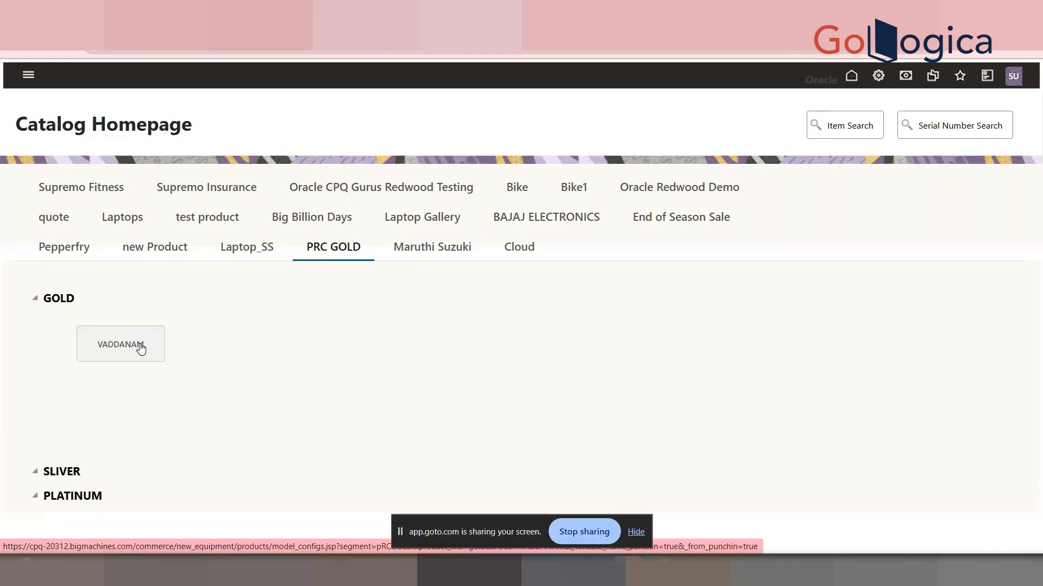
Open the VADDANAM model configuration from the GOLD product line on the PRC GOLD catalog tab
click(120, 351)
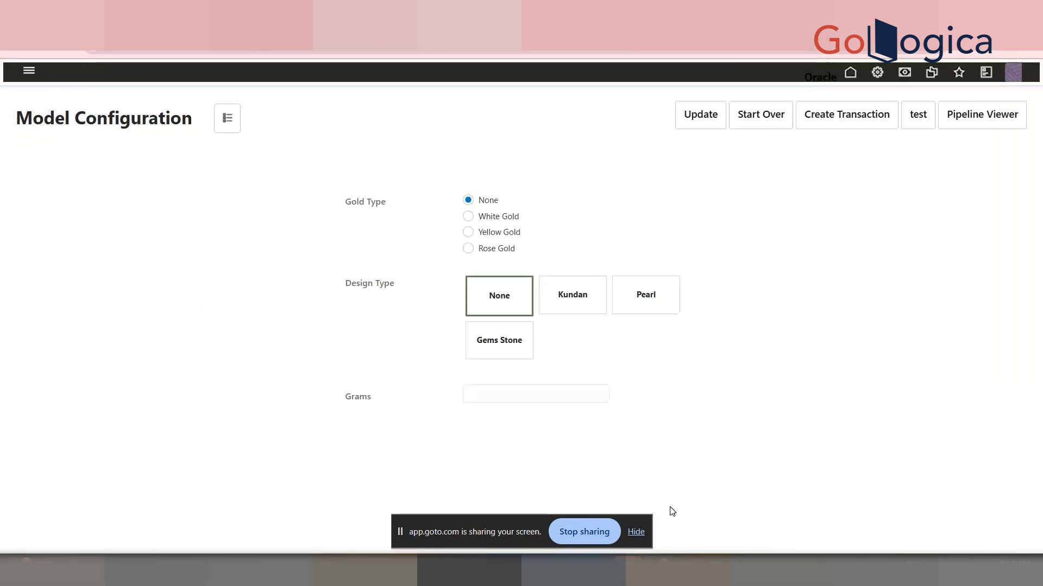
click(635, 533)
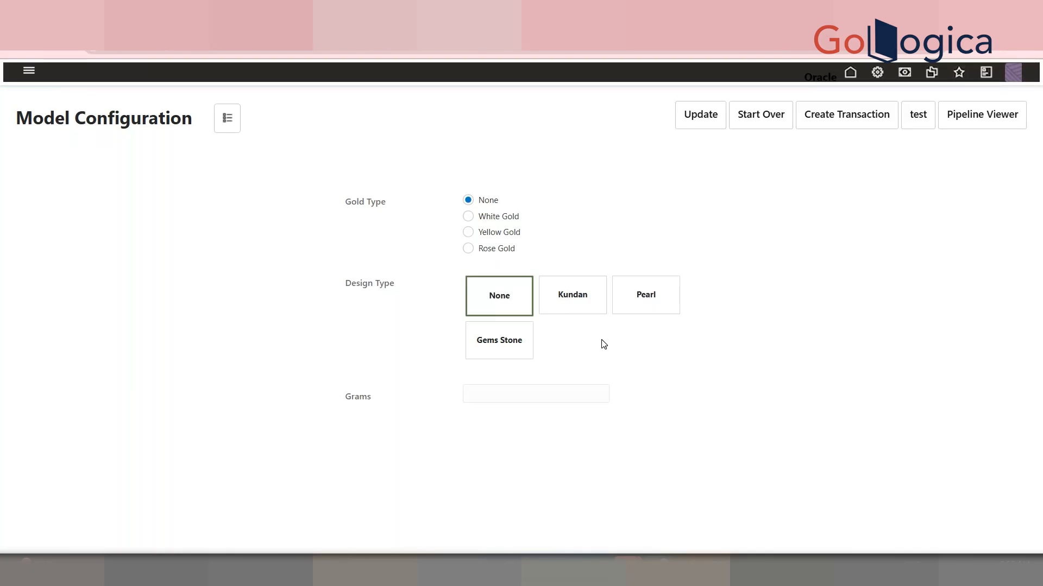
Open the admin settings in a new tab and switch to the classic admin view
right_click(877, 74)
click(914, 91)
click(573, 11)
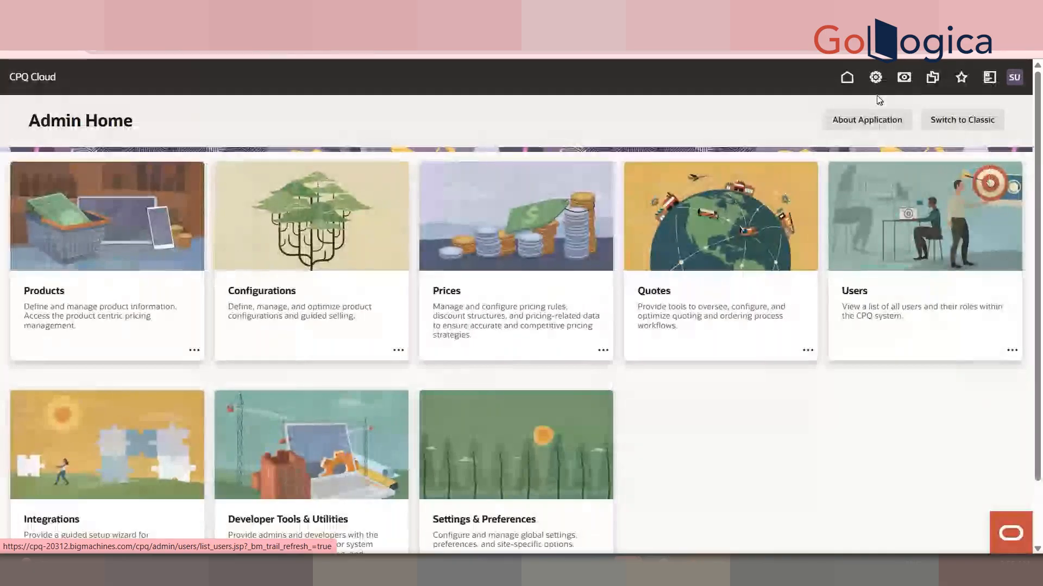
click(954, 121)
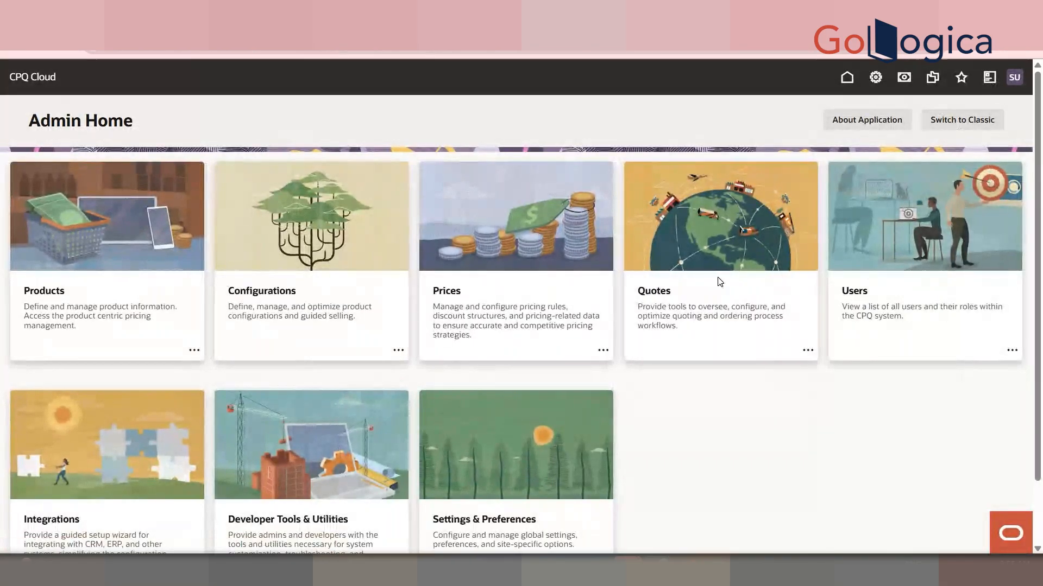
Expand PRC GOLD in Home Page Setup and open, then close, the GOLD selector punch-in list
scroll(1002, 269, down, 5)
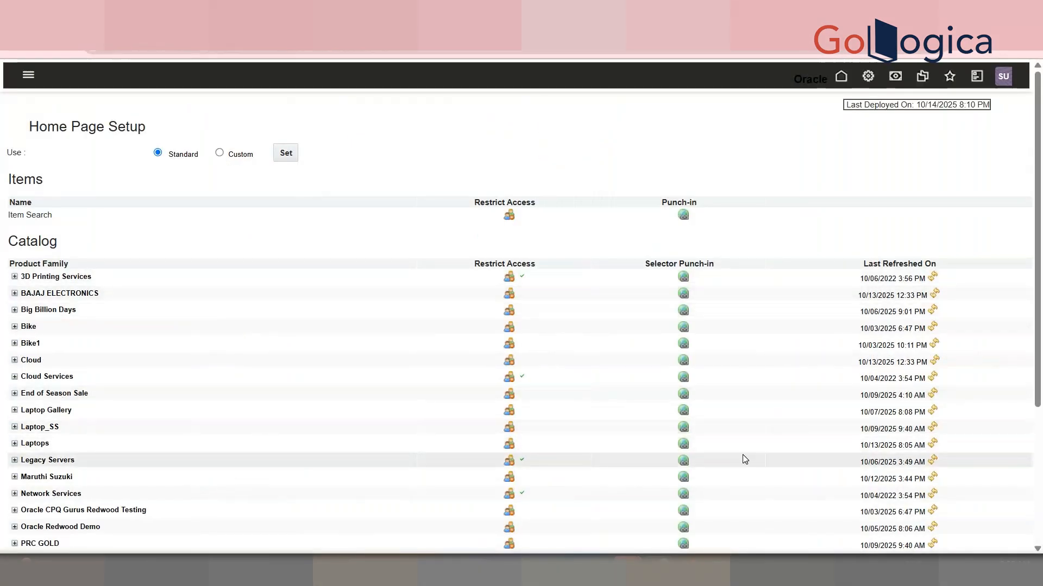
scroll(1040, 340, down, 3)
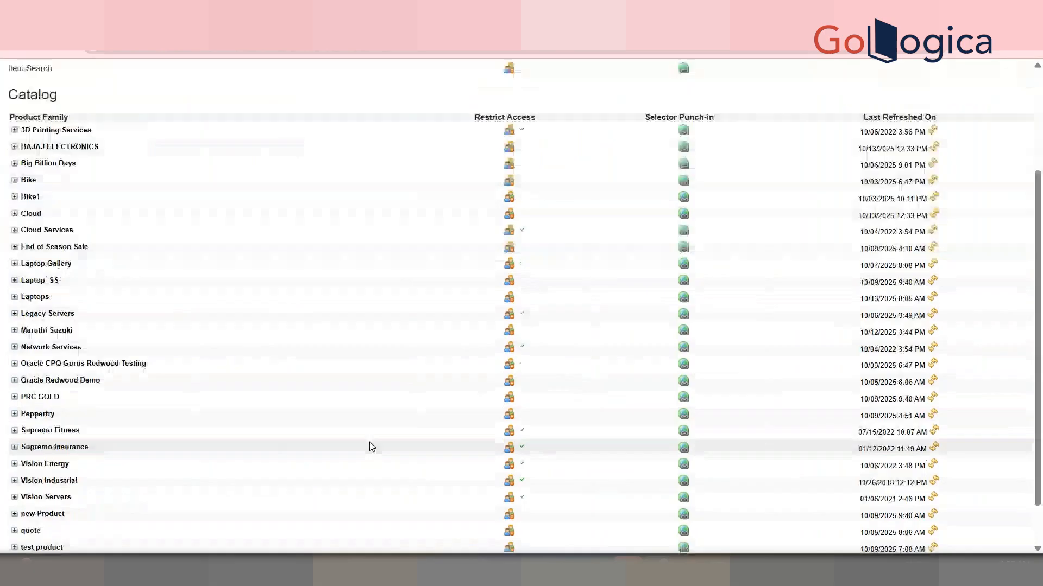
click(14, 397)
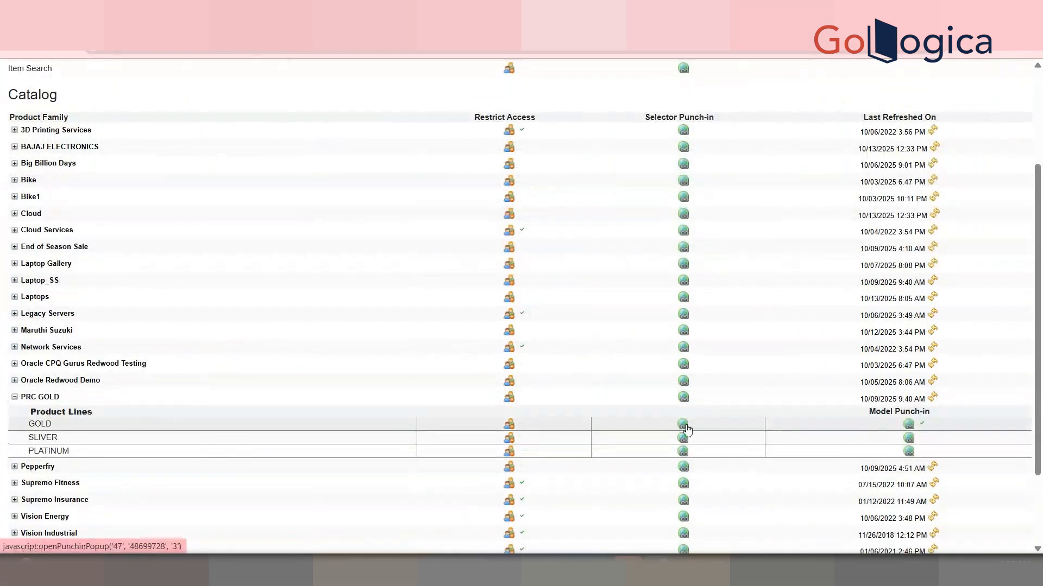
click(684, 433)
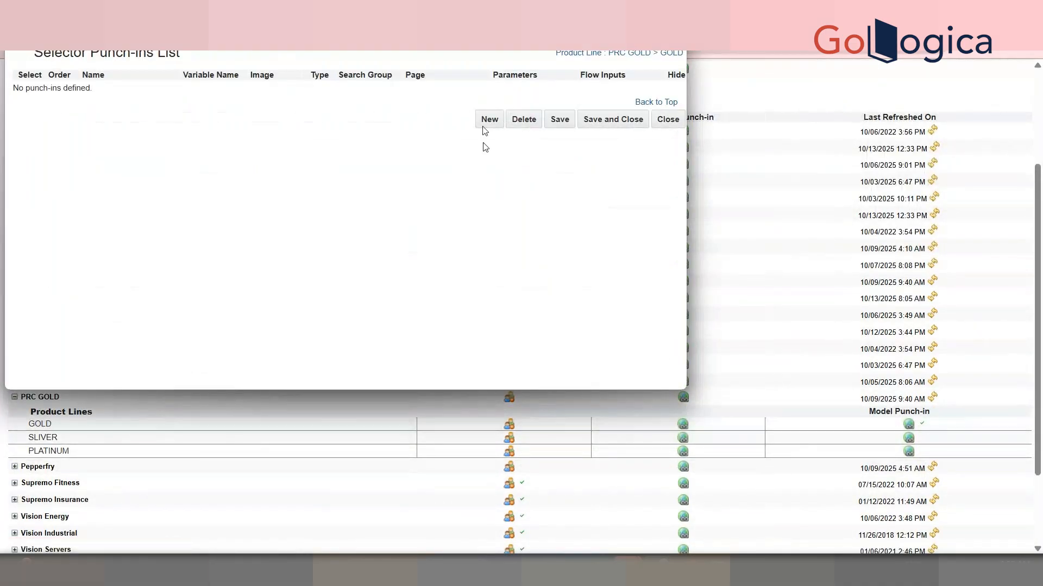
click(674, 11)
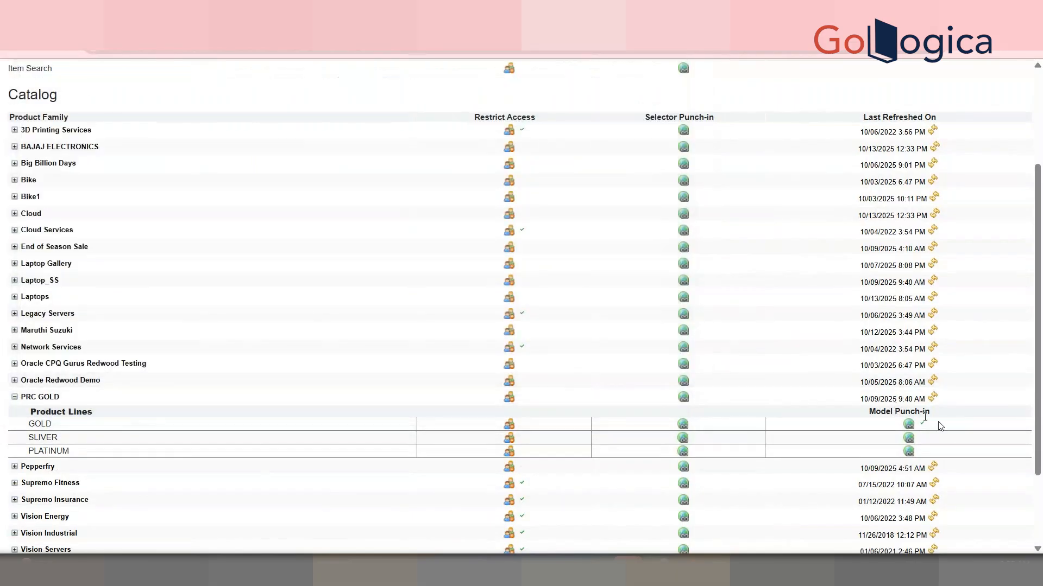
Open the GOLD model punch-in list and examine the VADDANAM row's parameters and columns before closing it
click(910, 426)
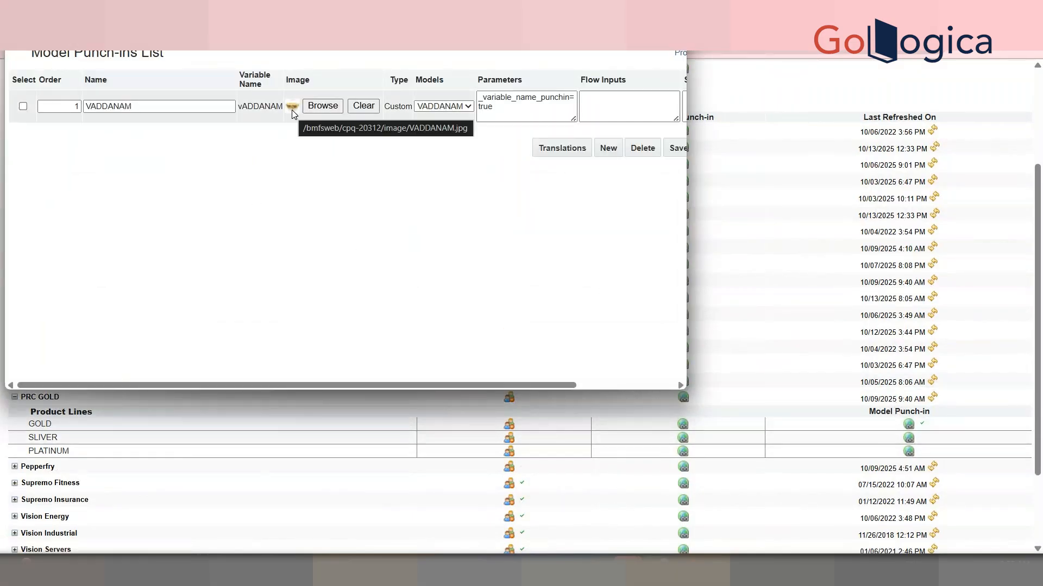
click(459, 107)
click(456, 112)
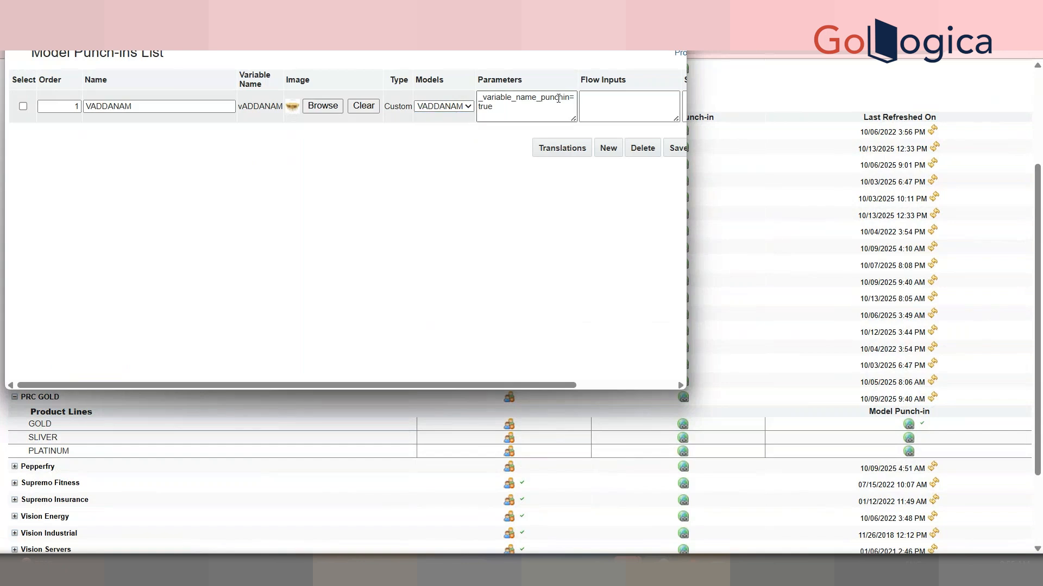
double_click(559, 98)
drag(559, 98, 545, 333)
drag(531, 385, 626, 377)
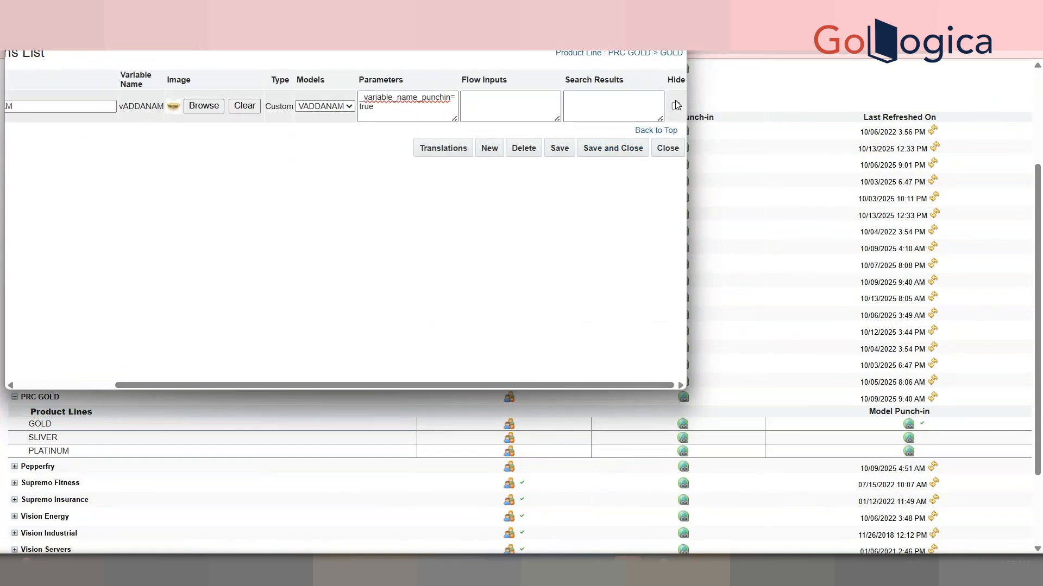
drag(563, 386, 362, 370)
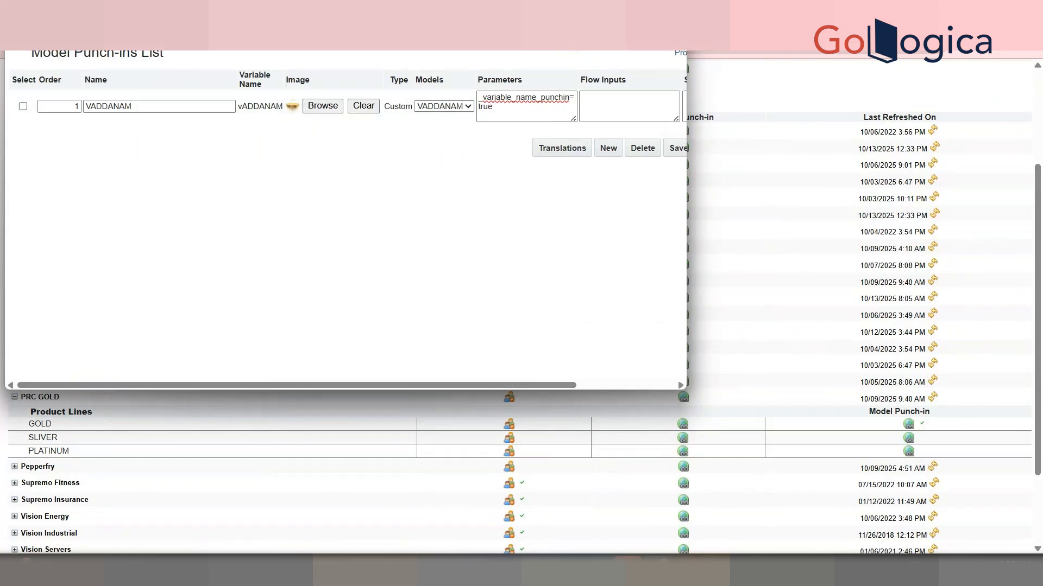
click(674, 12)
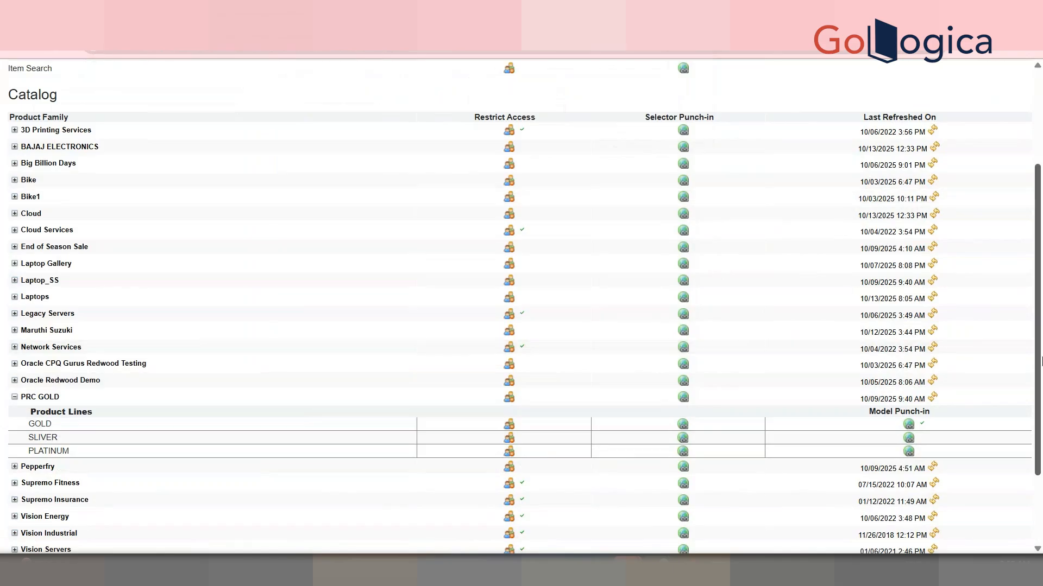
Open the Deployment Center, deploy the home page without a confirmation email, and refresh the event list
scroll(863, 511, down, 2)
click(860, 538)
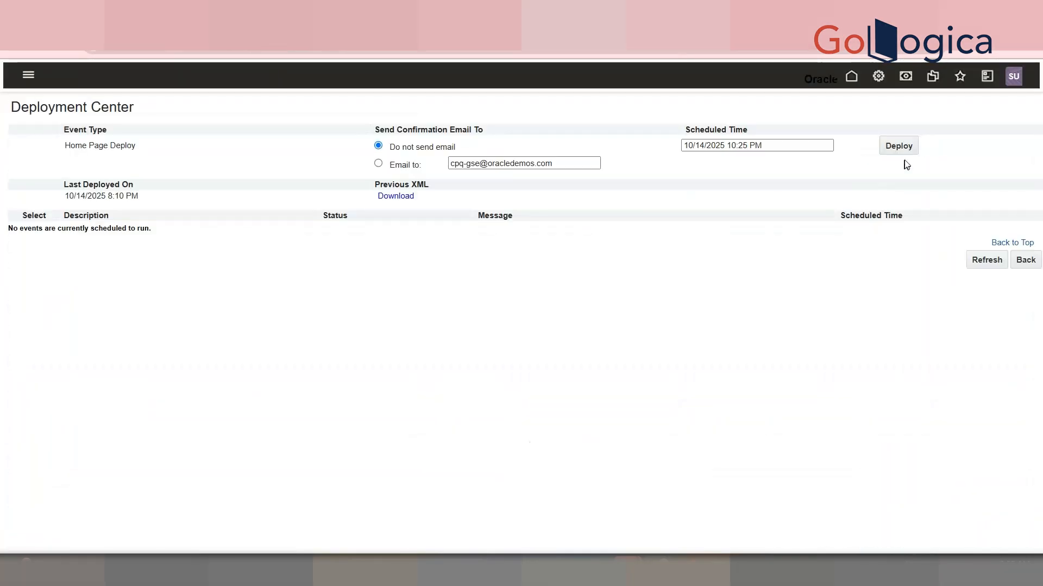
click(899, 147)
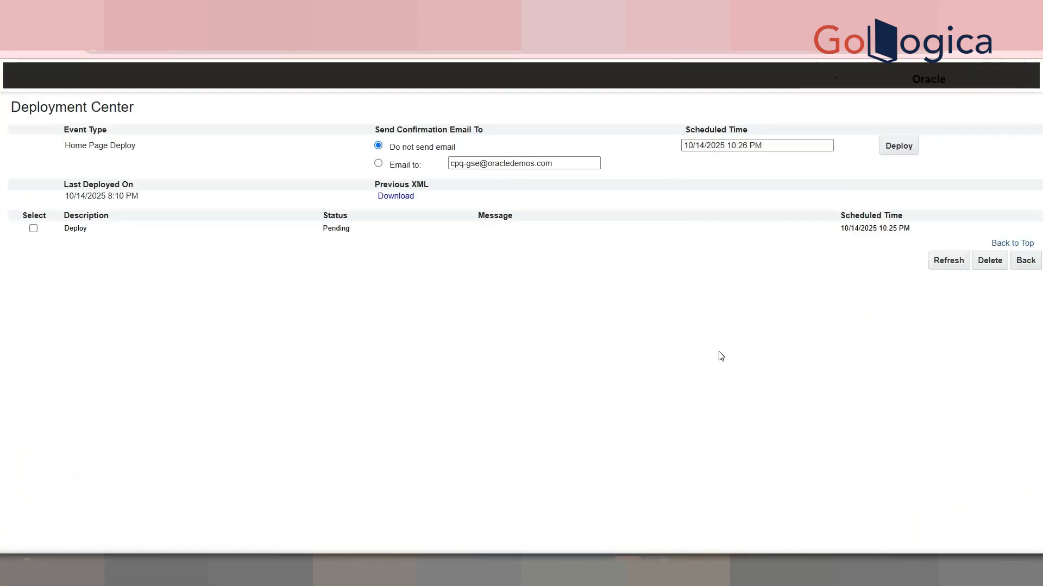
click(945, 263)
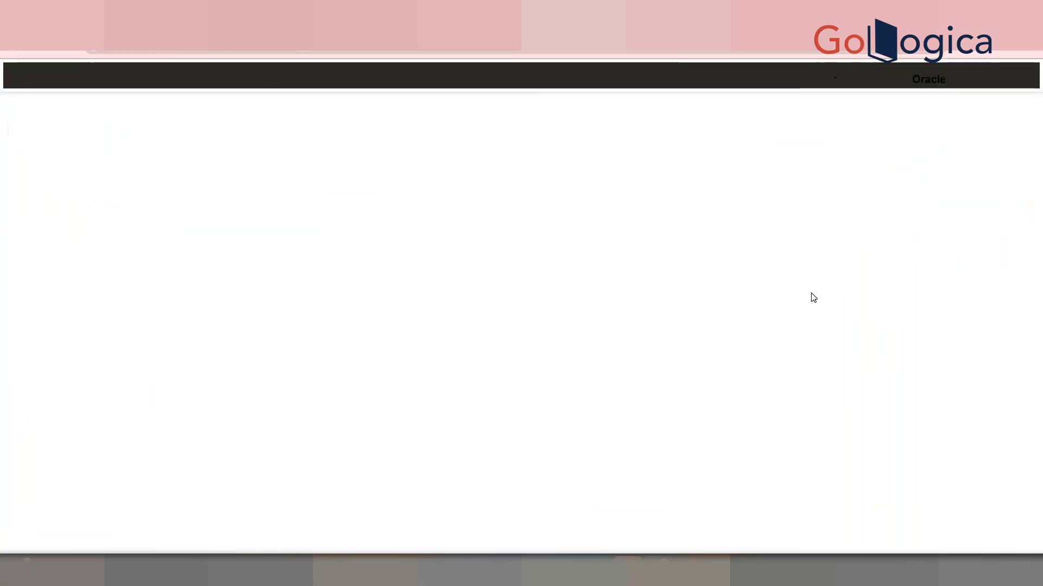
Expand PRC GOLD again in Home Page Setup and refresh the page
scroll(457, 380, down, 4)
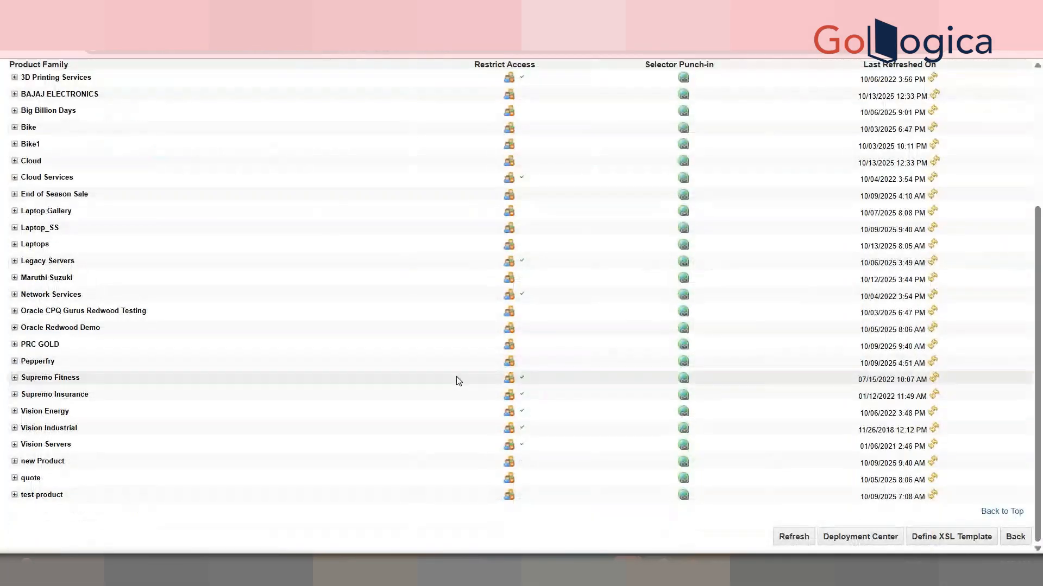
click(15, 344)
scroll(584, 474, down, 2)
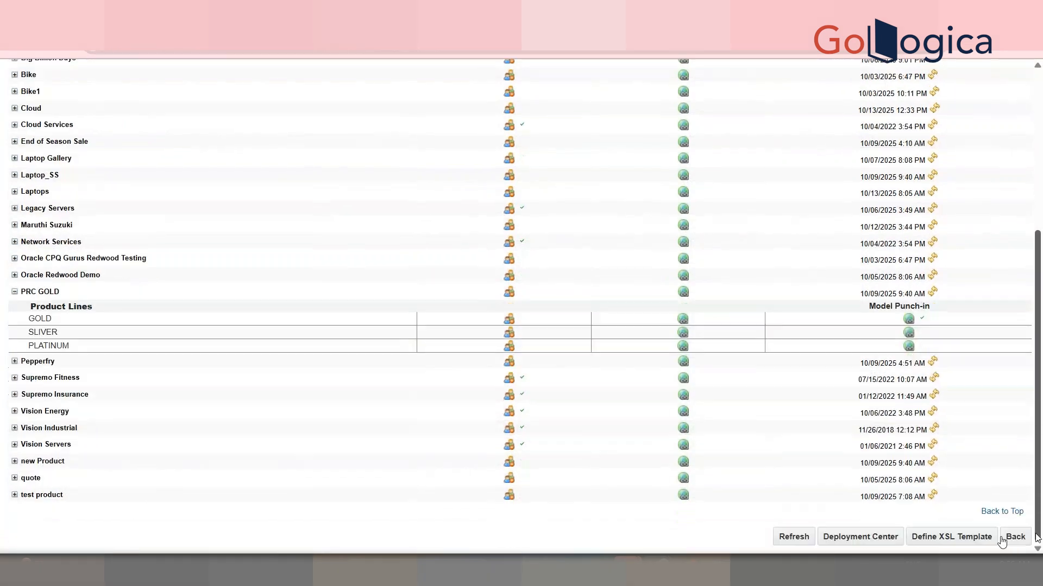
click(794, 537)
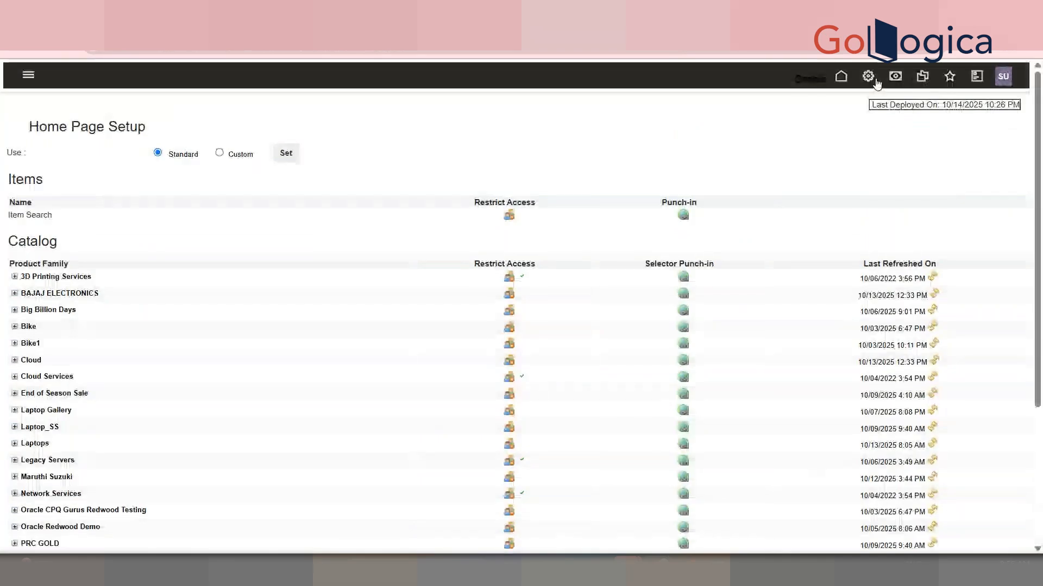
Review the catalog homepage tabs for test product, Big Billion Days and Bike1
click(871, 79)
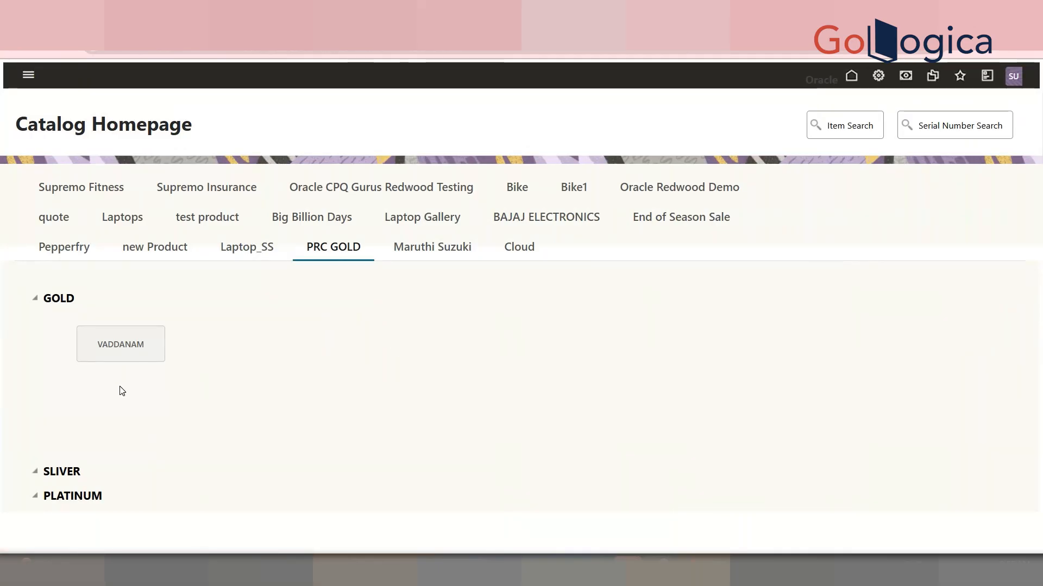
key(ctrl+minus)
key(ctrl+minus)
key(ctrl+plus)
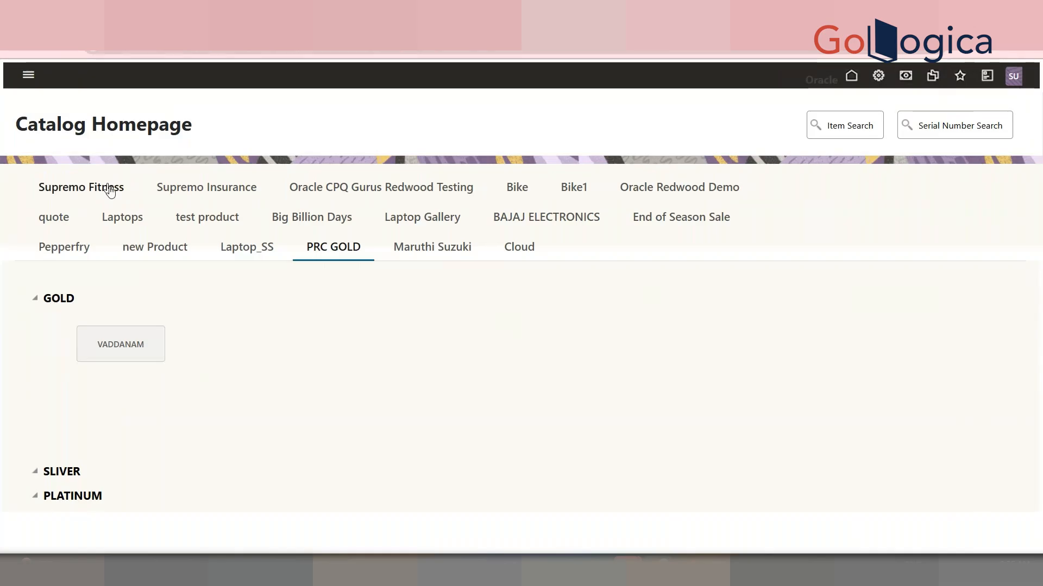
click(226, 225)
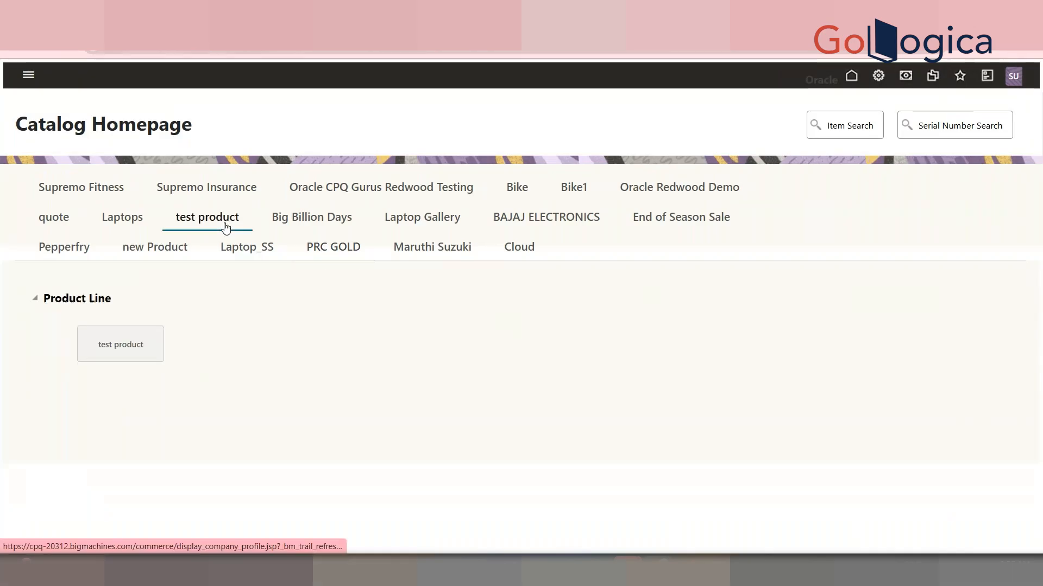
click(313, 224)
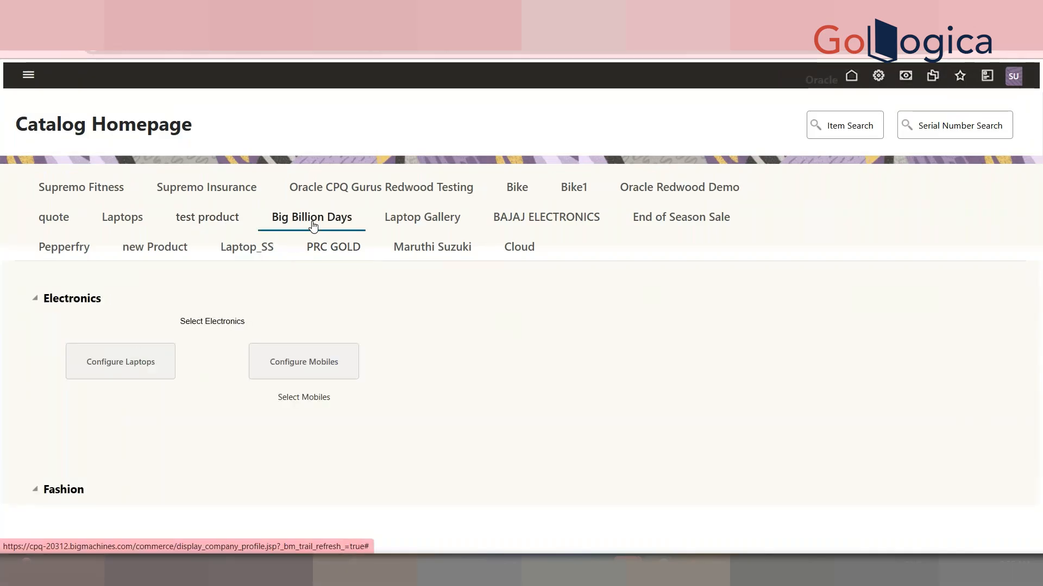
click(374, 193)
click(549, 187)
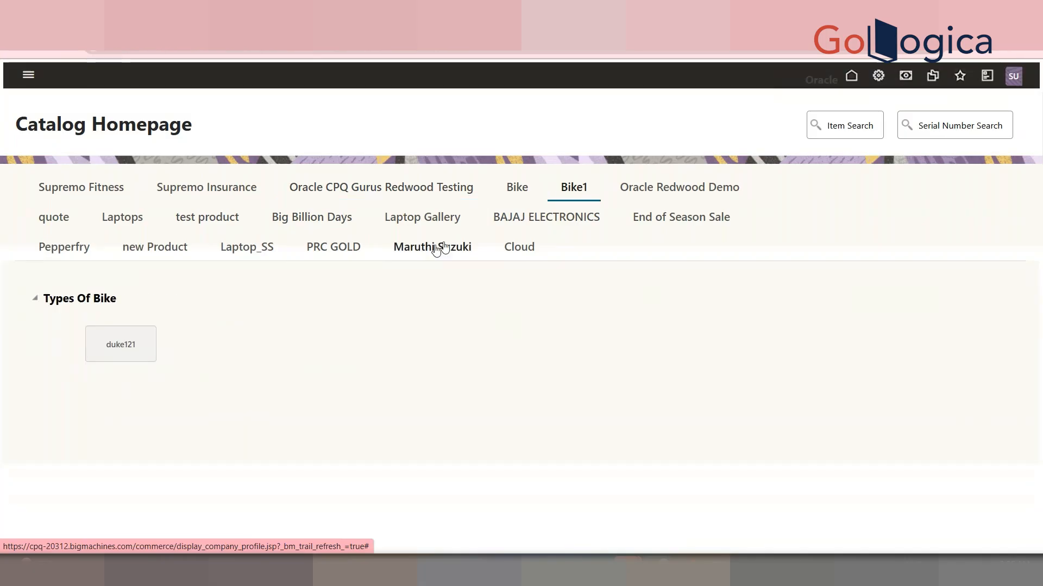
Review the Laptop_SS, new Product, Supremo Fitness and Supremo Insurance catalog tabs
click(239, 257)
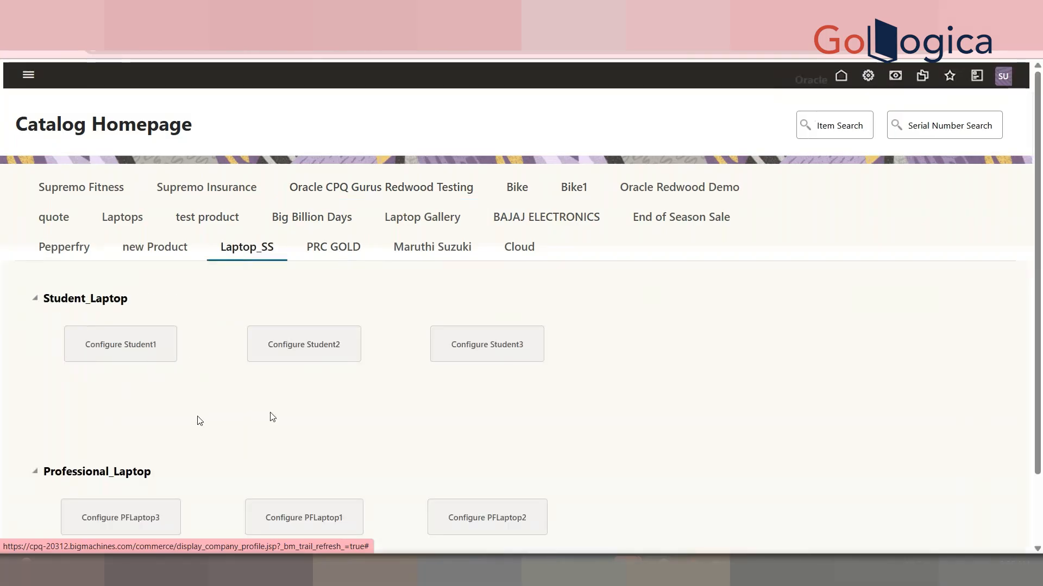
mouse_move(1037, 304)
mouse_down()
mouse_move(1037, 376)
mouse_move(1037, 301)
mouse_up()
click(155, 247)
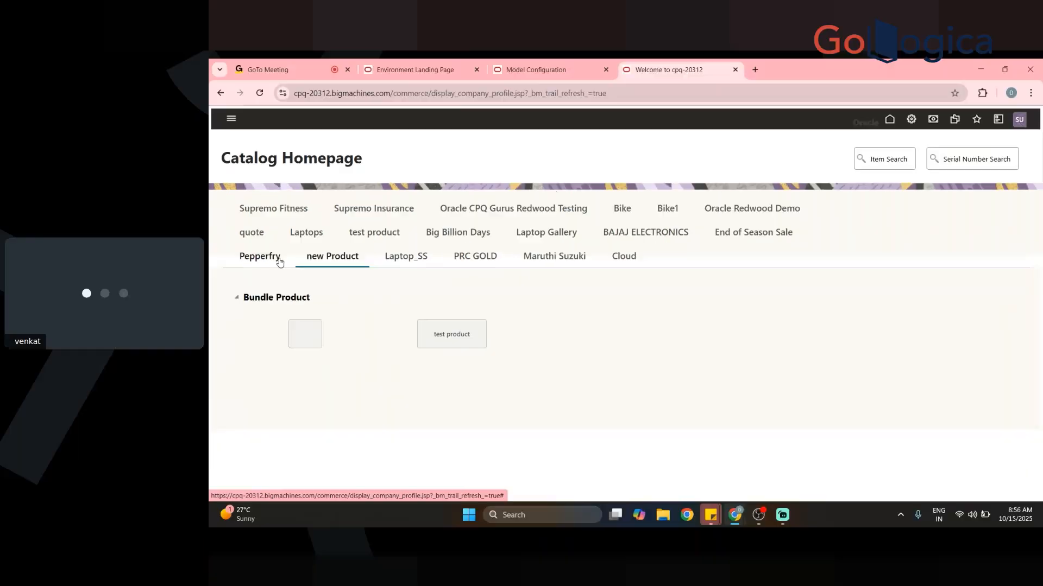
click(64, 248)
click(294, 207)
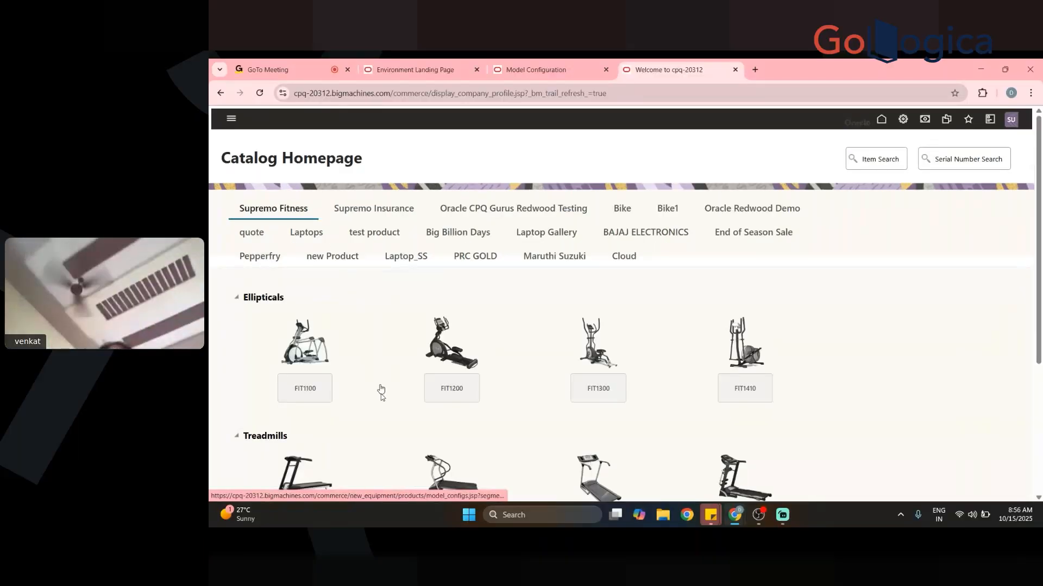
click(374, 208)
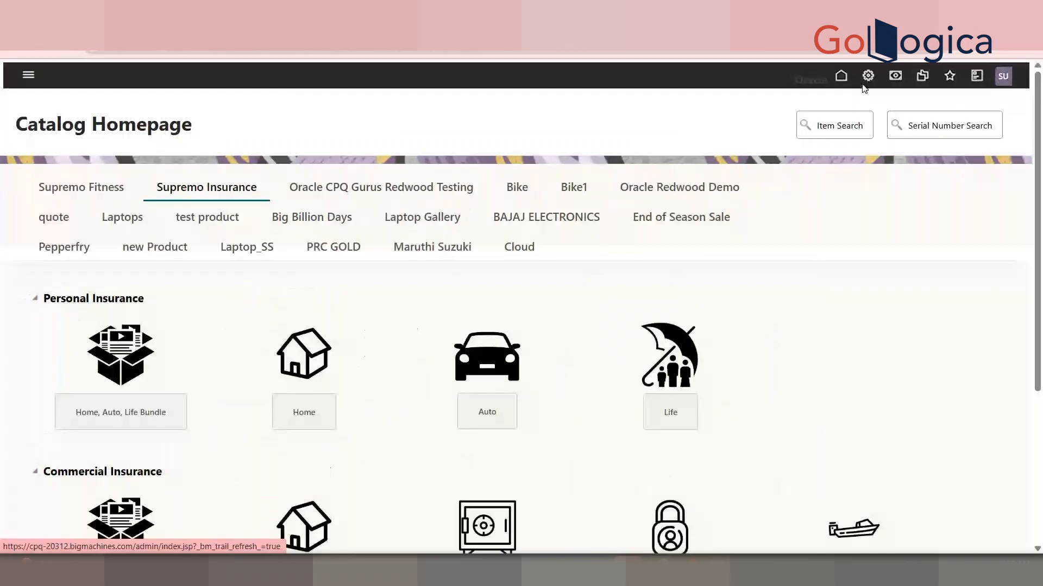
Open the Ellipticals model punch-in list under Supremo Fitness and examine its variable names and types
drag(1038, 275, 1038, 463)
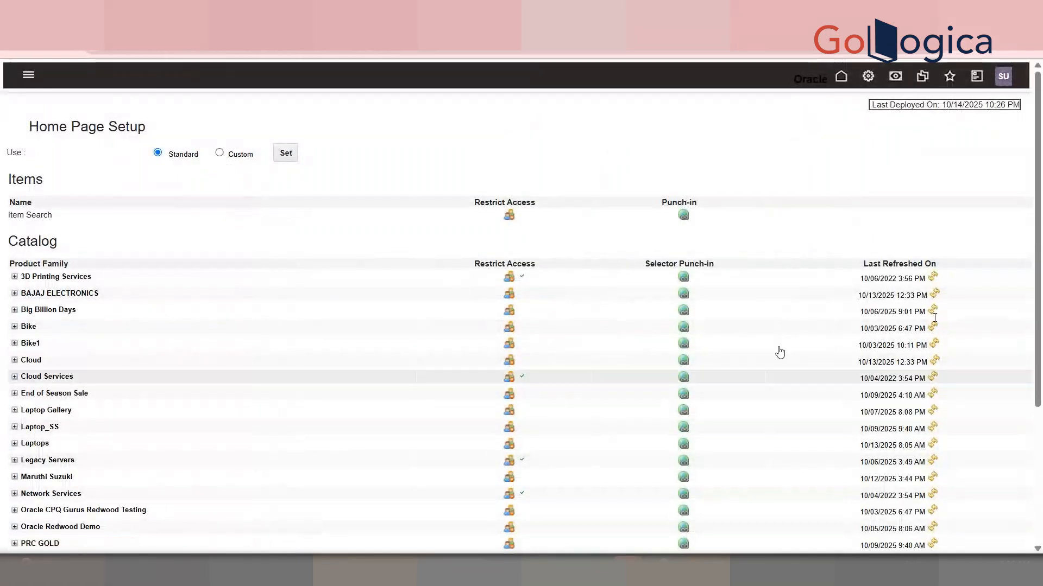
scroll(1041, 279, down, 3)
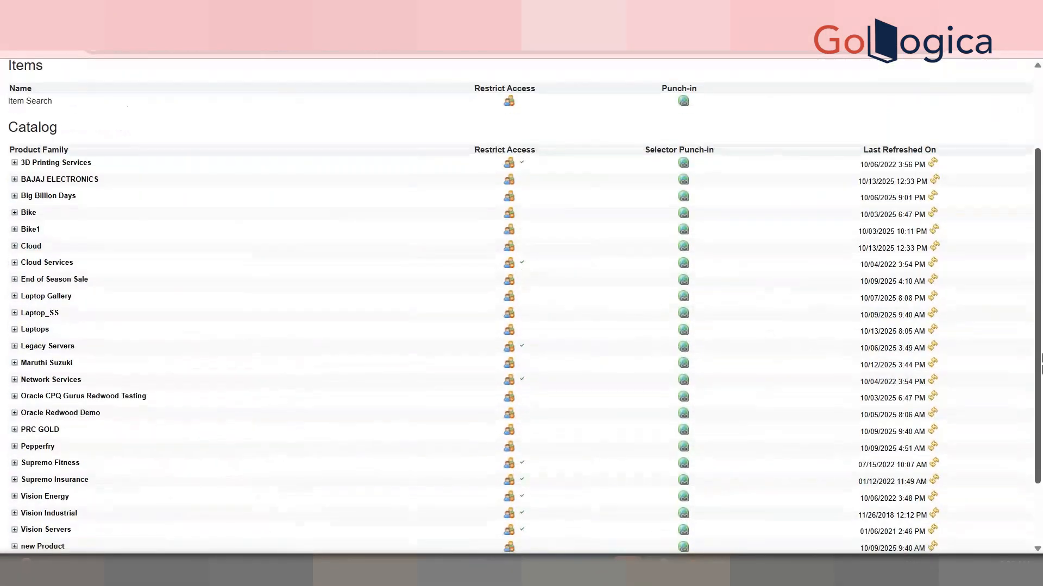
click(14, 412)
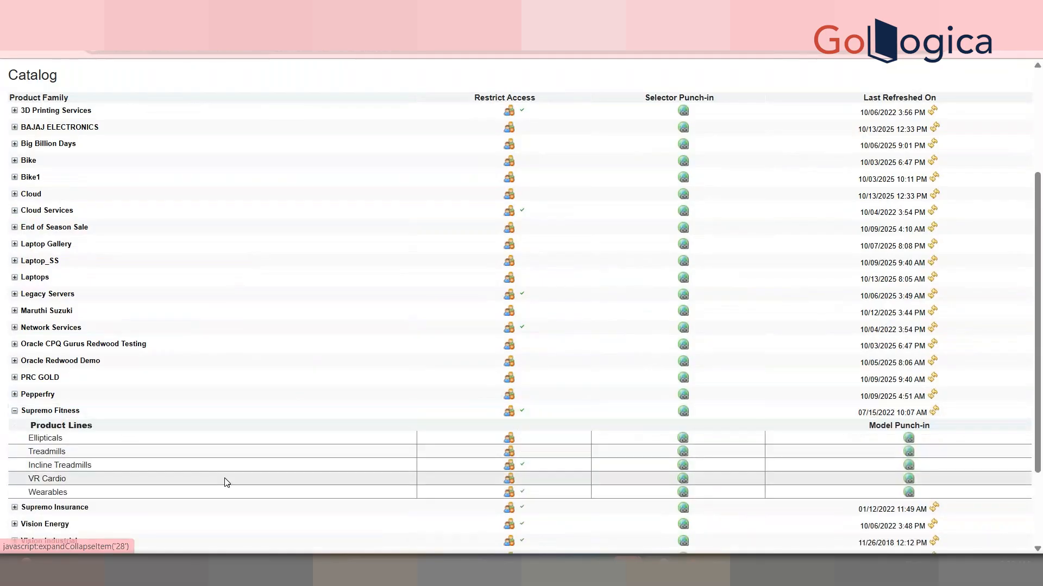
click(909, 439)
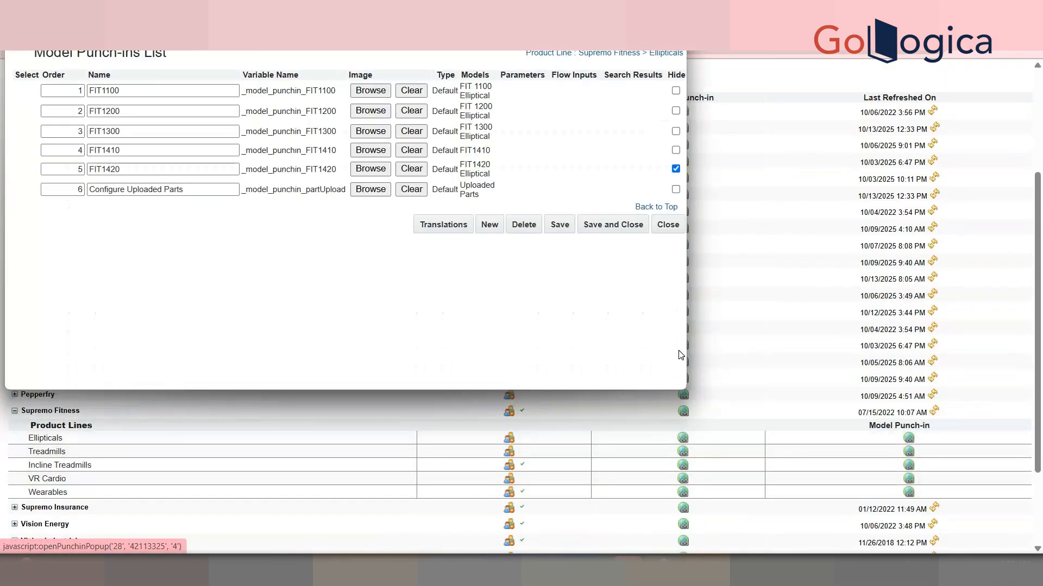
double_click(312, 112)
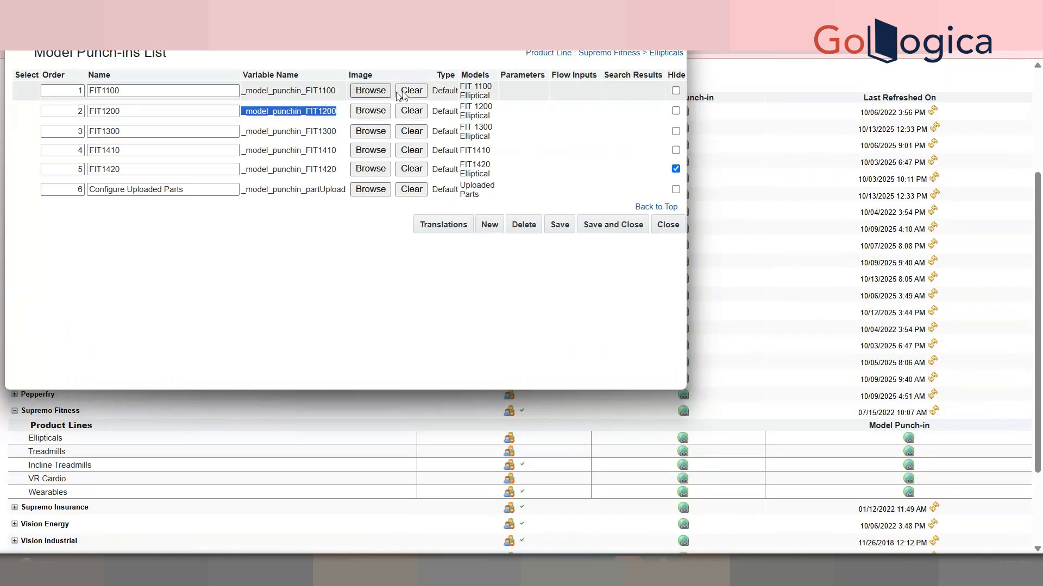
double_click(444, 90)
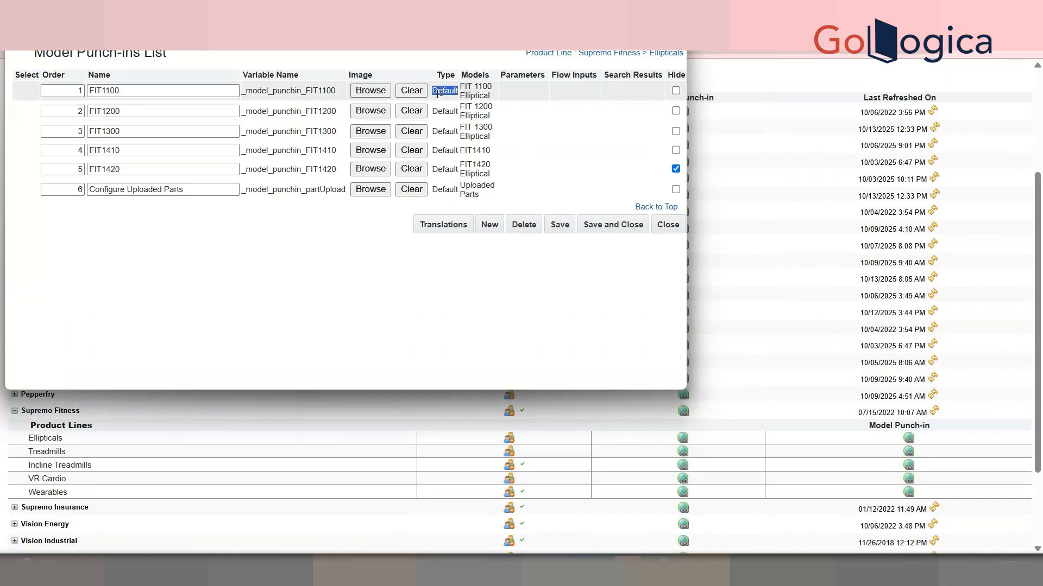
Assign an image from the File Manager to the FIT1100 model punch-in and close the punch-in list
double_click(302, 91)
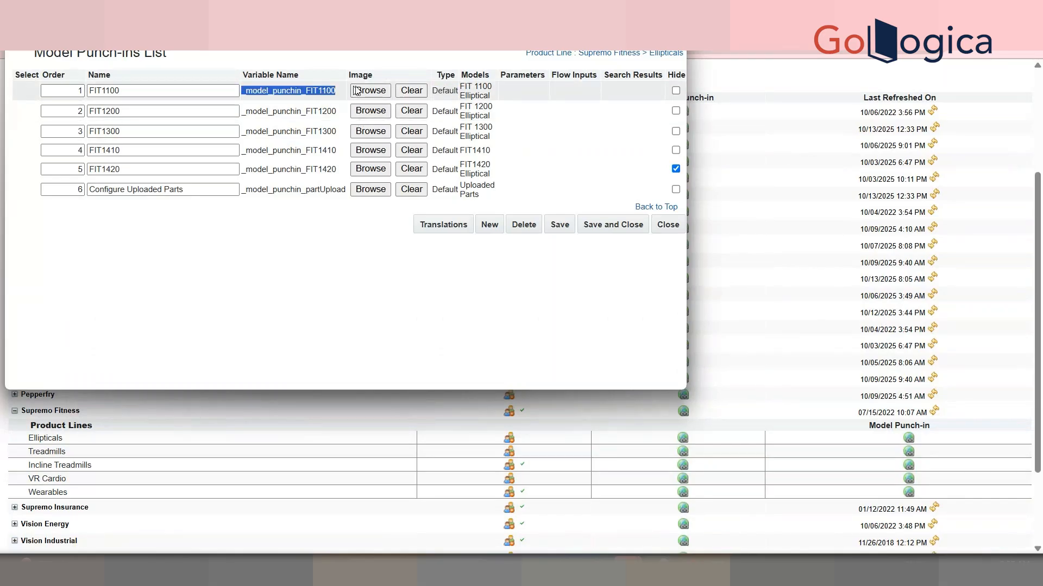
click(363, 90)
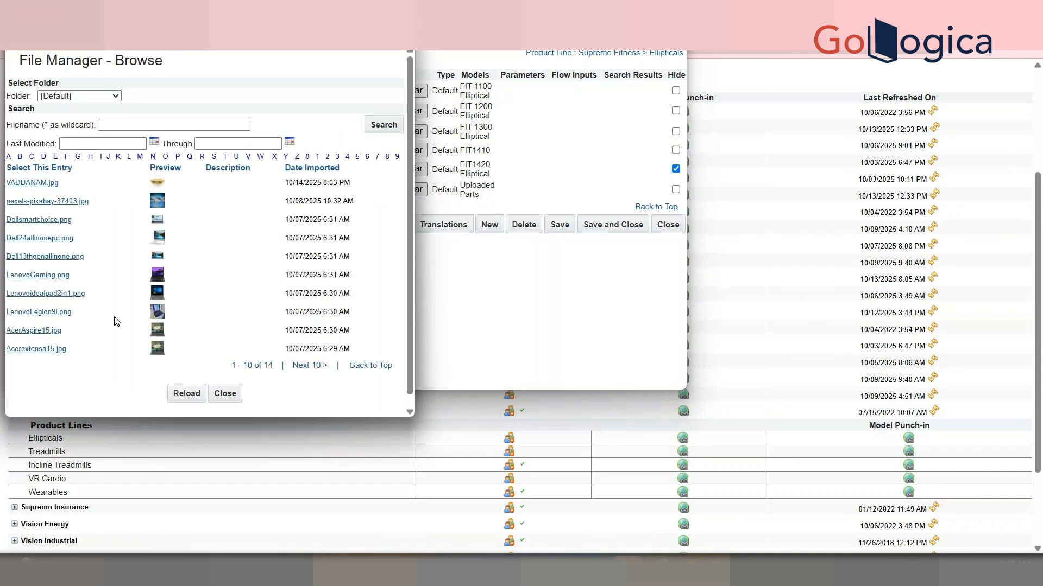
click(64, 316)
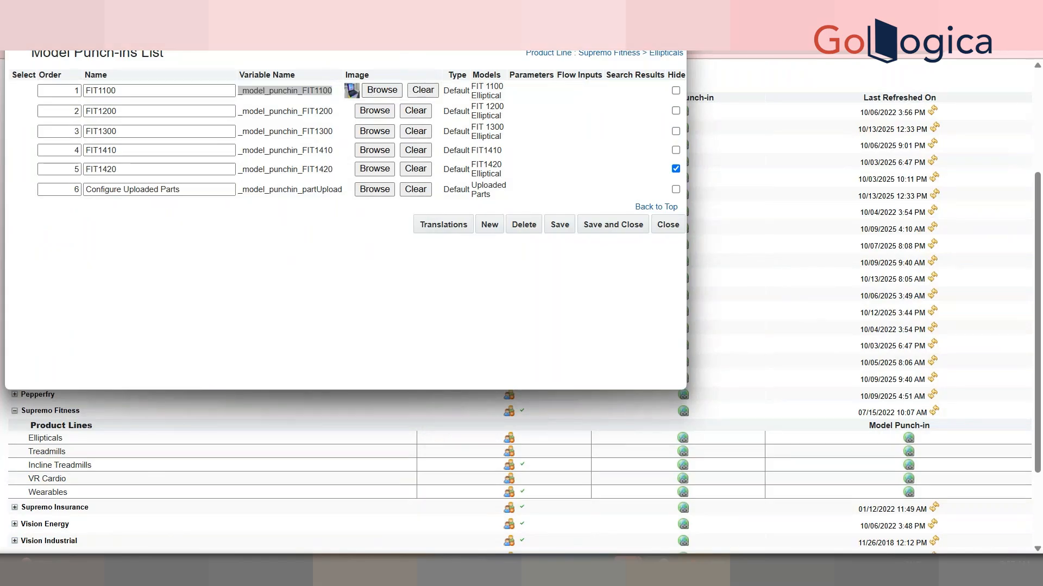
click(673, 11)
Open Catalog Definition and list the product lines of the Supremo Fitness product family
scroll(847, 77, up, 3)
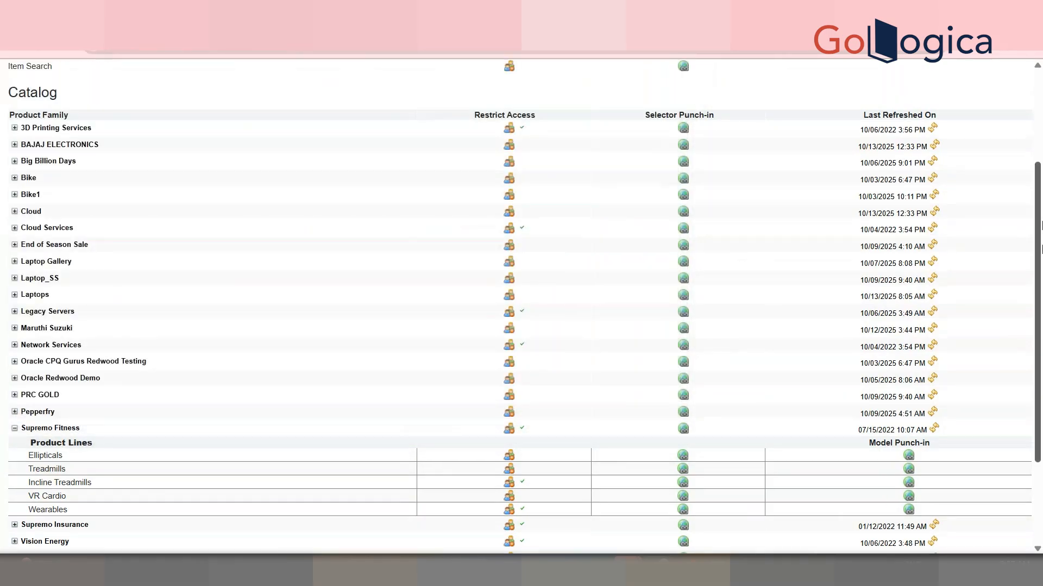
click(869, 77)
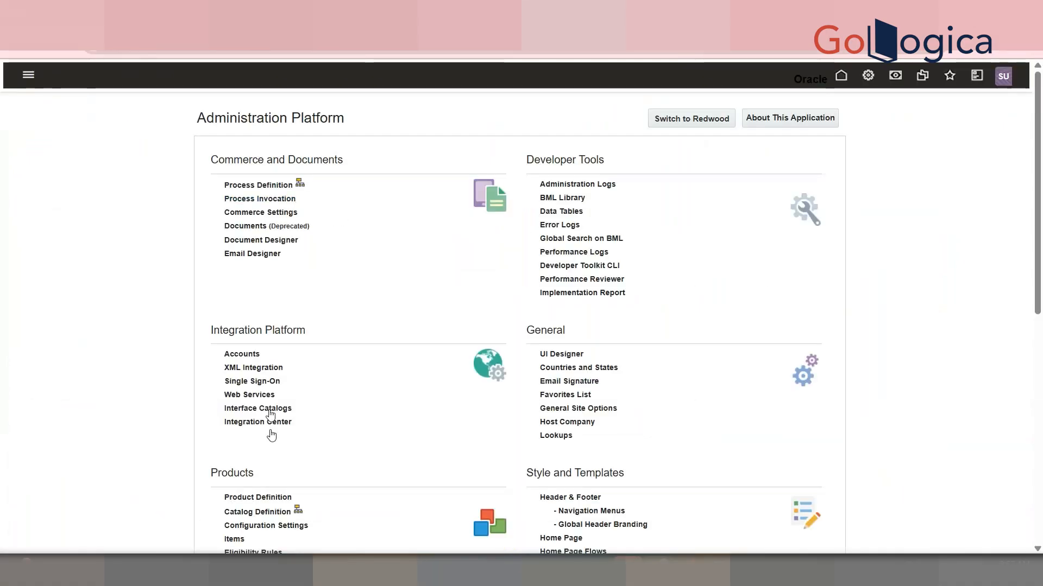
click(282, 517)
click(537, 156)
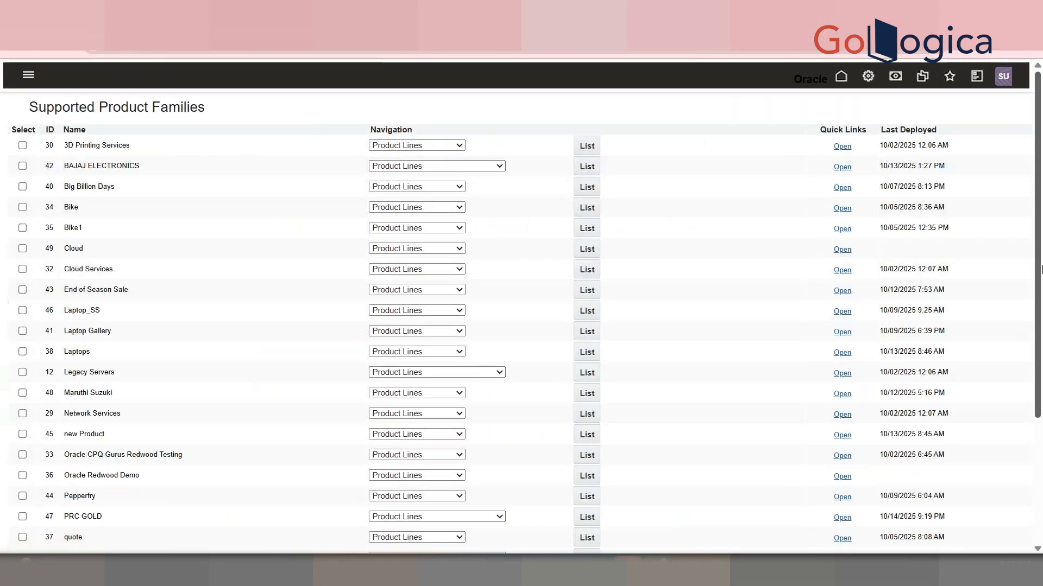
scroll(1041, 268, down, 2)
click(488, 451)
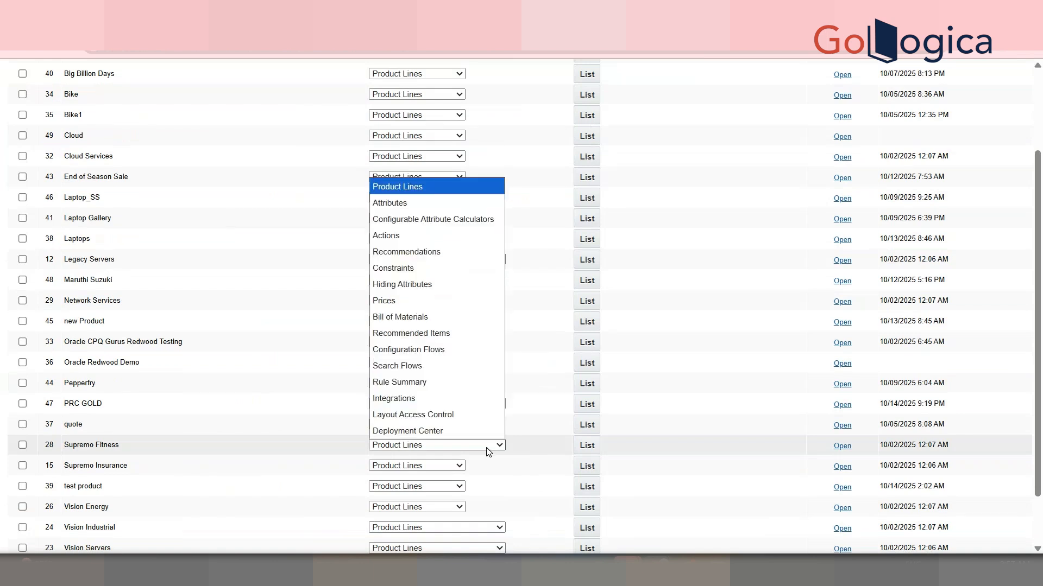
click(596, 447)
click(587, 446)
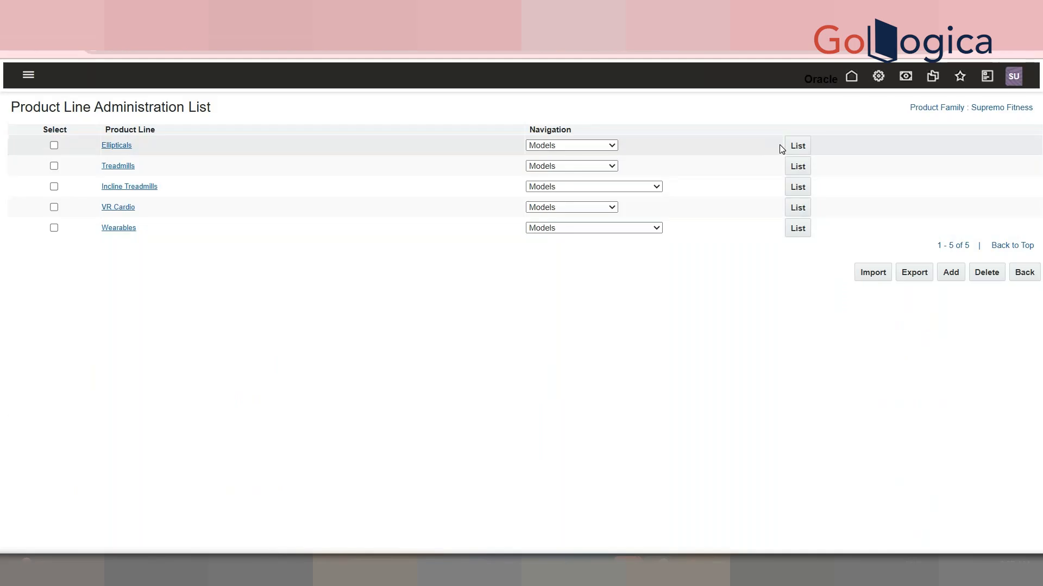
Open the FIT 1100 Elliptical model's administration page and display its image file
click(796, 146)
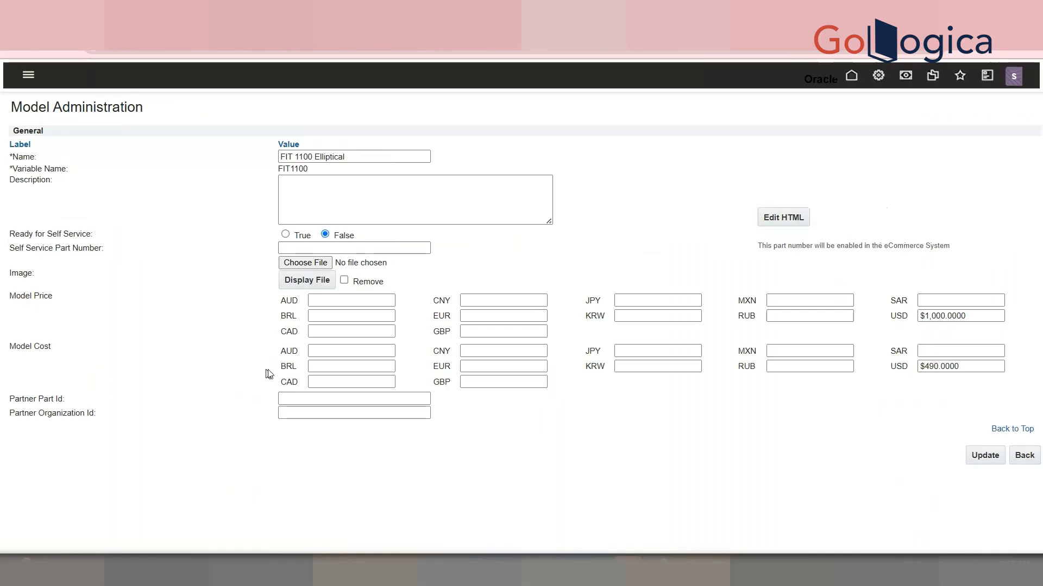
click(318, 287)
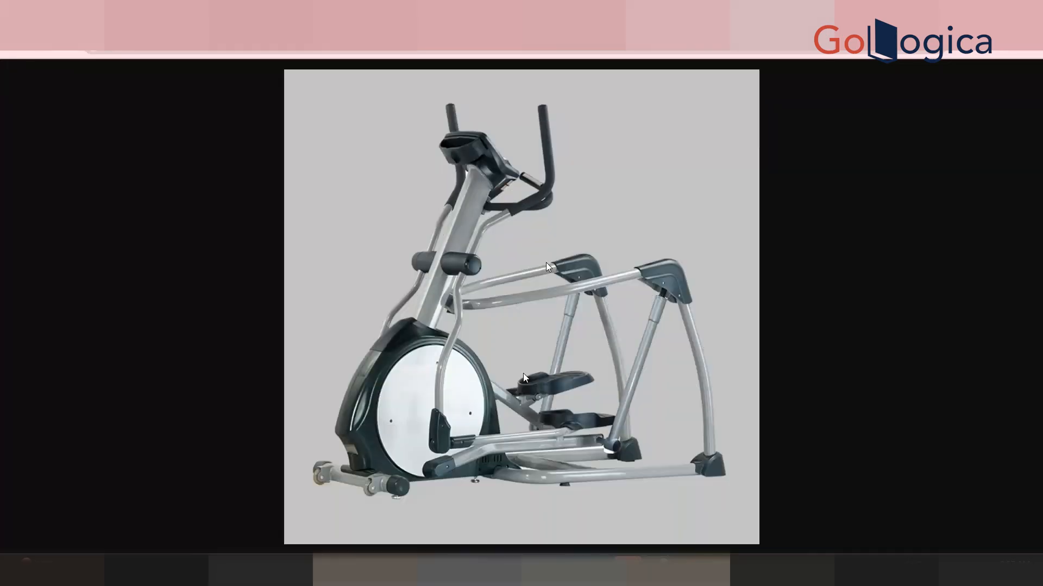
click(799, 14)
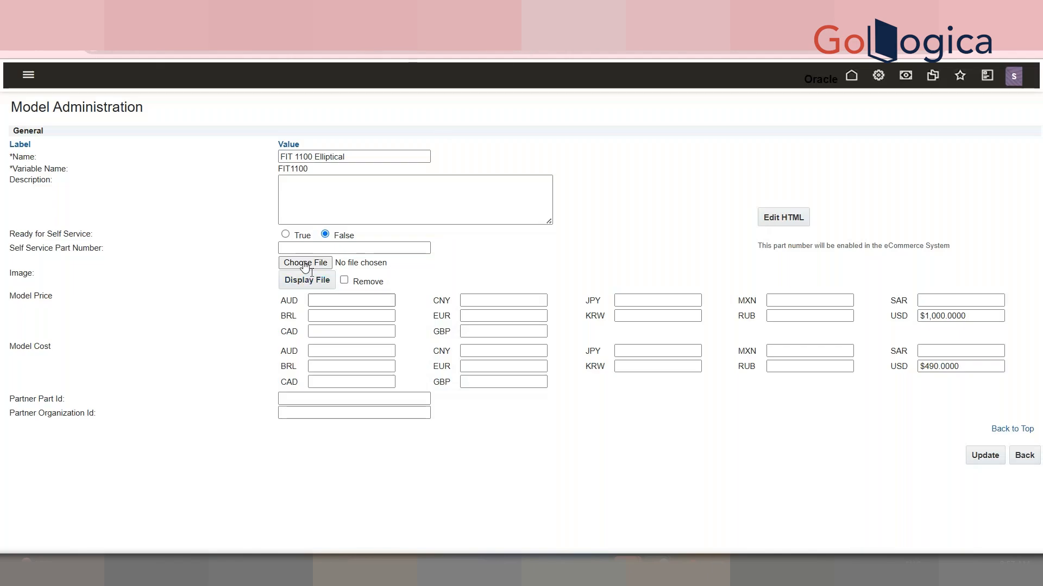
drag(29, 299, 105, 306)
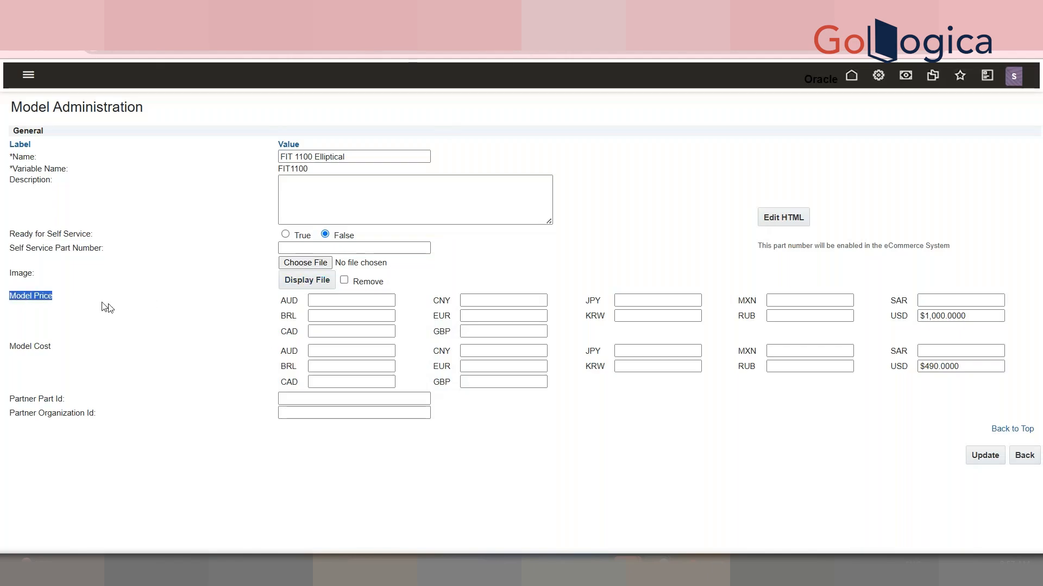
double_click(24, 278)
triple_click(36, 302)
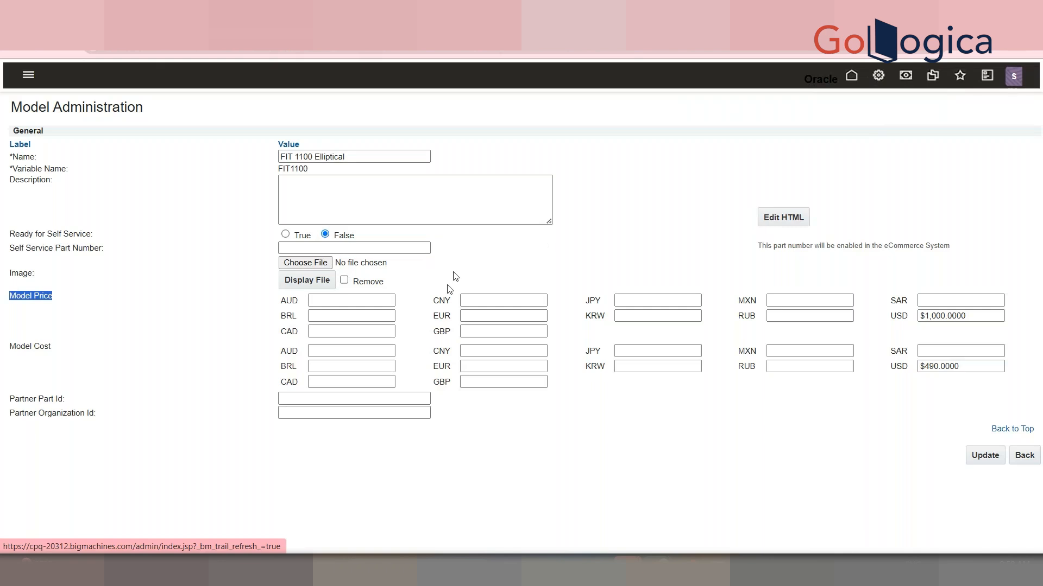
Navigate through Catalog Definition to PRC GOLD > GOLD and open the VADDANAM model
scroll(467, 296, down, 2)
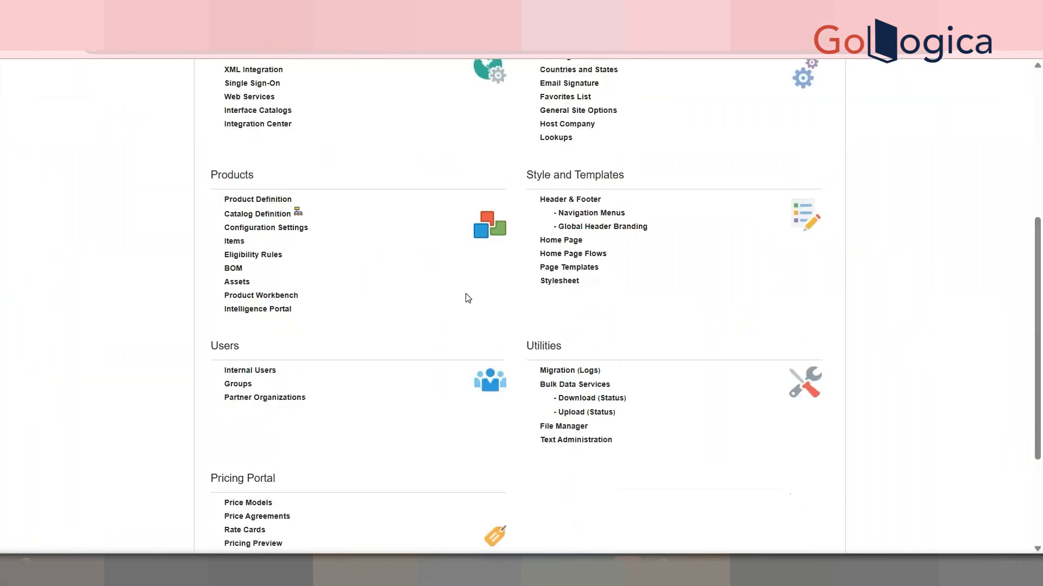
click(258, 214)
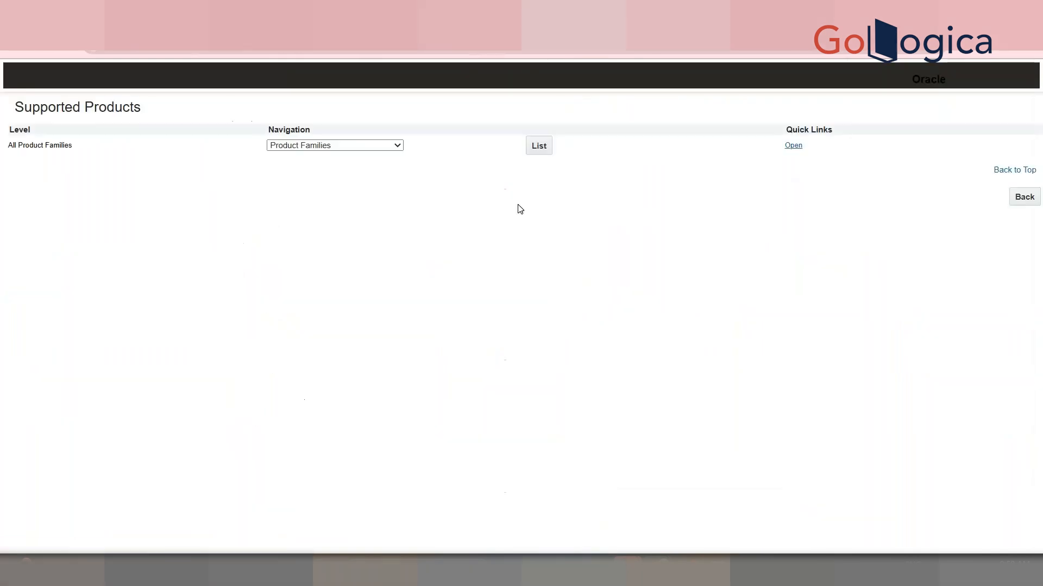
click(550, 145)
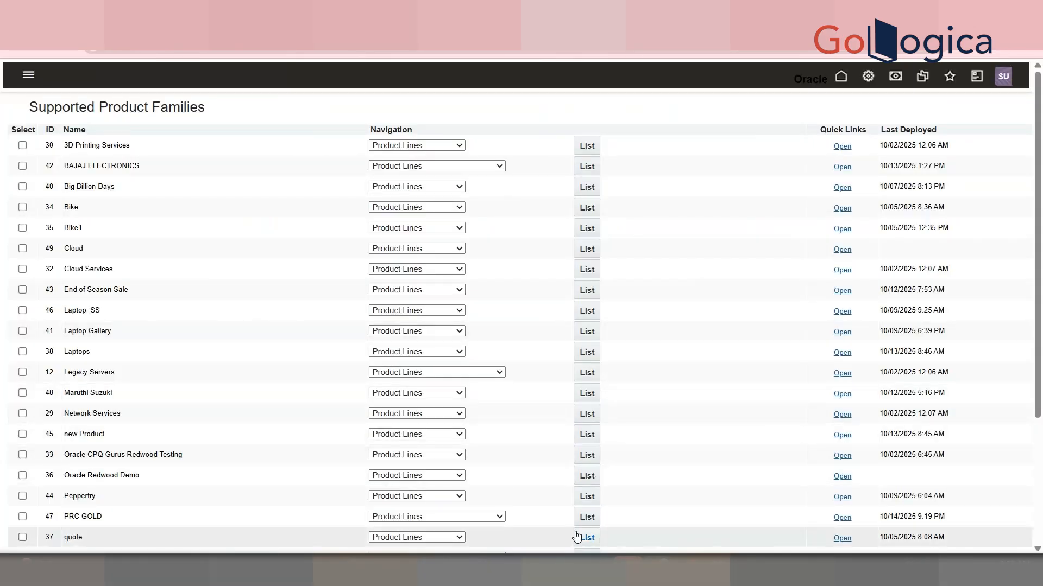
click(587, 518)
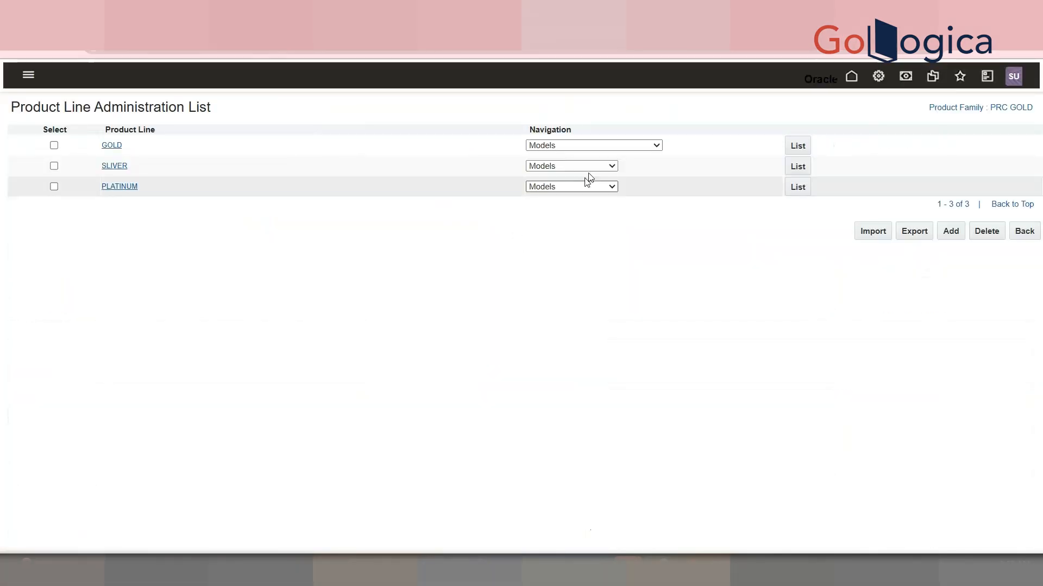
click(607, 145)
click(798, 145)
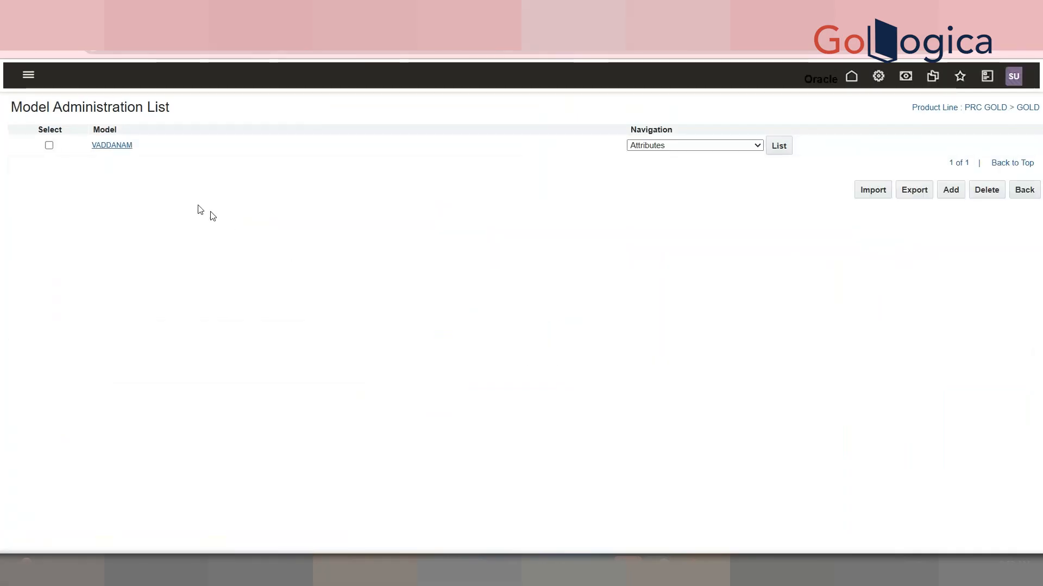
click(121, 145)
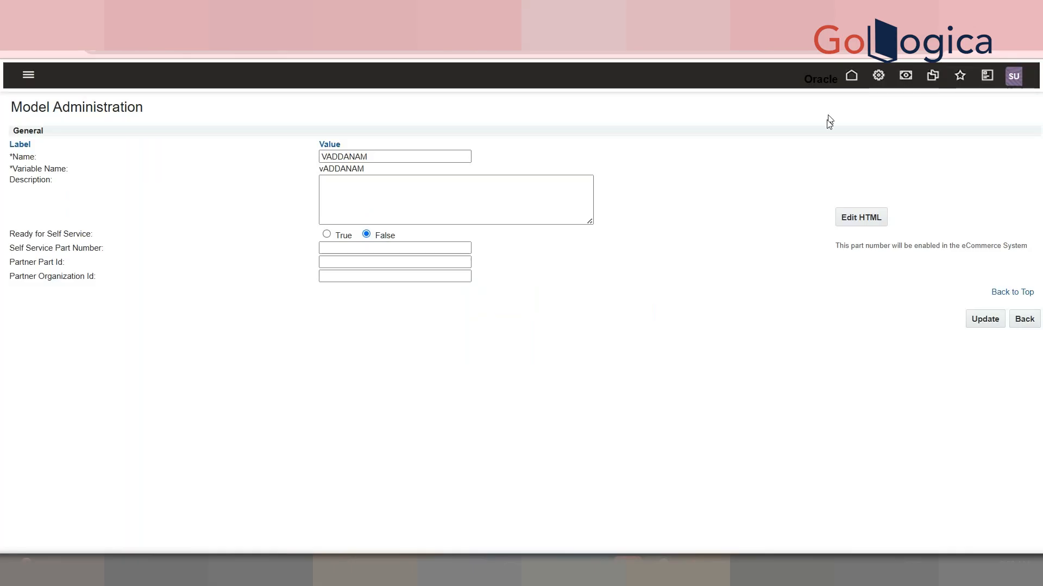
Set the Gold Type attribute's JET display type to Cards and select White Gold in the VADDANAM test configuration
click(1030, 322)
click(773, 145)
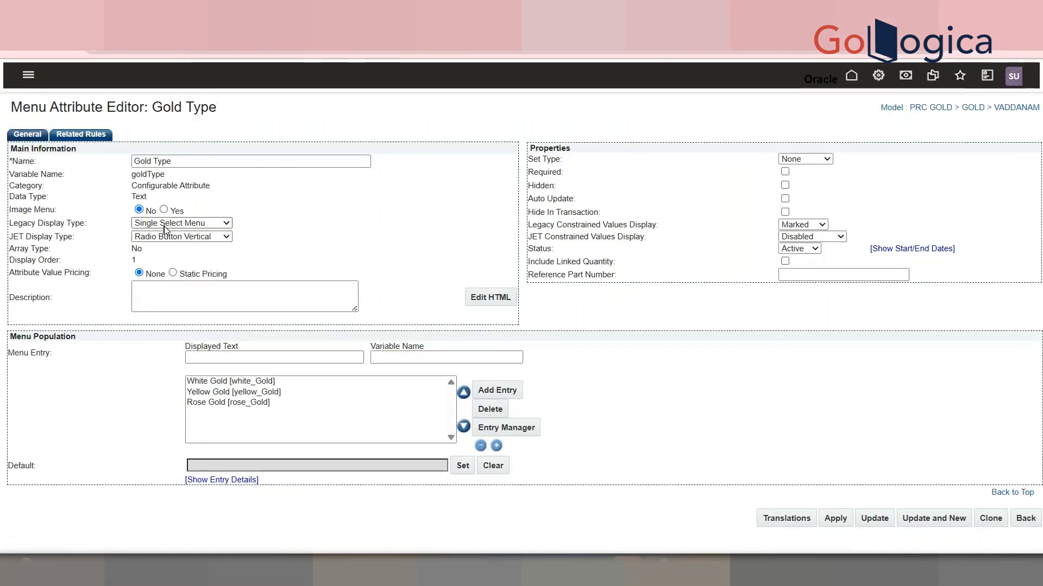
click(184, 223)
click(266, 223)
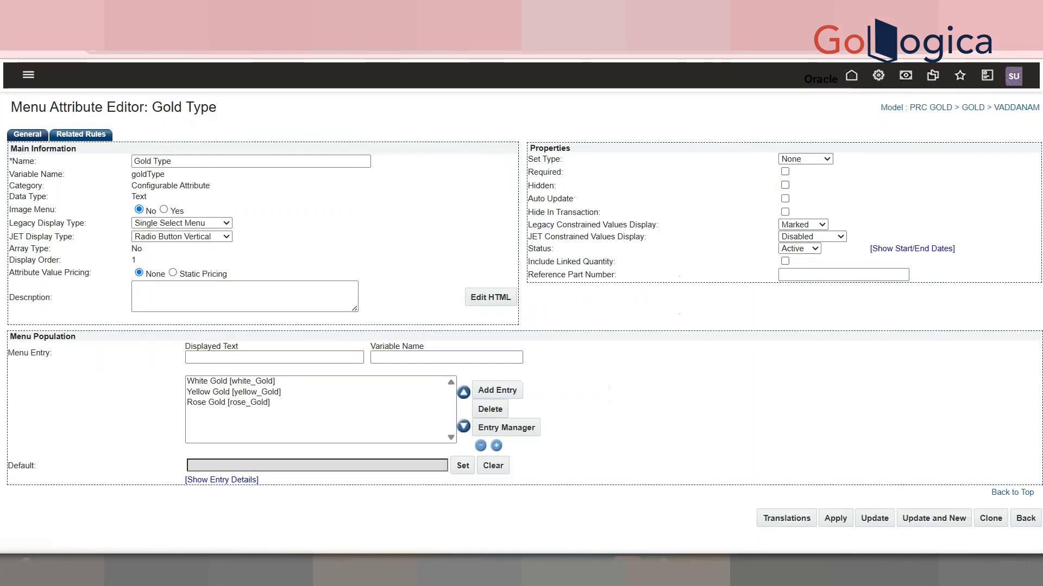
click(225, 223)
click(225, 224)
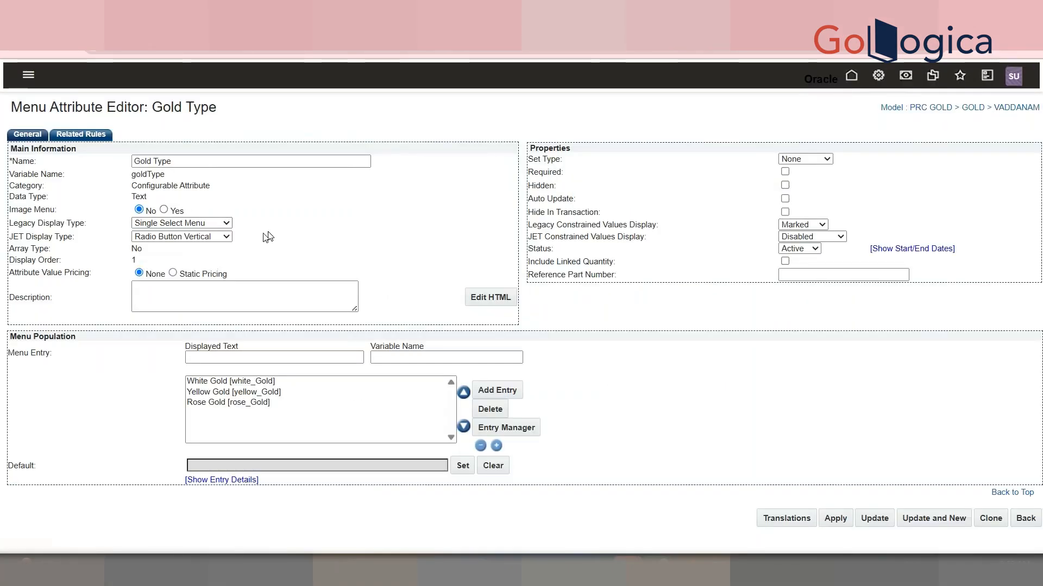
click(221, 237)
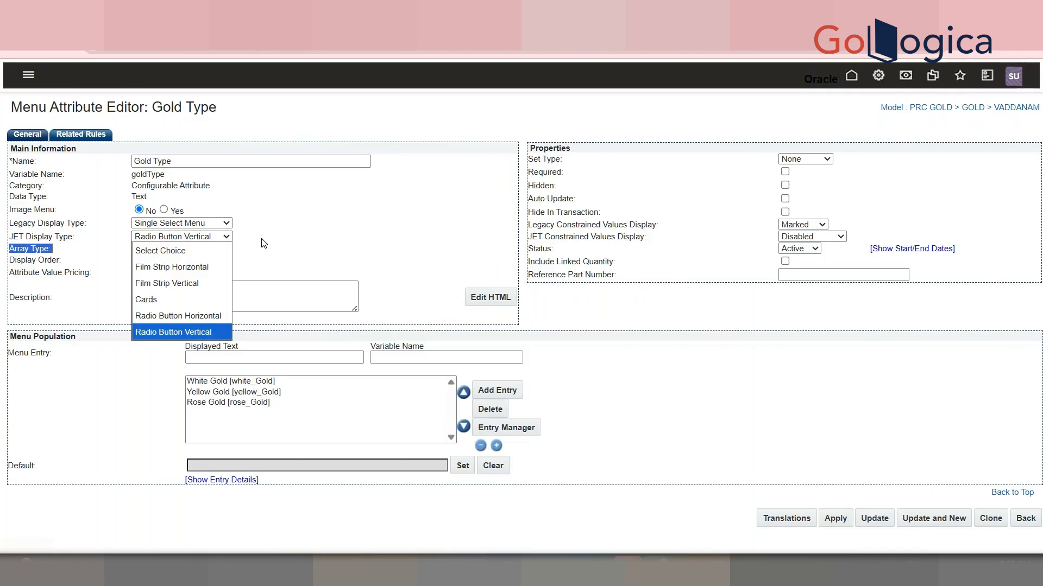
click(197, 300)
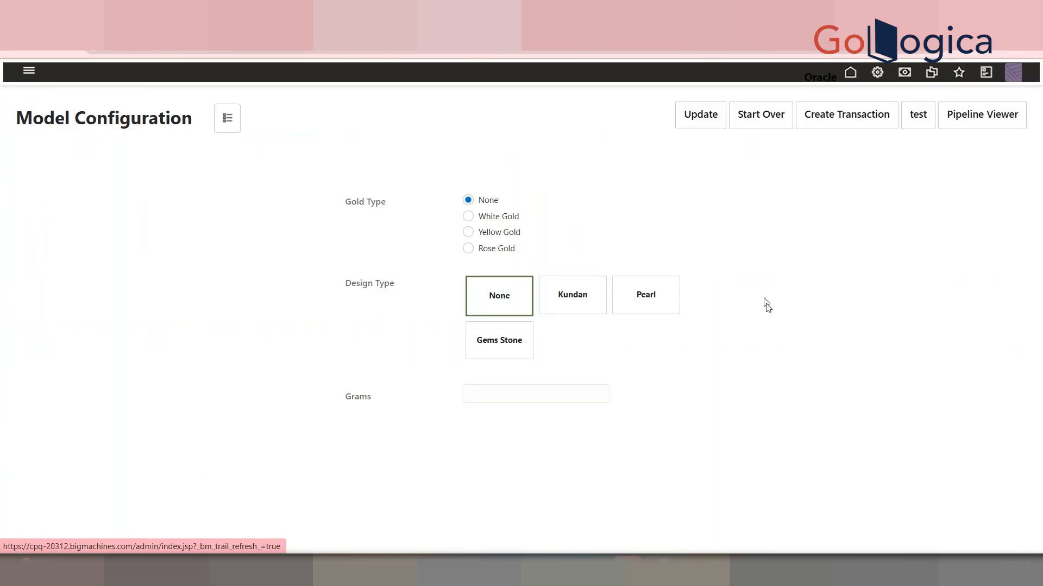
click(467, 216)
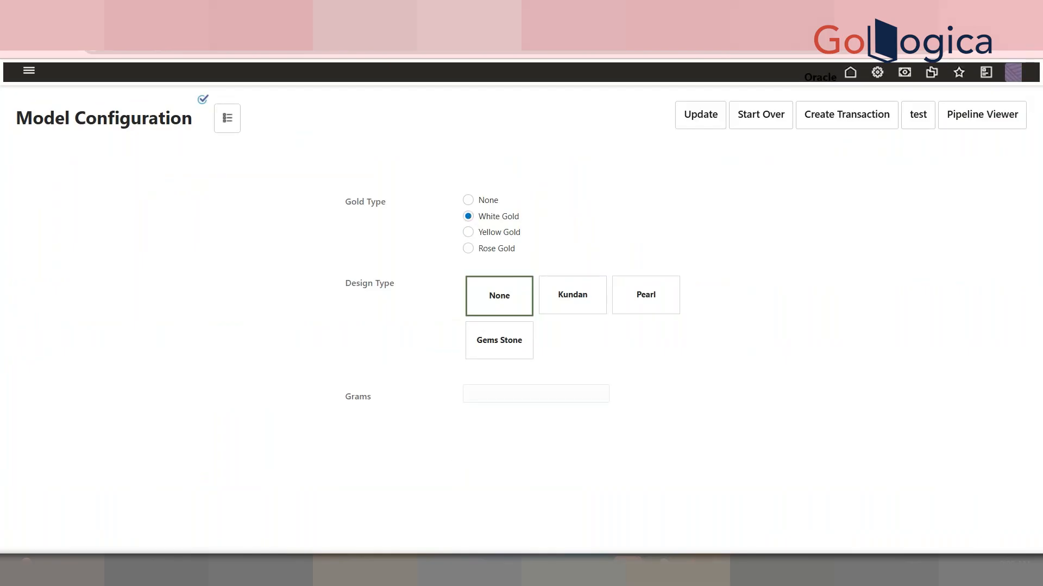
Try to launch Notepad++ from the Start menu
key(super)
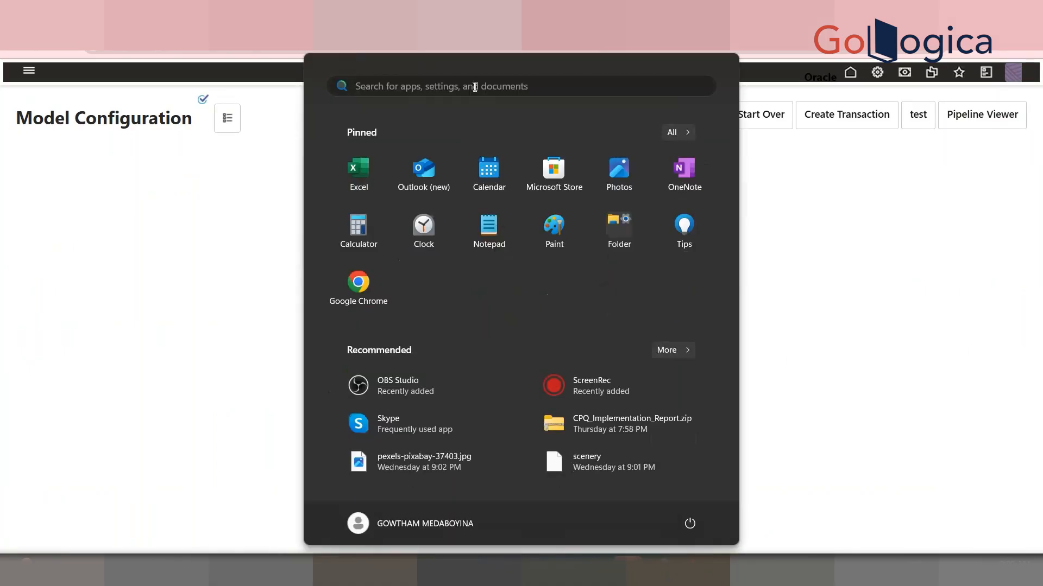
text(no)
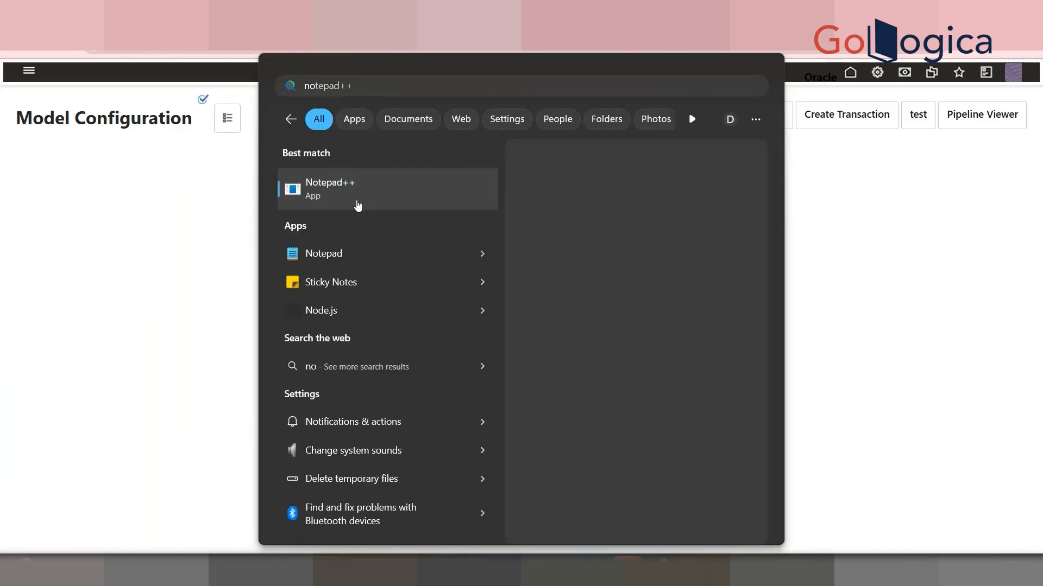
key(Return)
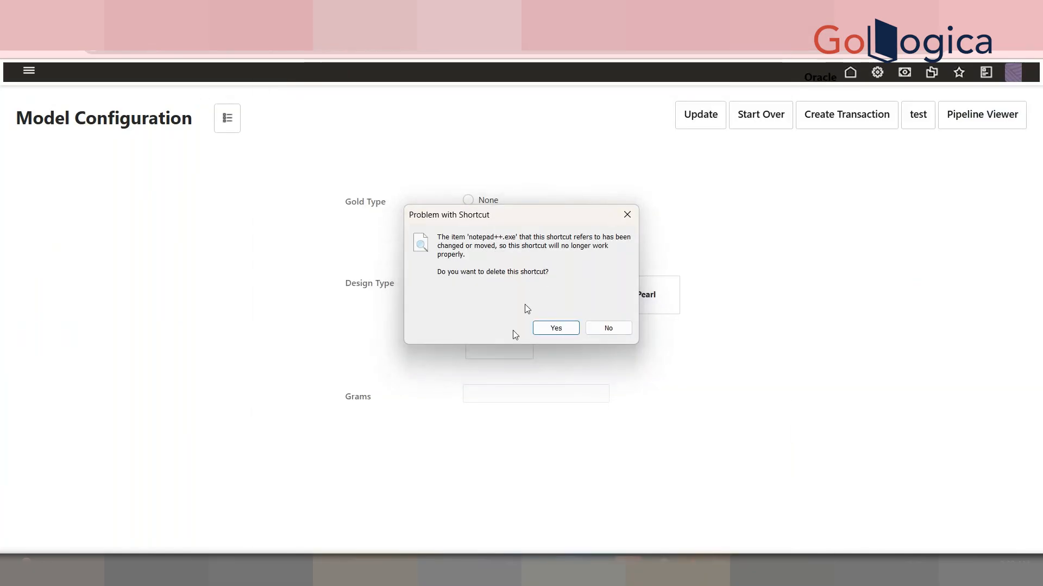
click(625, 214)
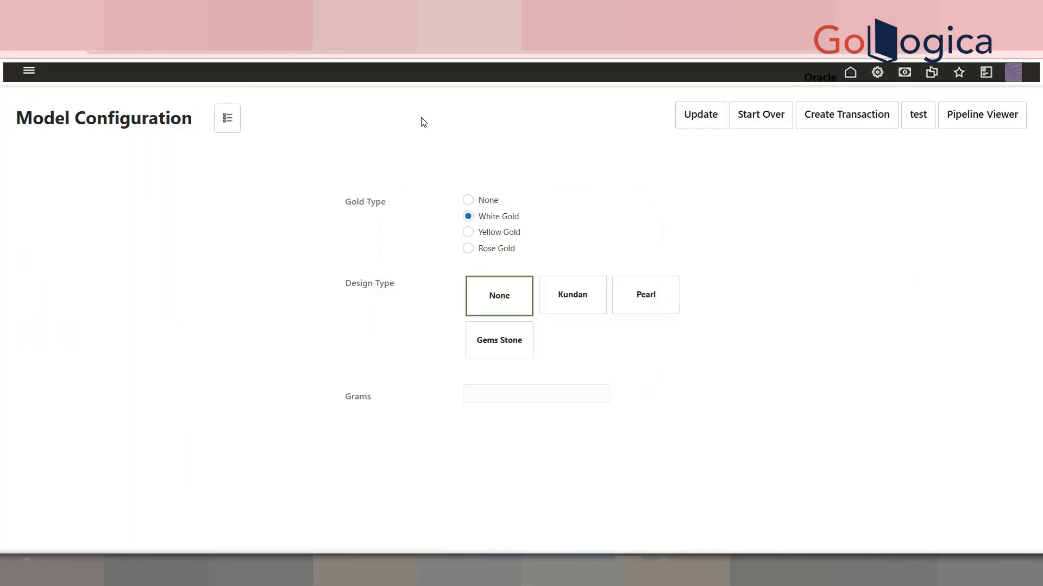
Open Notepad and write the heading "How to Display Images in The Home Page"
key(super)
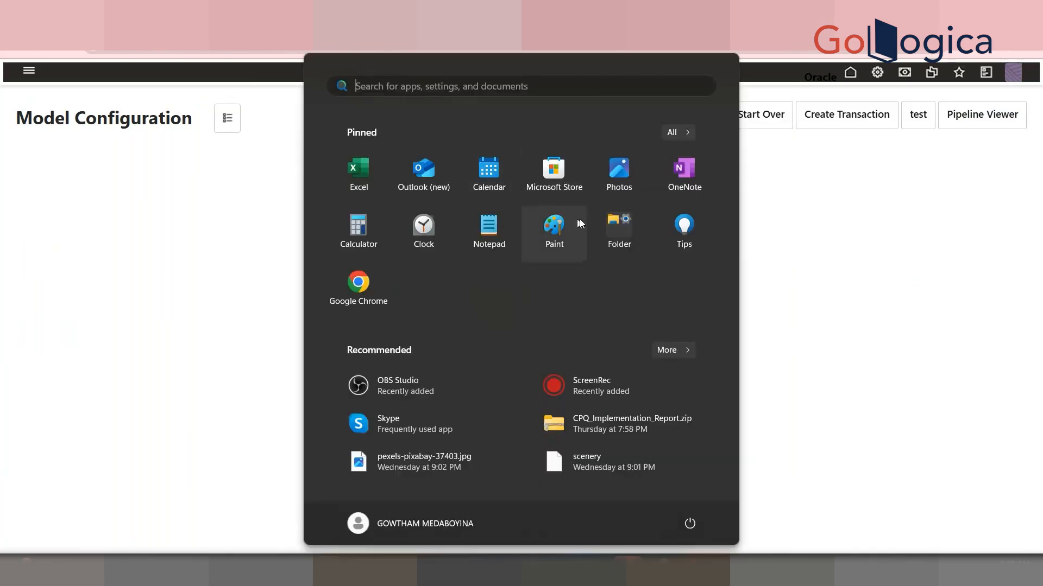
click(478, 246)
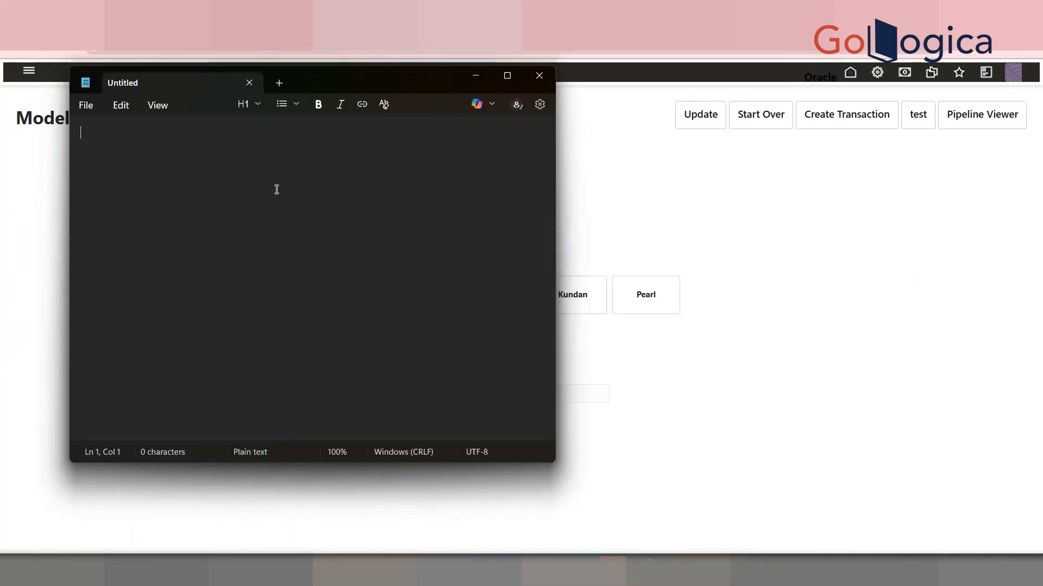
text(How)
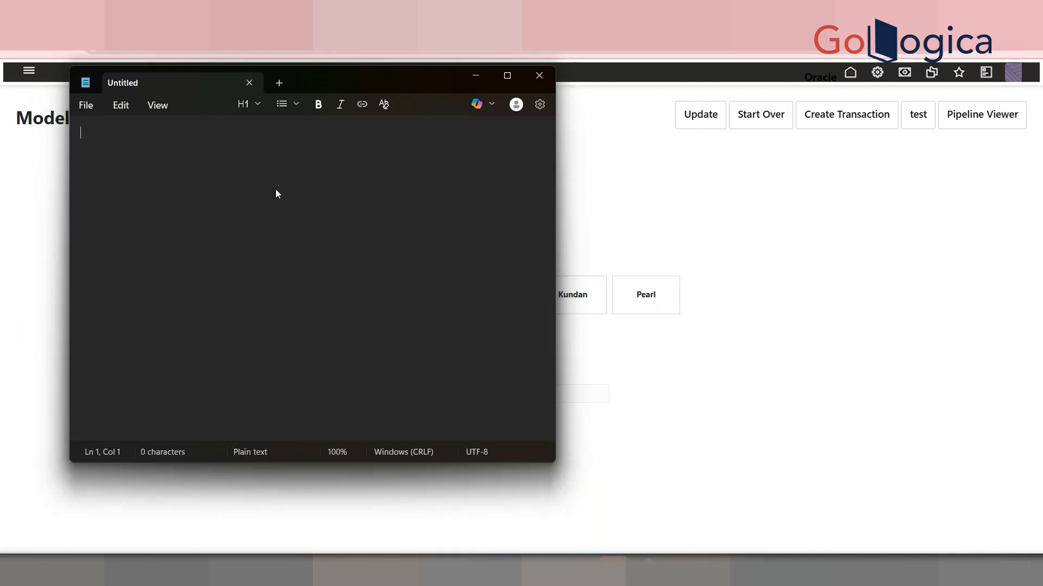
text( to DI)
text(splay )
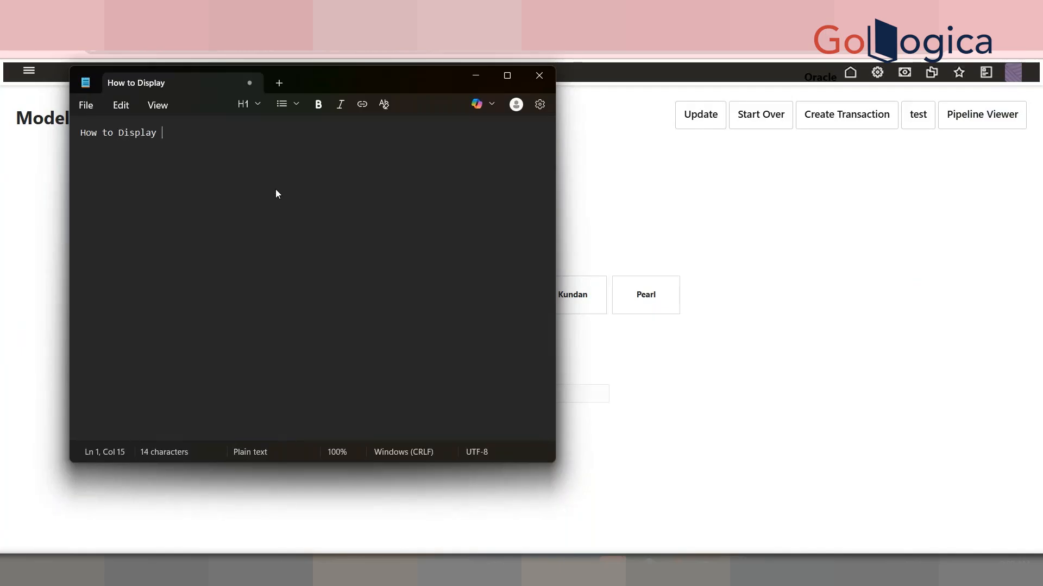
text(Images in )
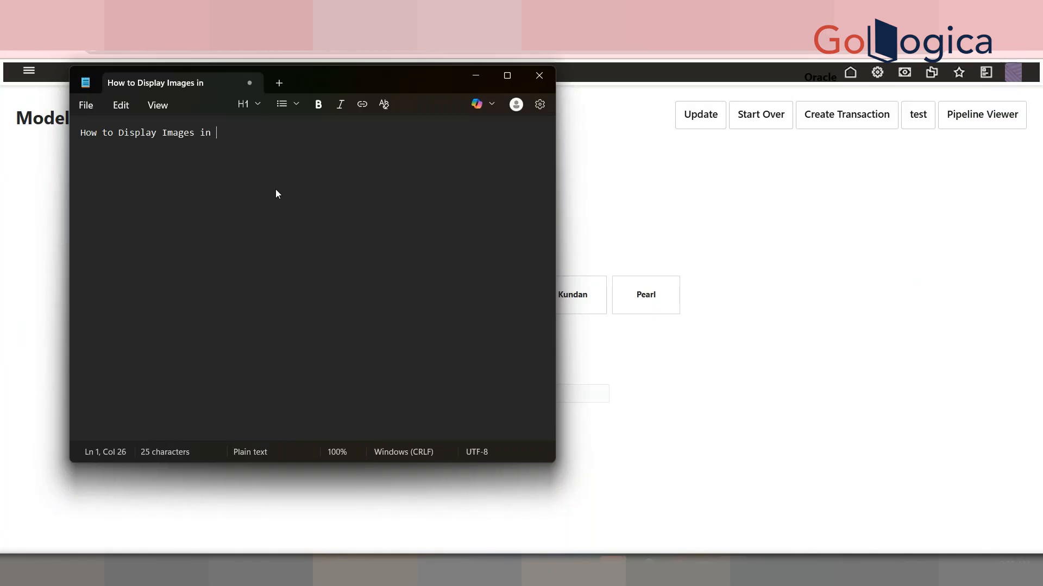
text(The M)
key(BackSpace)
text(Home Page)
key(Return)
Add the line "TO display image dynamically based on selection in the config page" below the heading
text(H)
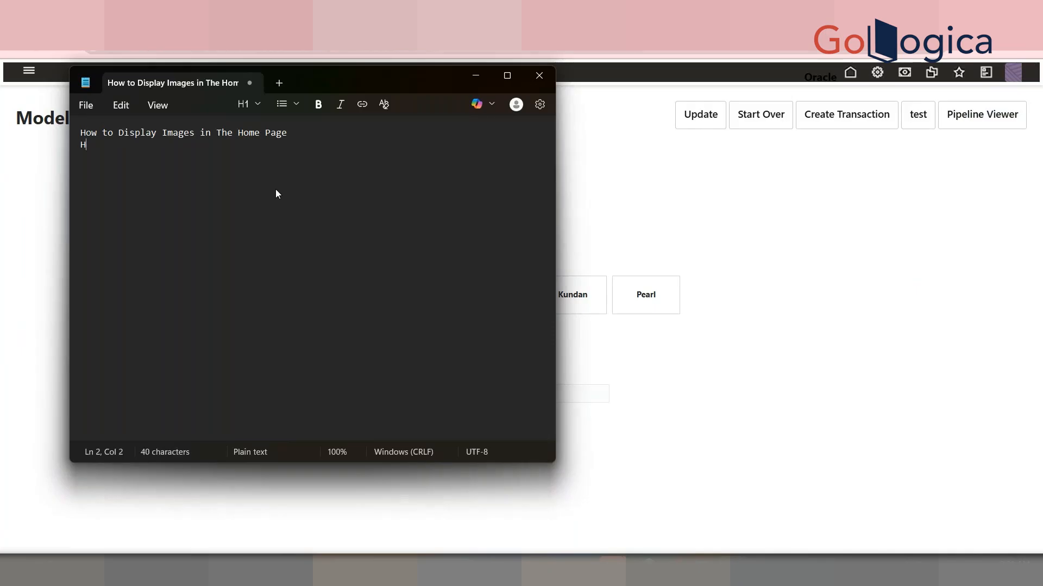
text(TO display image dyna)
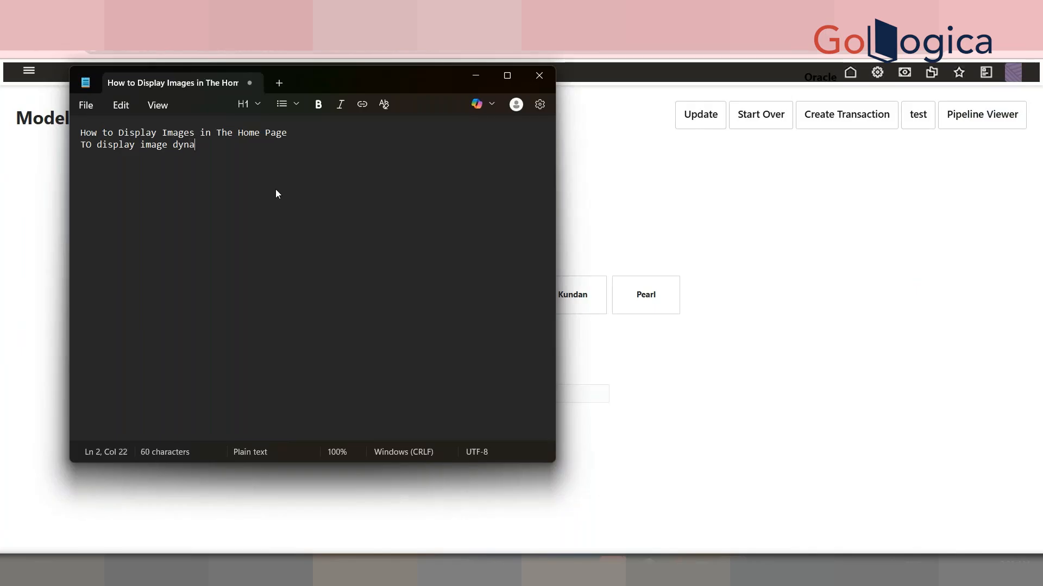
text(mically based on selection)
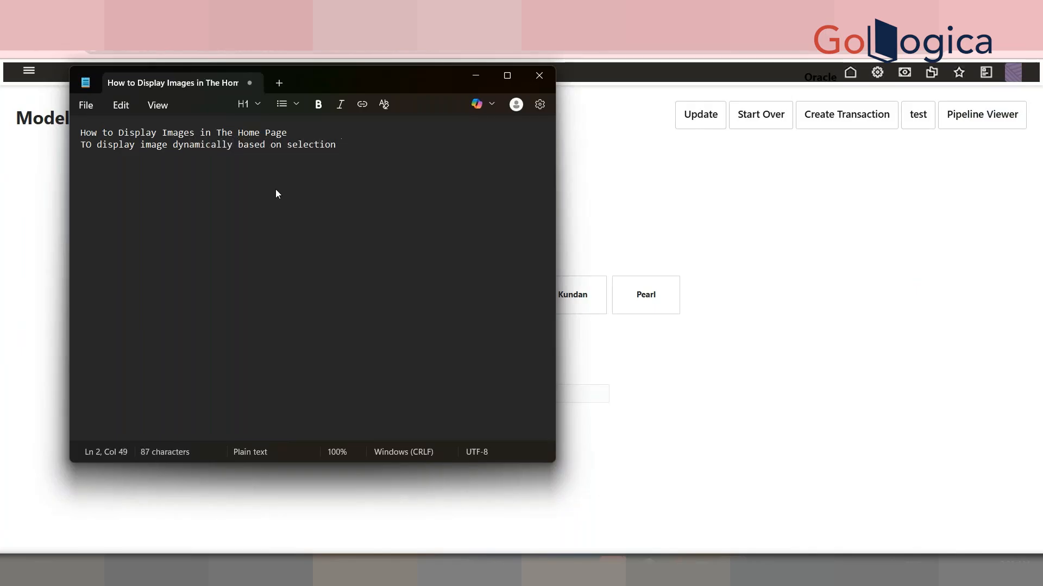
text( in at)
key(BackSpace)
key(BackSpace)
key(BackSpace)
text(the config)
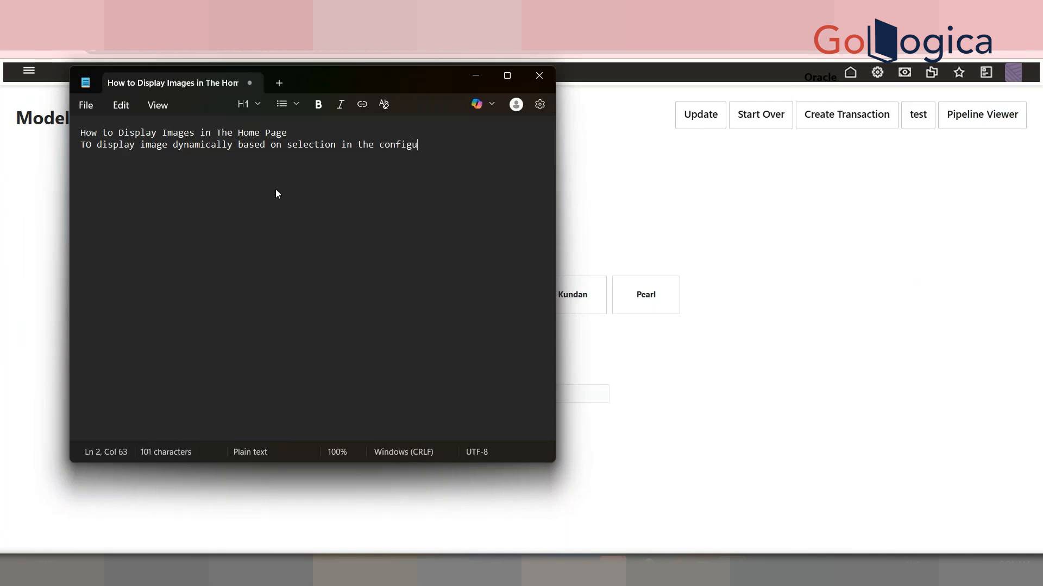
text( page)
key(alt+Tab)
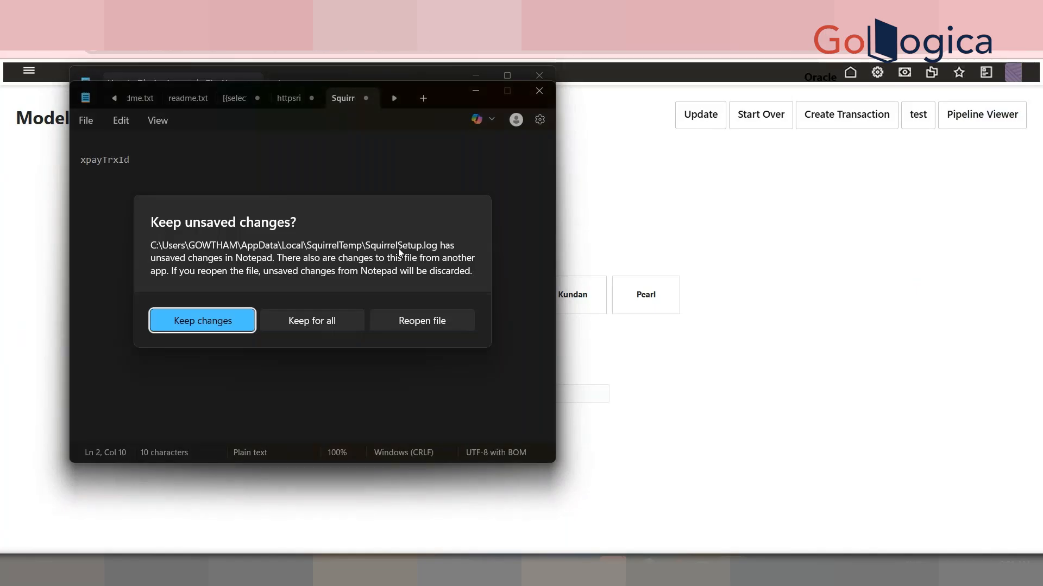
click(222, 332)
click(399, 96)
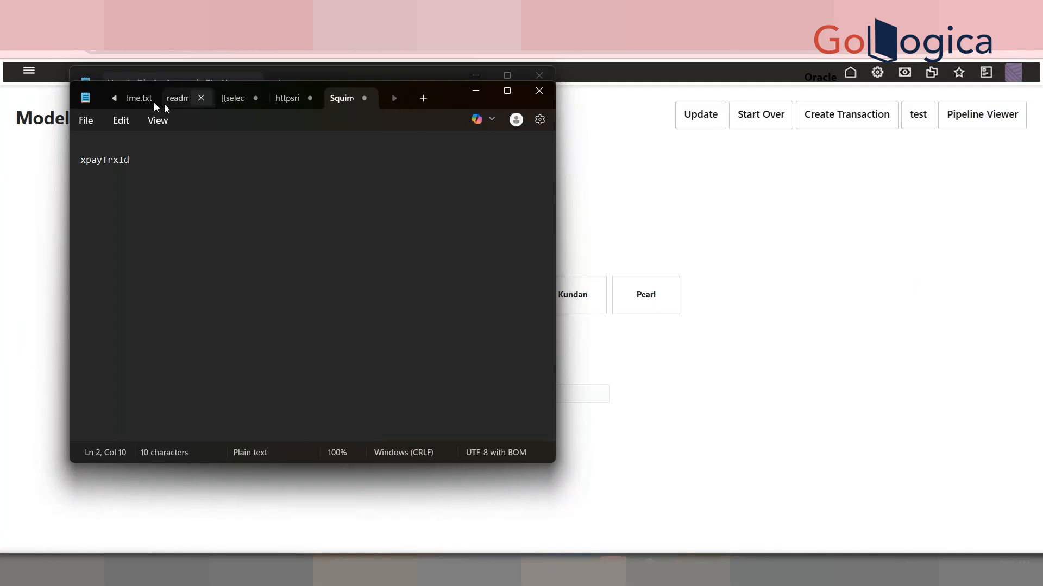
click(110, 98)
click(110, 97)
click(110, 98)
click(475, 91)
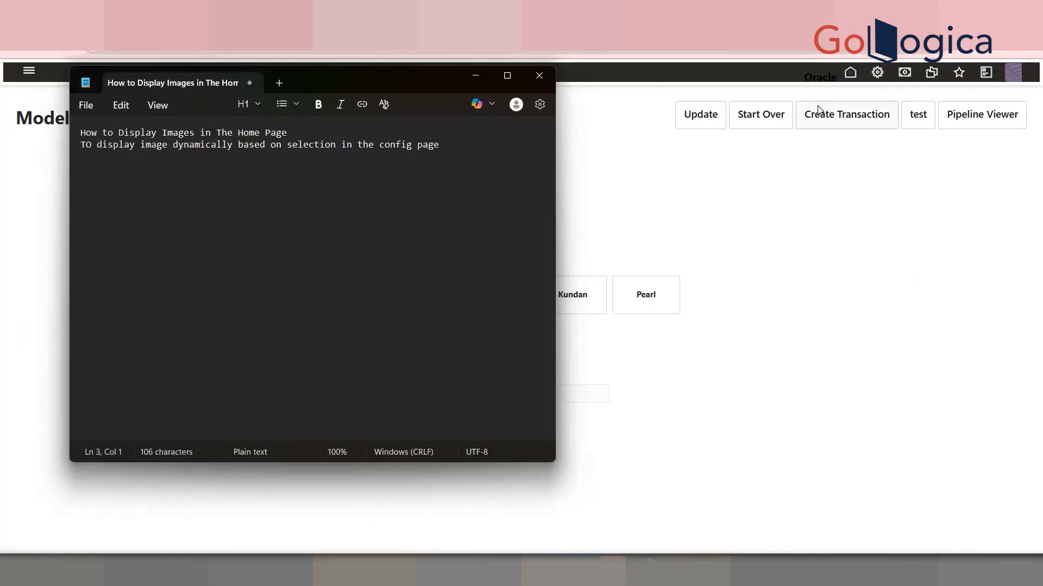
click(702, 96)
click(878, 76)
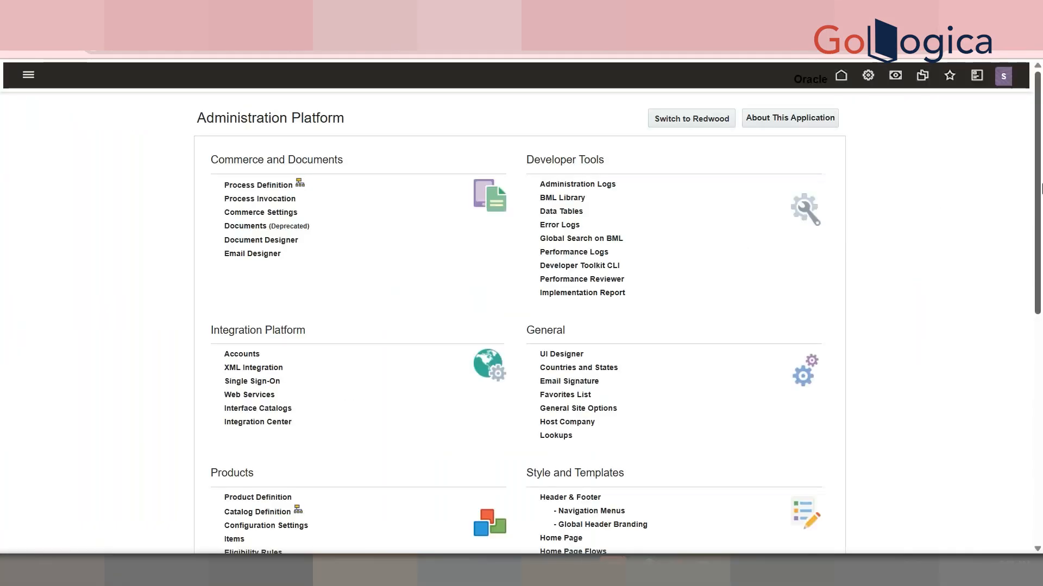
scroll(266, 281, down, 5)
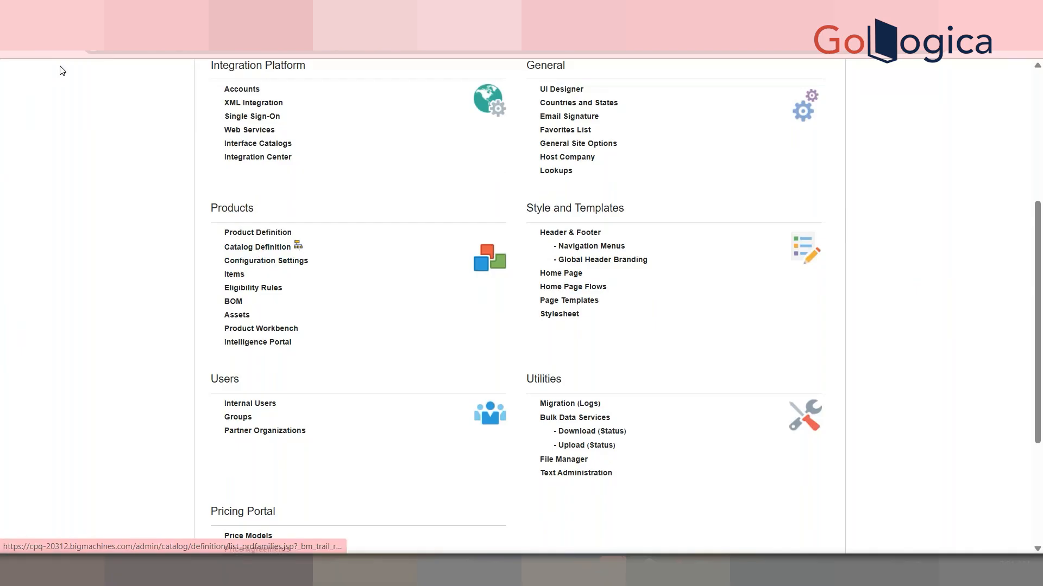
click(0, 45)
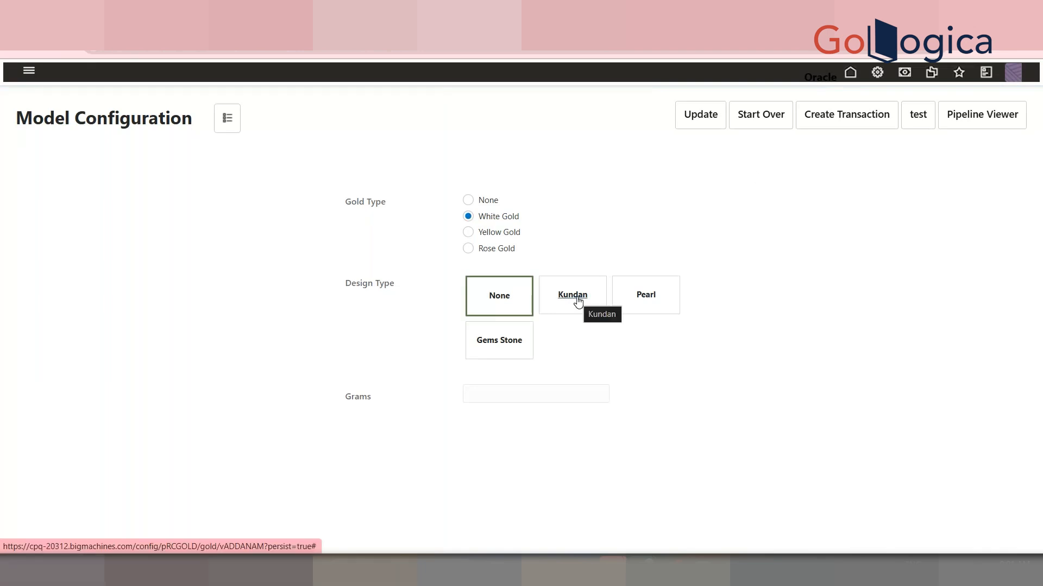
Select Gems Stone as the Design Type in the VADDANAM configuration and focus the Grams field
click(503, 338)
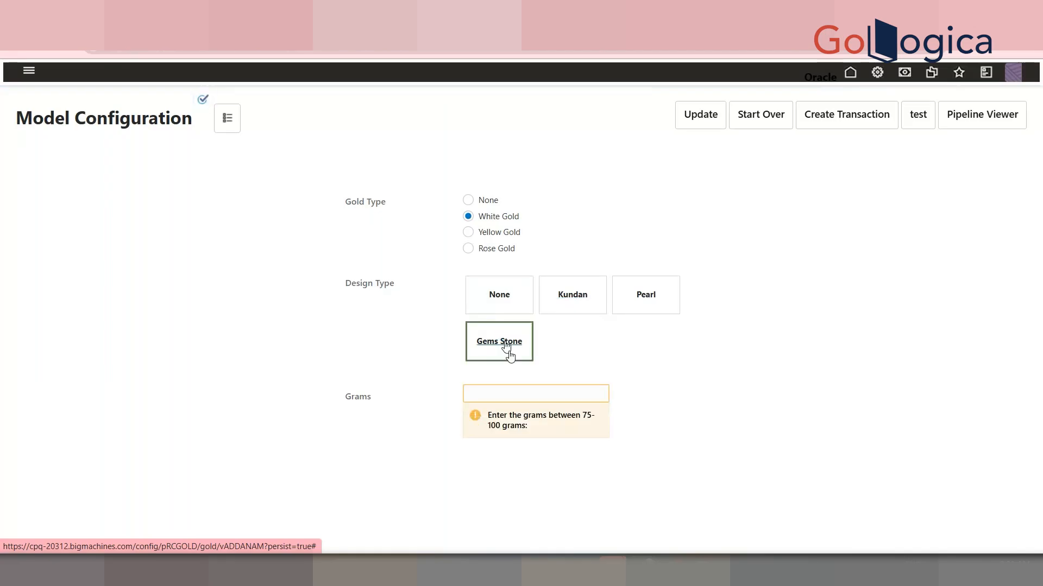
click(543, 390)
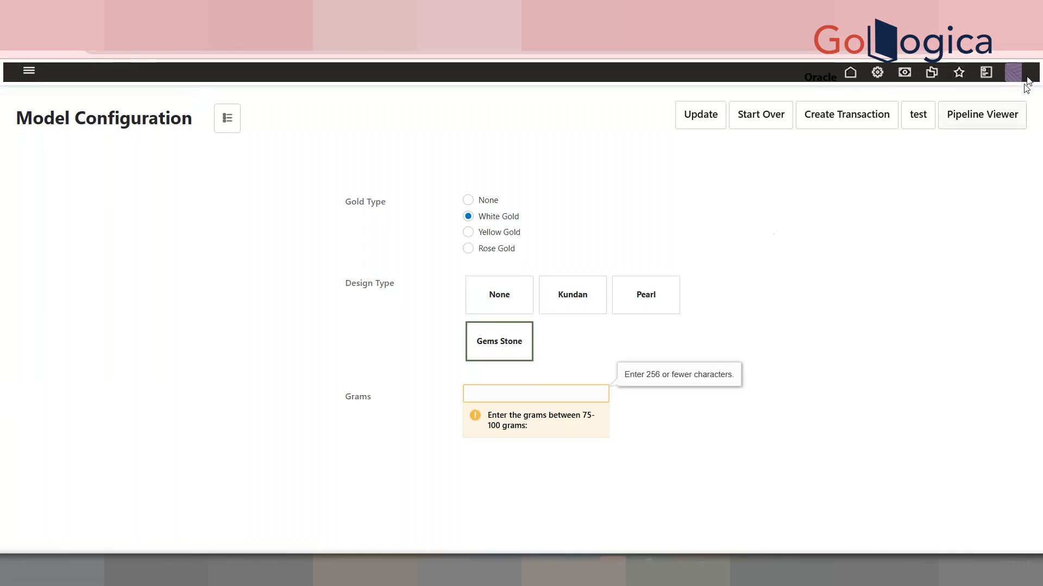
Open administration in a new tab and navigate Catalog Definition > PRC GOLD > GOLD to the VADDANAM model's Recommendations
right_click(877, 81)
click(898, 97)
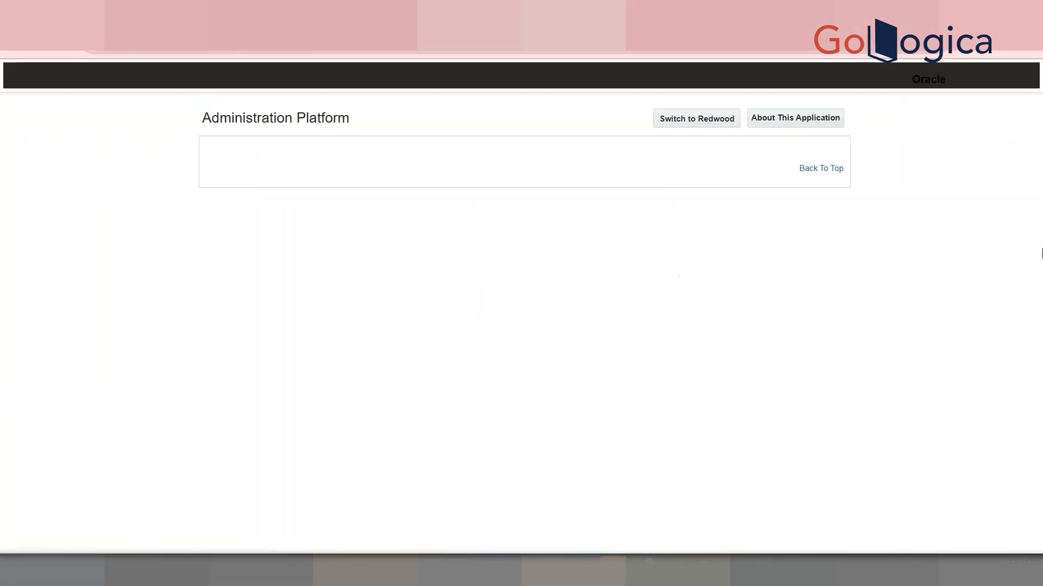
scroll(414, 374, down, 7)
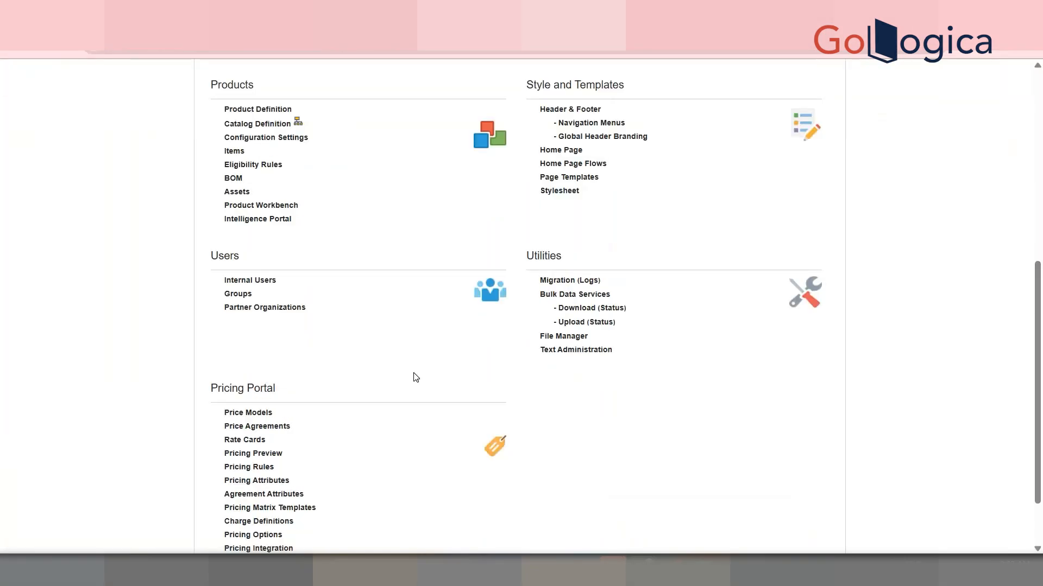
click(276, 124)
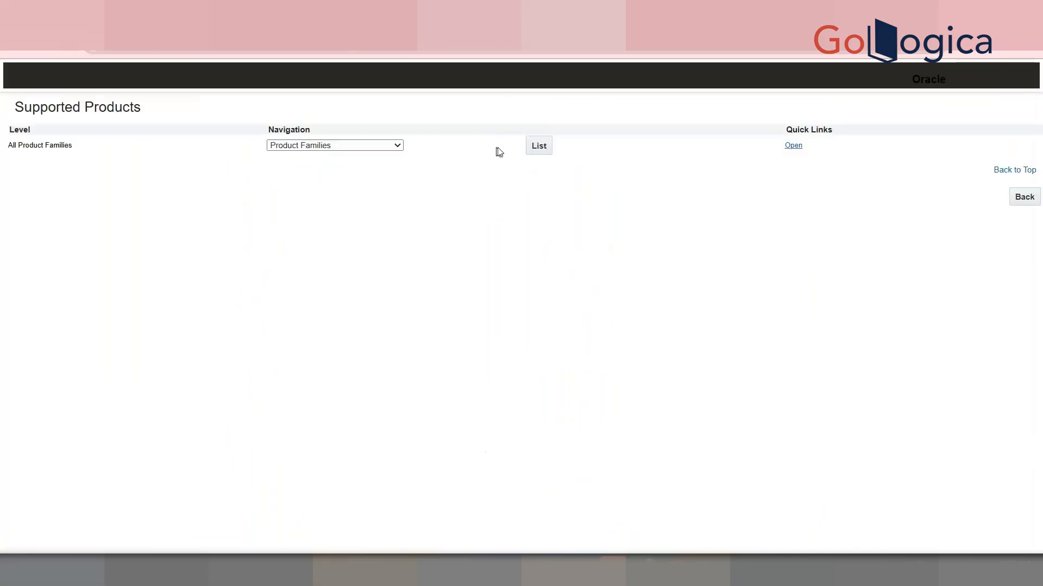
click(533, 147)
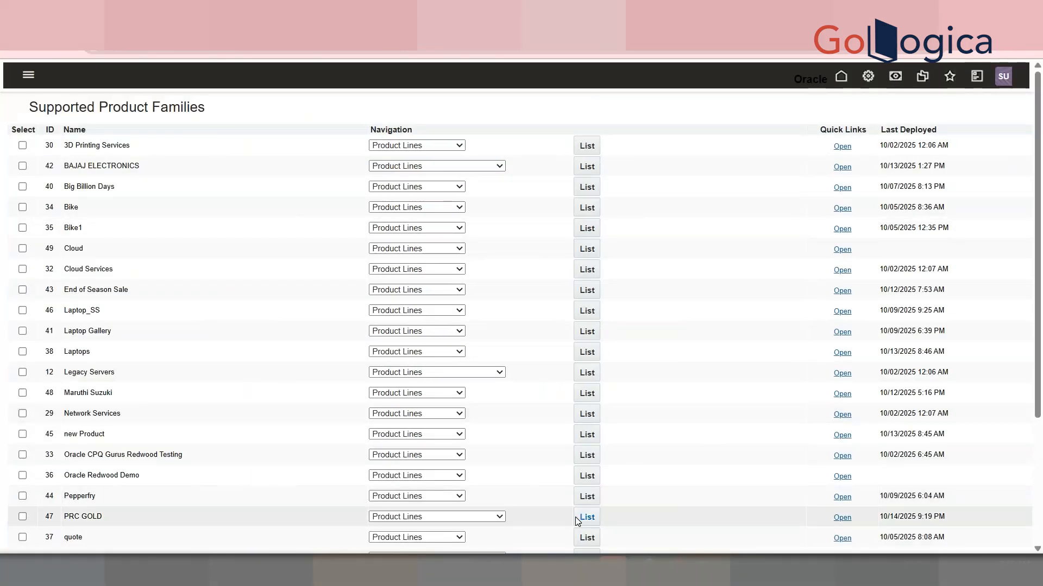
click(577, 517)
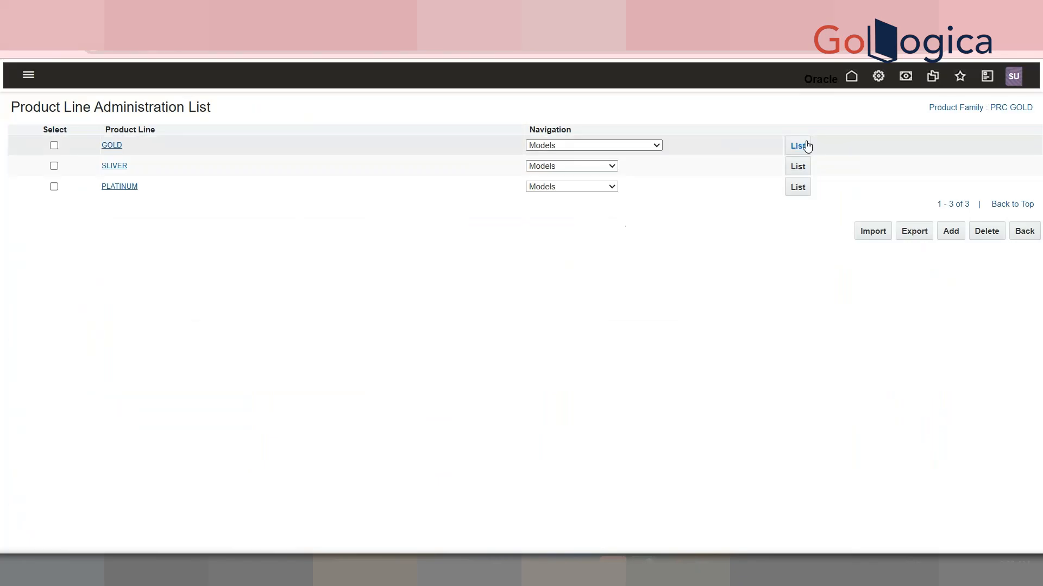
click(710, 145)
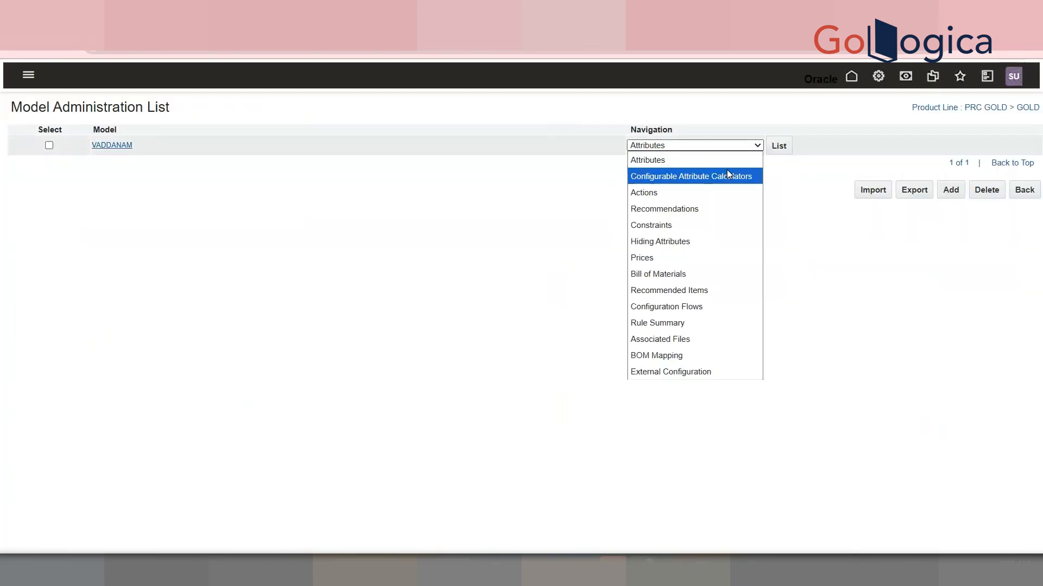
click(725, 209)
click(778, 148)
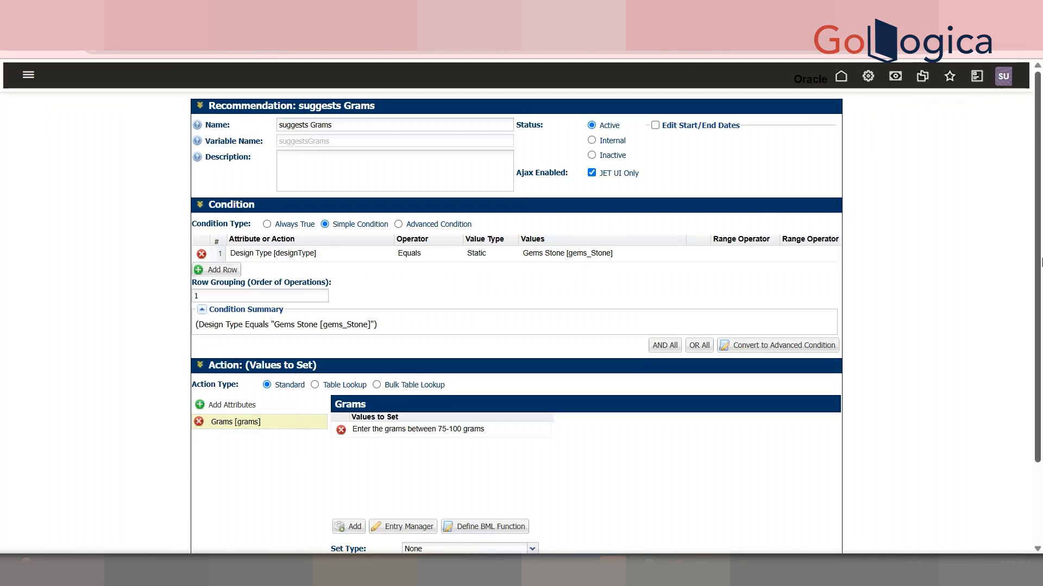
Set the suggests Grams recommendation's condition type to Always True
scroll(1041, 266, down, 2)
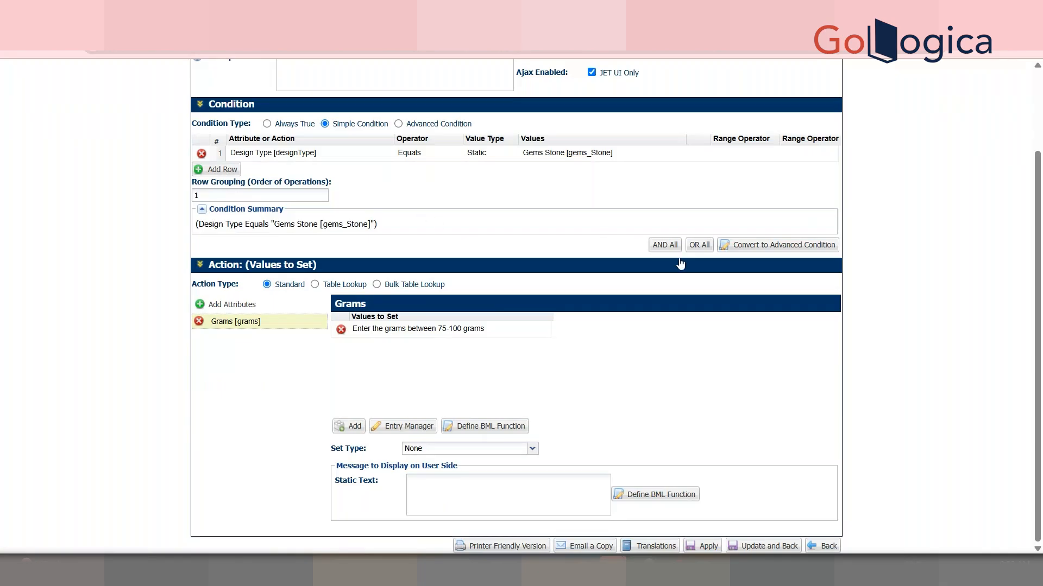
drag(1019, 265, 1040, 249)
click(737, 357)
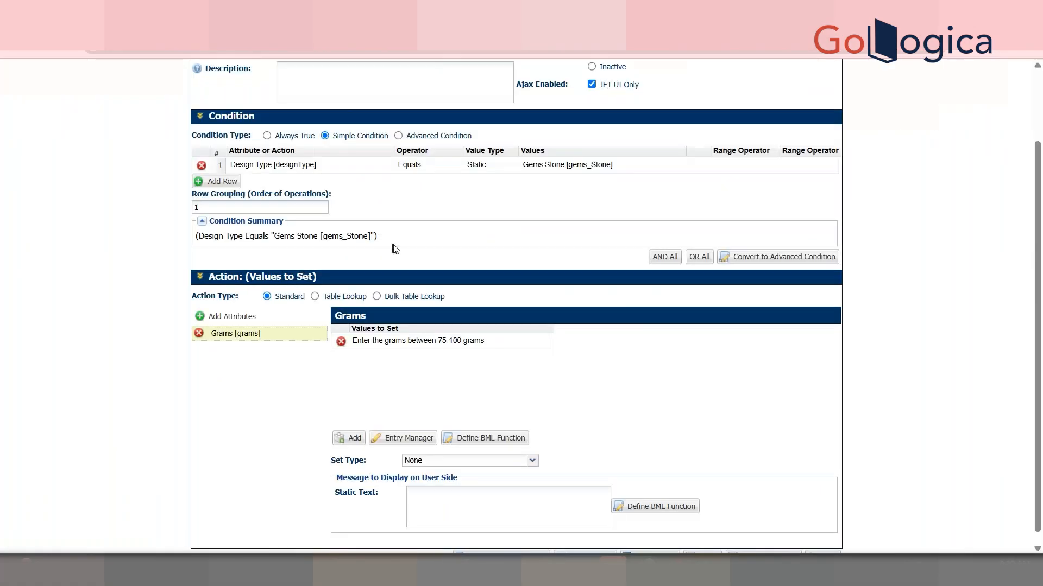
click(267, 136)
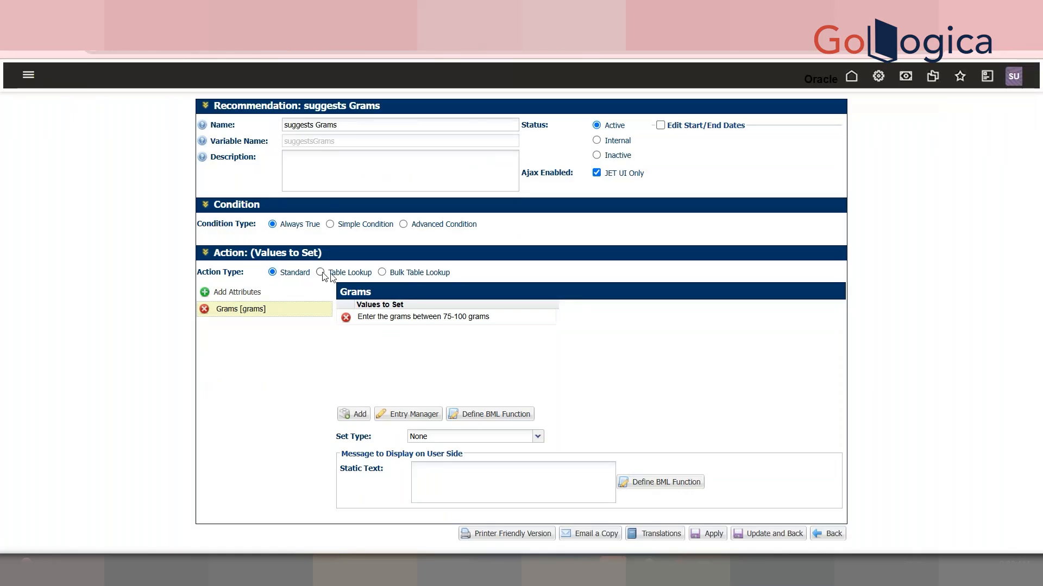
Add the Design Type attribute in the Grams value's BML function editor, then close the editor
click(482, 419)
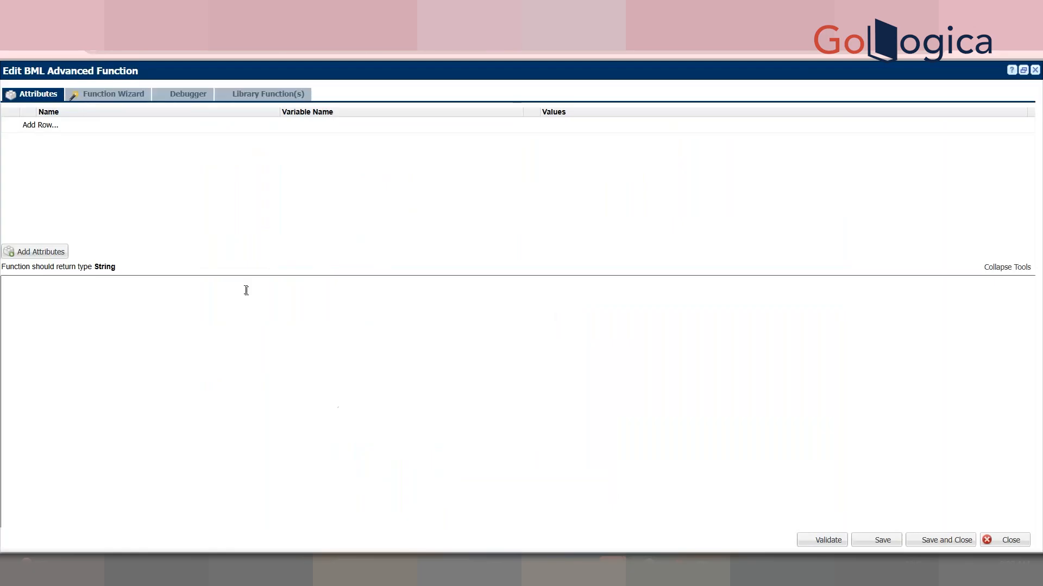
click(44, 254)
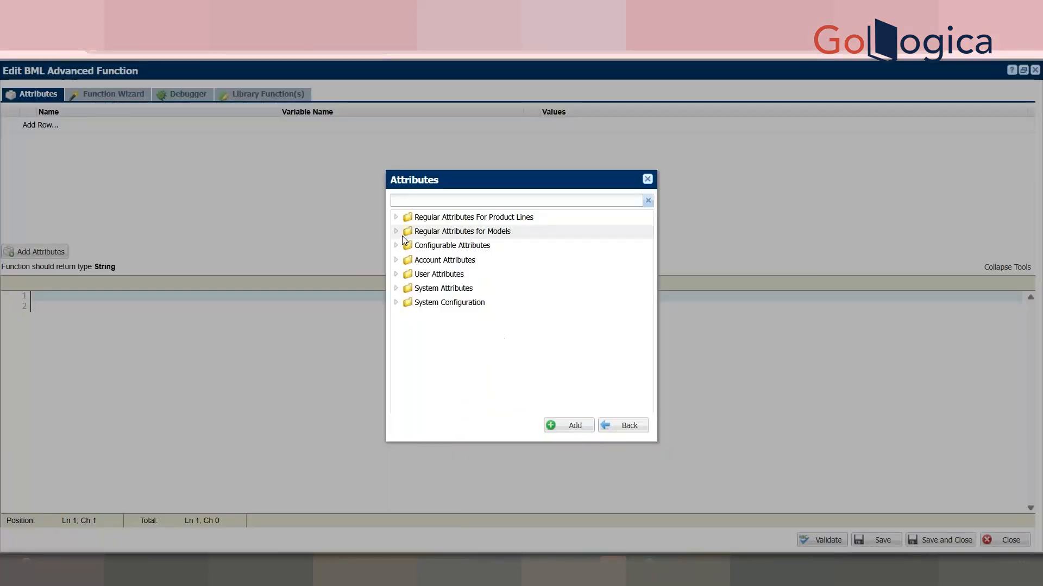
text(Deis)
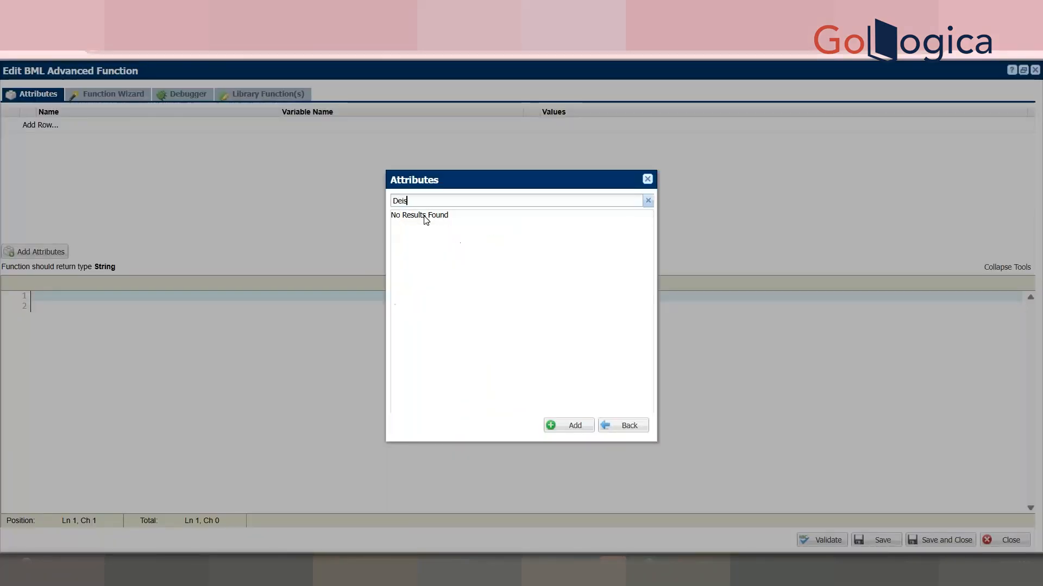
text(ig)
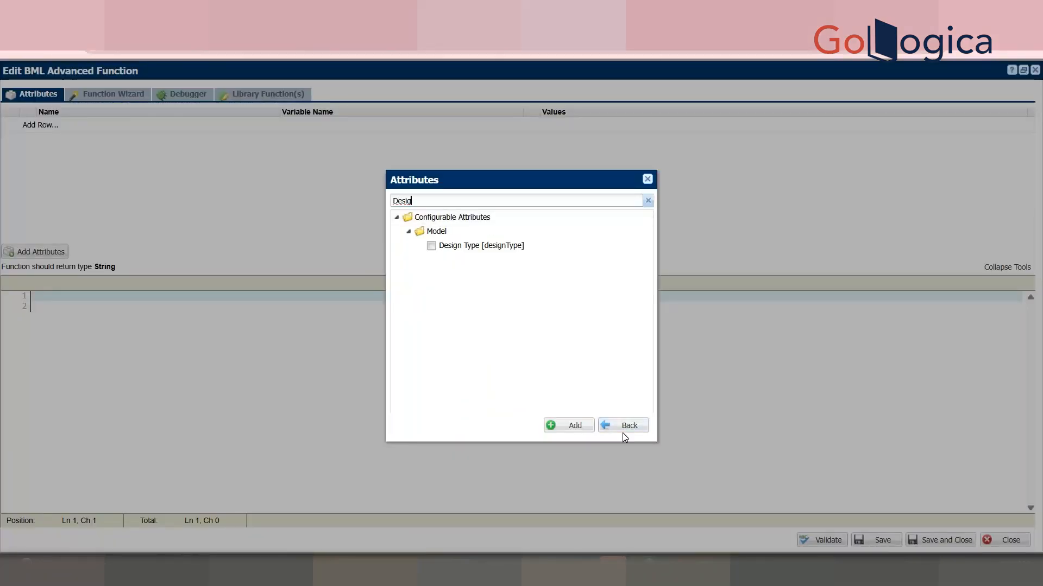
click(497, 245)
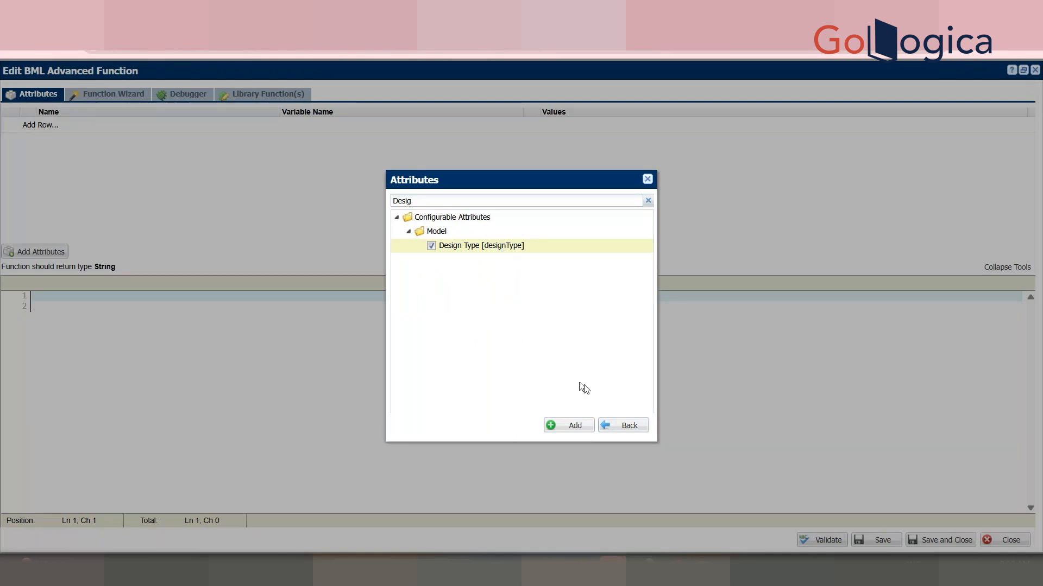
click(578, 426)
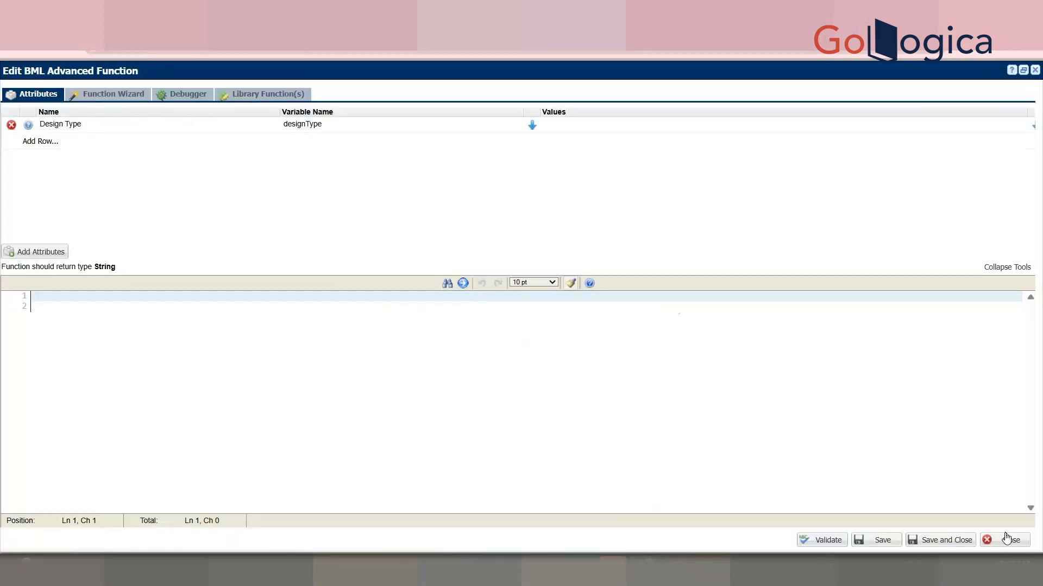
click(1006, 541)
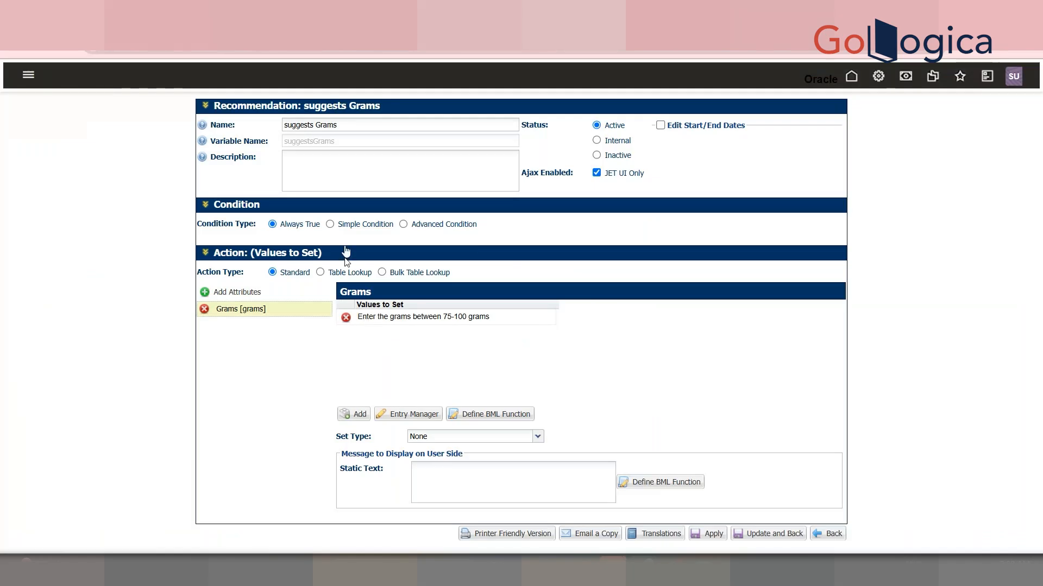
Switch the recommendation's action type to Table Lookup
click(320, 273)
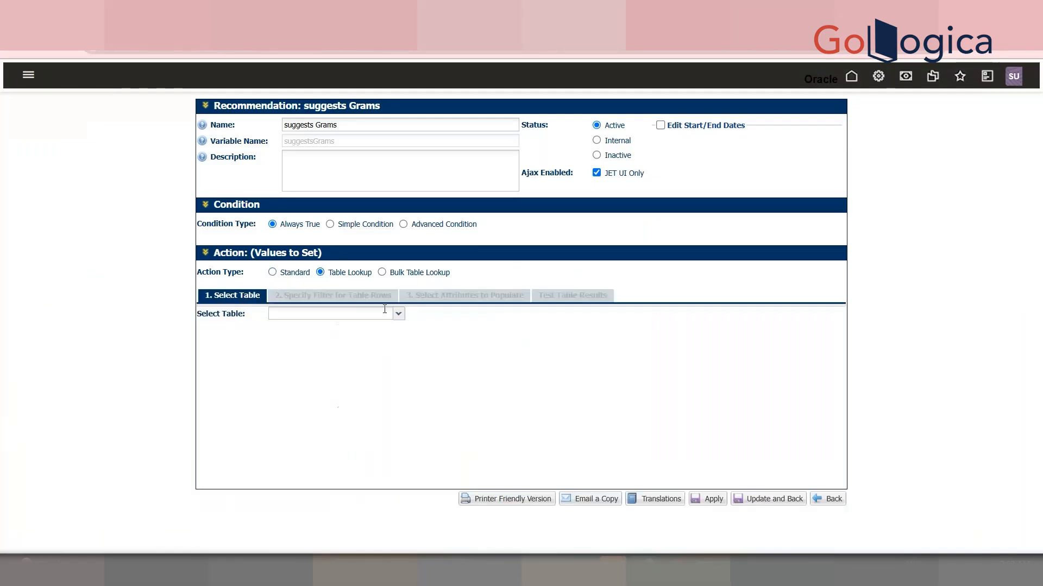
Browse the lookup tables available for the recommendation, then leave it and return to the model administration list
click(398, 314)
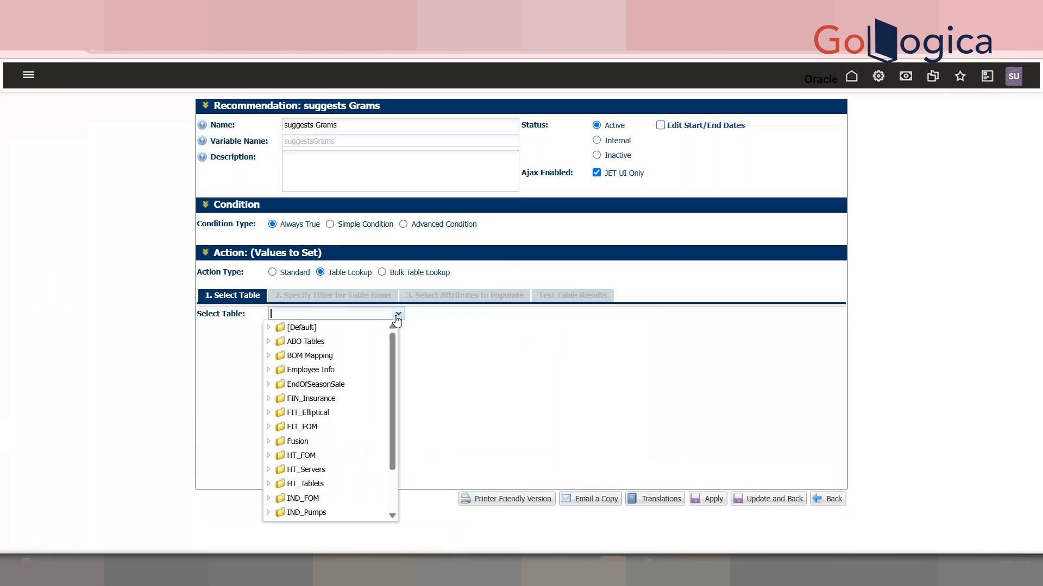
drag(395, 351, 404, 408)
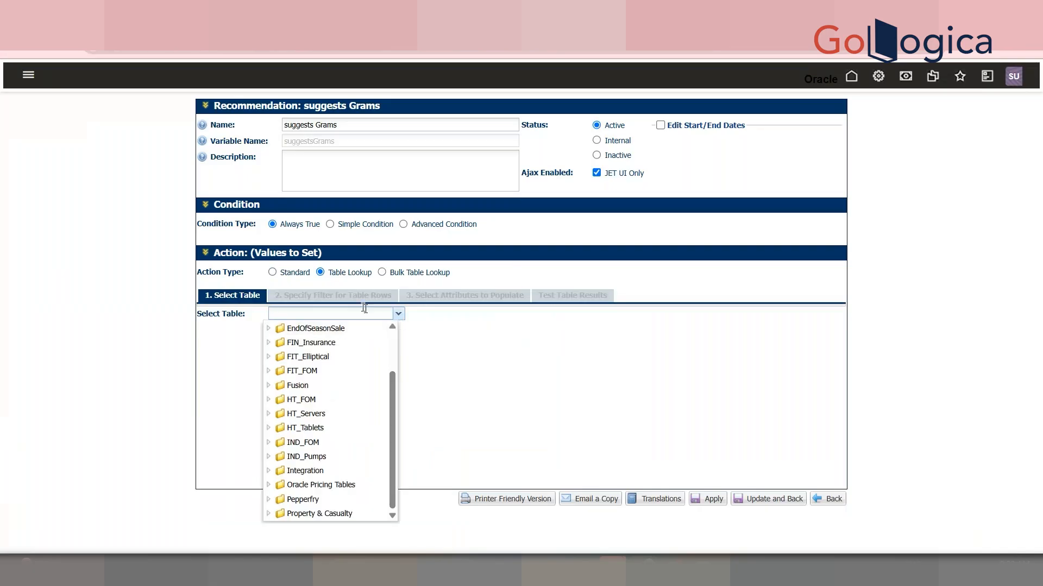
click(358, 292)
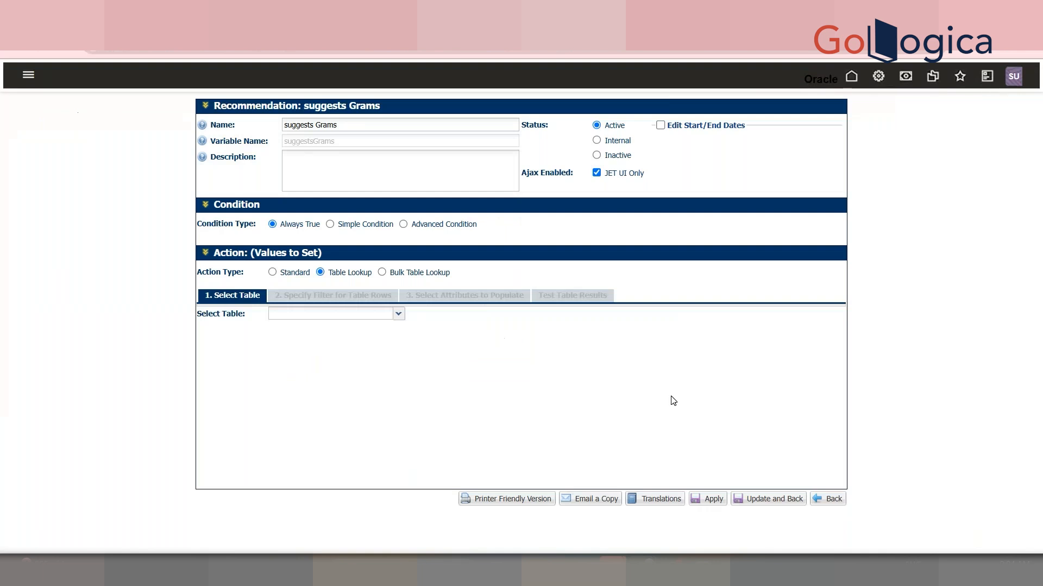
click(831, 507)
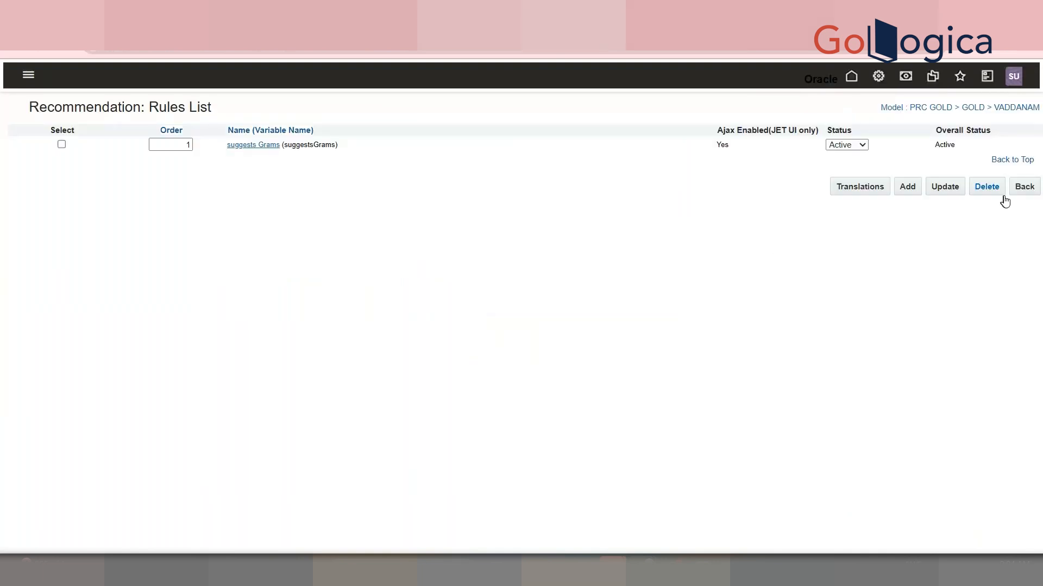
click(1025, 191)
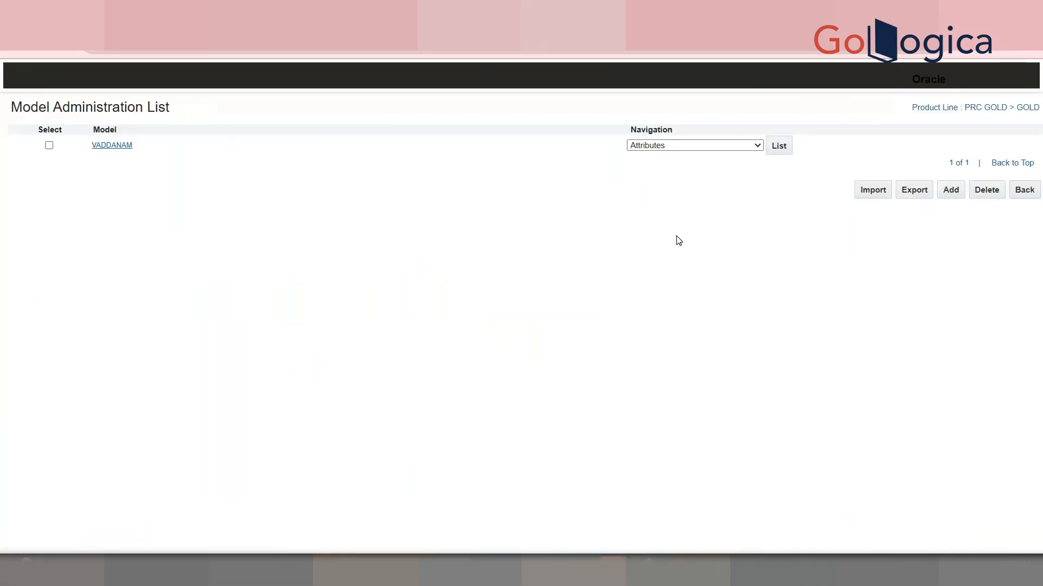
click(719, 146)
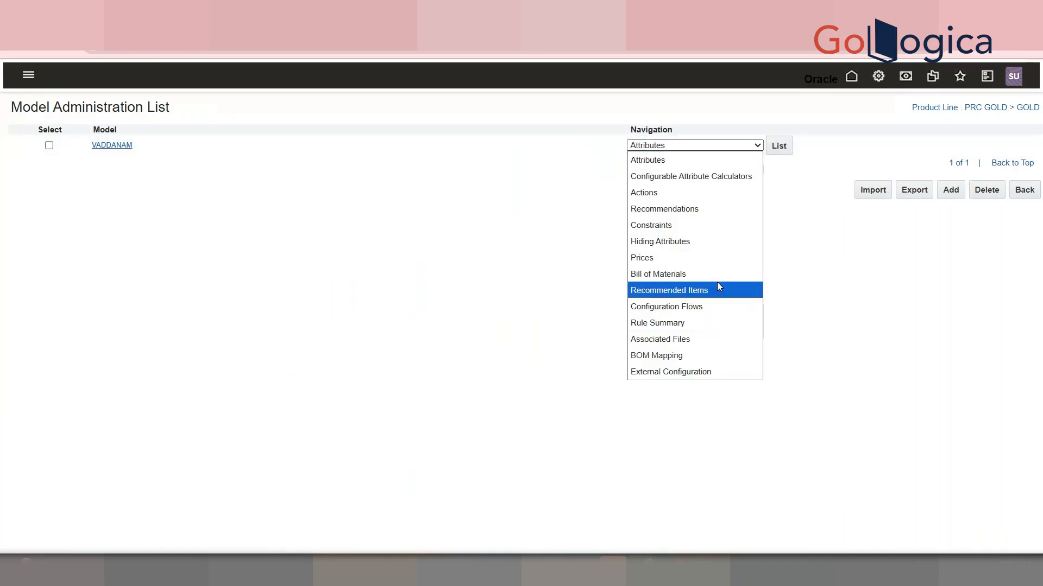
click(699, 170)
click(762, 145)
click(781, 149)
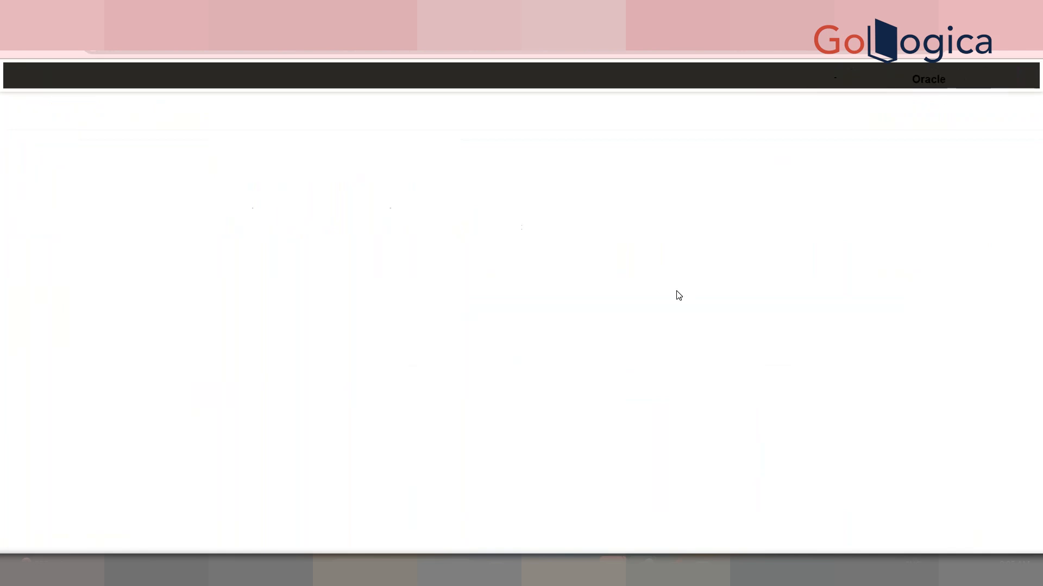
click(1023, 463)
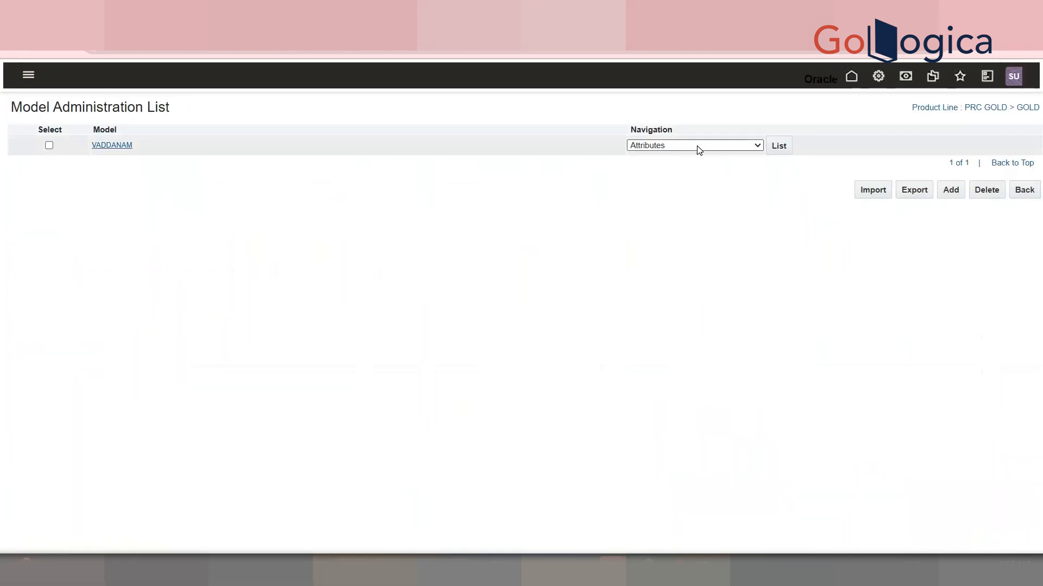
Open the VADDANAM model's Recommended Items list and start a new recommended items rule
click(698, 147)
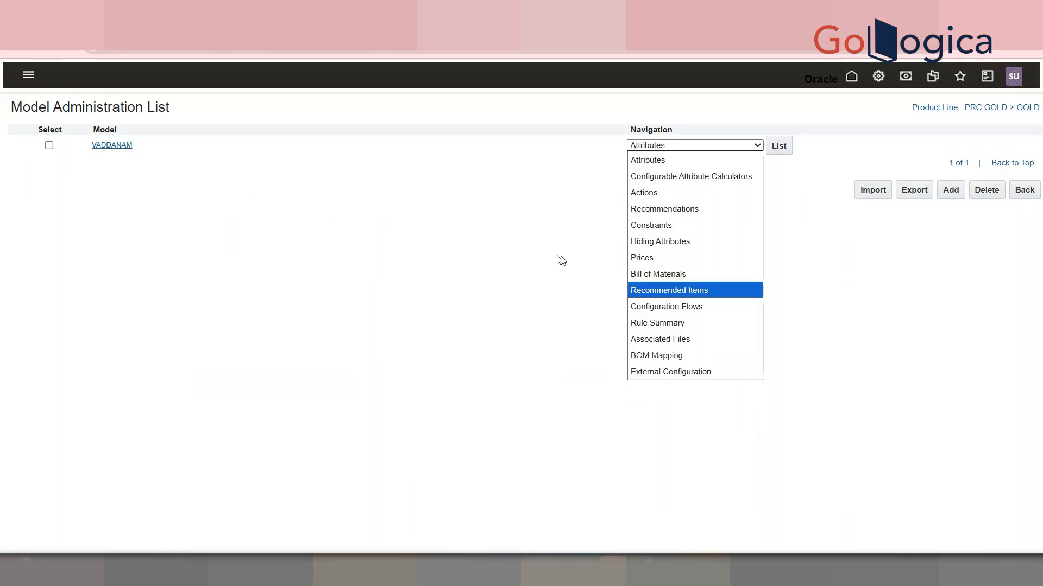
click(680, 294)
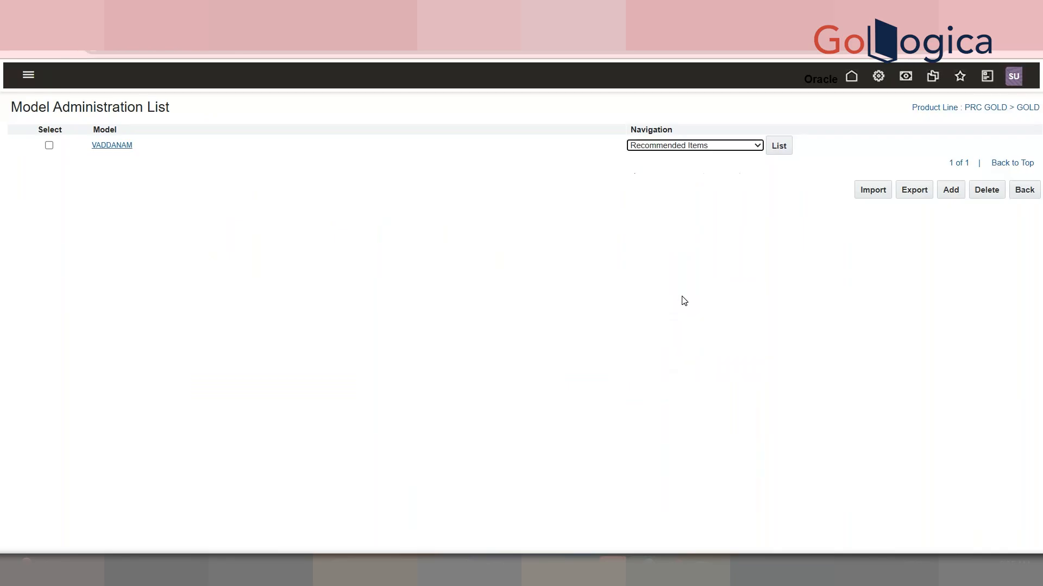
click(779, 144)
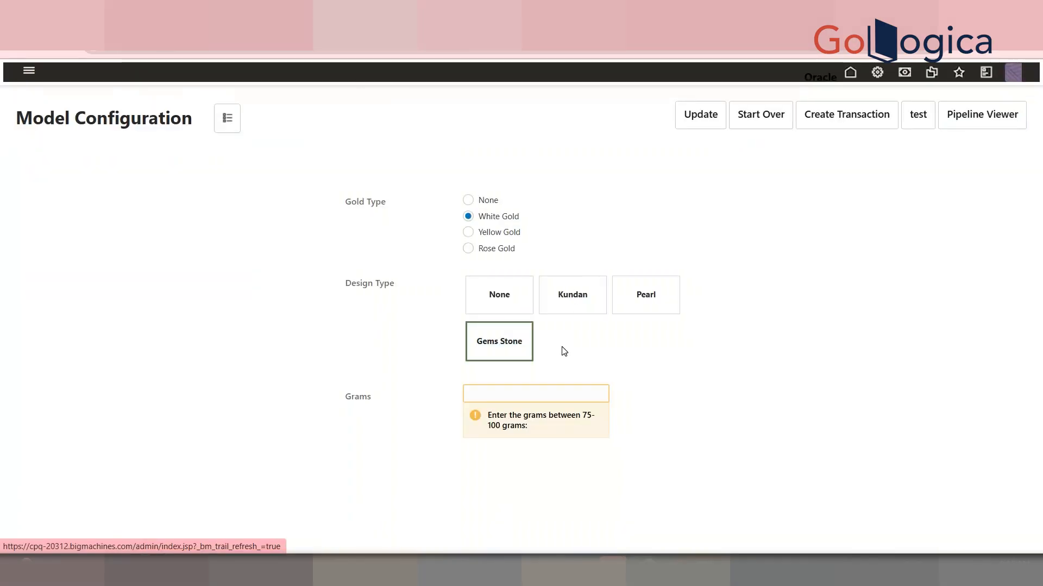
click(554, 387)
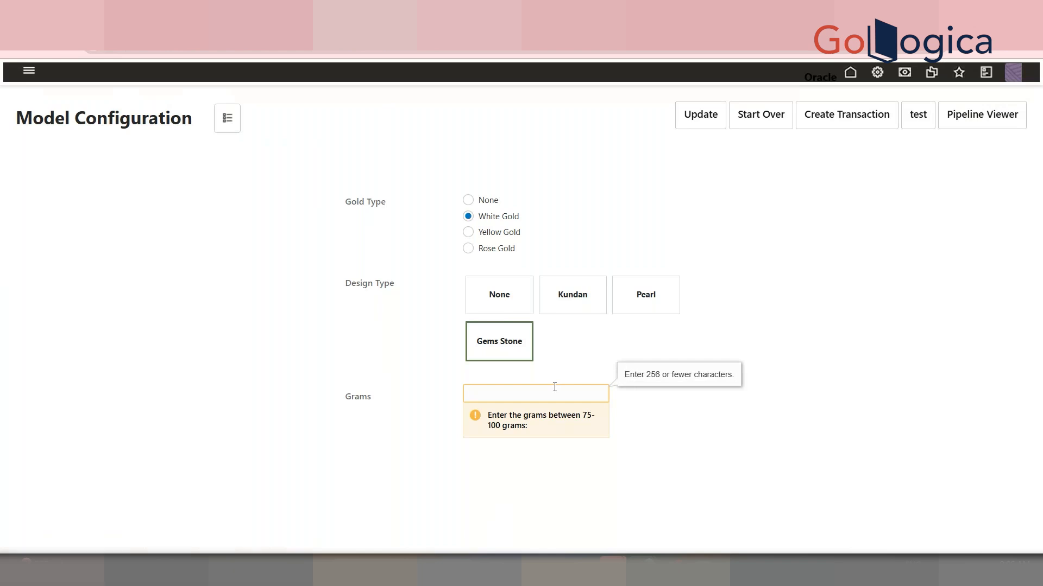
click(232, 117)
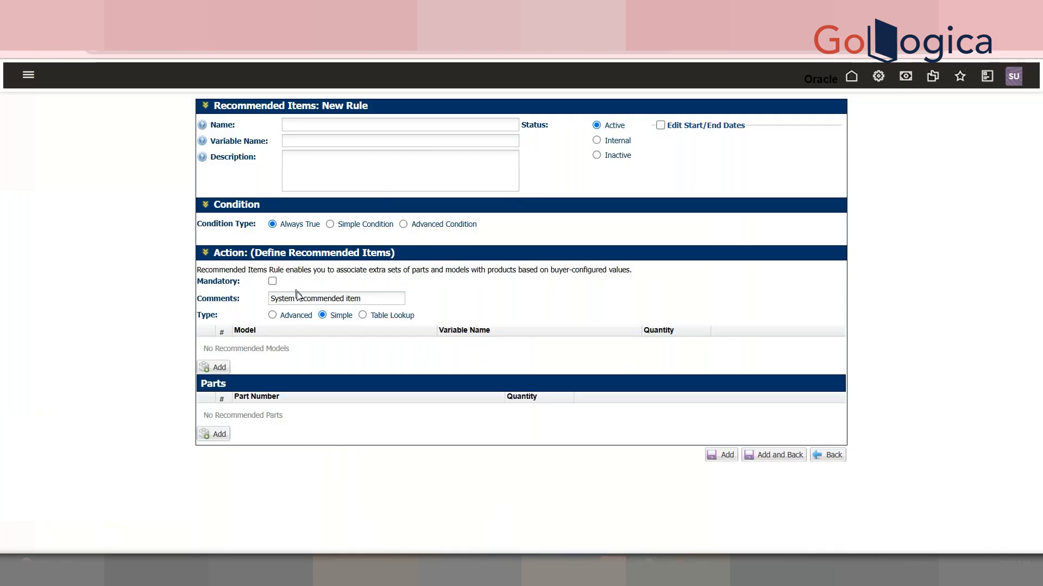
Open administration in a new tab, go to Products > Items, and start adding a new part
click(315, 124)
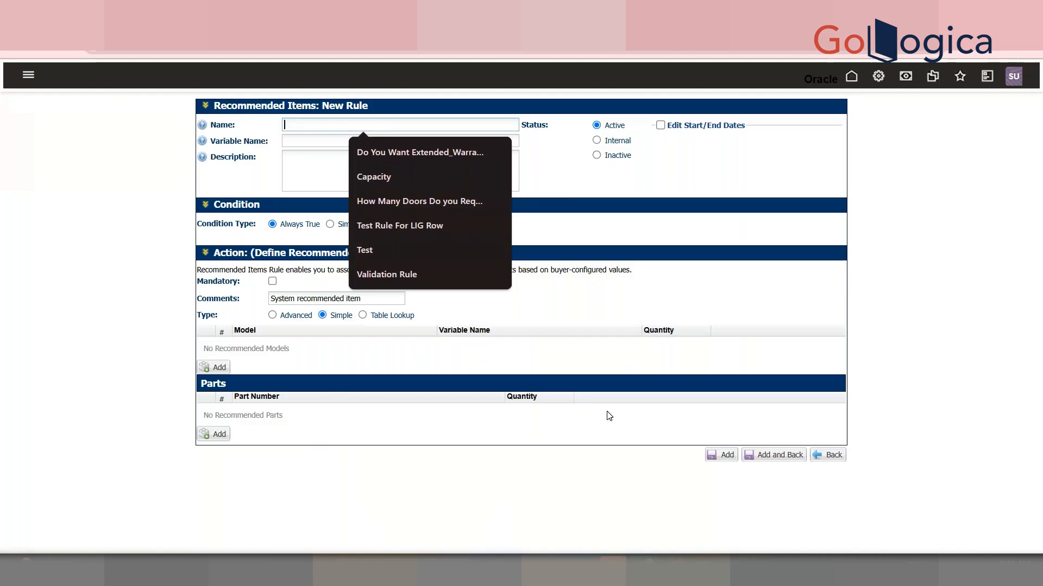
right_click(881, 86)
click(823, 99)
click(575, 11)
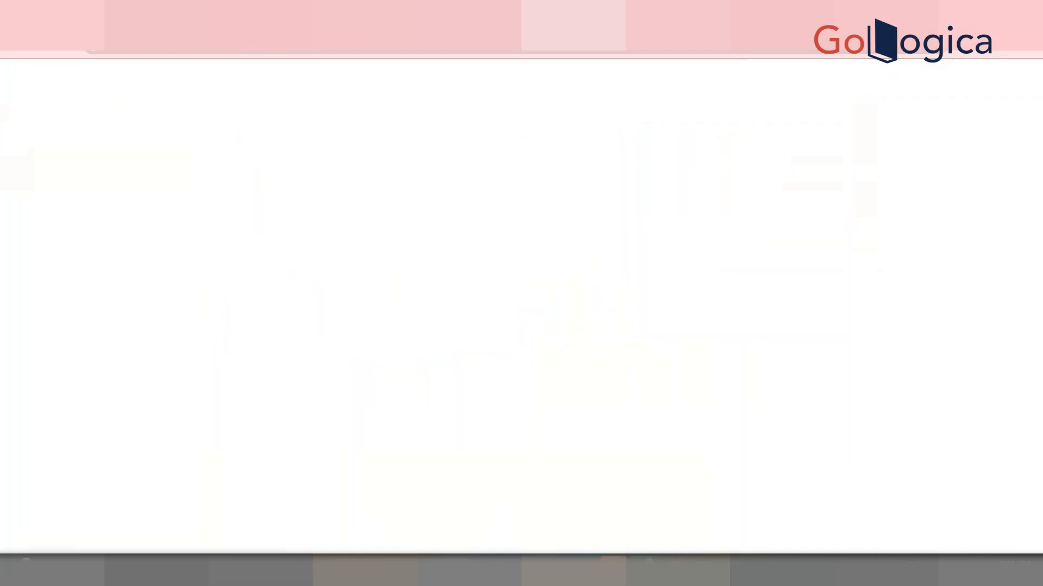
scroll(474, 403, down, 5)
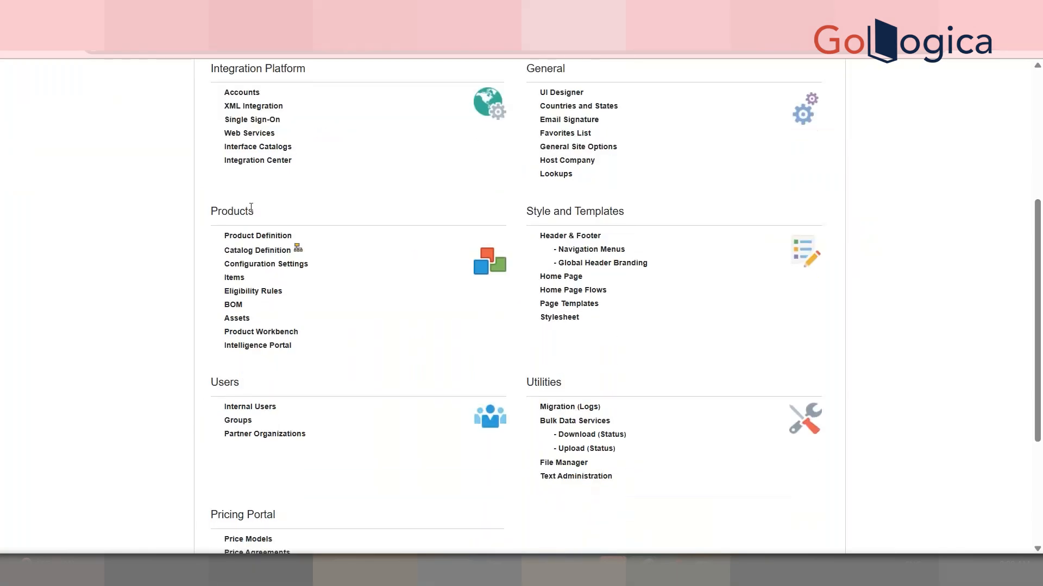
double_click(210, 210)
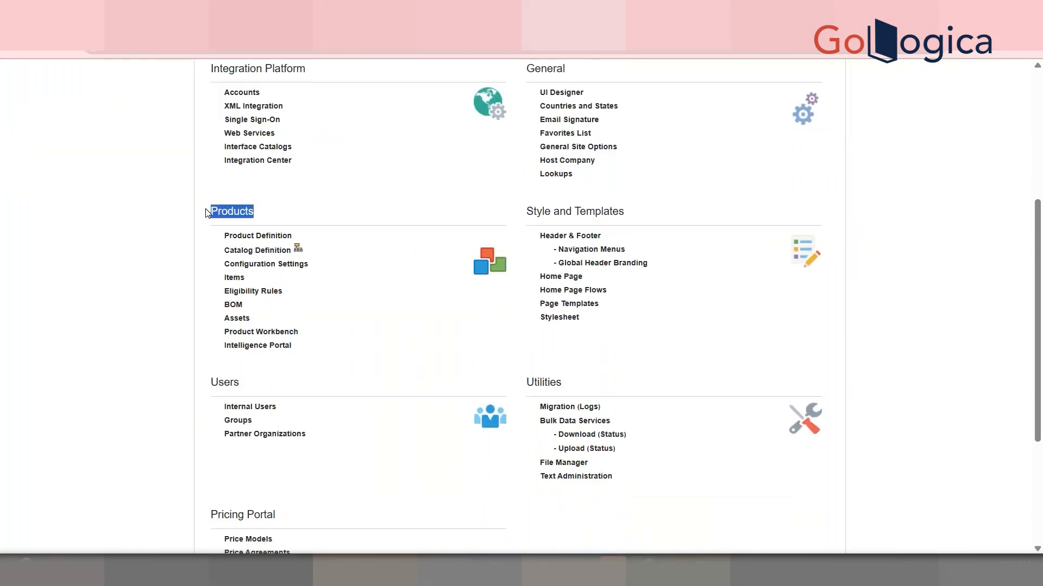
click(234, 278)
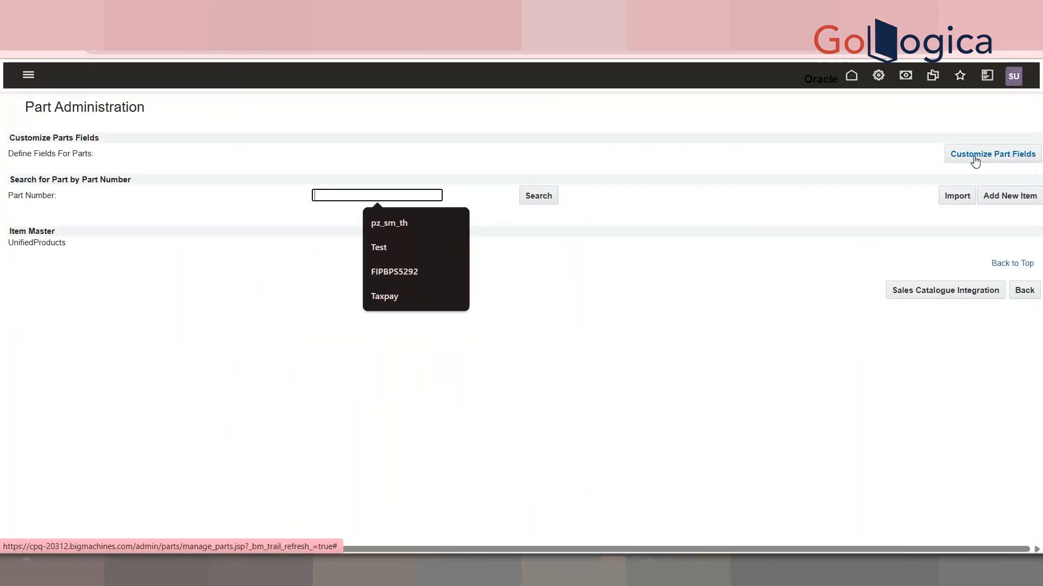
click(1002, 200)
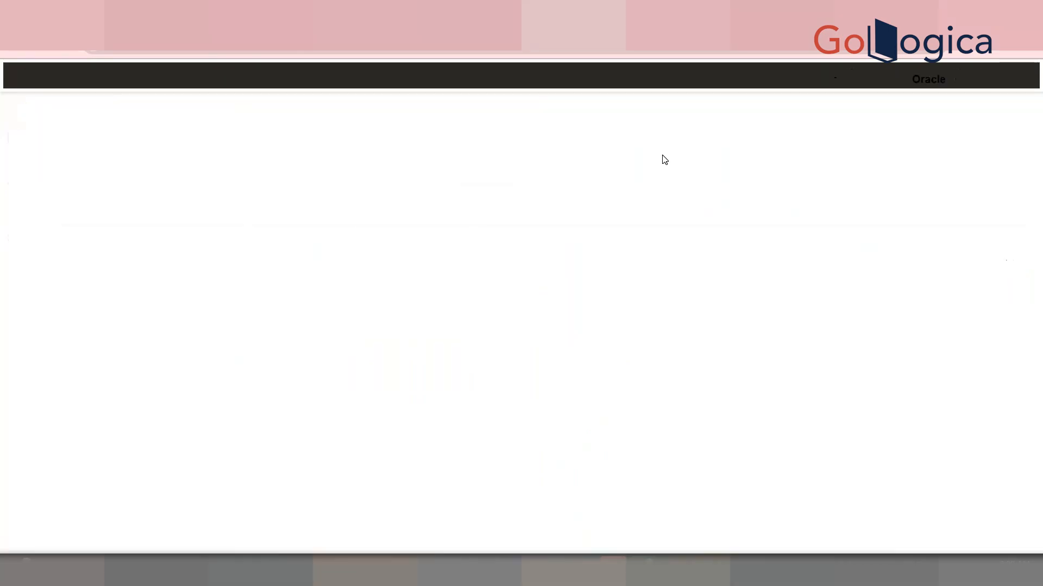
Create a new part with part number 100 GMS WAIST BELT and save it
click(459, 141)
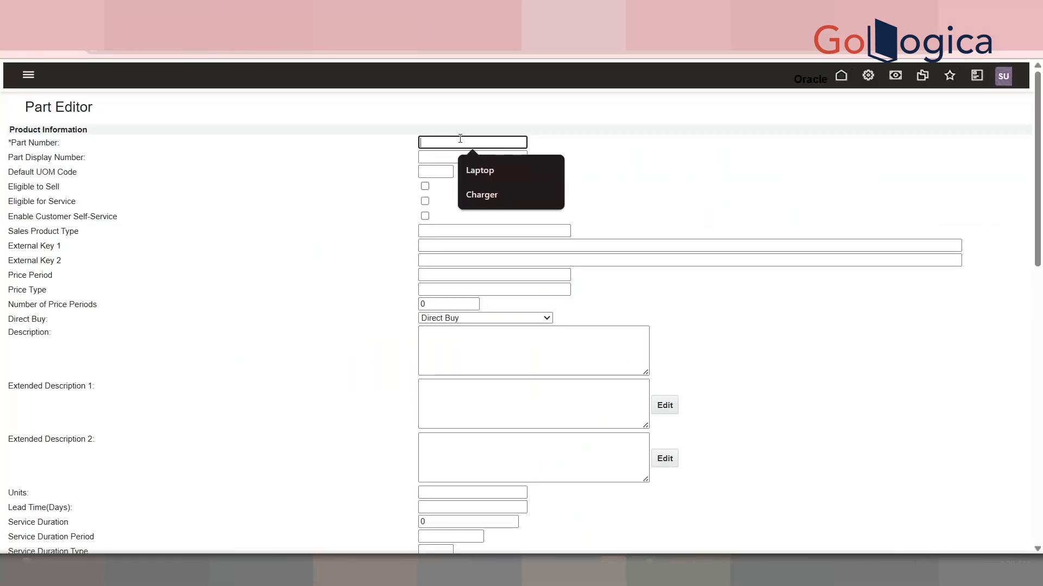
text(100 G)
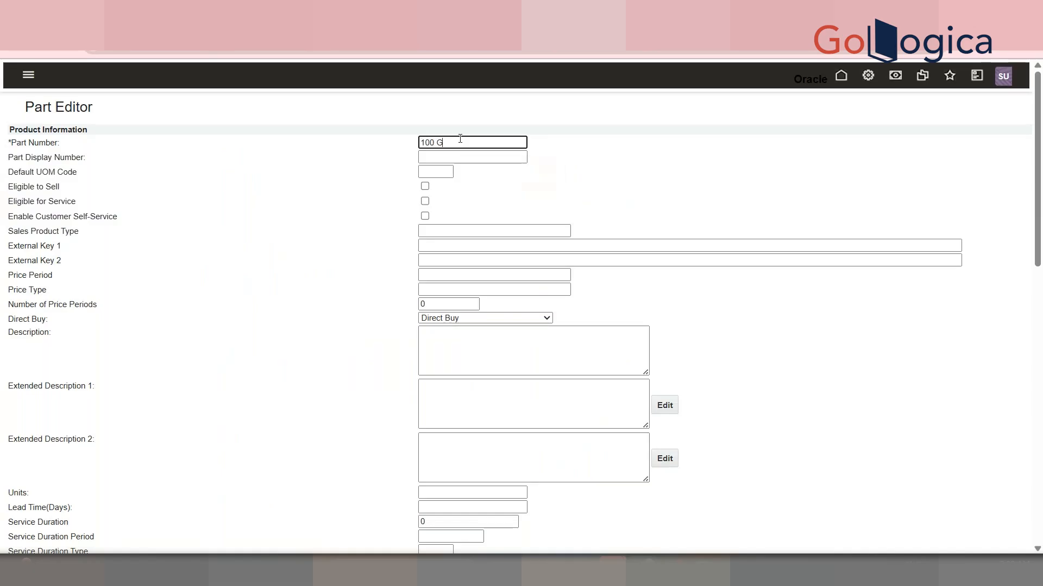
text(MS WAIST BELT)
key(Tab)
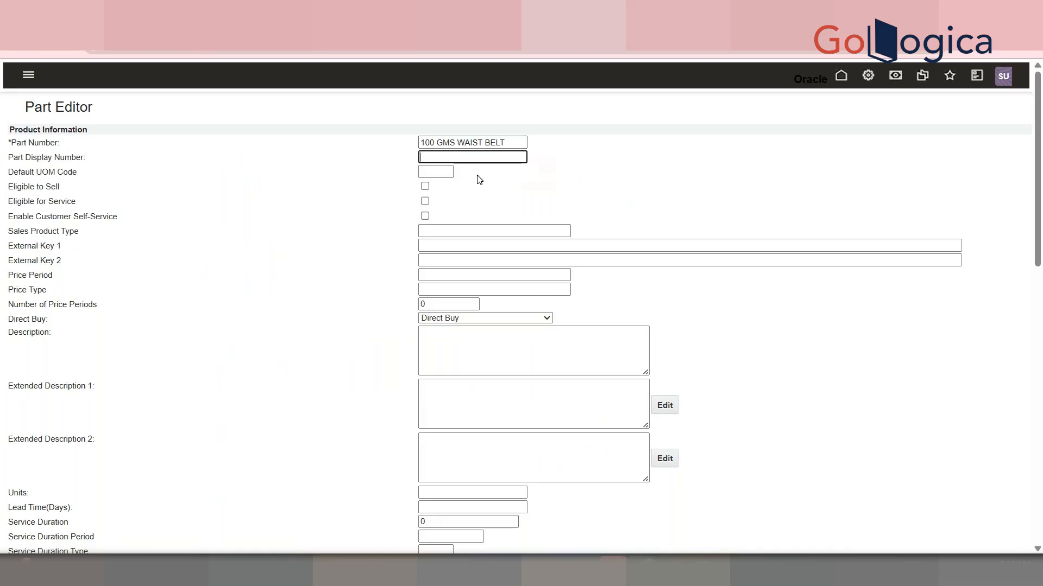
triple_click(509, 146)
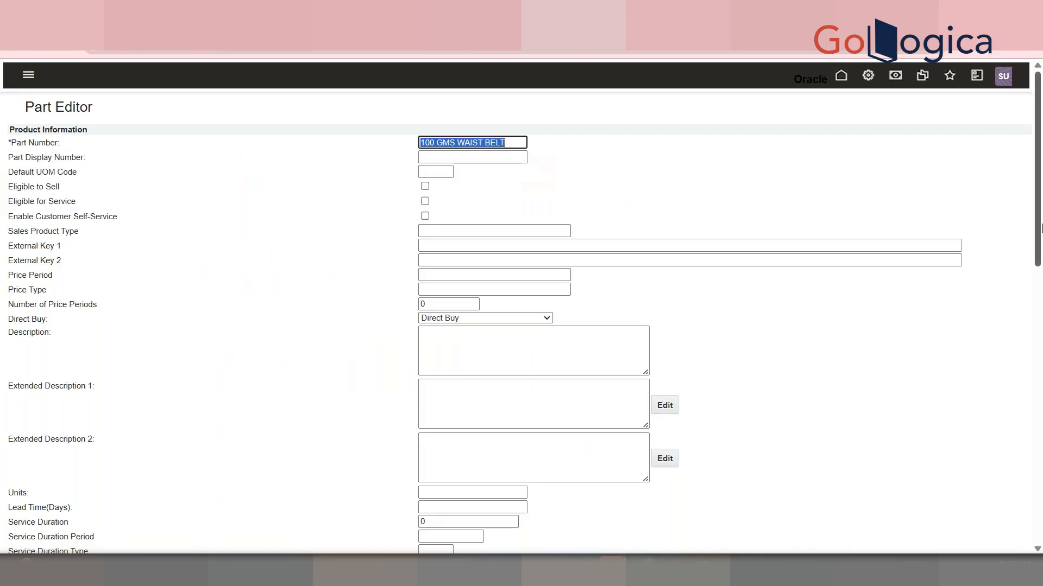
drag(1041, 227, 1041, 478)
scroll(956, 293, up, 15)
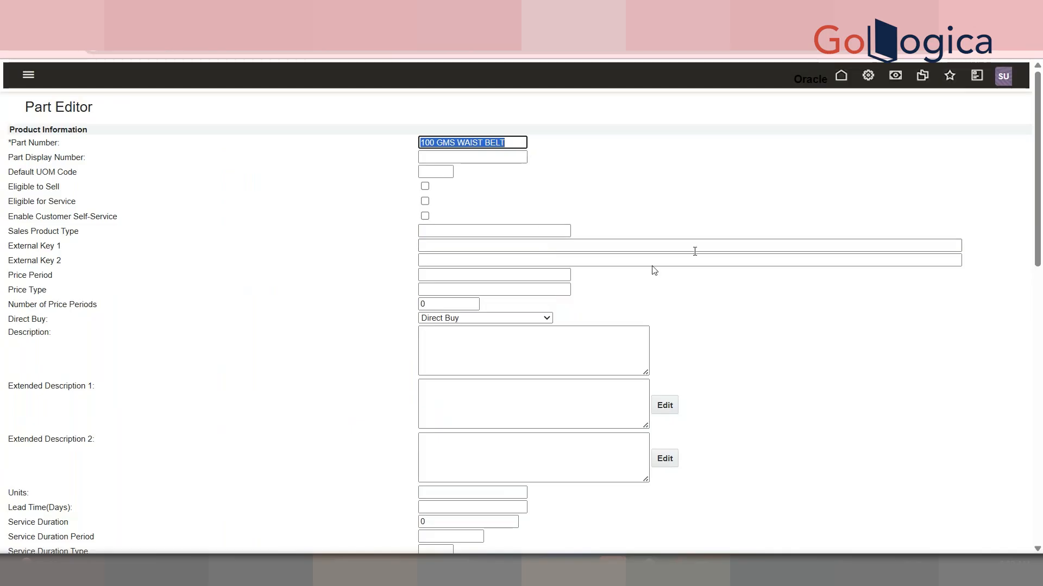
scroll(1041, 175, down, 20)
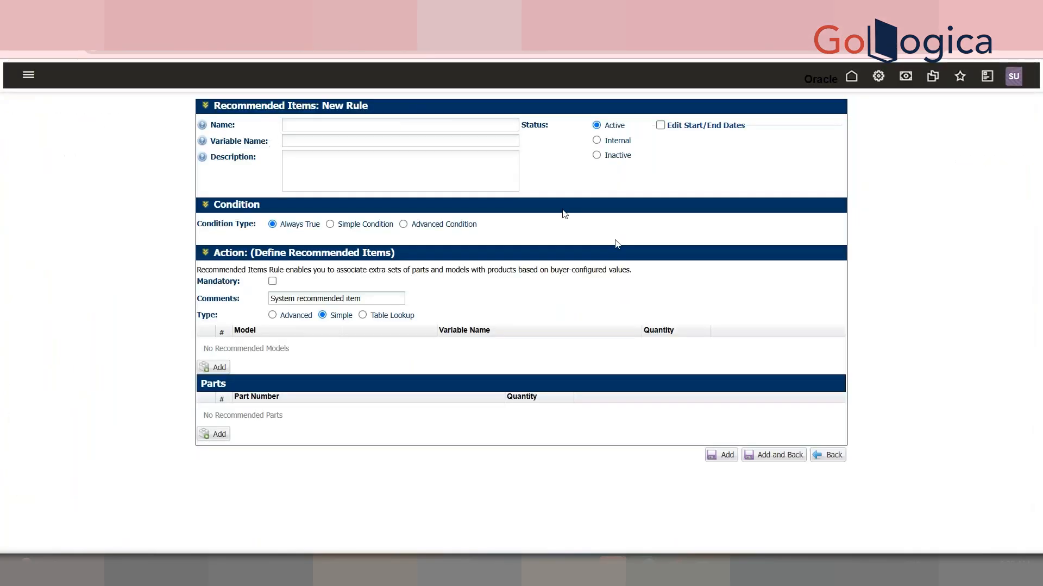
Name the new recommended items rule "Recommended Item Rule When Use selects the Vaddanam as an Option"
click(390, 123)
text(Recom)
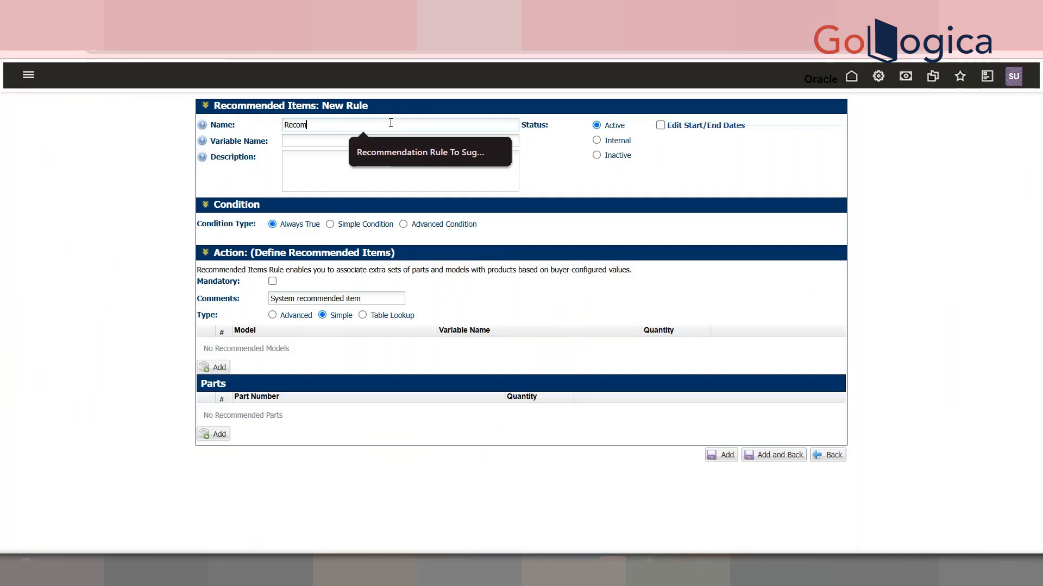
text(mended ITem)
key(BackSpace)
key(BackSpace)
text(em Rule When)
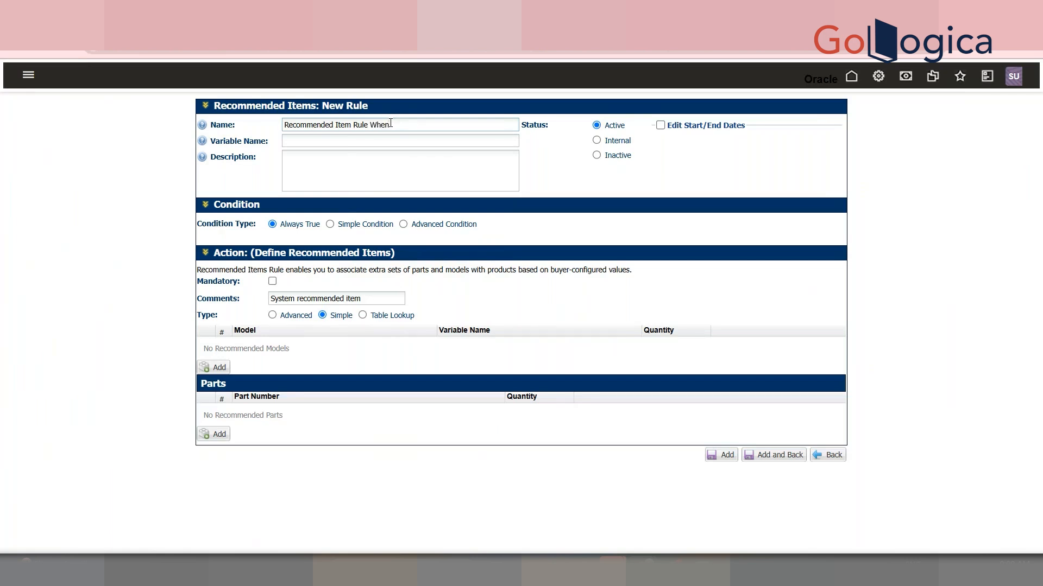
text( U User s)
key(BackSpace)
key(BackSpace)
key(BackSpace)
key(BackSpace)
key(BackSpace)
text(selects the Vaddanam as an)
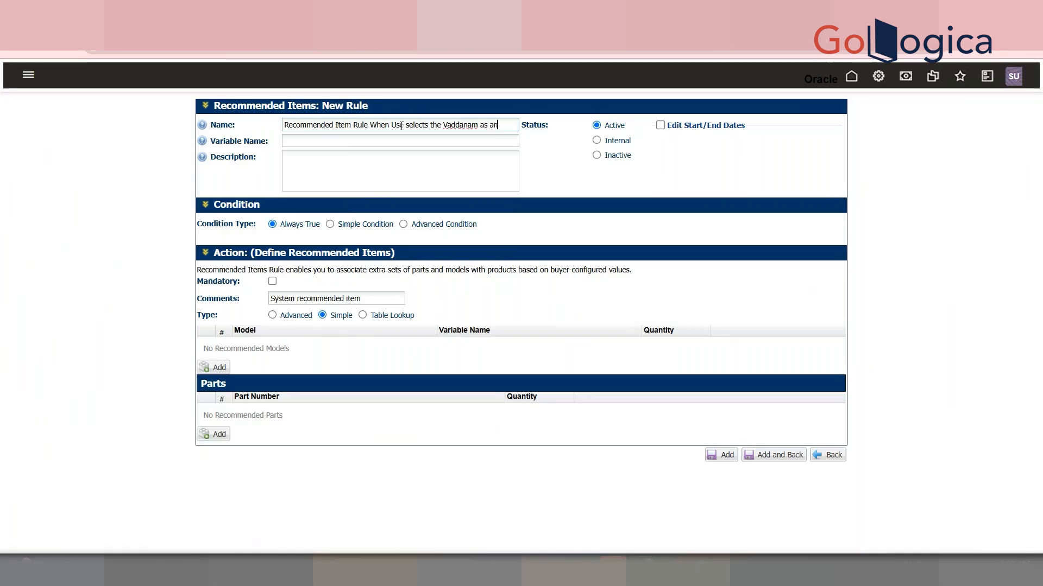
text( Option)
key(Tab)
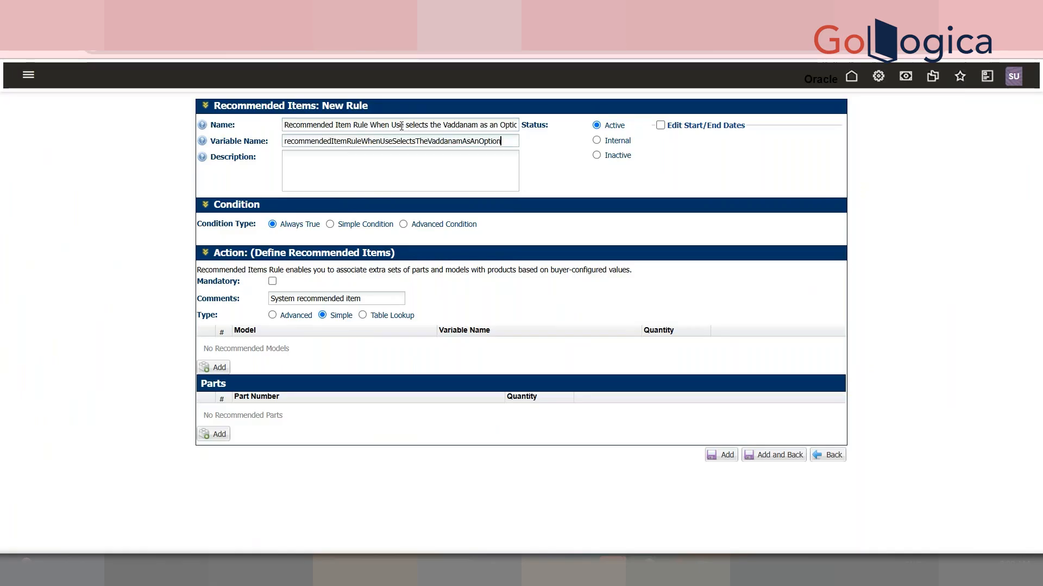
Switch the rule to a simple condition and add a condition row on the Design Type attribute
click(329, 224)
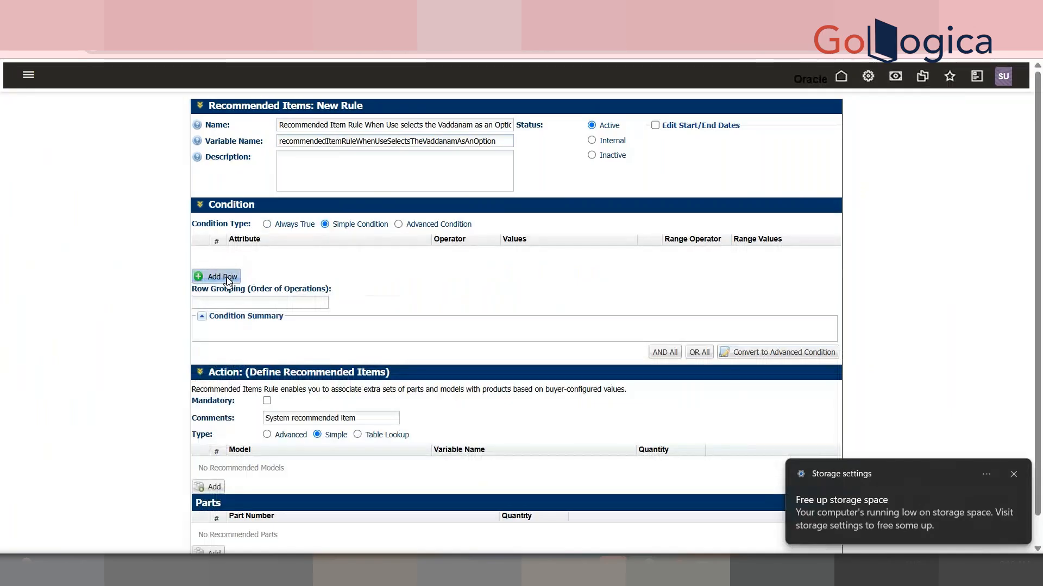
click(224, 271)
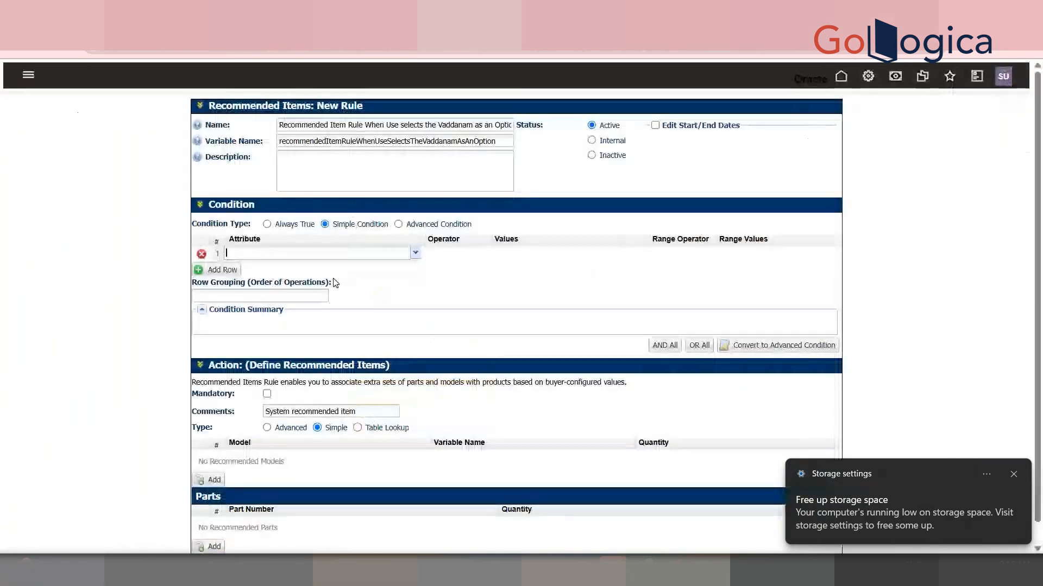
text(DesingT)
key(BackSpace)
key(BackSpace)
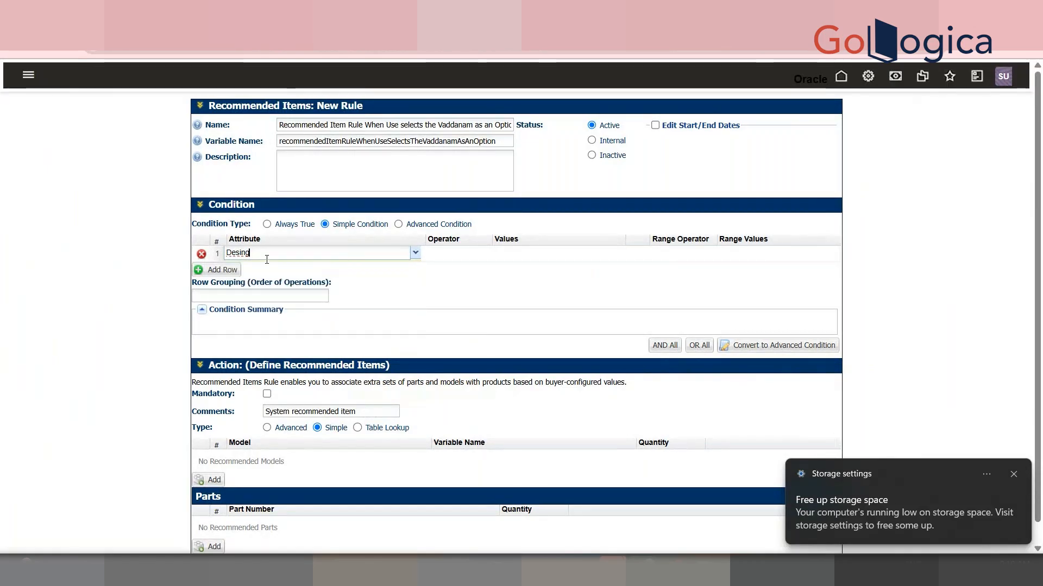
key(BackSpace)
key(BackSpace)
text(g)
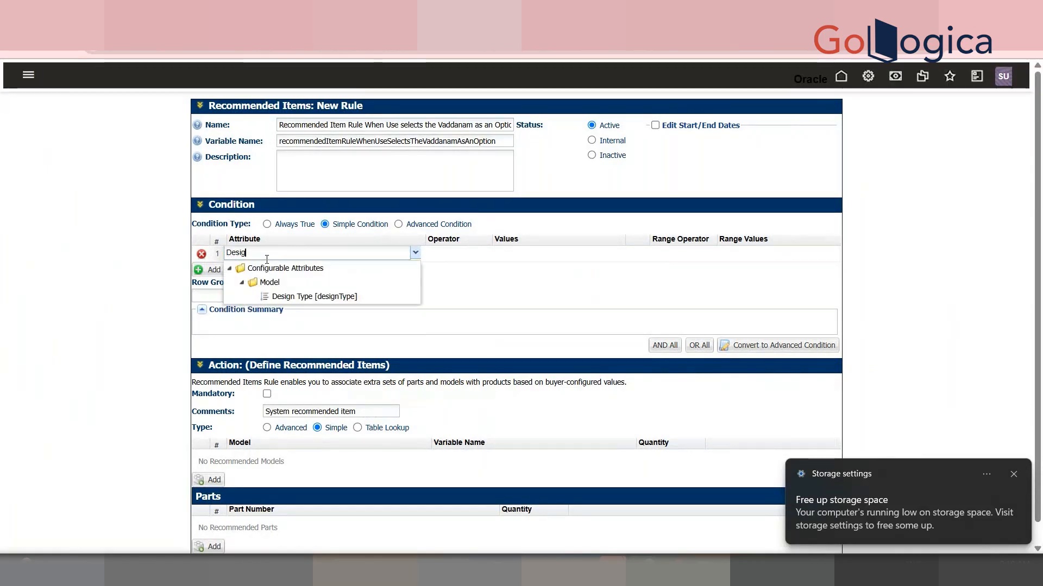
click(320, 309)
click(345, 252)
text(De)
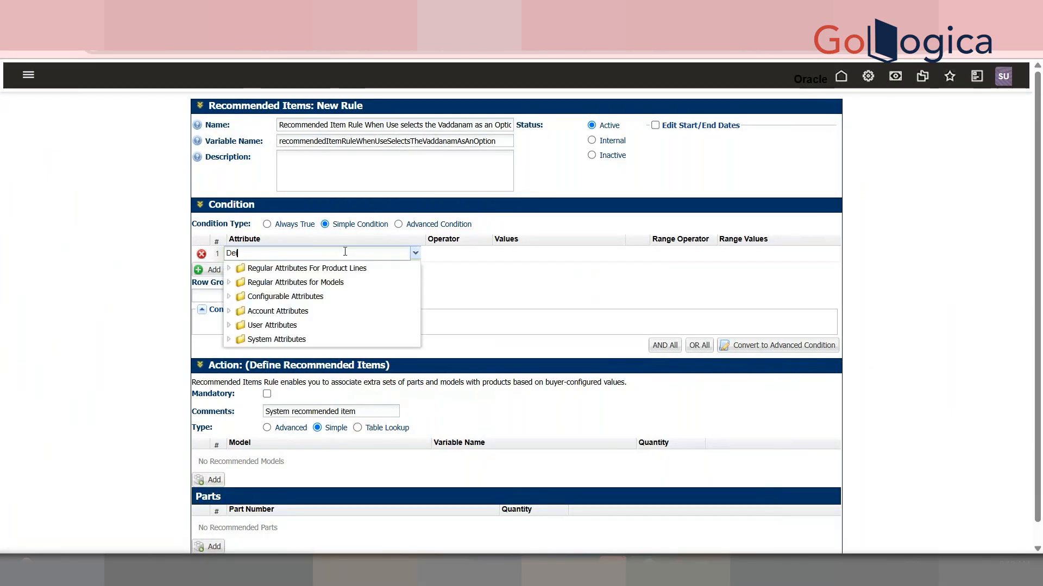
text(sign Ty)
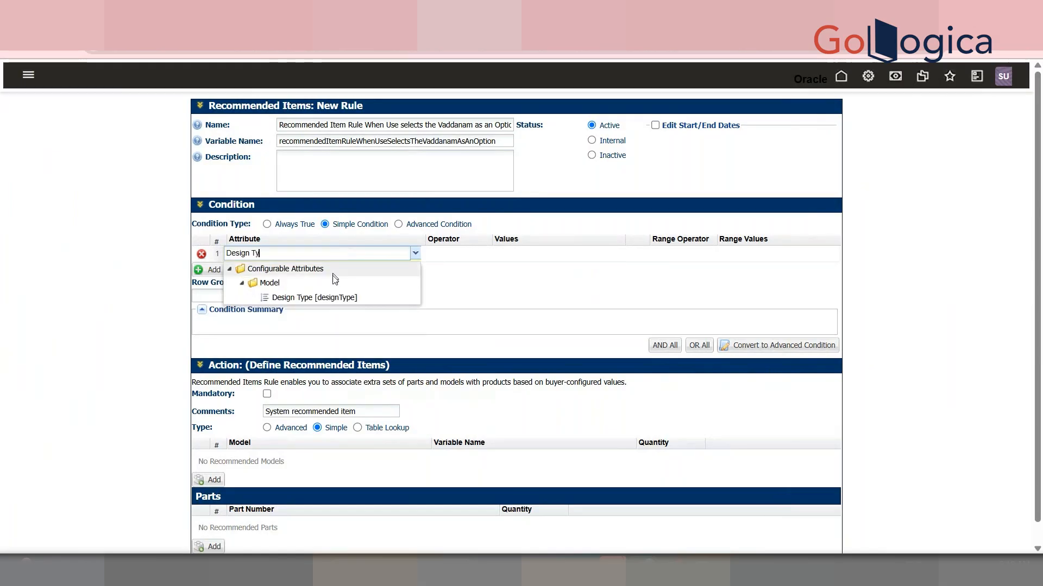
click(334, 295)
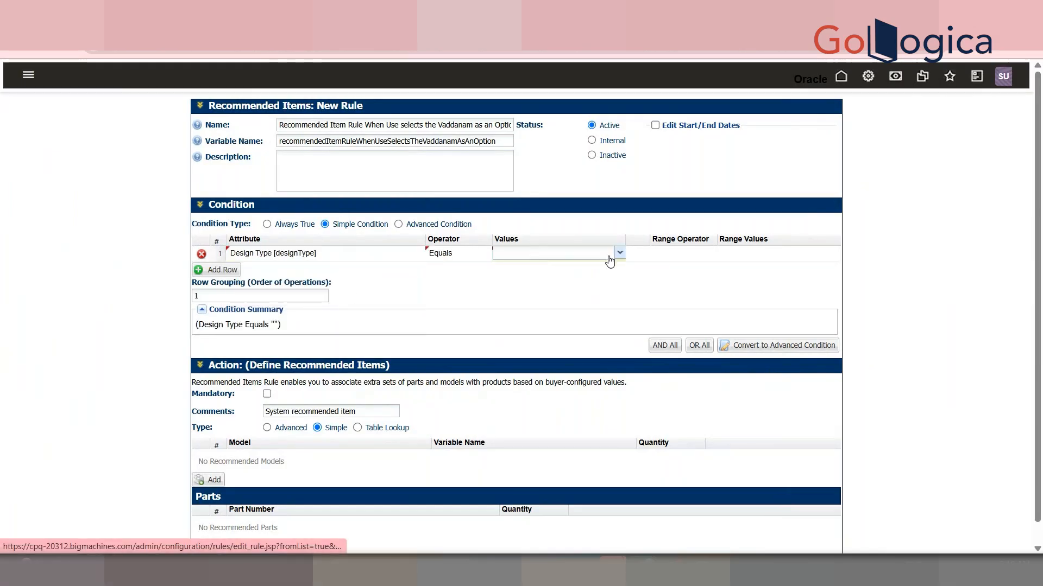
click(620, 254)
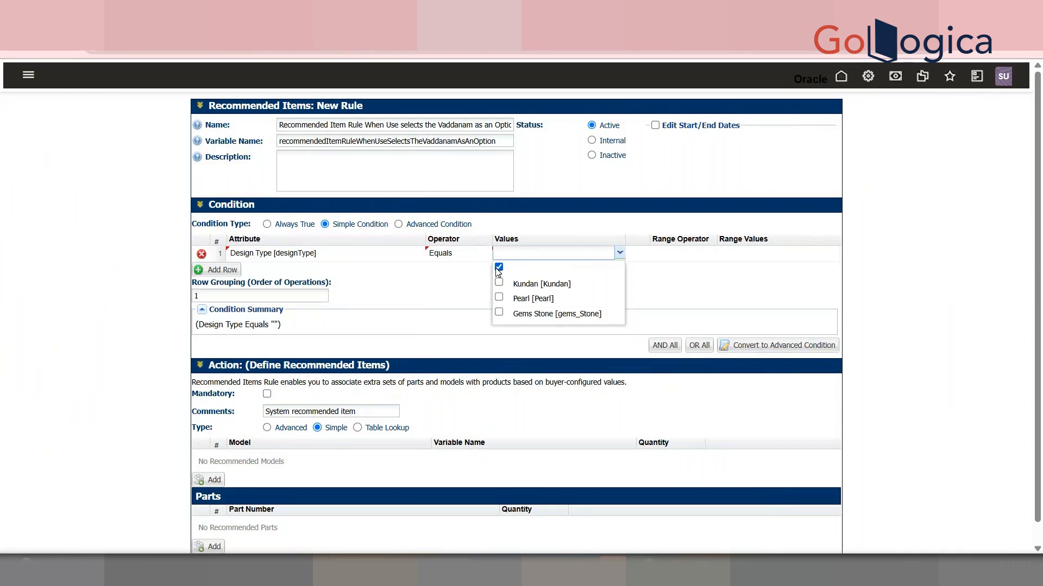
click(669, 289)
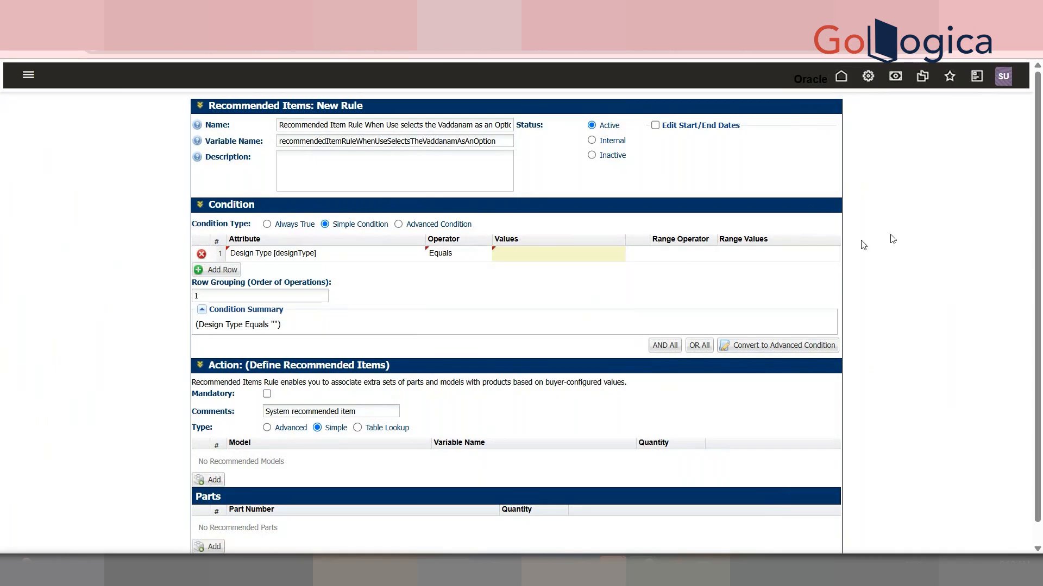
Add part 100 GMS WAIST BELT with quantity 2 as the recommended part and add the rule
scroll(1041, 204, down, 1)
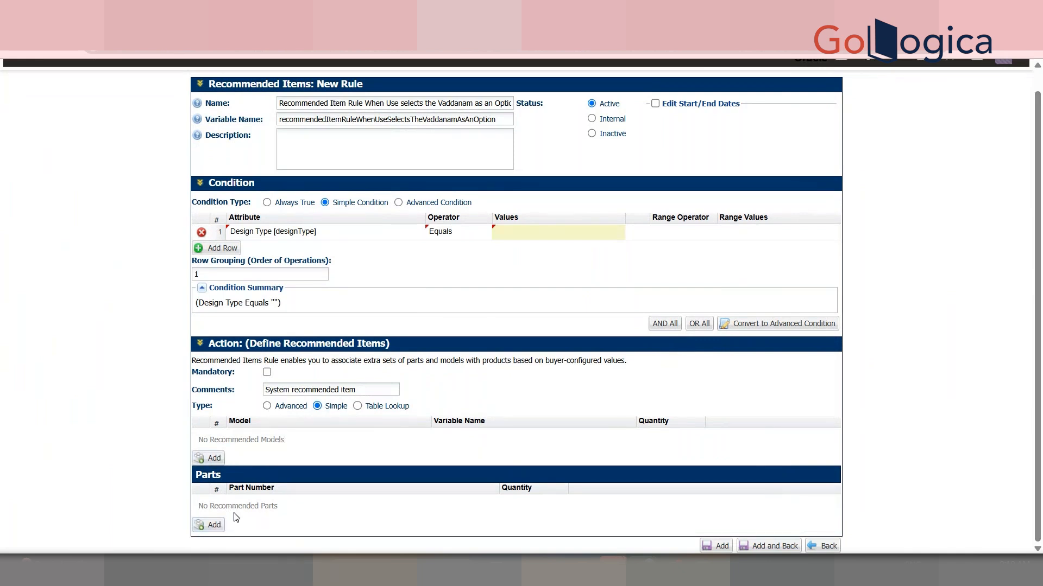
click(209, 524)
click(262, 510)
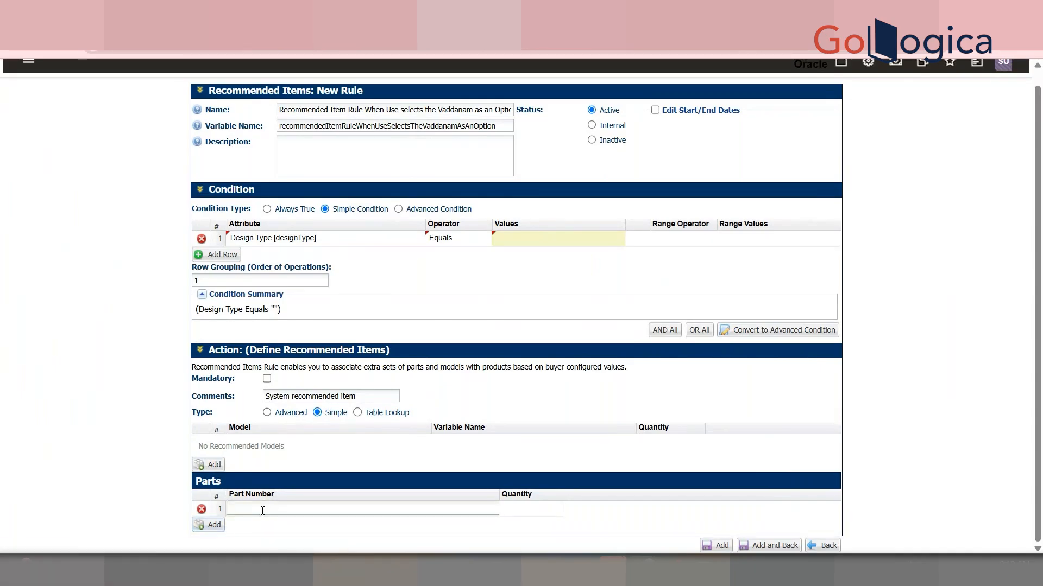
text(100 GM)
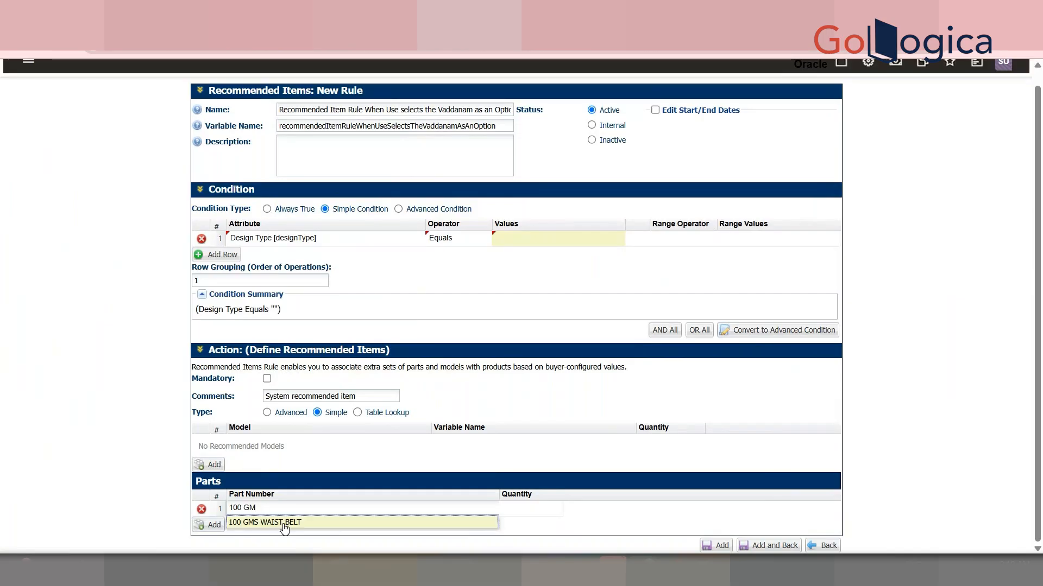
click(283, 524)
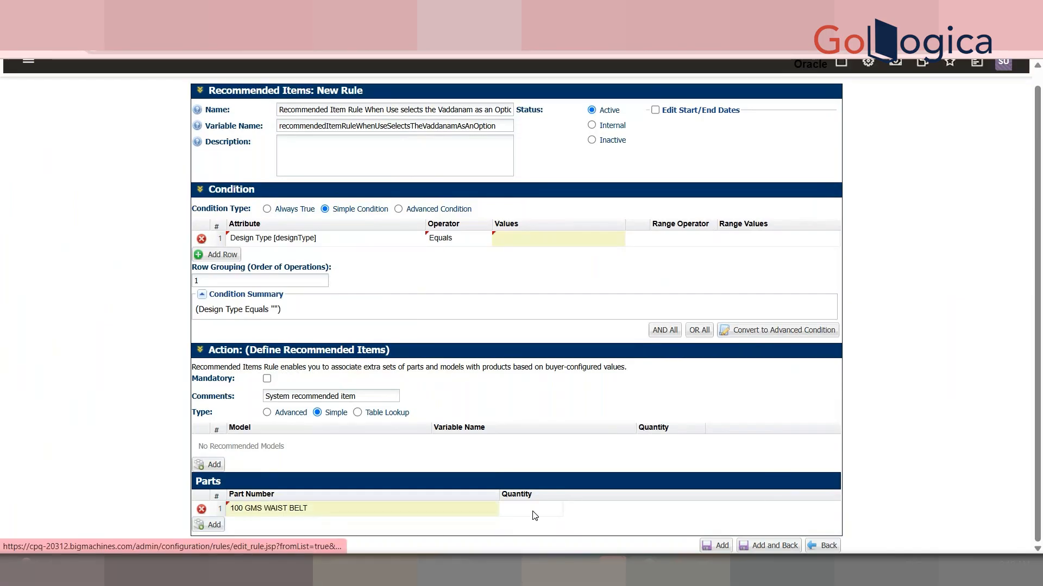
click(538, 510)
click(598, 523)
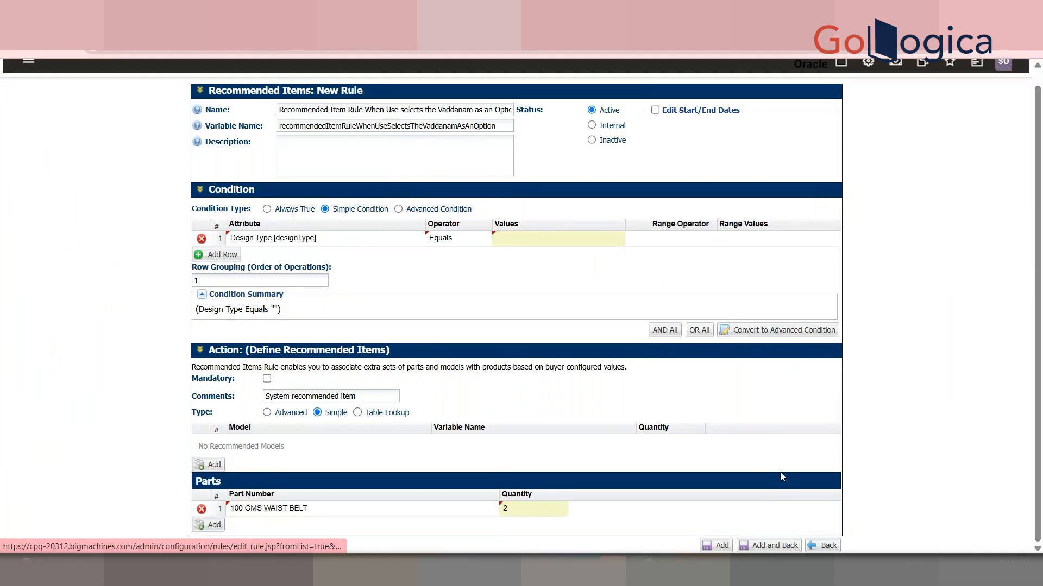
click(722, 546)
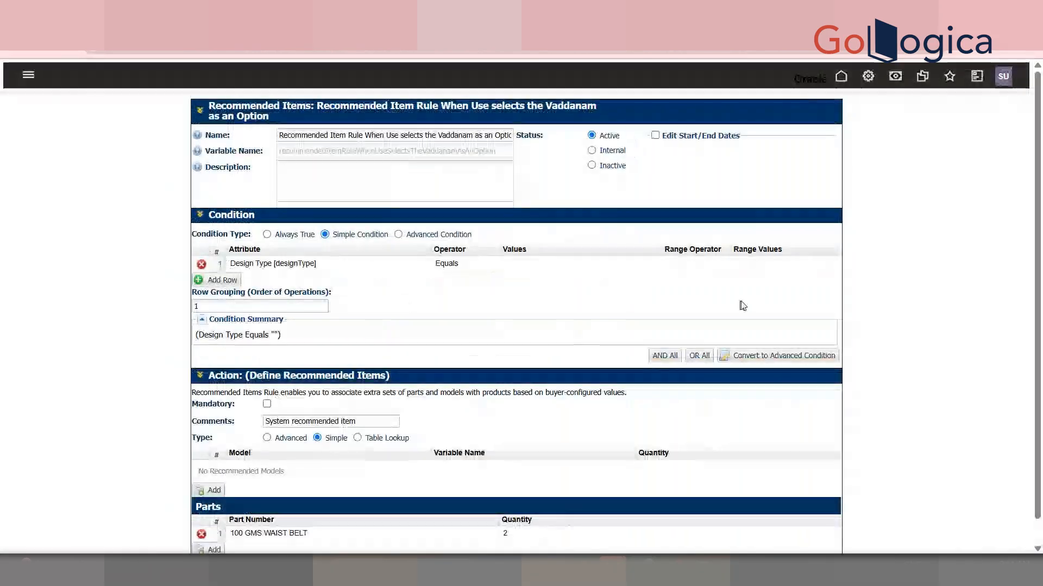
drag(1042, 244, 1041, 276)
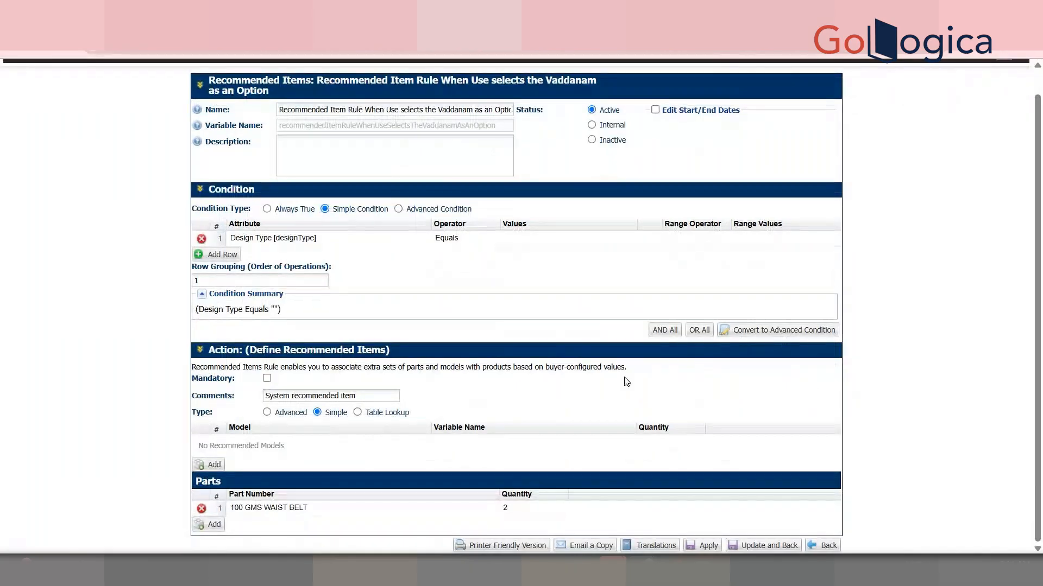
click(268, 413)
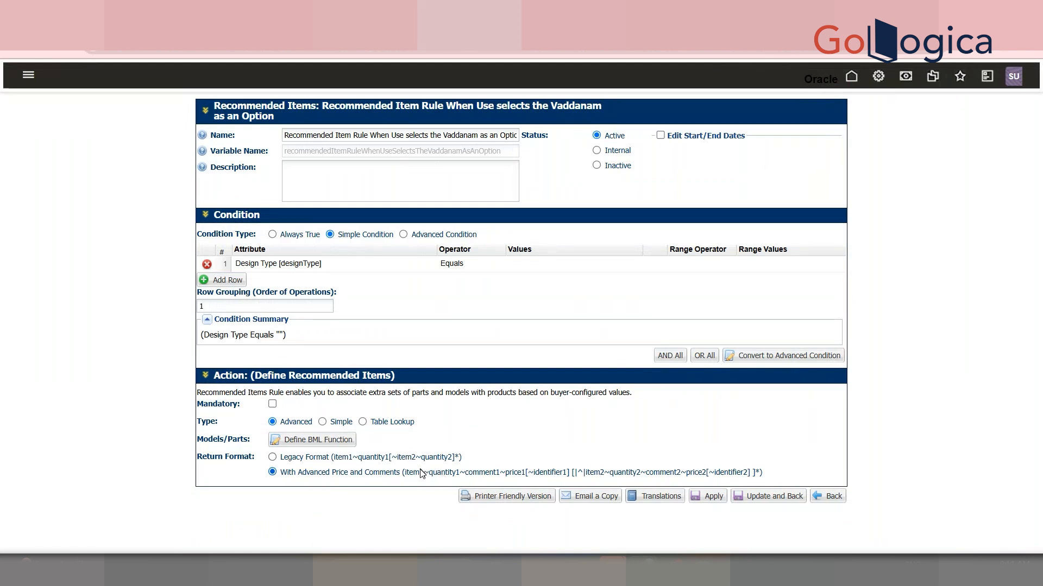
drag(425, 472, 429, 474)
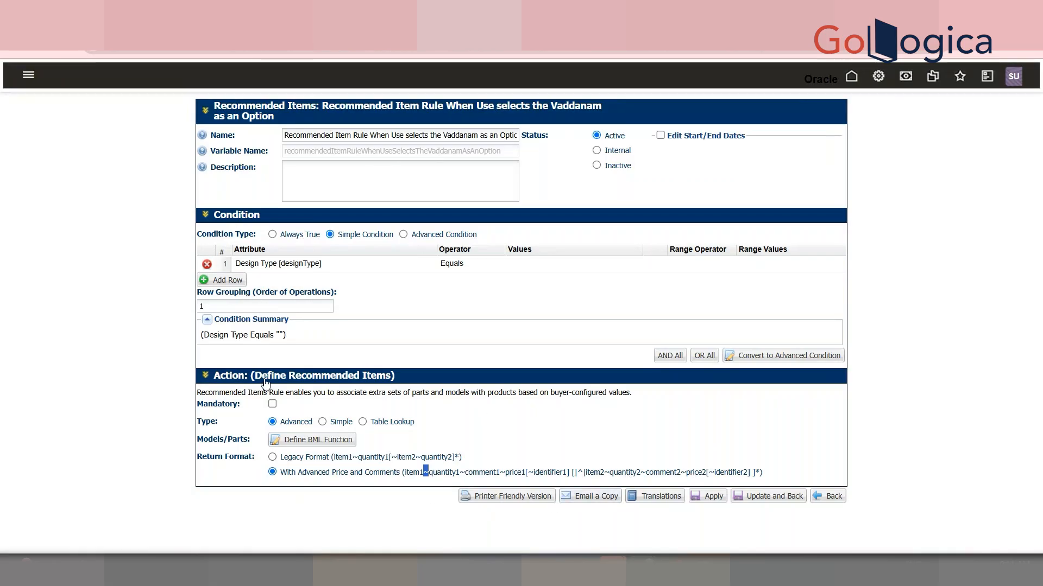
mouse_move(204, 406)
mouse_down()
mouse_move(237, 406)
mouse_move(197, 407)
mouse_up()
click(239, 406)
click(195, 407)
triple_click(200, 406)
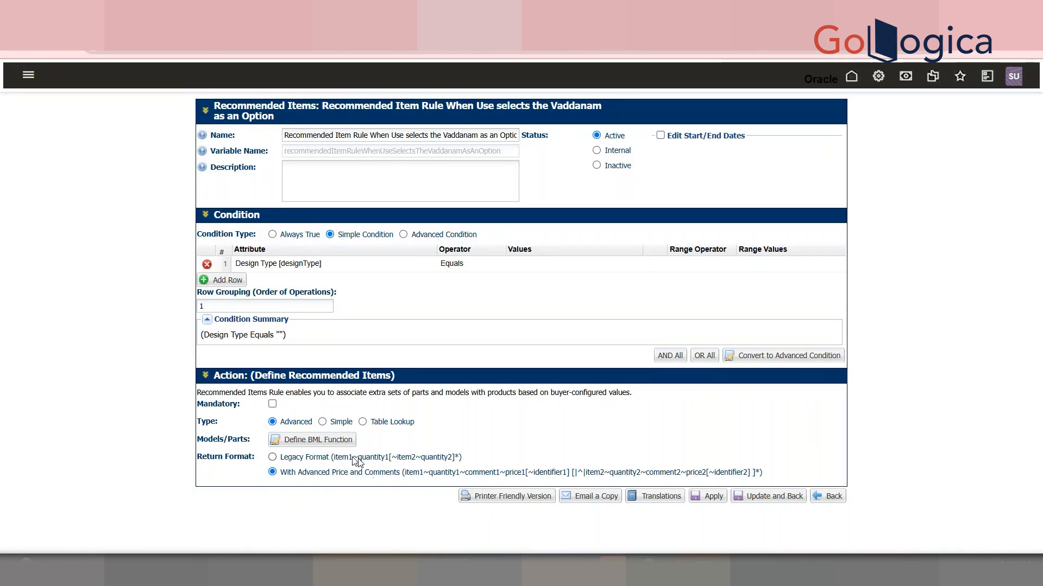
click(323, 422)
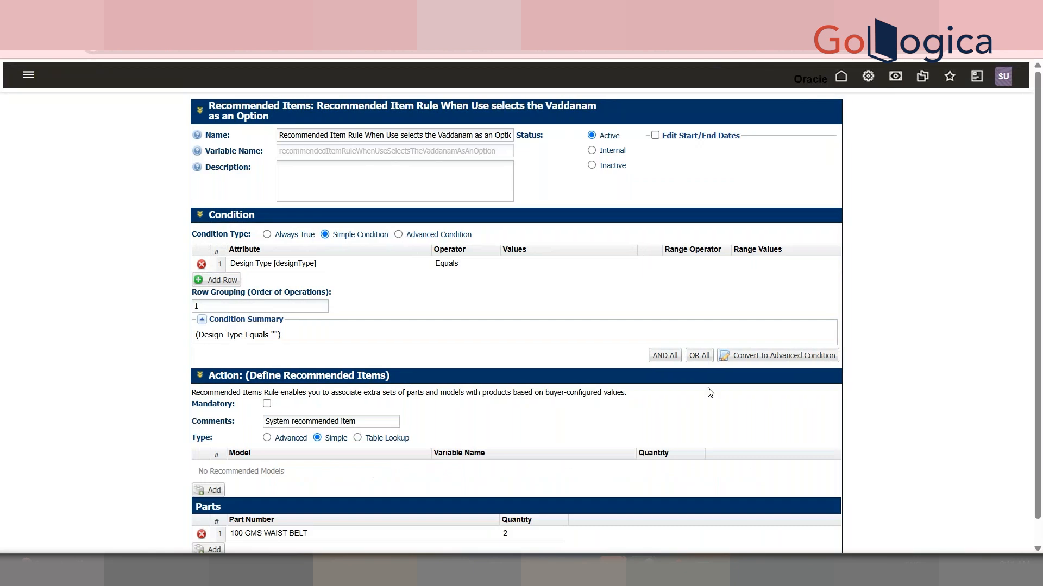
Update the rule and return to the Administration Platform
scroll(521, 305, down, 1)
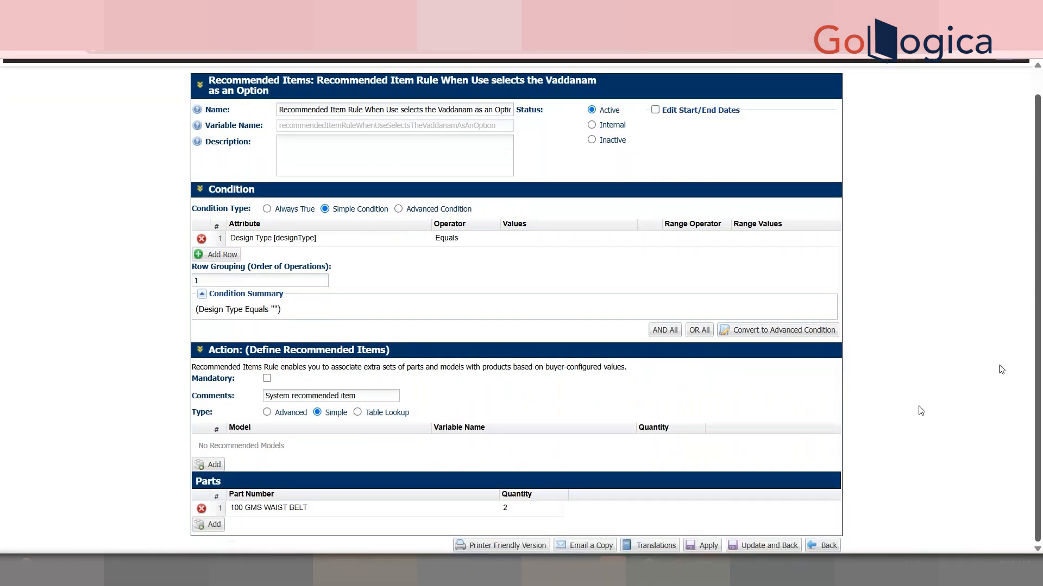
click(768, 546)
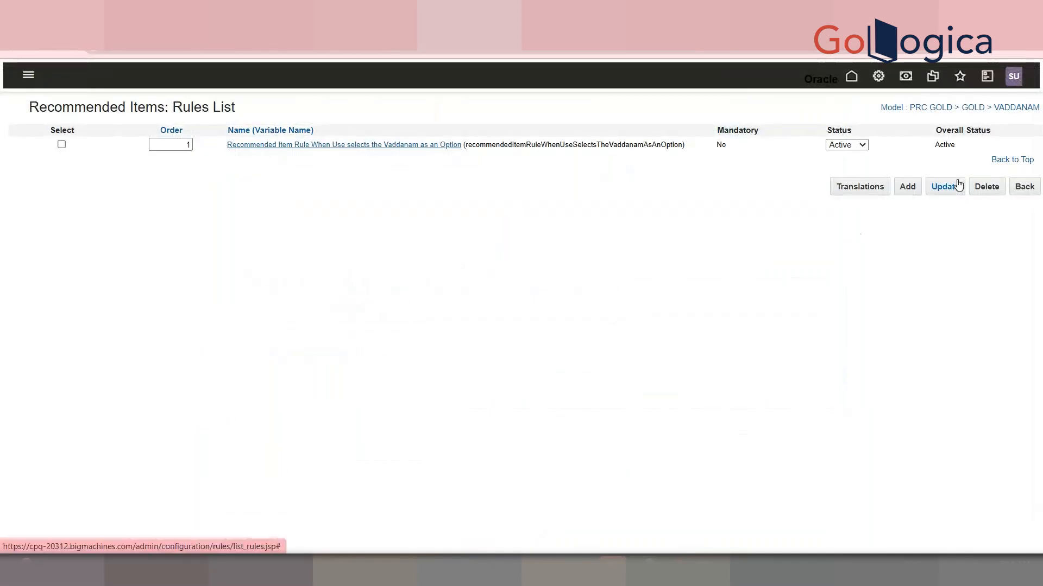
click(959, 184)
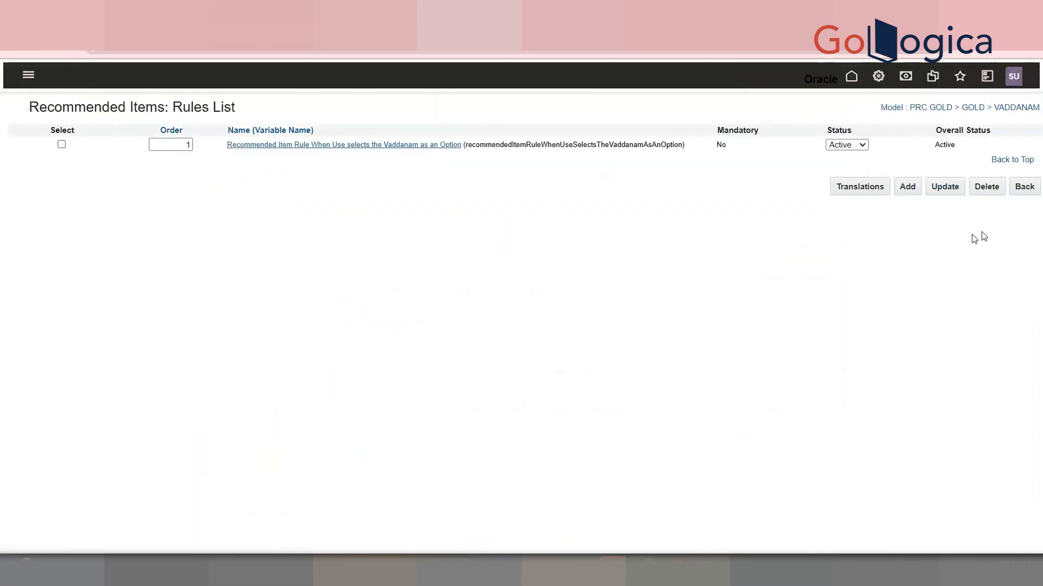
click(1020, 190)
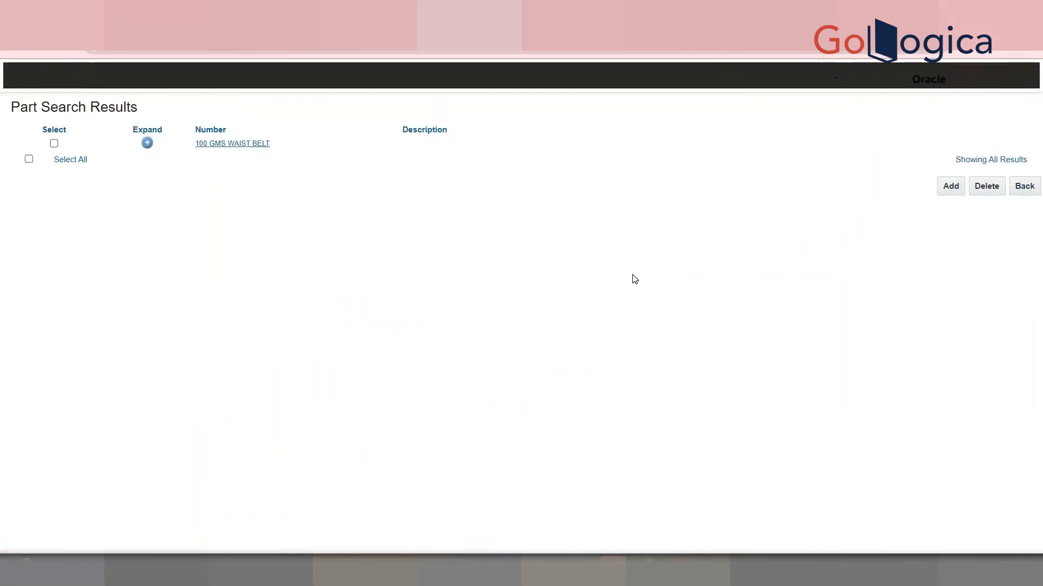
click(1021, 189)
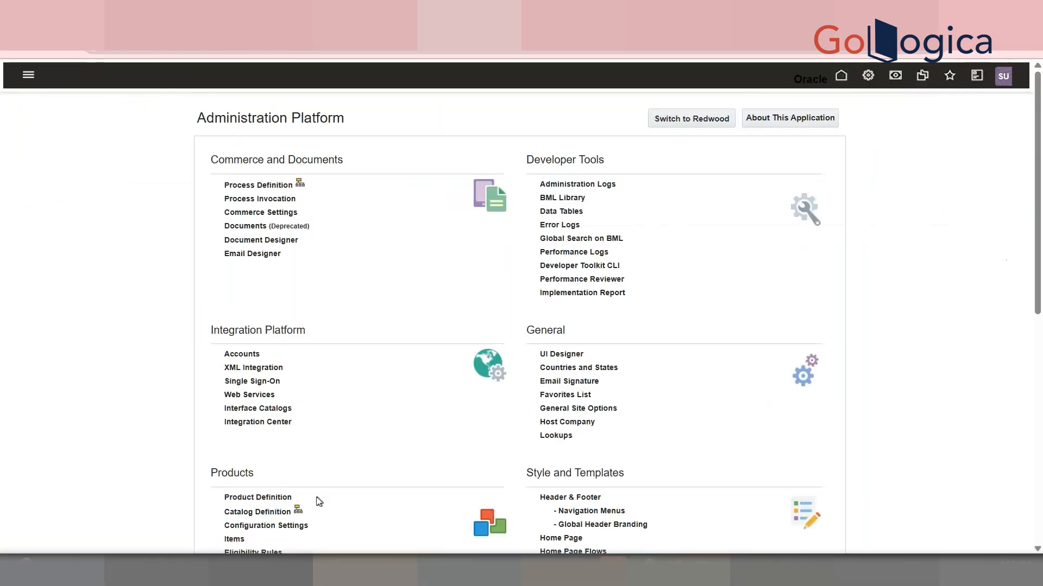
Expand the PRC GOLD family's VADDANAM rules in the configuration quick links and deploy the product family
click(298, 512)
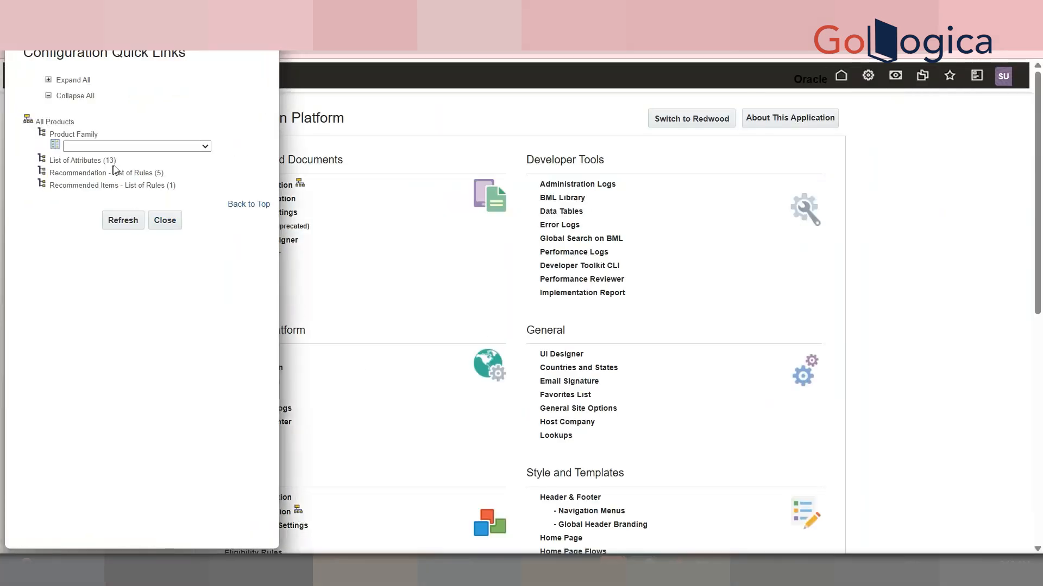
click(137, 148)
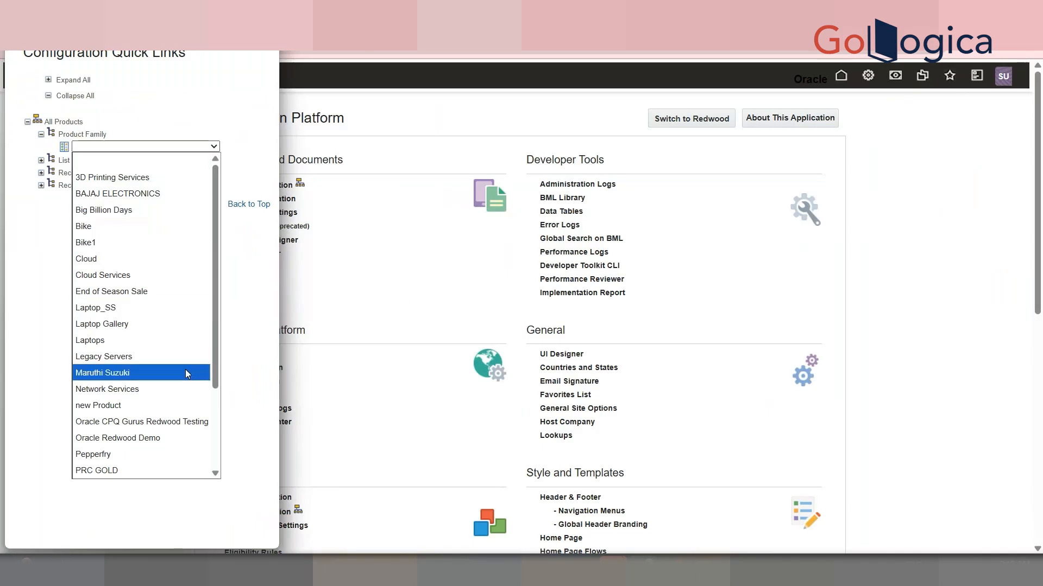
click(136, 471)
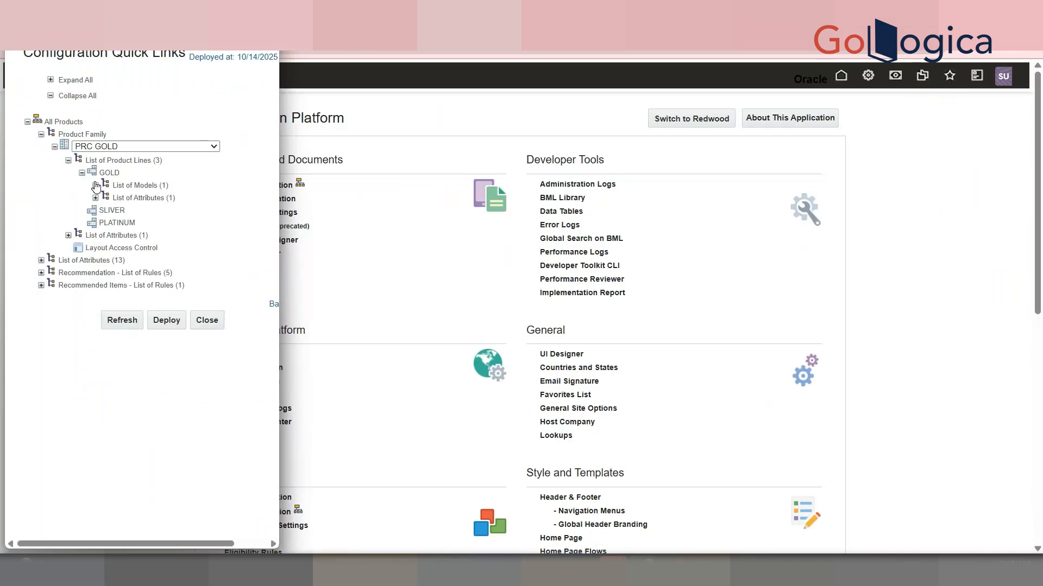
click(96, 186)
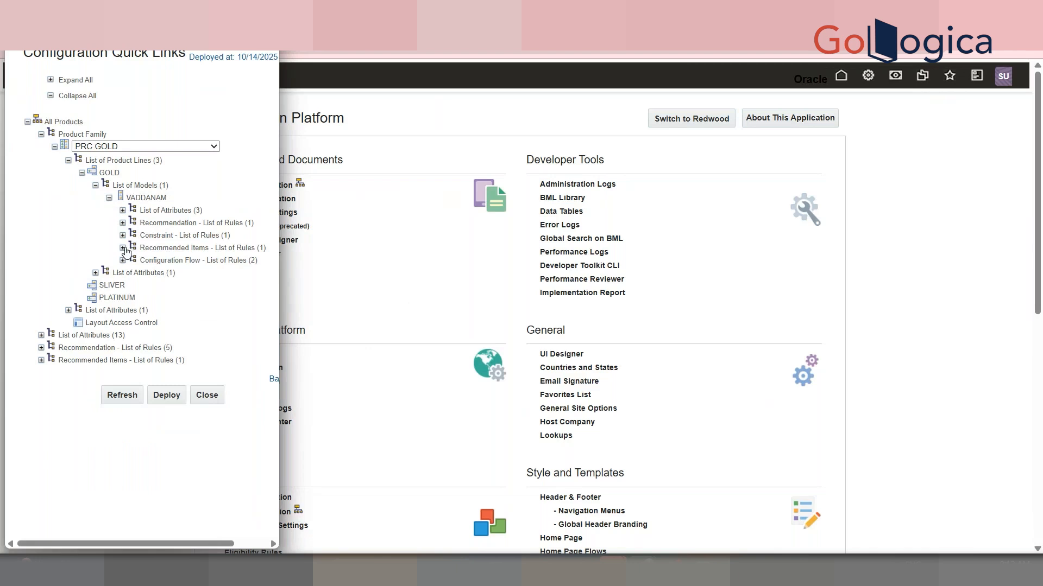
click(123, 248)
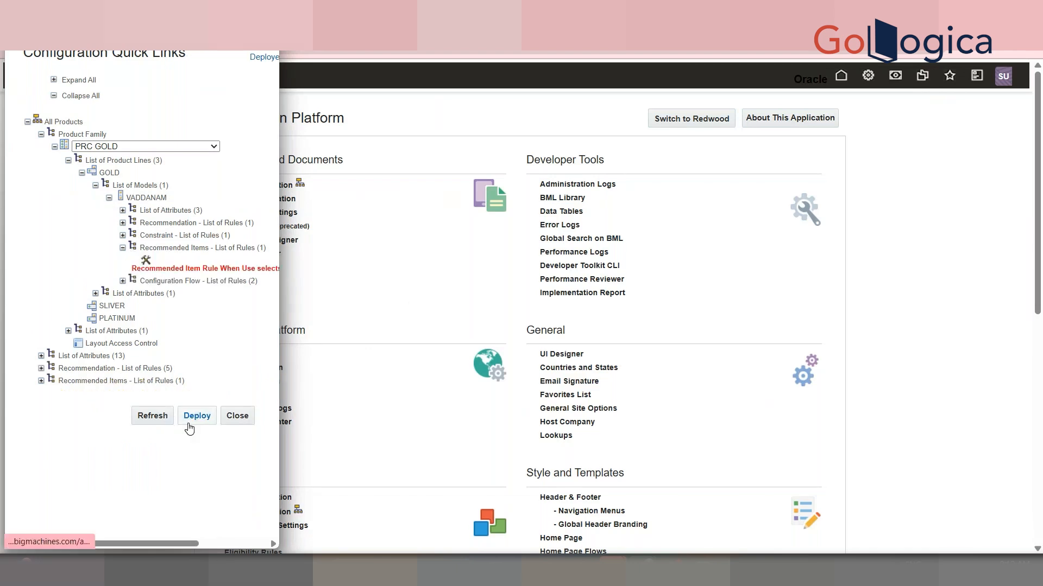
click(150, 424)
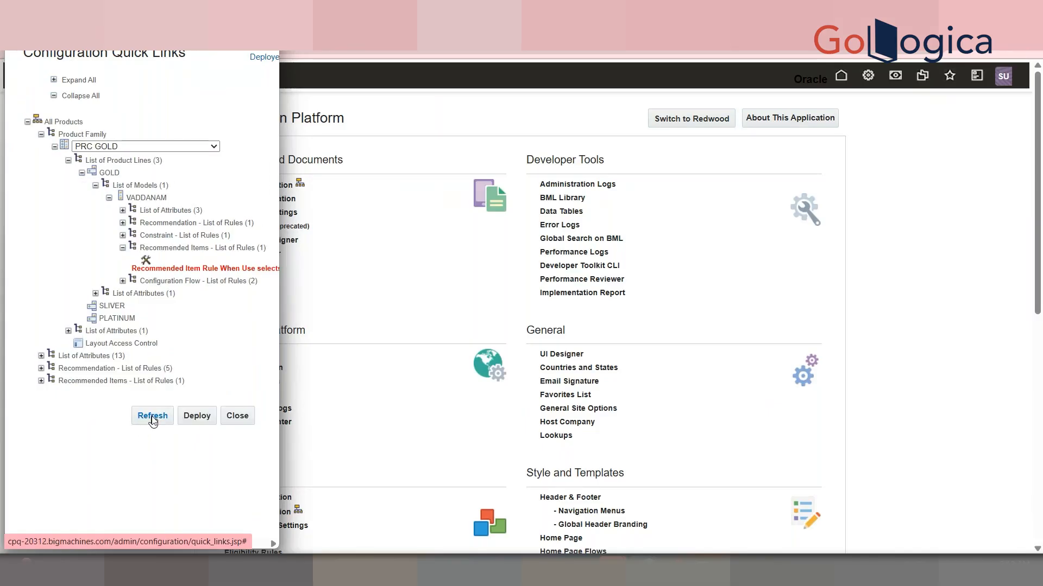
click(152, 416)
click(781, 208)
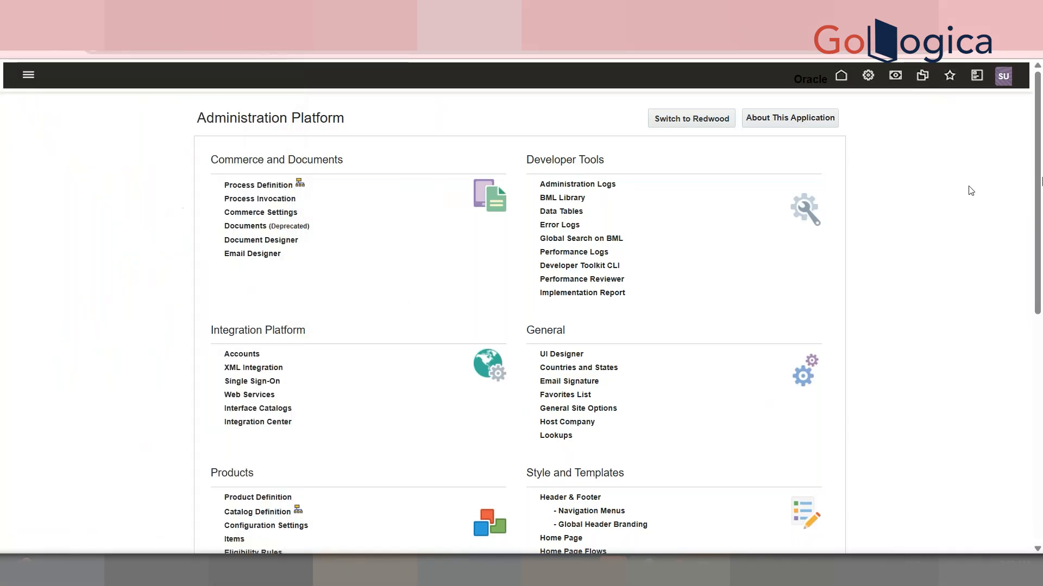
Restart the VADDANAM configuration from the PRC GOLD catalog to test the new rule
scroll(521, 151, down, 10)
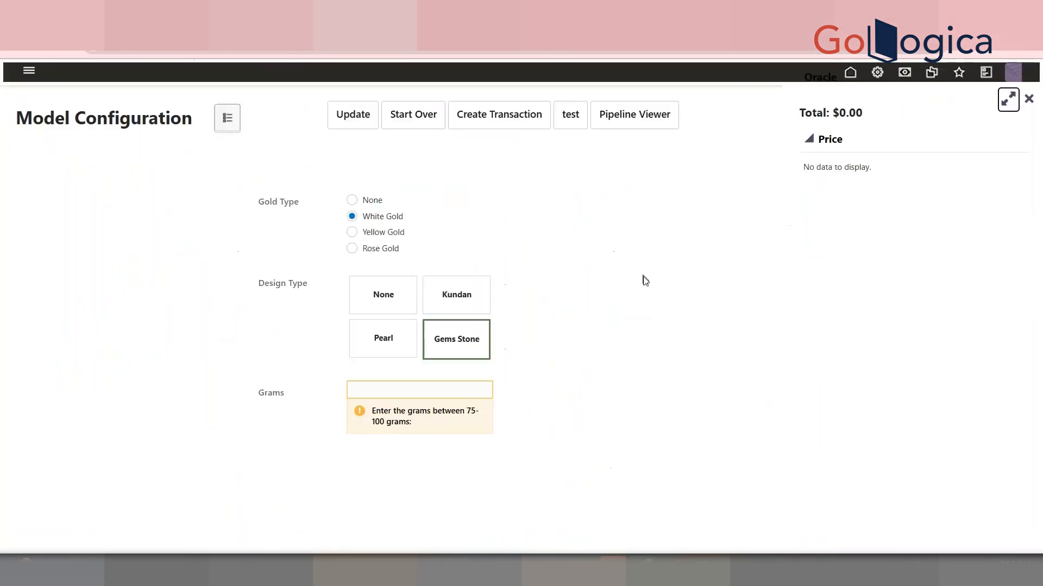
click(365, 121)
click(411, 123)
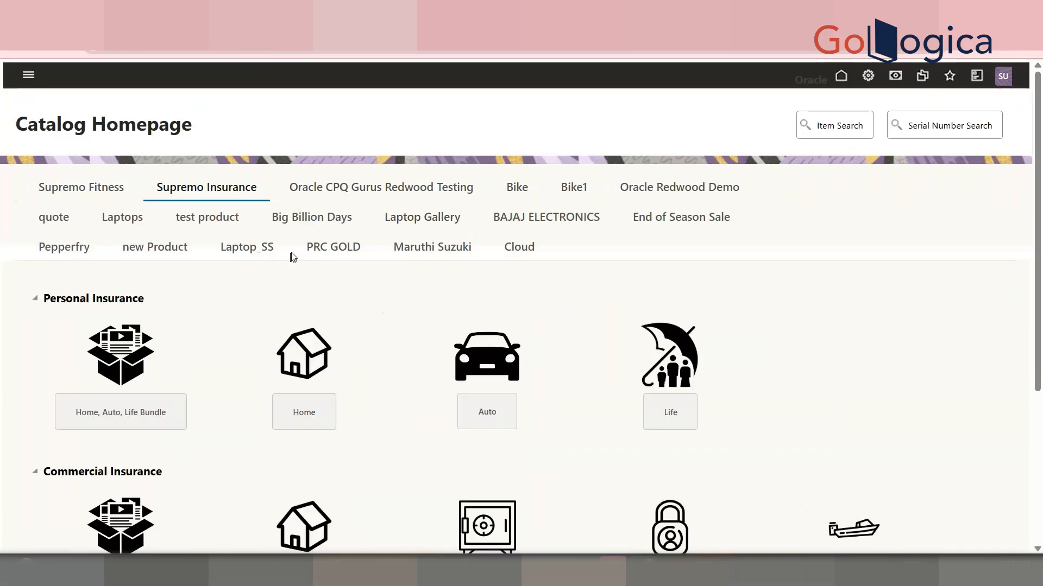
click(320, 247)
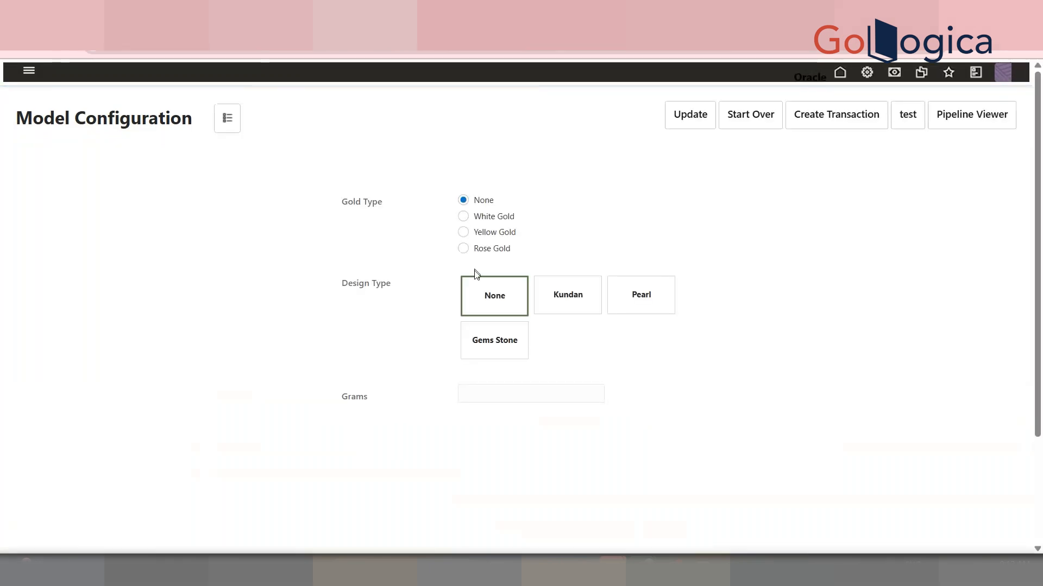
Open the configuration summary panel and inspect the rules listed in the Pipeline Viewer
click(228, 118)
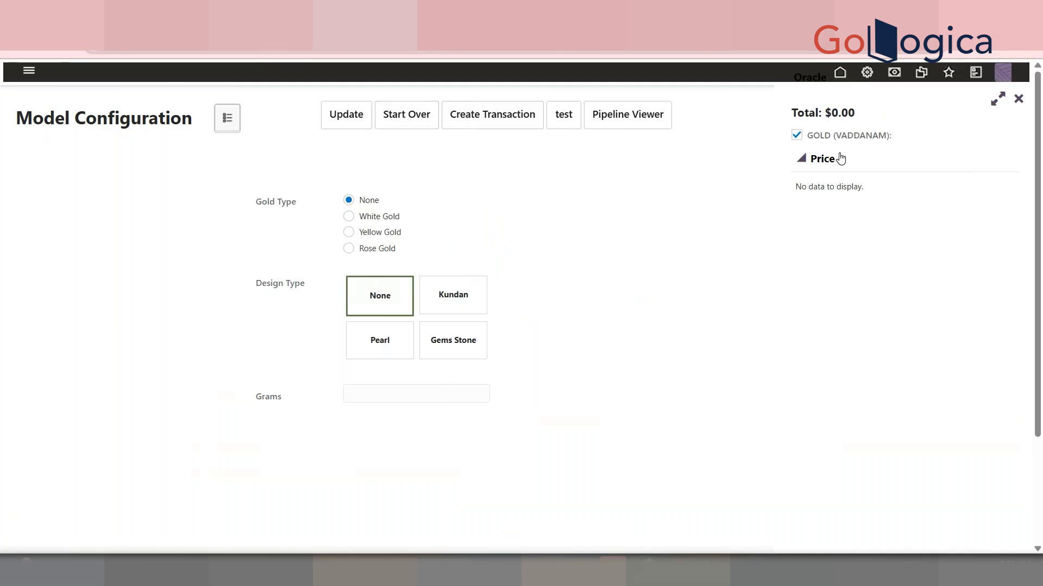
click(343, 129)
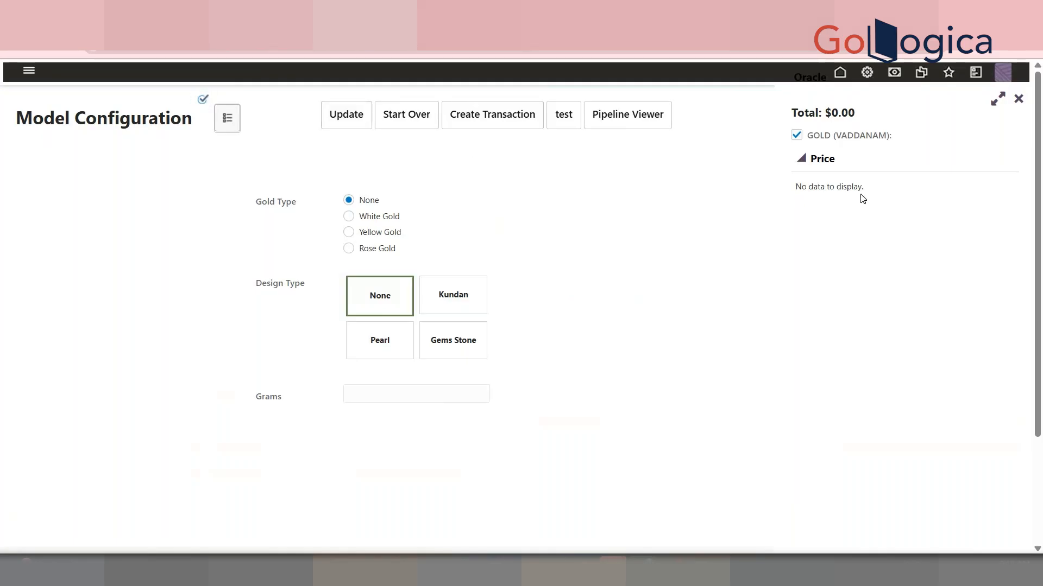
click(647, 125)
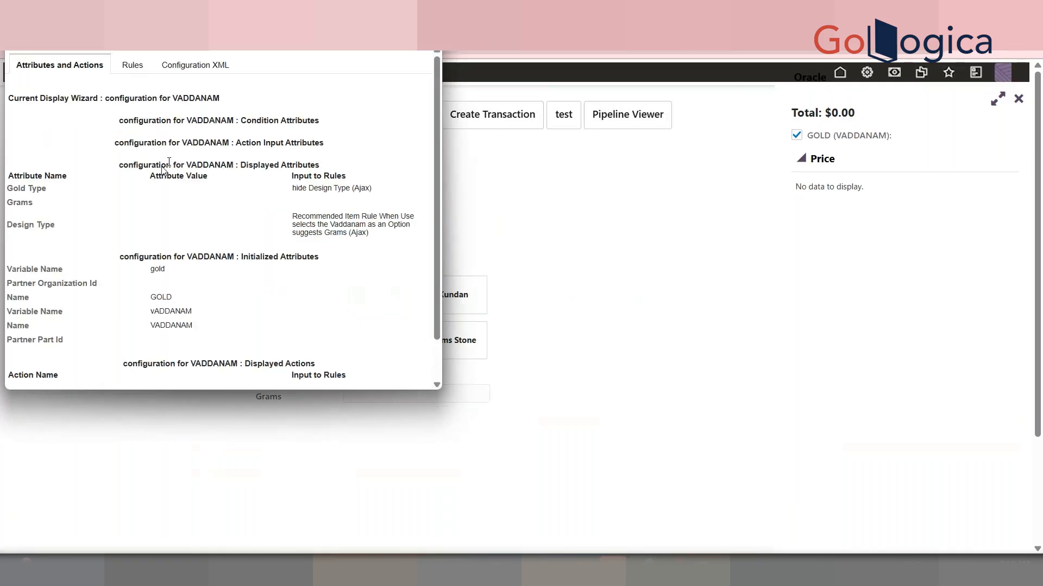
click(131, 63)
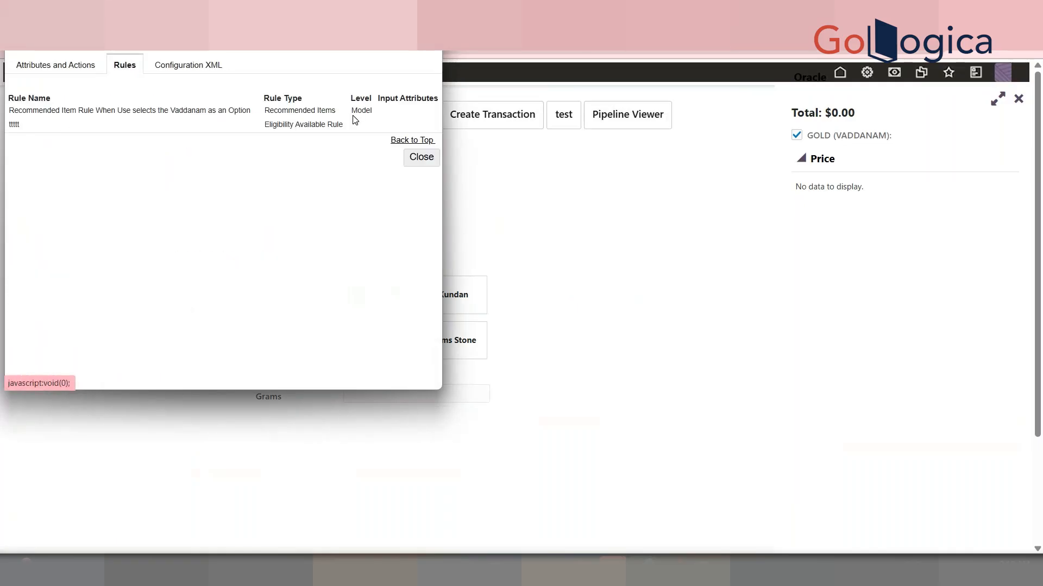
triple_click(330, 126)
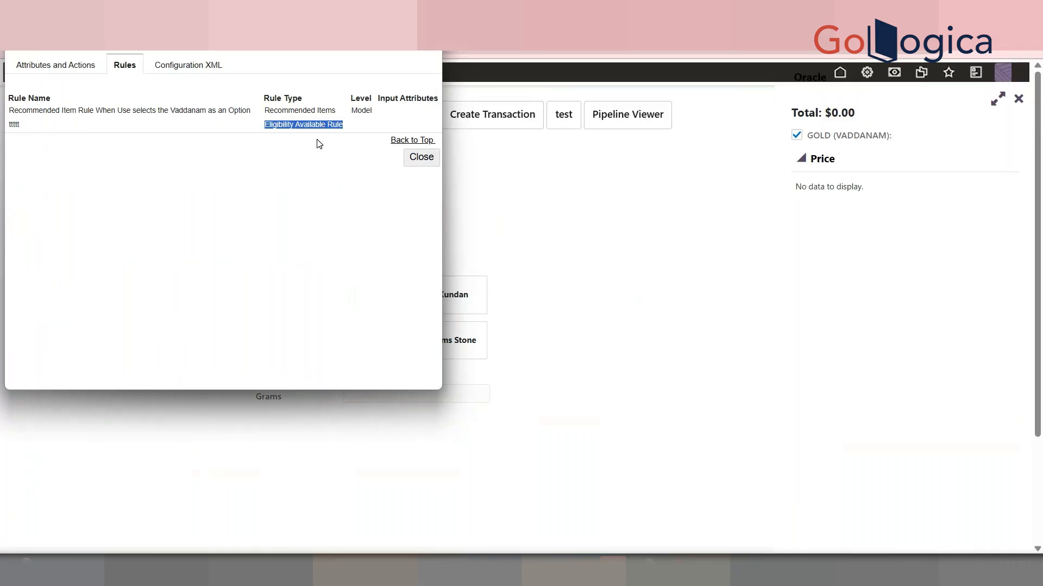
click(509, 158)
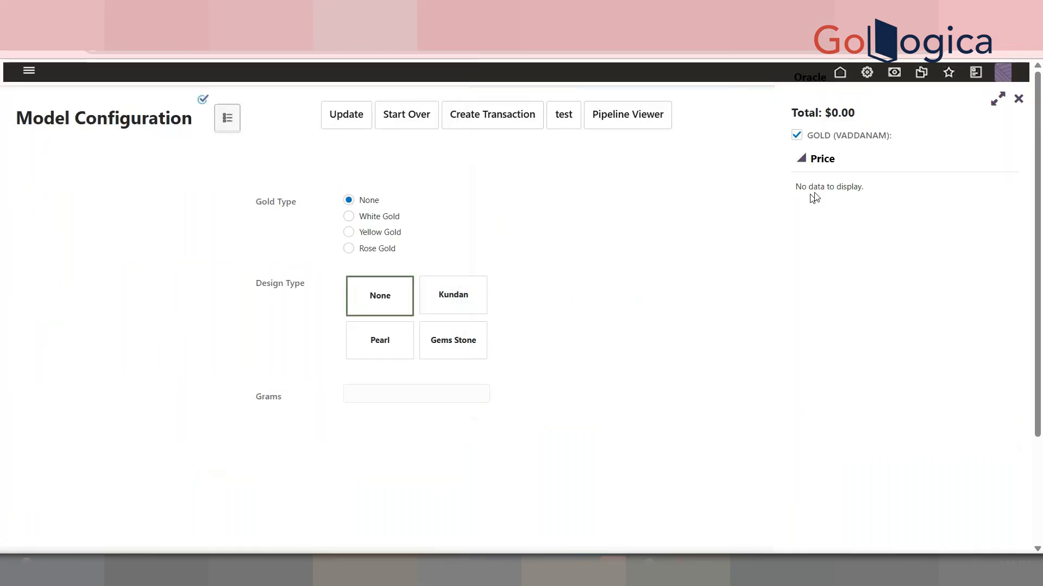
Expand the summary panel and try the Kundan, Pearl and None design types for the GOLD VADDANAM item
click(990, 103)
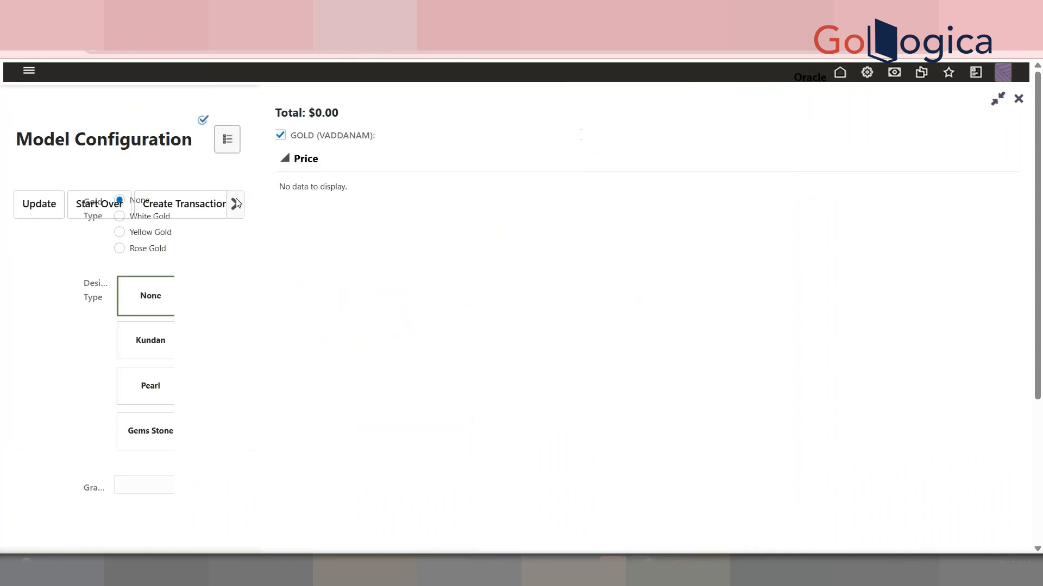
click(237, 204)
click(160, 347)
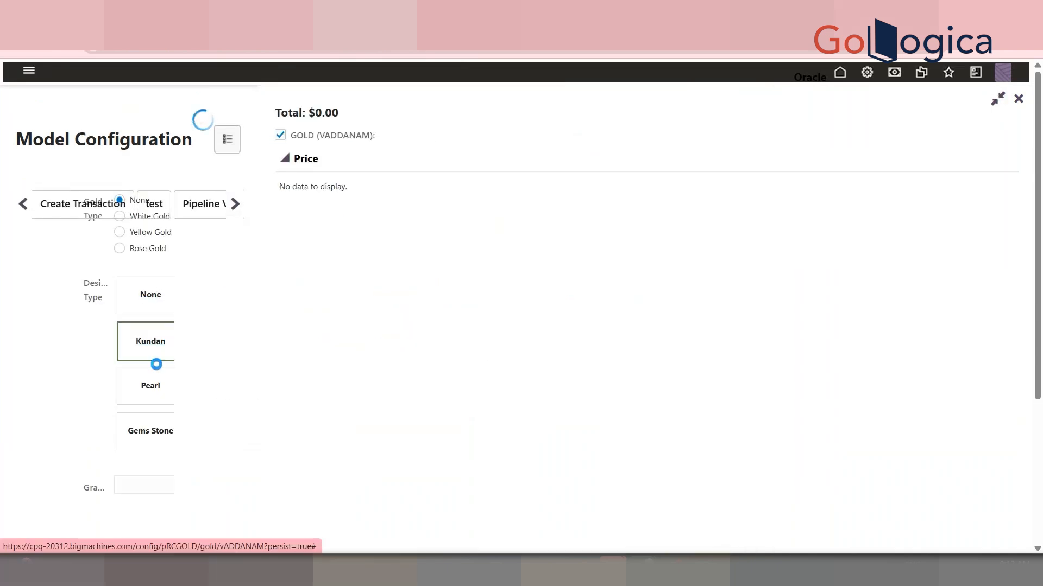
click(153, 390)
click(145, 303)
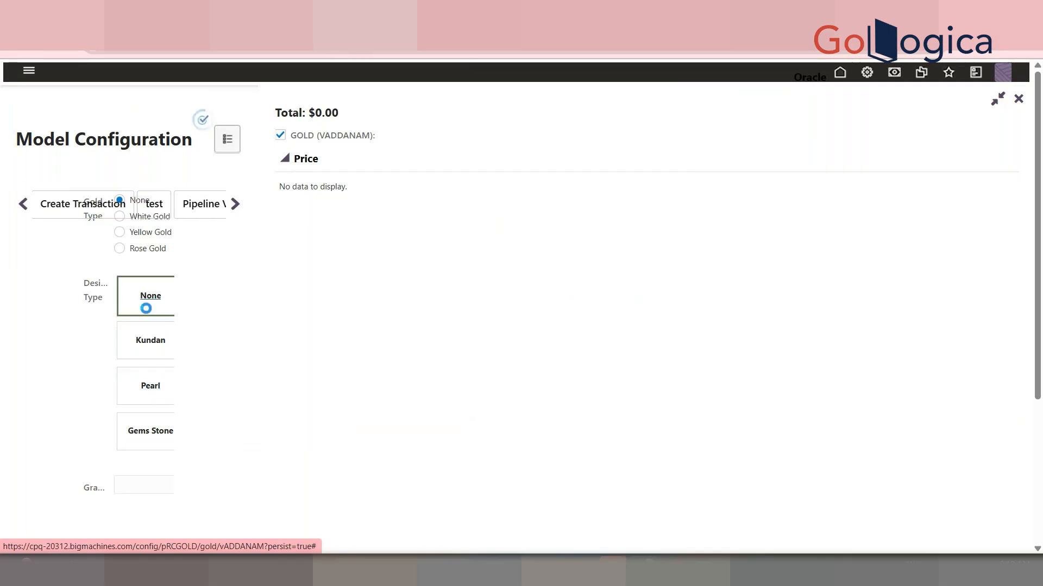
click(281, 136)
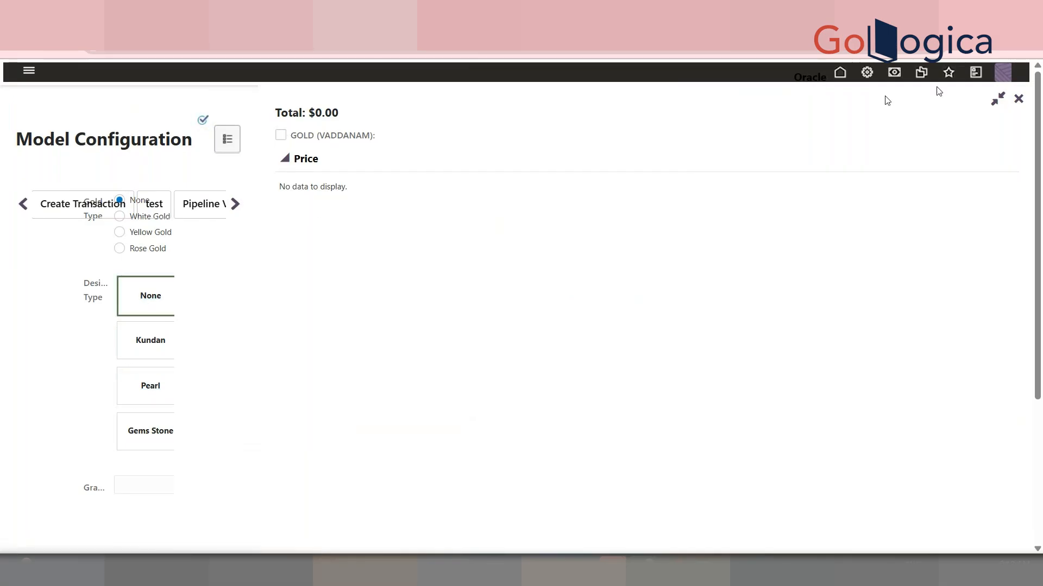
click(1014, 101)
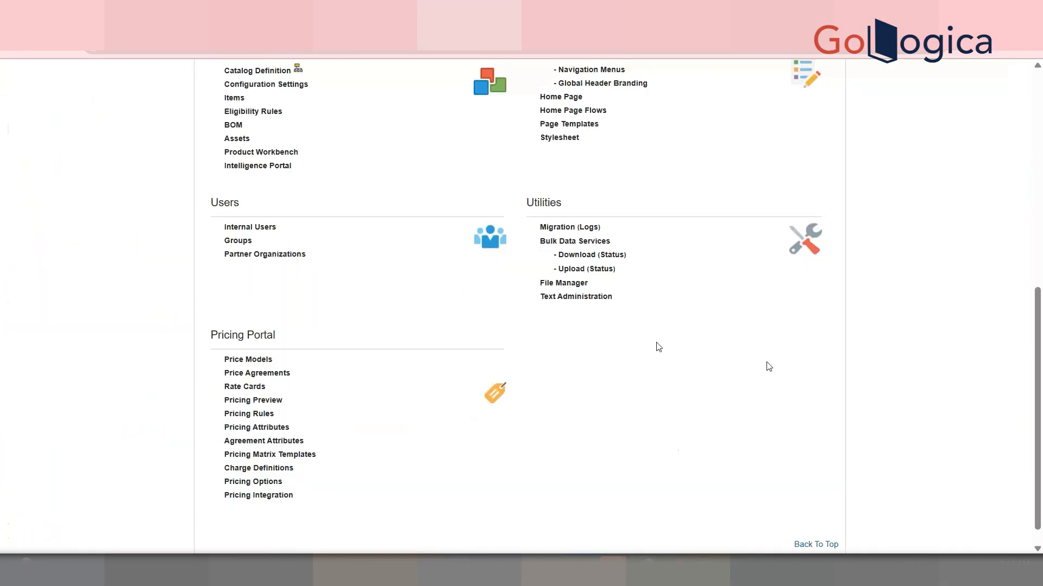
Open the Templates for Recommended Items page template and review its model and part columns
scroll(1041, 356, up, 1)
scroll(1041, 357, up, 1)
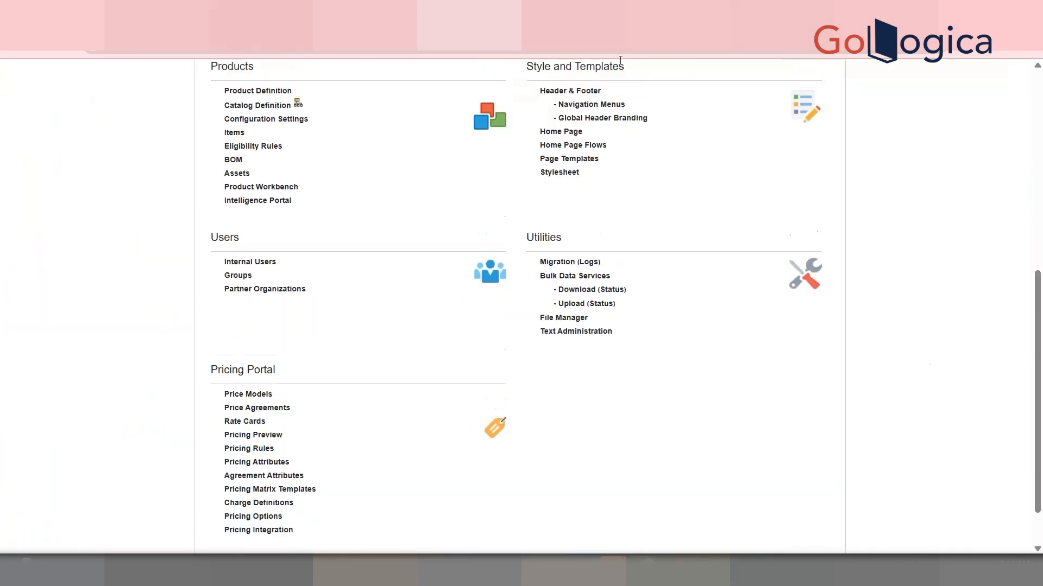
click(581, 162)
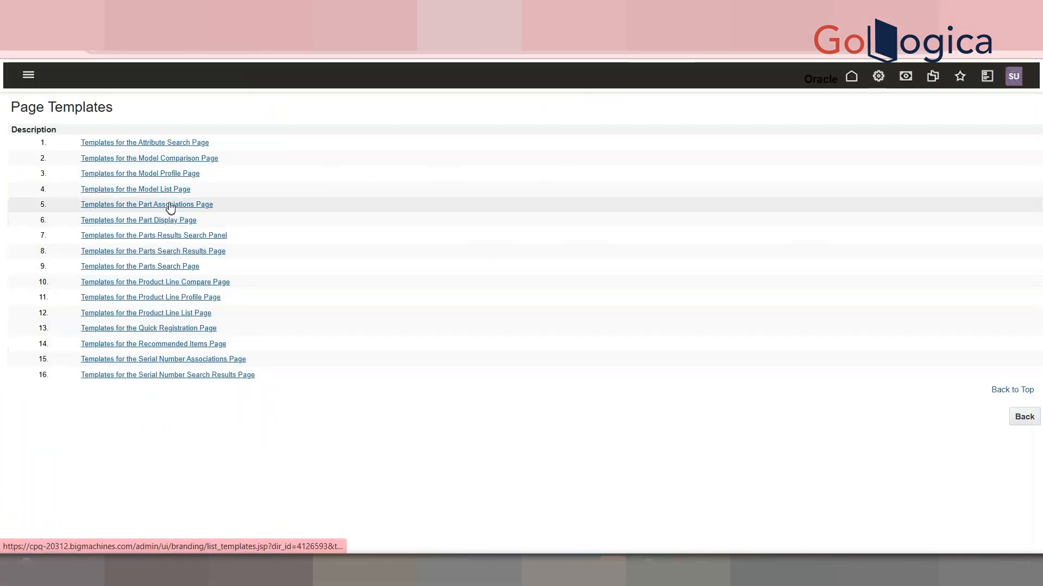
drag(194, 350, 206, 348)
click(205, 348)
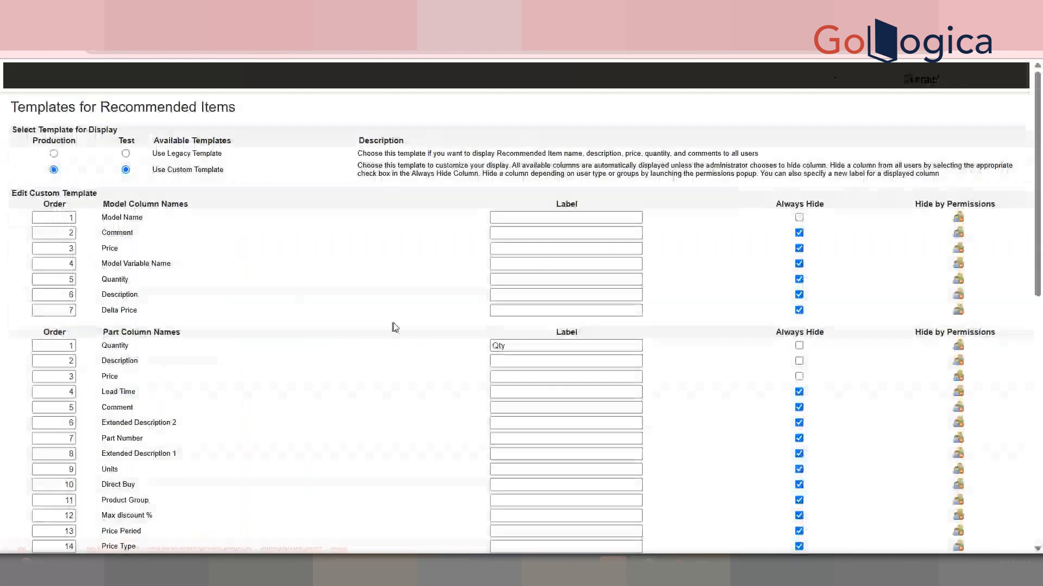
drag(1041, 240, 1041, 489)
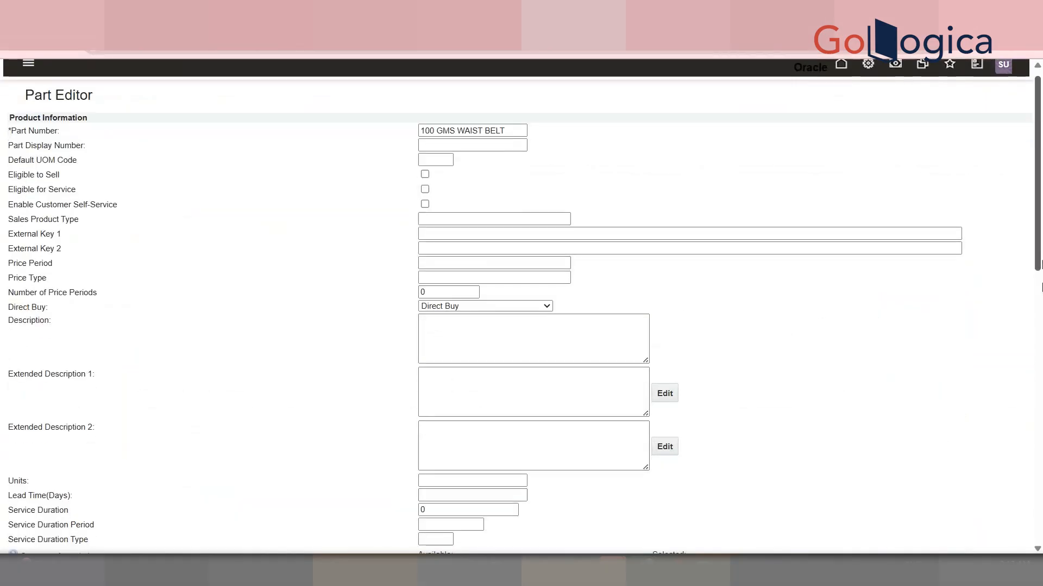
scroll(145, 477, down, 6)
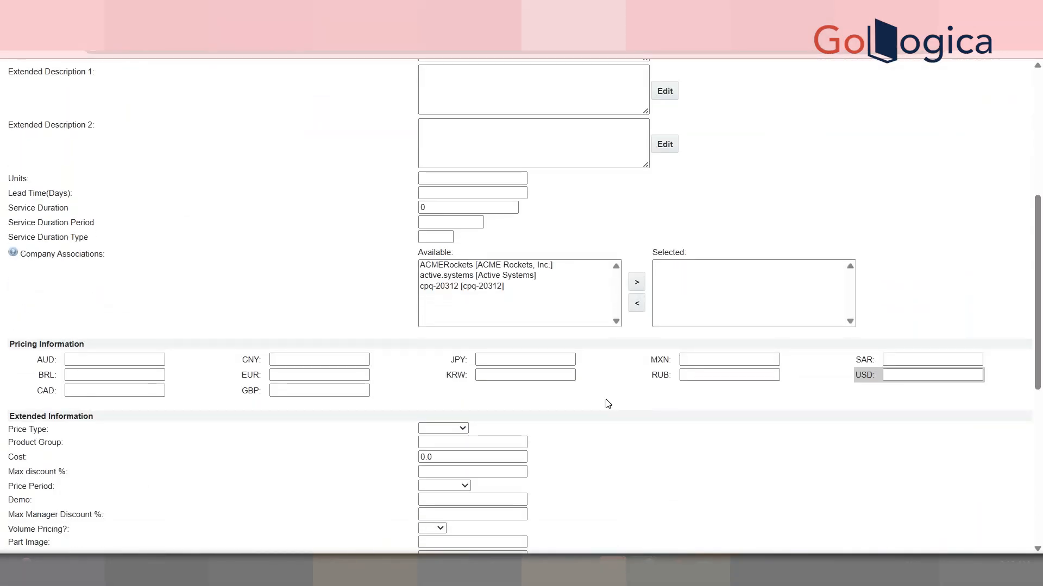
Set the recommended part's USD price to 200
click(909, 373)
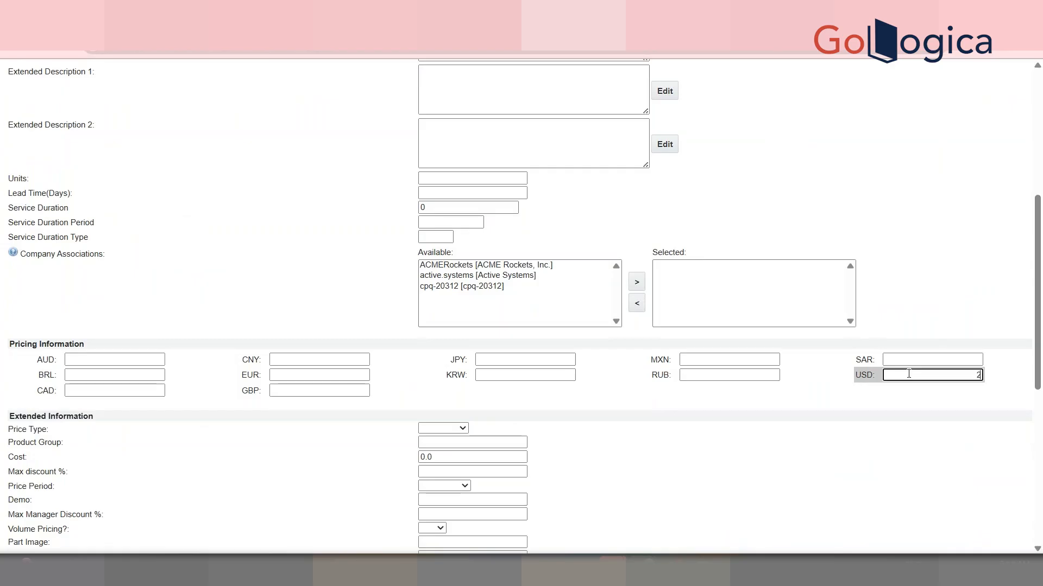
text(200)
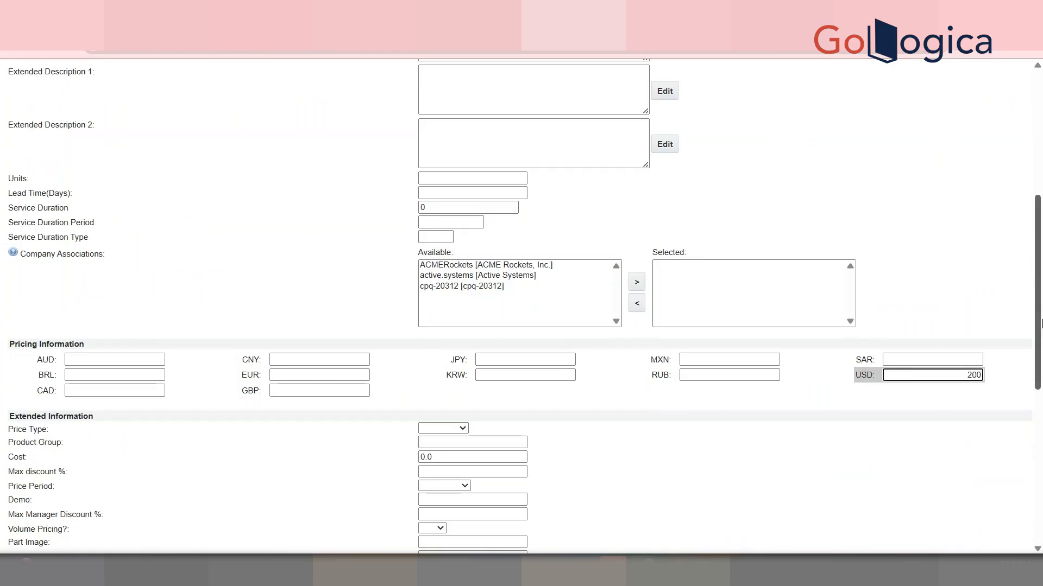
drag(1037, 324, 926, 512)
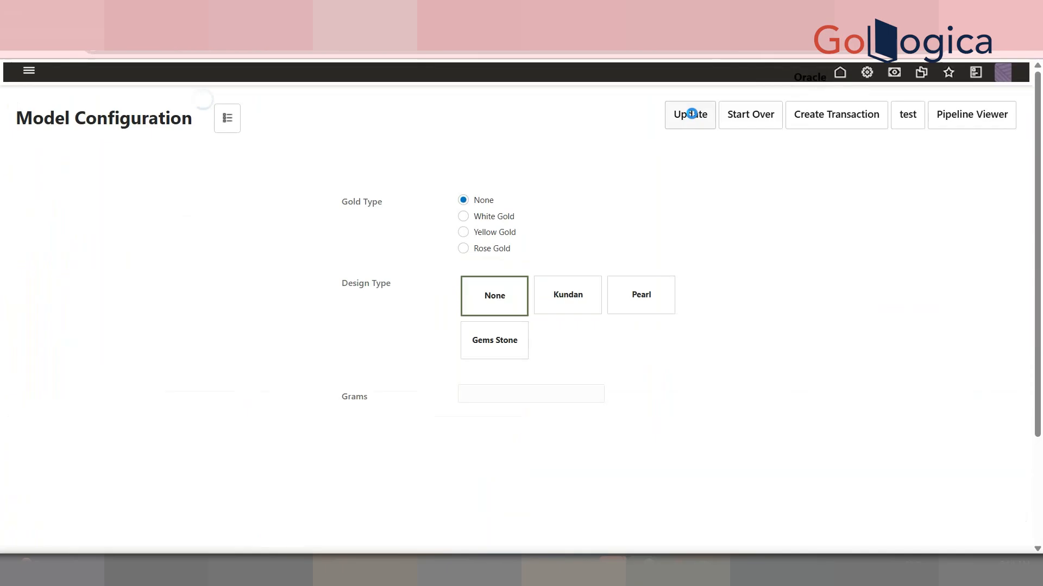
Update the VADDANAM configuration and review the recommended items price in the summary panel
click(690, 114)
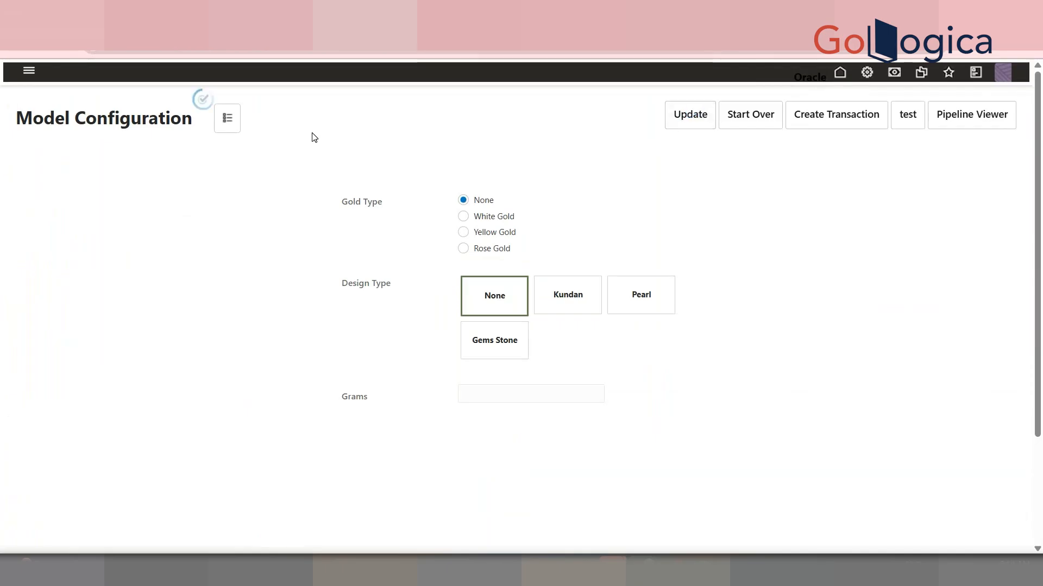
click(227, 118)
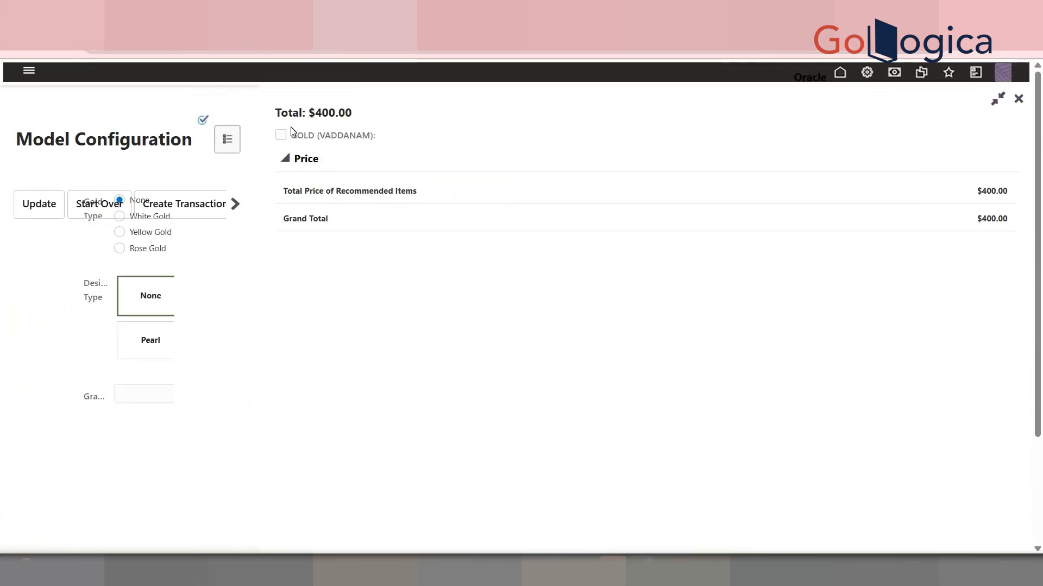
triple_click(326, 121)
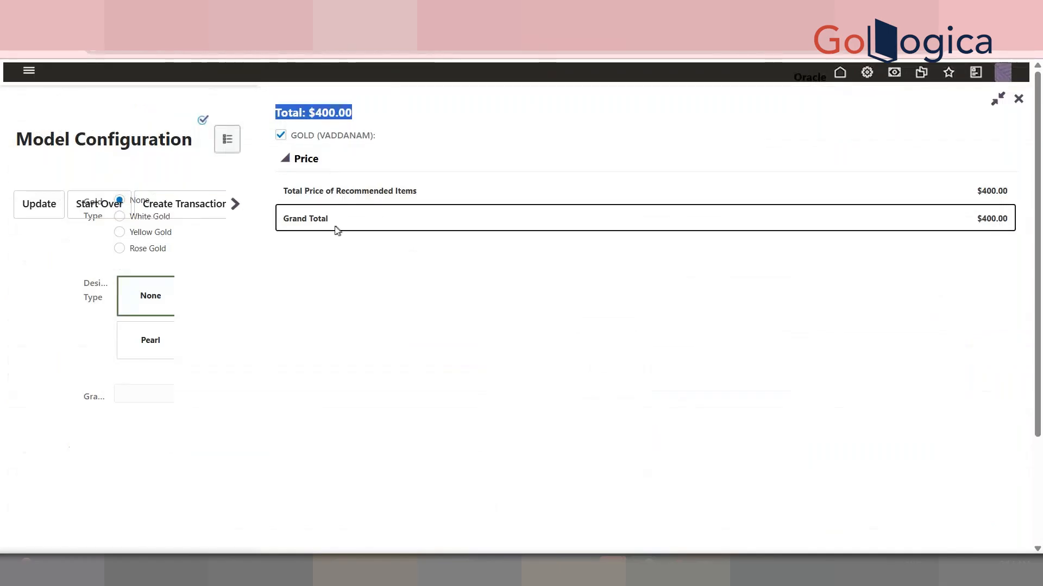
click(316, 161)
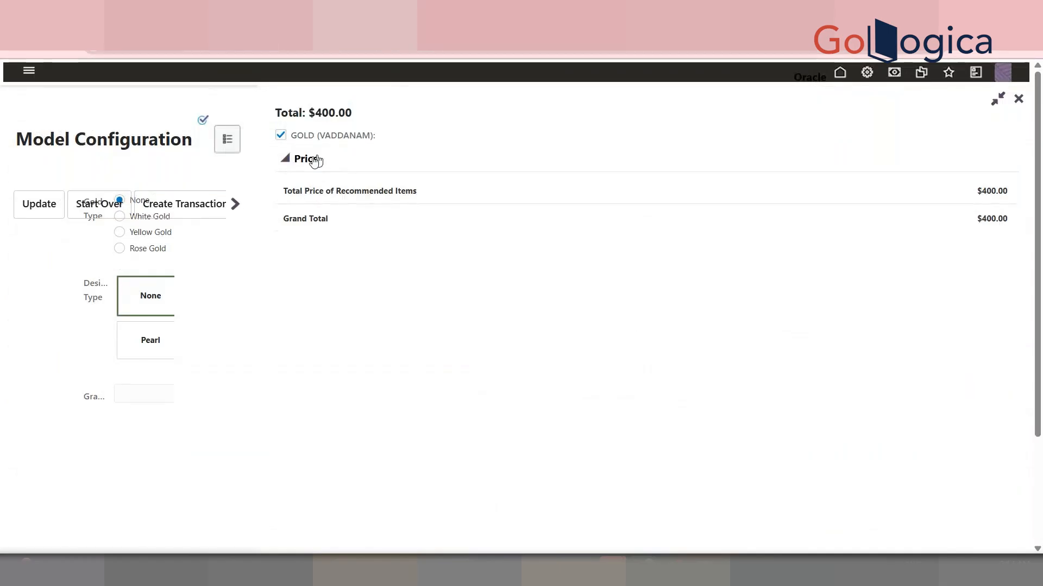
click(281, 137)
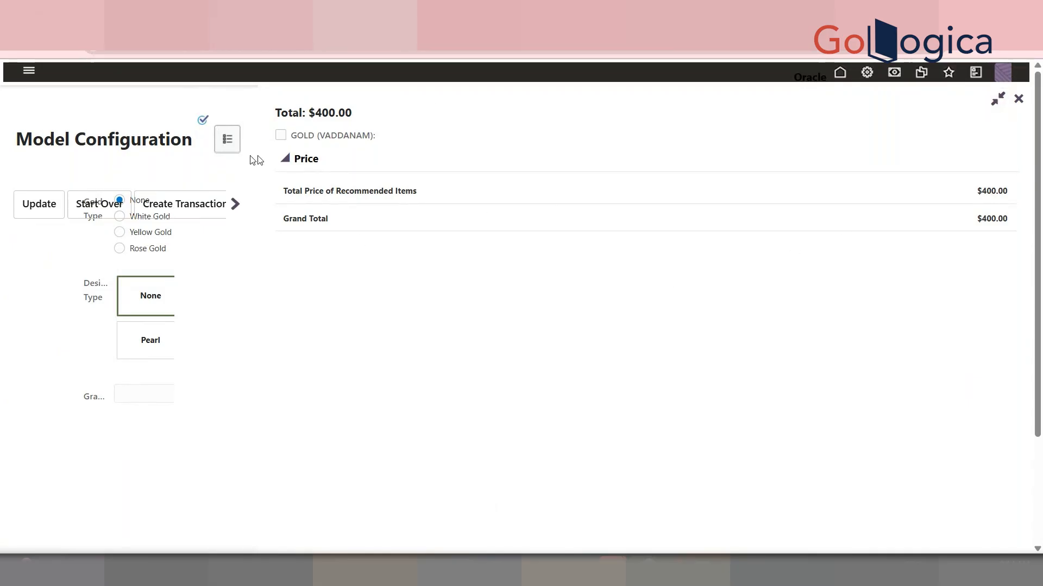
Inspect the page in DevTools and search its elements for "100 GM G"
right_click(374, 219)
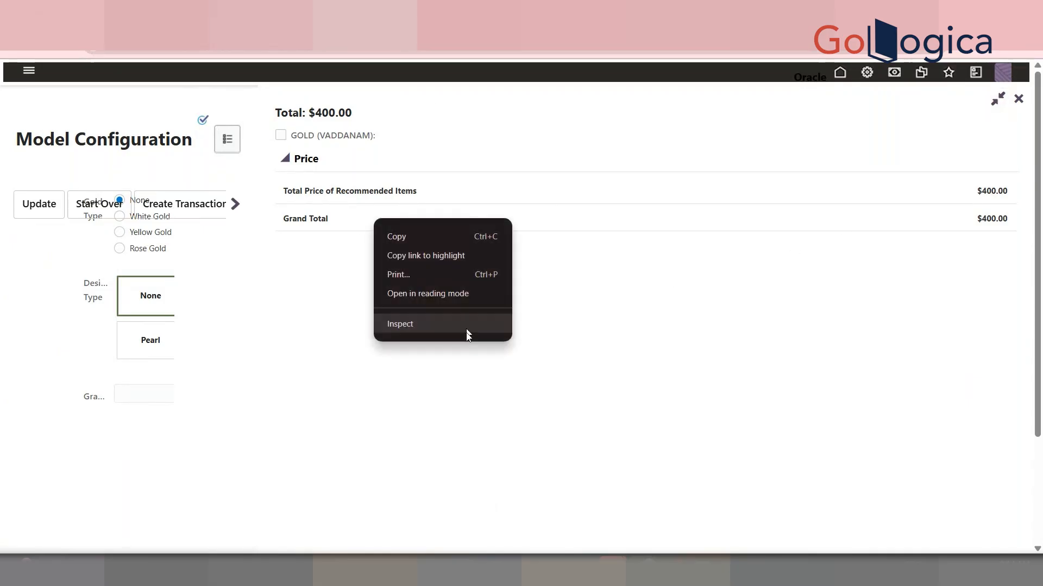
click(432, 329)
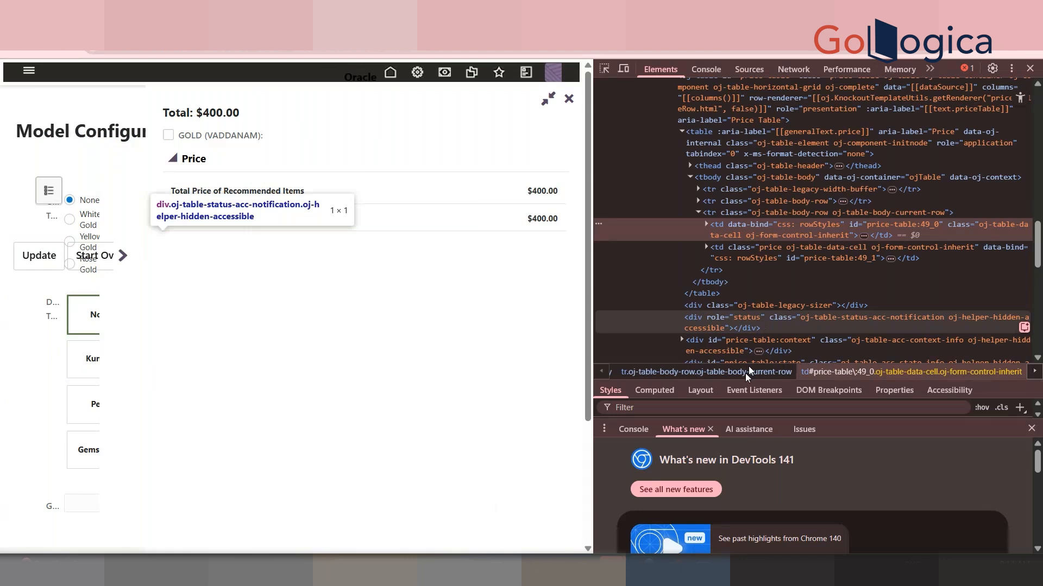
key(ctrl+f)
text(100 GM G)
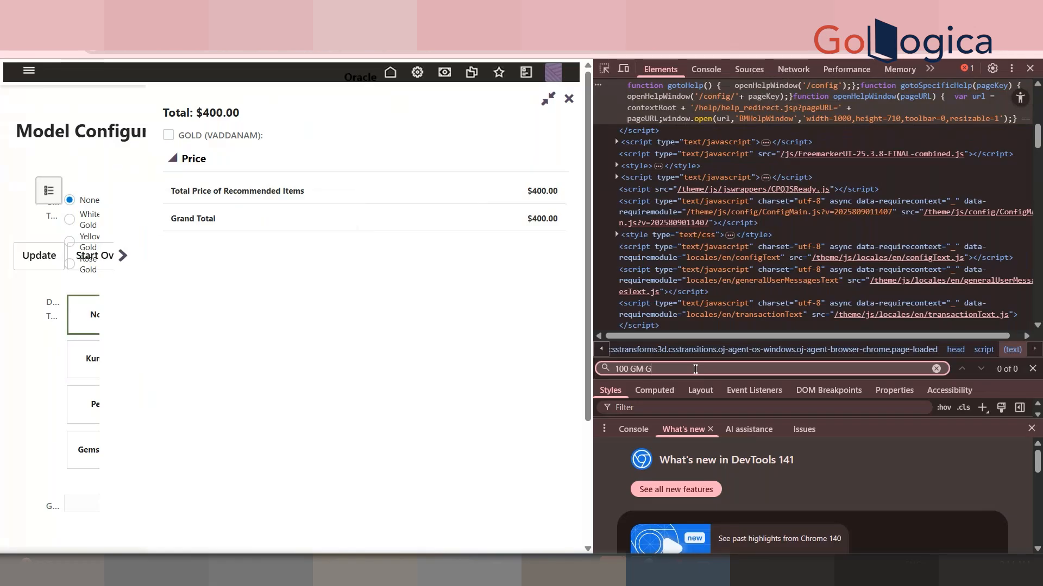
text(oLD)
click(1030, 69)
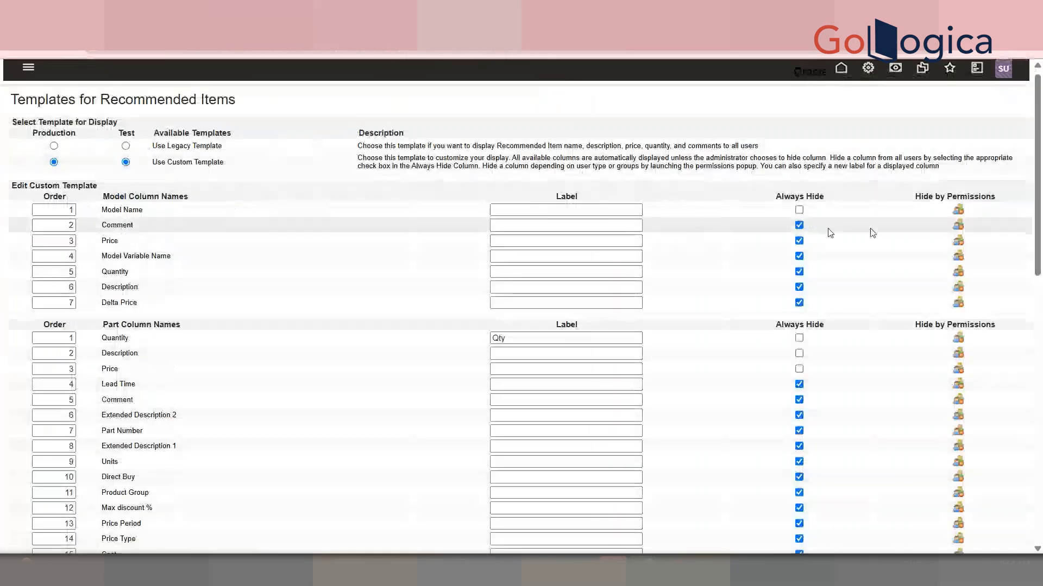
Return to the catalog homepage
scroll(809, 286, down, 4)
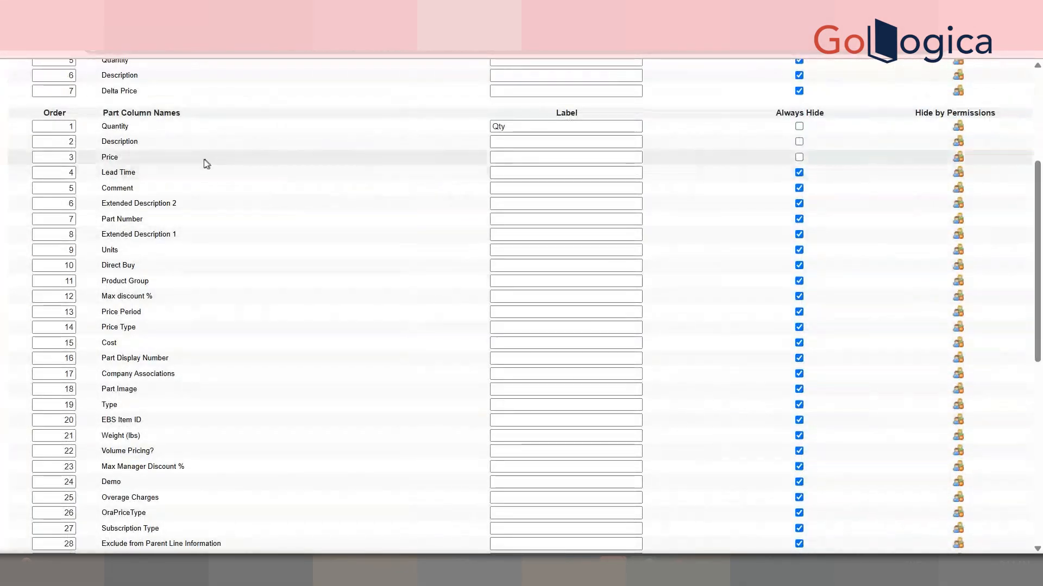
double_click(530, 127)
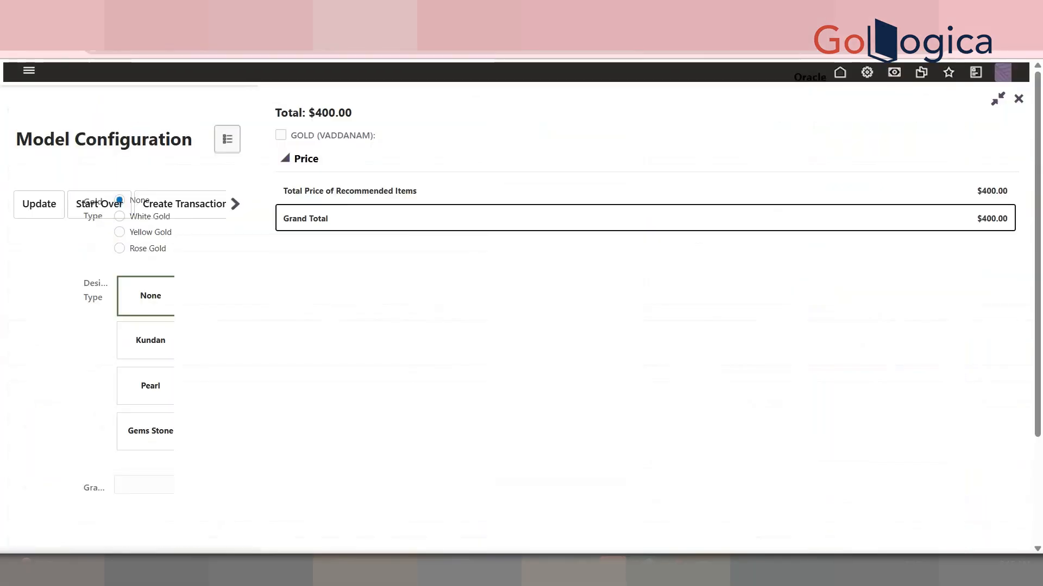
right_click(868, 73)
click(894, 88)
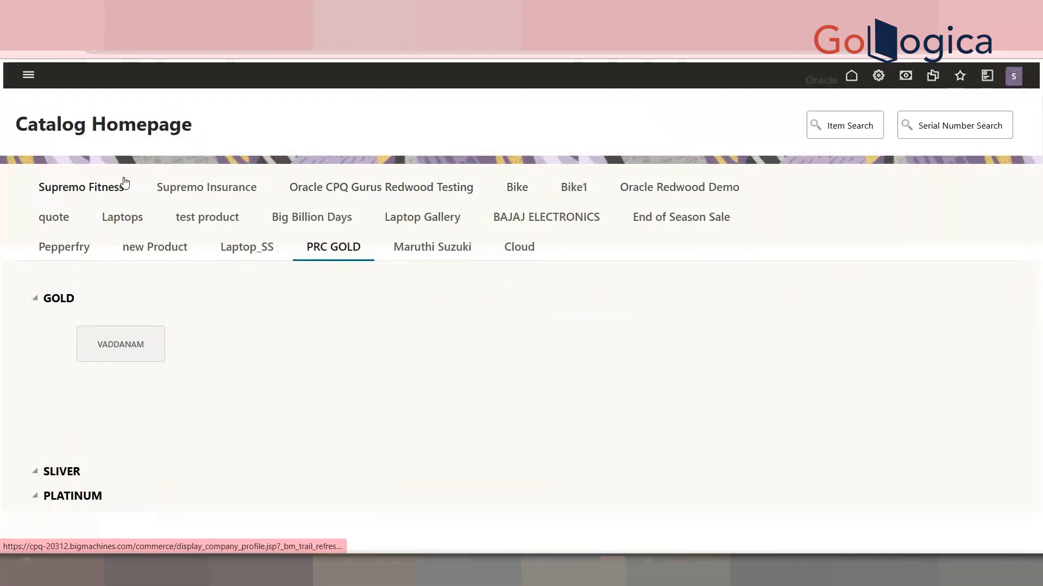
Browse the Supremo Fitness catalog's FIT1100 model, then open the Oracle CPQ Gurus Redwood Testing catalog
click(124, 182)
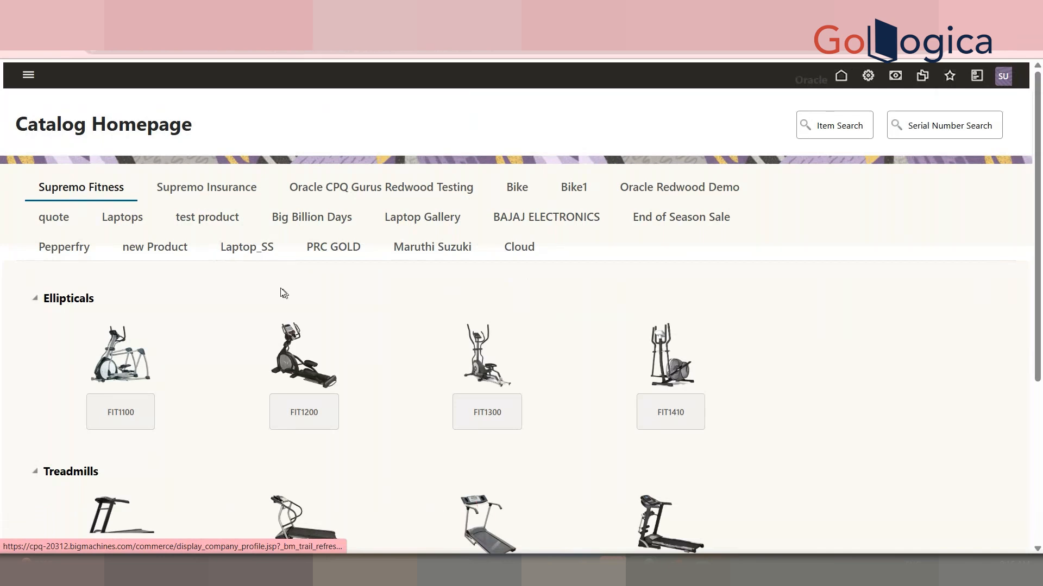
click(122, 416)
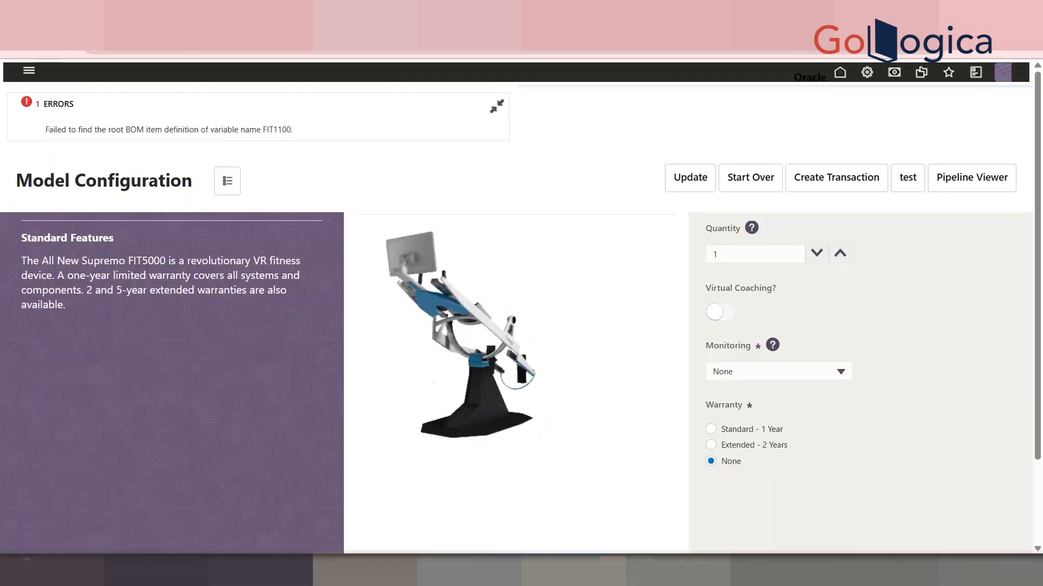
click(17, 49)
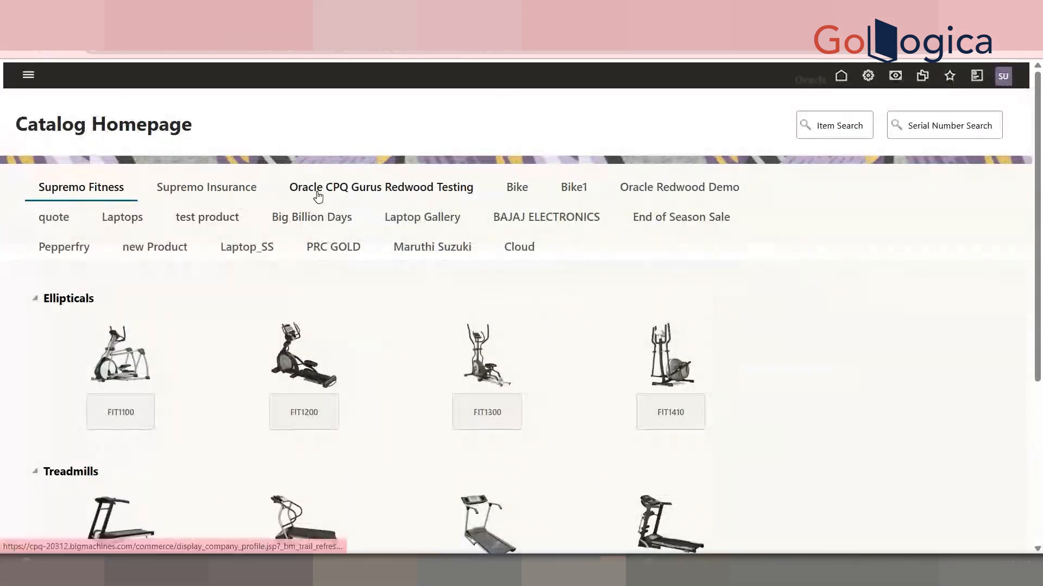
click(318, 197)
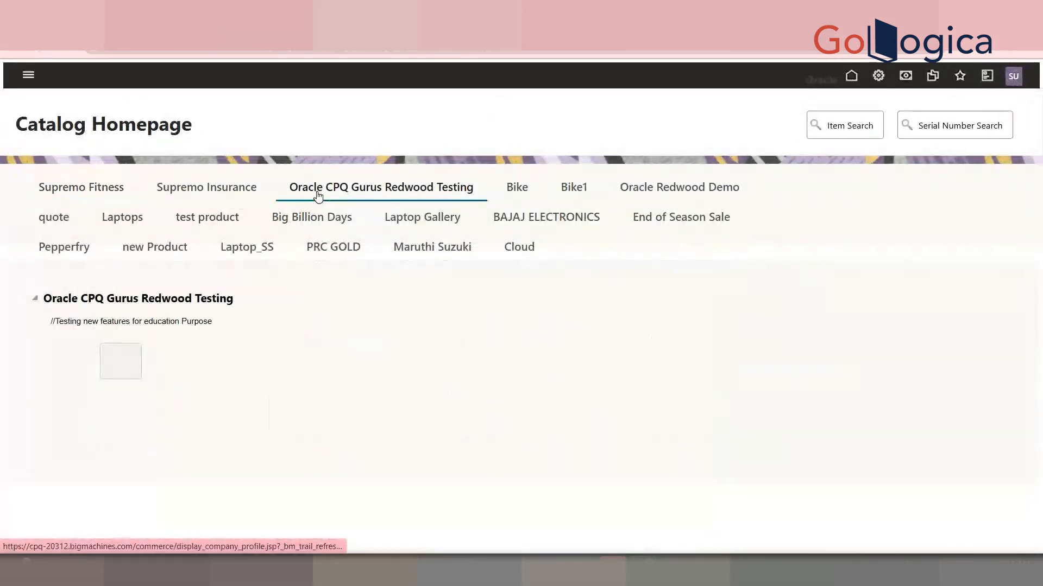
Open the Supremo Insurance catalog's model configuration
click(185, 191)
click(132, 411)
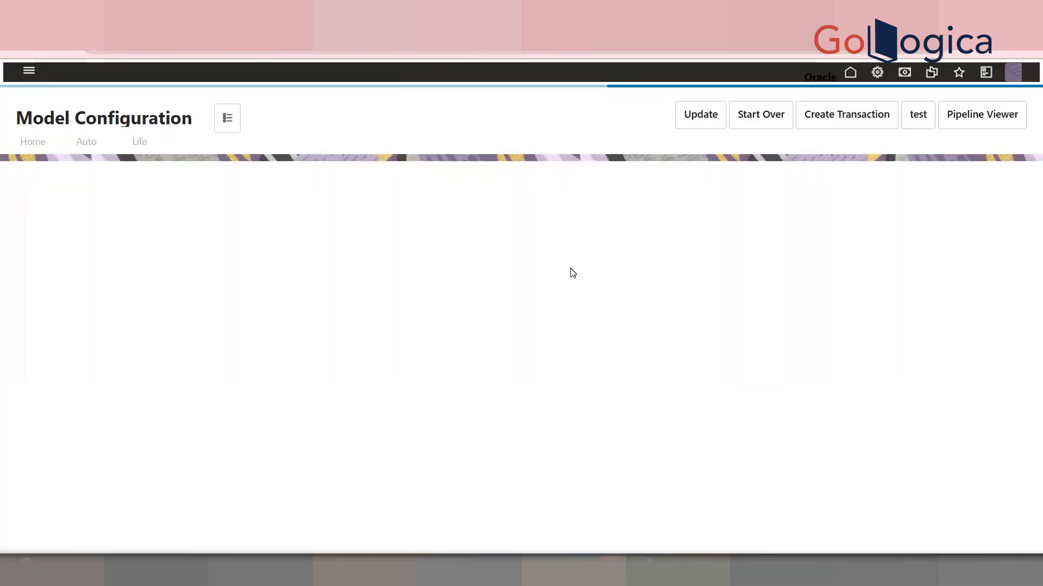
Set Coverage to Replacement Costs and open the pricing summary panel
click(452, 362)
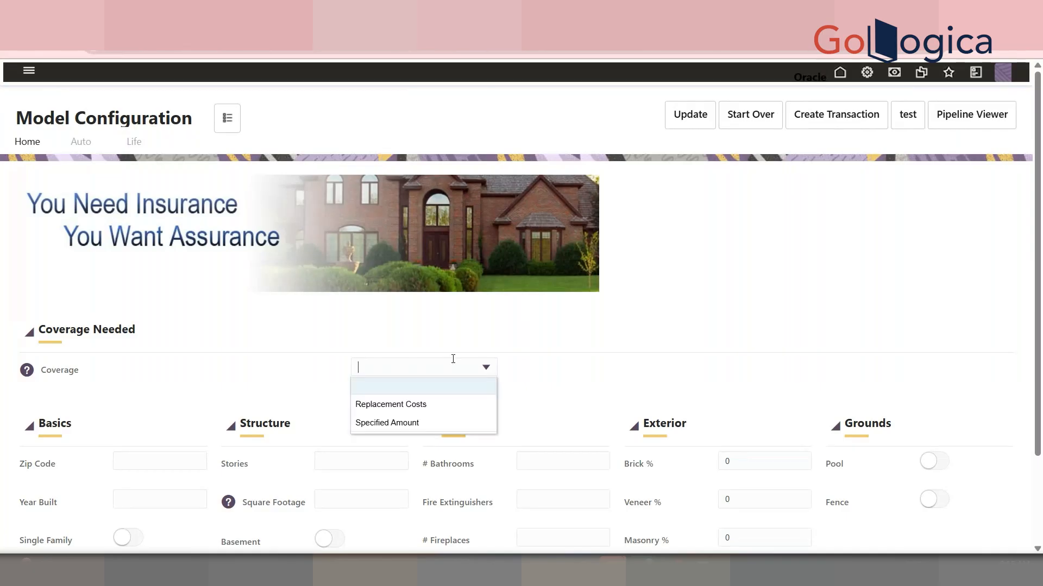
click(442, 406)
click(227, 118)
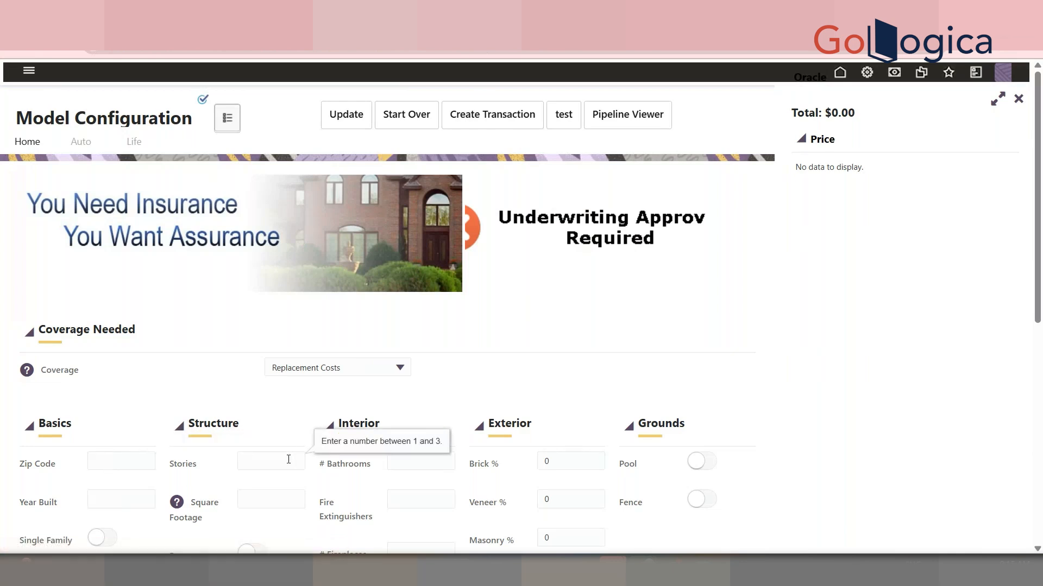
Set Stories to 3 and # Bathrooms to 5, then update the configuration
click(435, 463)
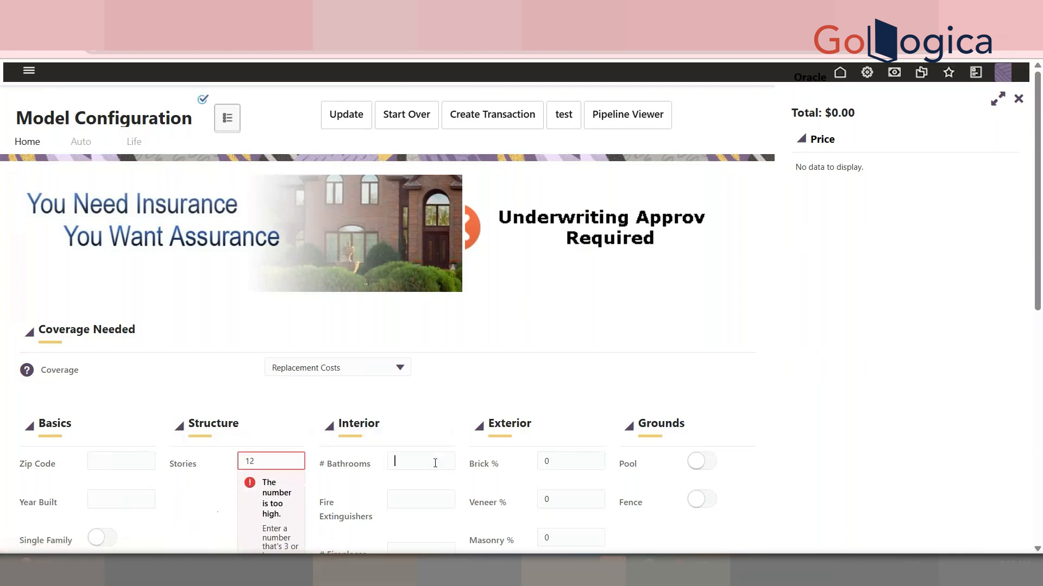
click(278, 461)
key(BackSpace)
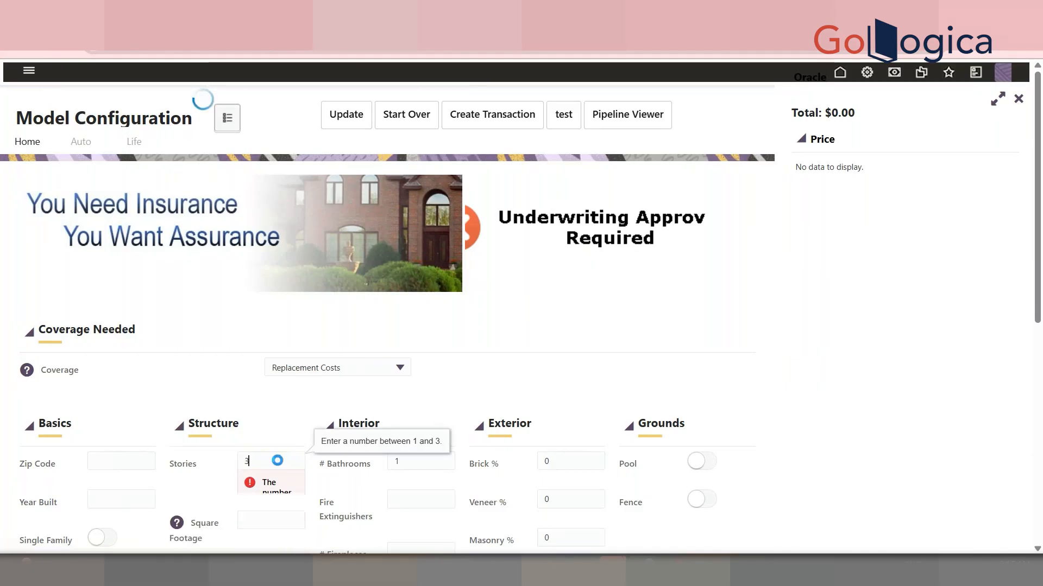
double_click(398, 461)
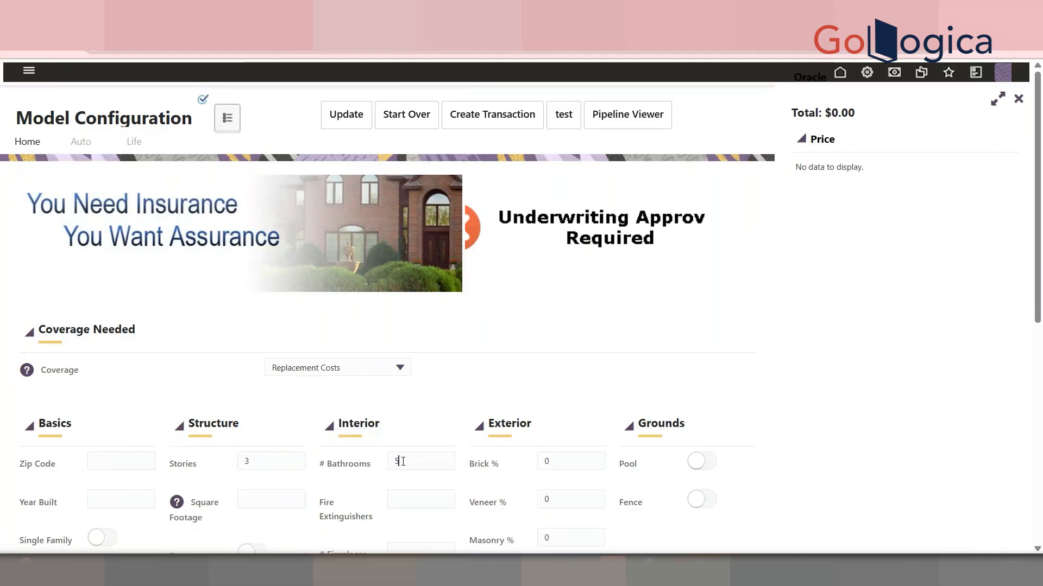
text(5)
click(349, 123)
scroll(380, 353, down, 10)
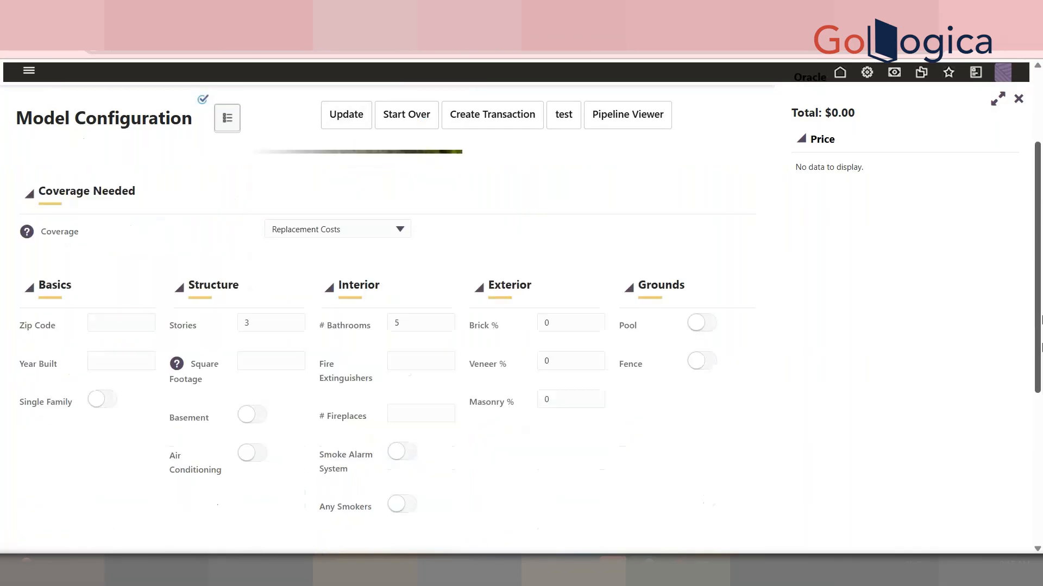
scroll(380, 353, up, 10)
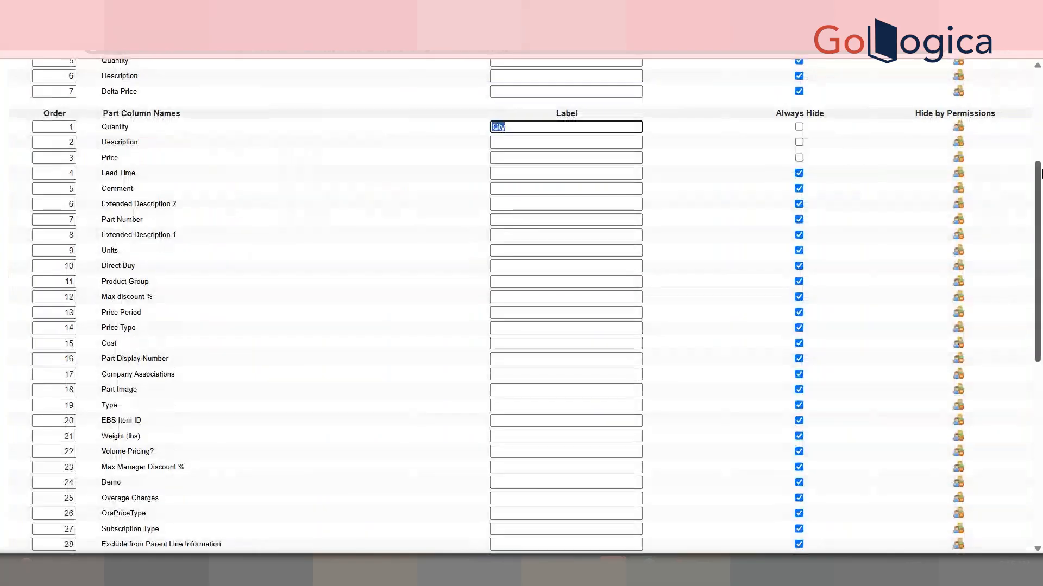
Review the VADDANAM recommended parts and total price, then close the summary panel
drag(1040, 173, 1040, 84)
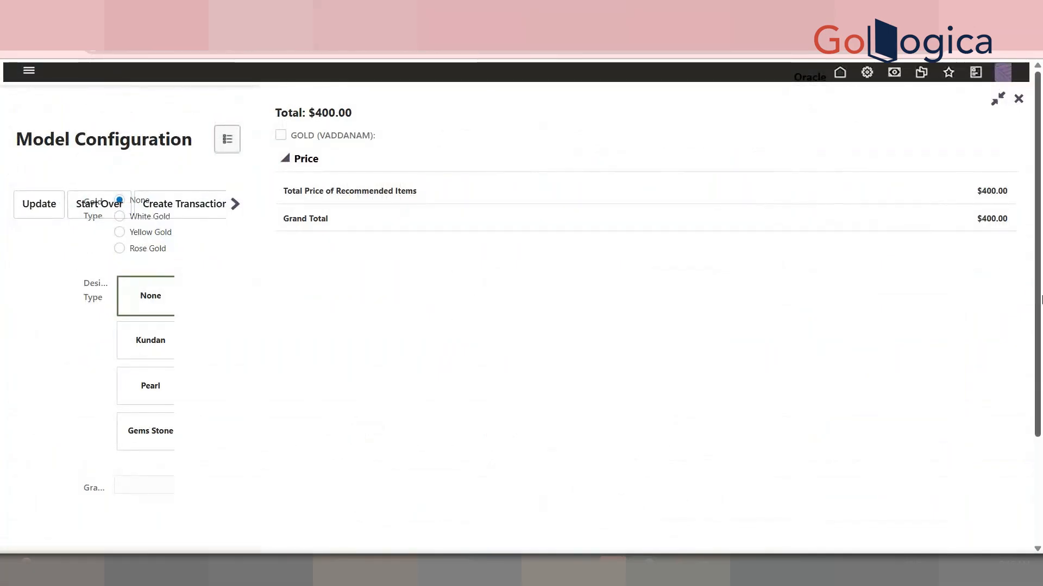
drag(1041, 308, 1041, 429)
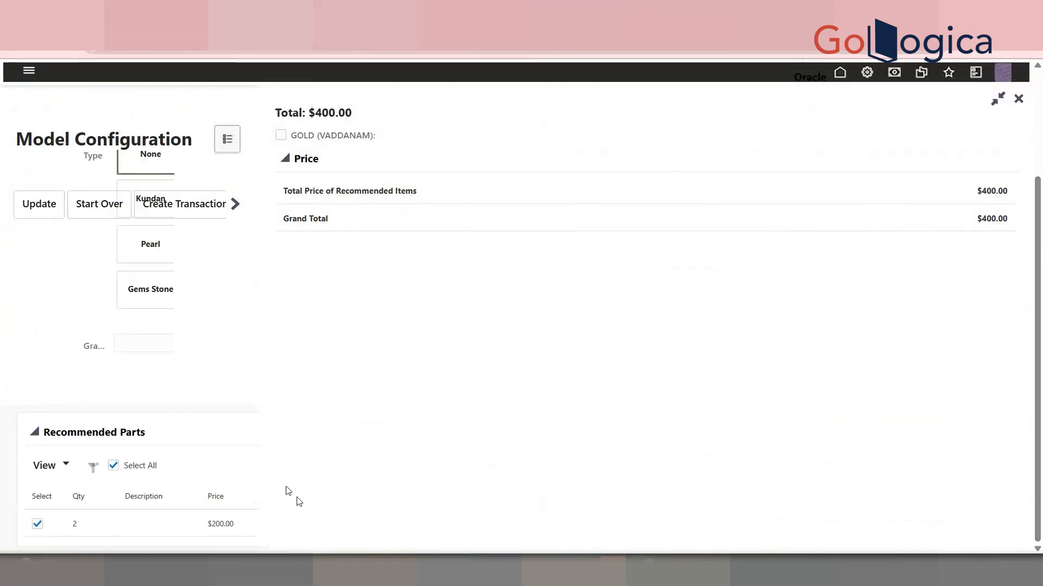
click(1020, 101)
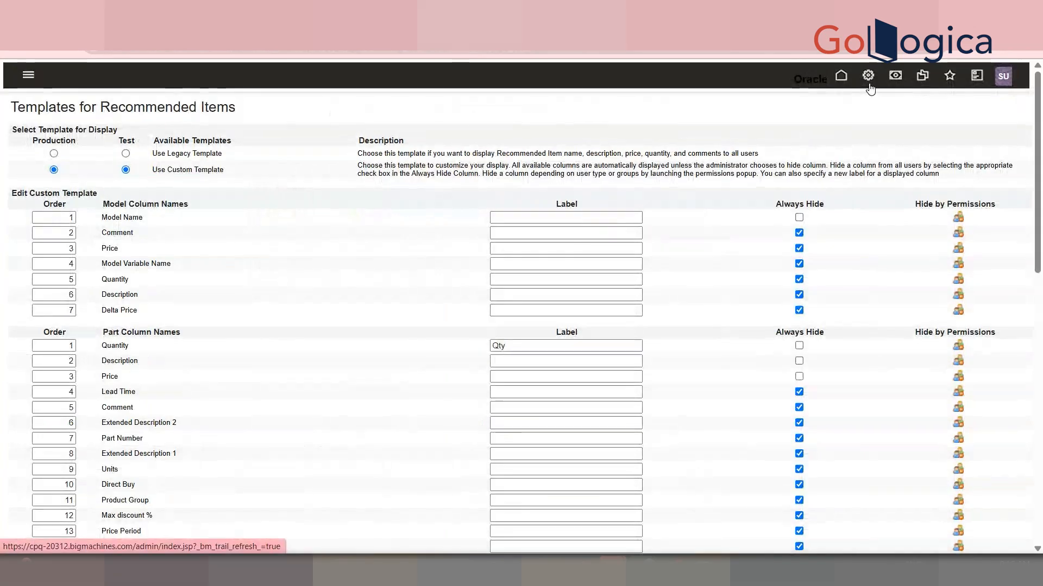
Open the Recommended Items page template from the admin Page Templates list
click(868, 76)
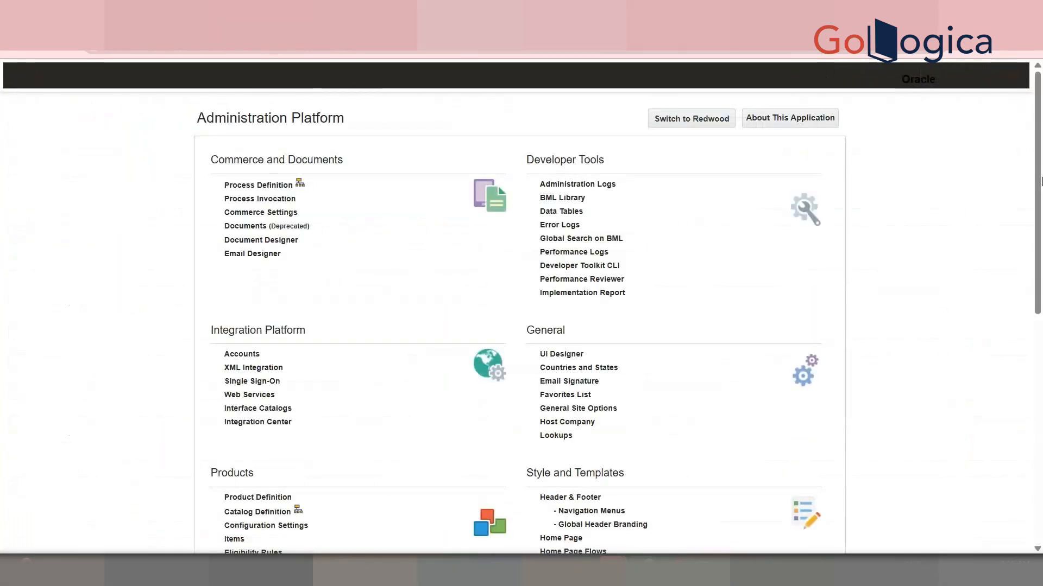
scroll(1040, 181, down, 5)
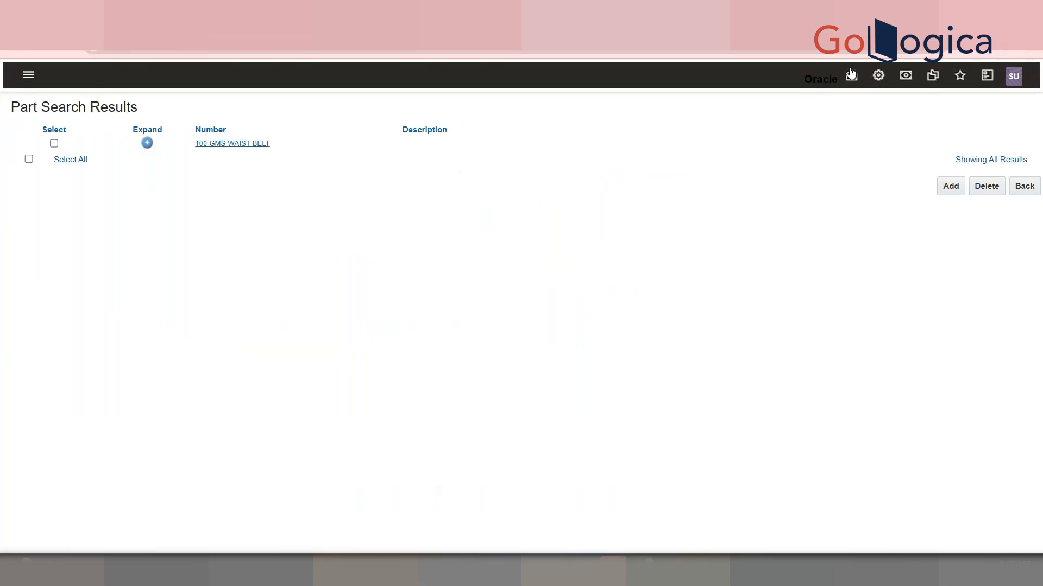
click(814, 92)
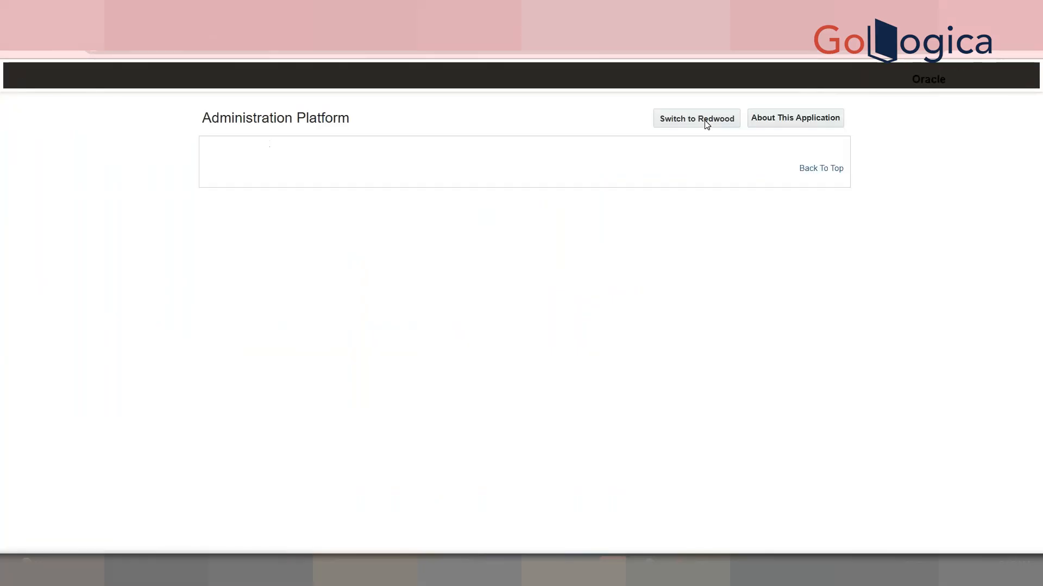
scroll(1041, 211, down, 5)
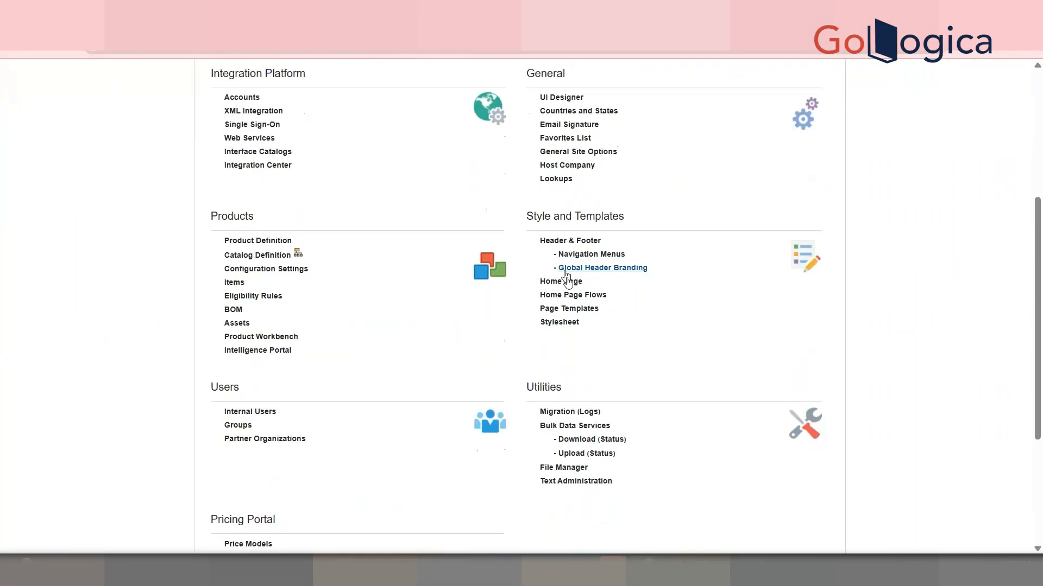
click(576, 309)
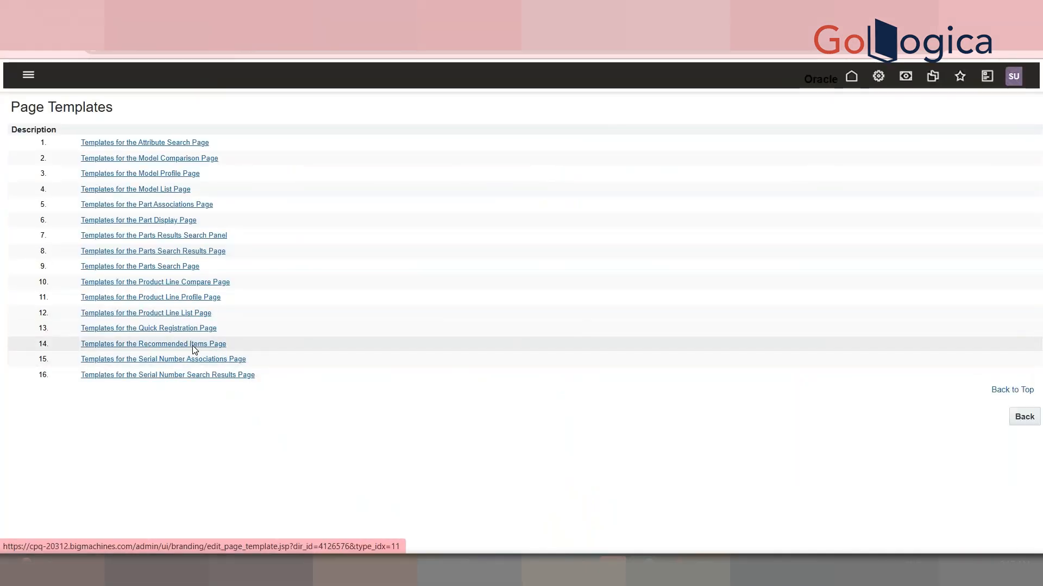
click(192, 345)
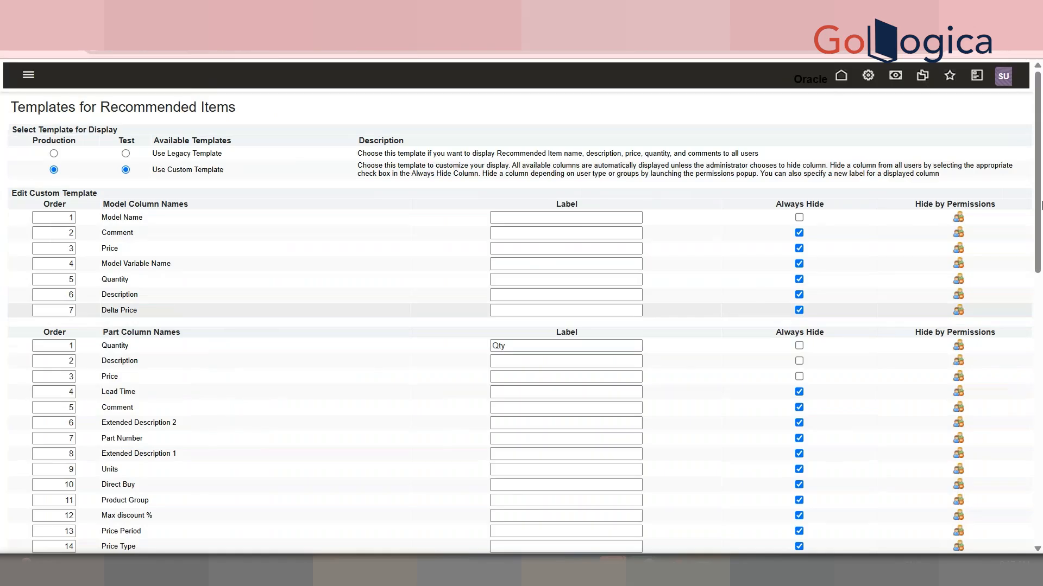
Label the Description column Desc, show the Part Number column, and label it PN
scroll(1041, 205, down, 3)
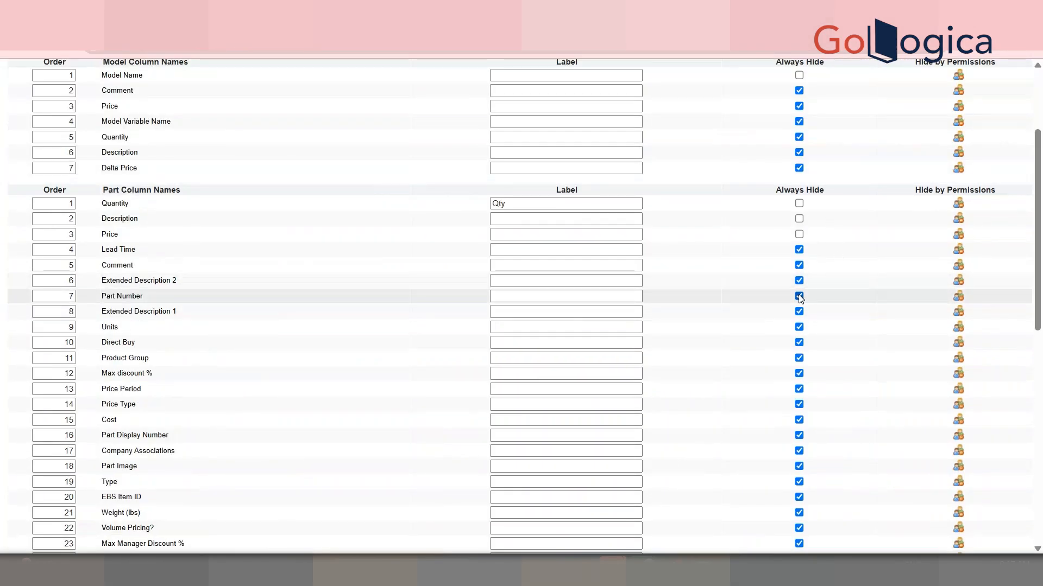
click(528, 219)
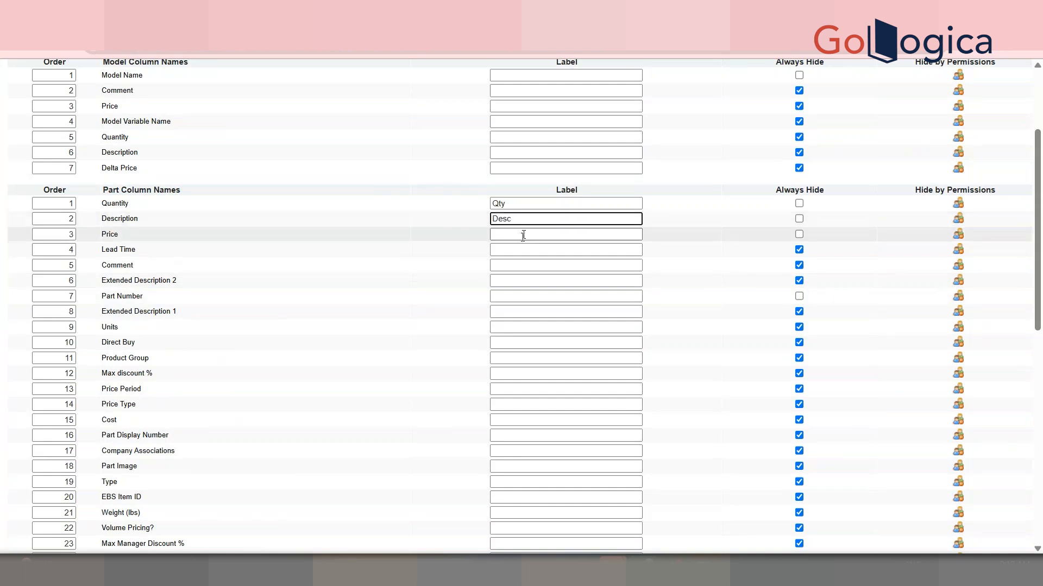
click(520, 296)
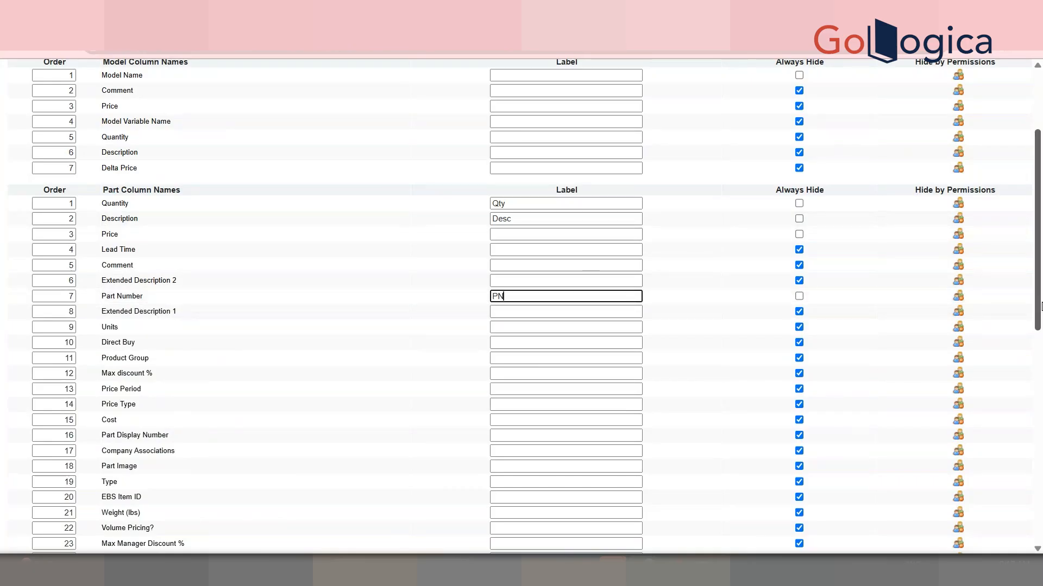
scroll(1041, 307, down, 10)
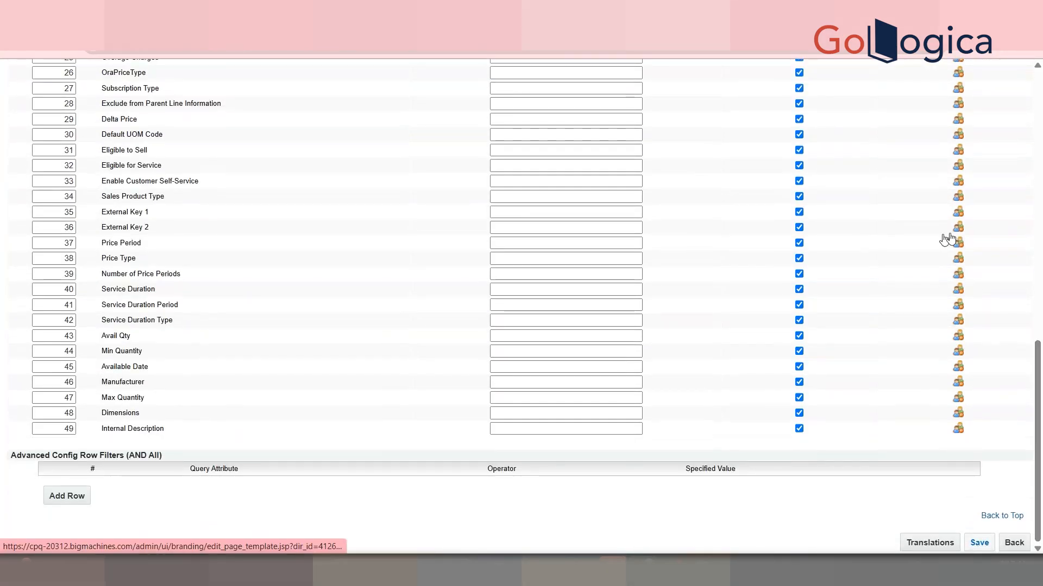
drag(1040, 401, 1041, 431)
click(1002, 515)
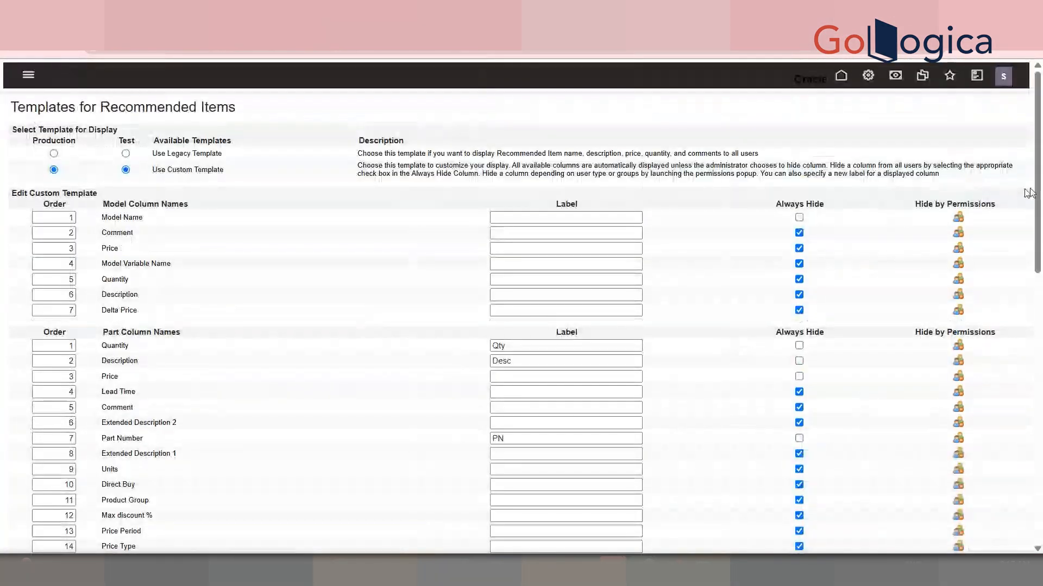
Check the recommended parts table in the configuration, then return to the template page
drag(1035, 193, 1037, 356)
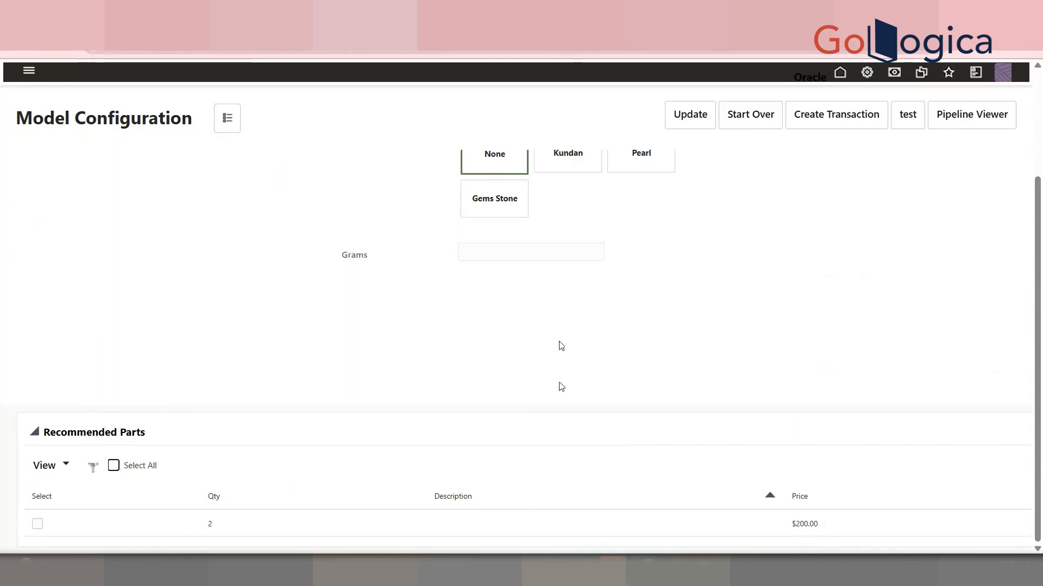
click(673, 10)
click(573, 11)
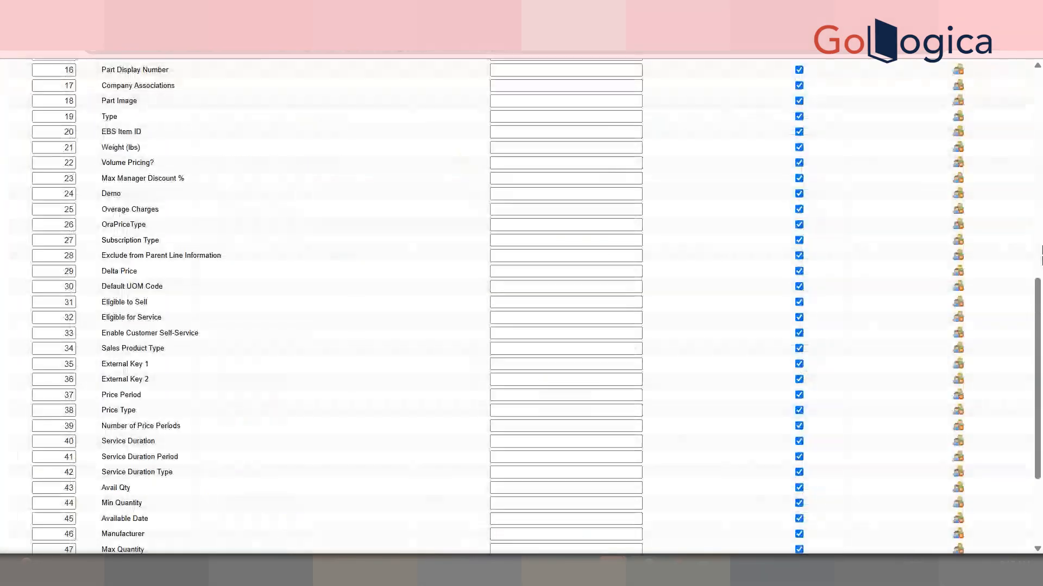
drag(1037, 312, 1038, 103)
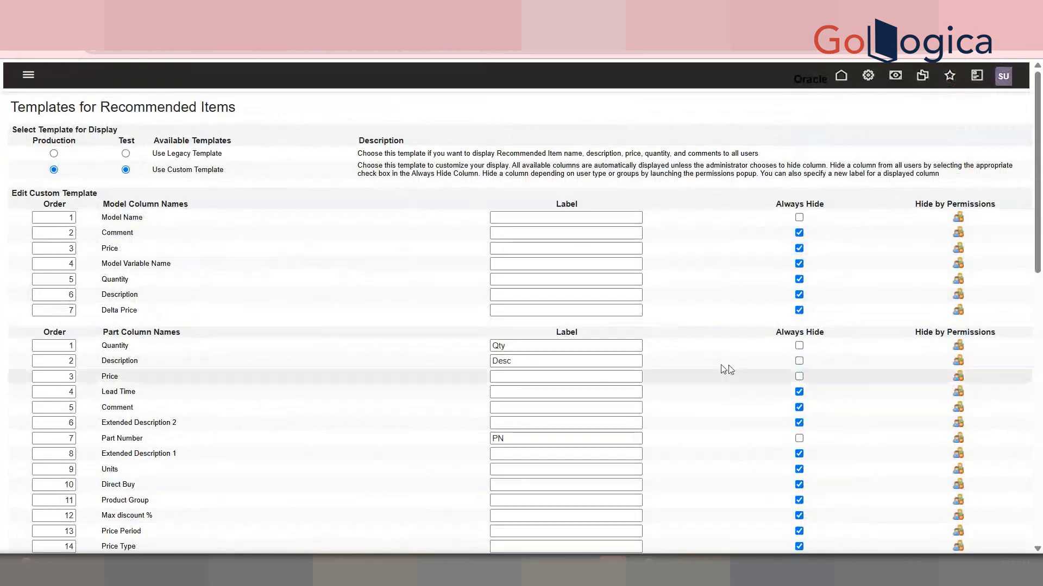
Read the Legacy and Custom template descriptions and compare them with the configuration's recommended parts
drag(185, 156, 314, 127)
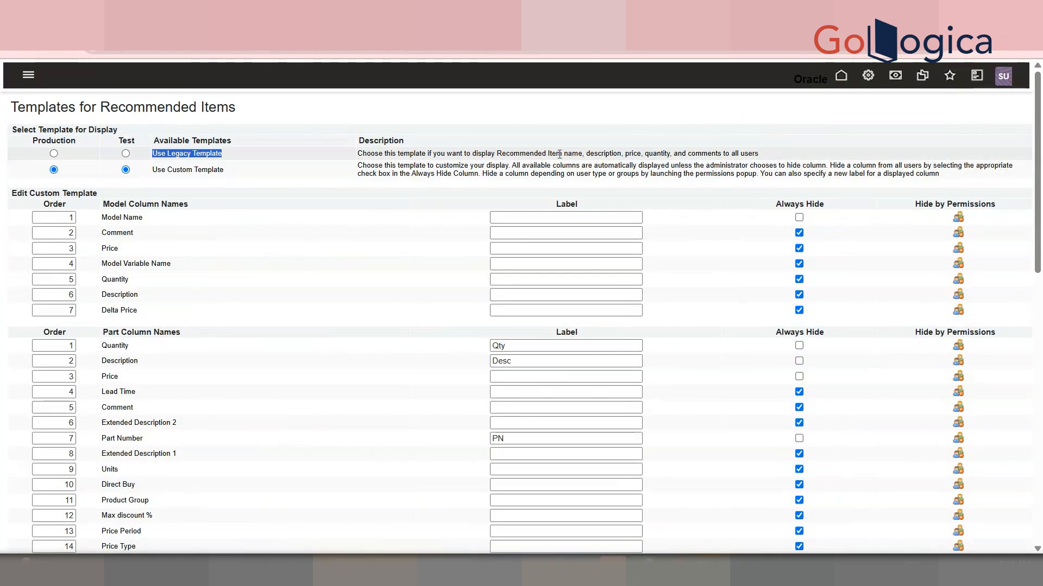
click(700, 154)
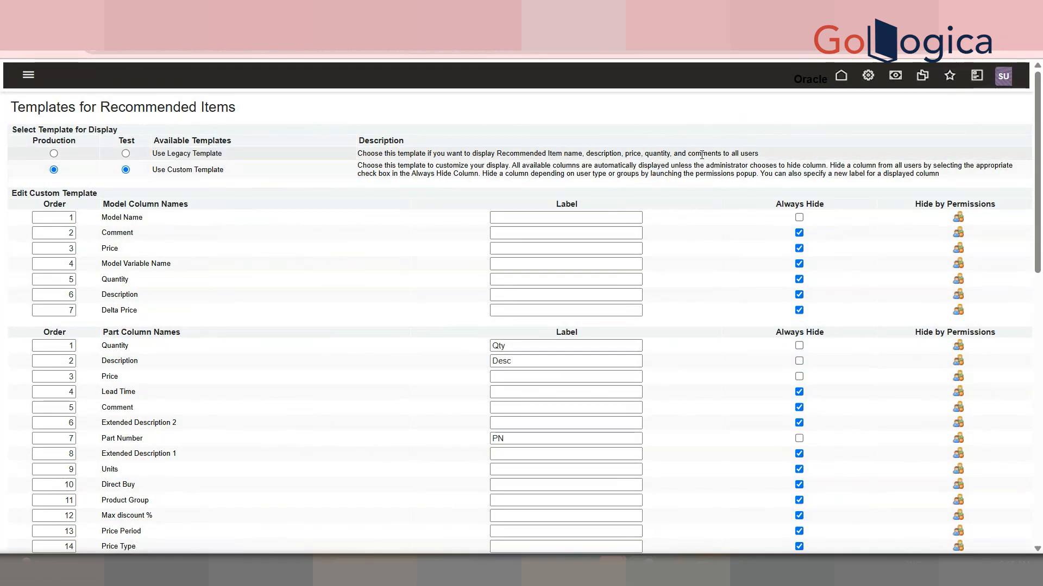
double_click(702, 155)
triple_click(471, 171)
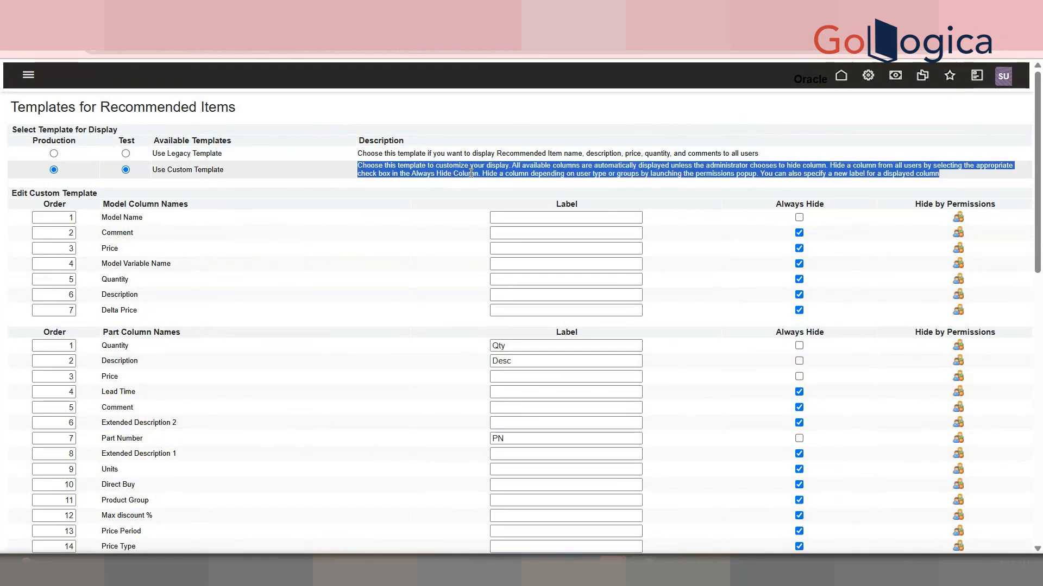
drag(1042, 157, 1034, 444)
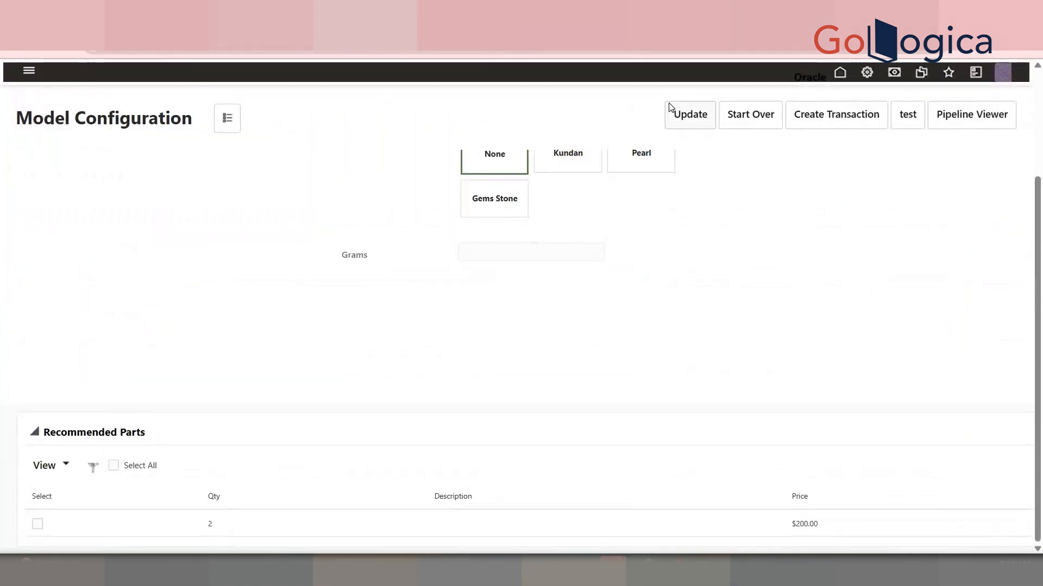
click(670, 107)
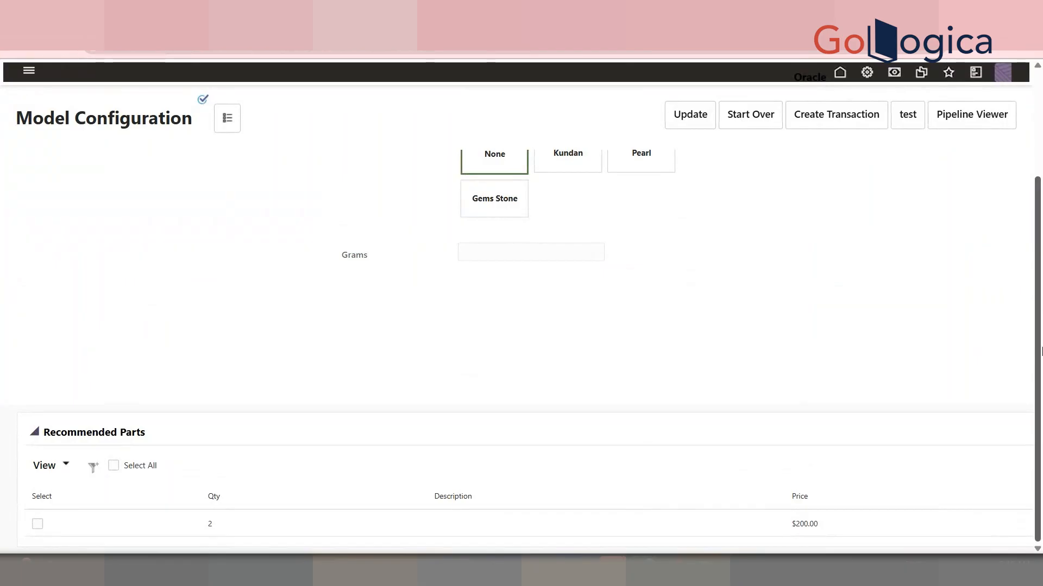
click(755, 121)
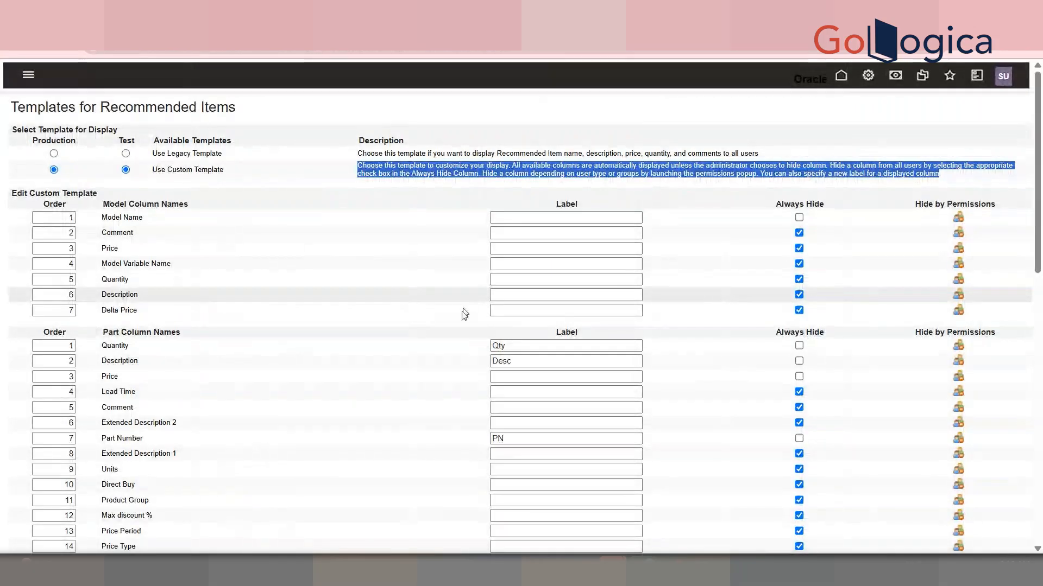
mouse_move(1039, 125)
mouse_down()
mouse_move(1041, 391)
mouse_move(1041, 119)
mouse_up()
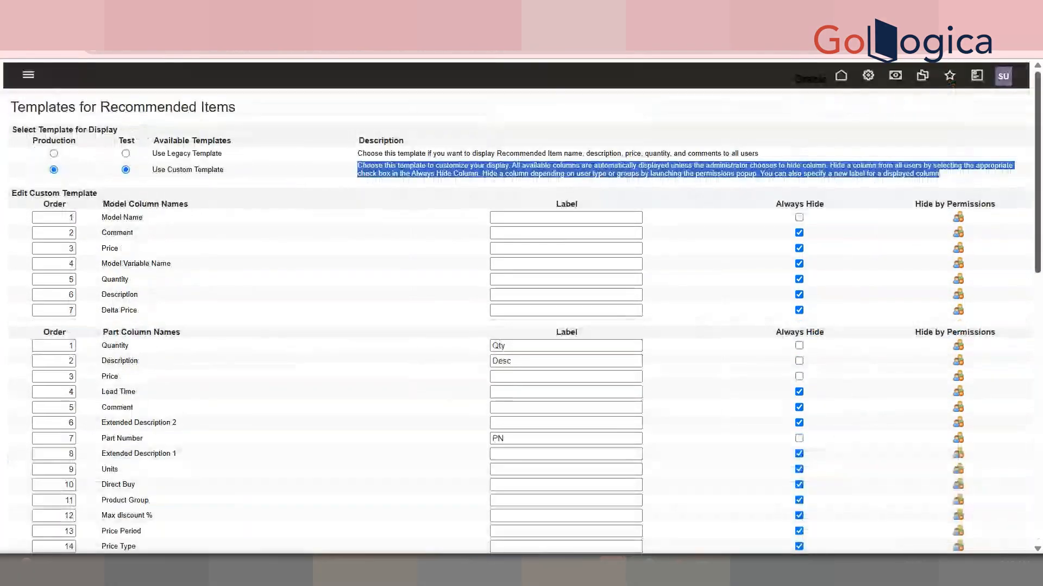
Review the custom template's part column settings and permission options, then leave the template page
click(1026, 54)
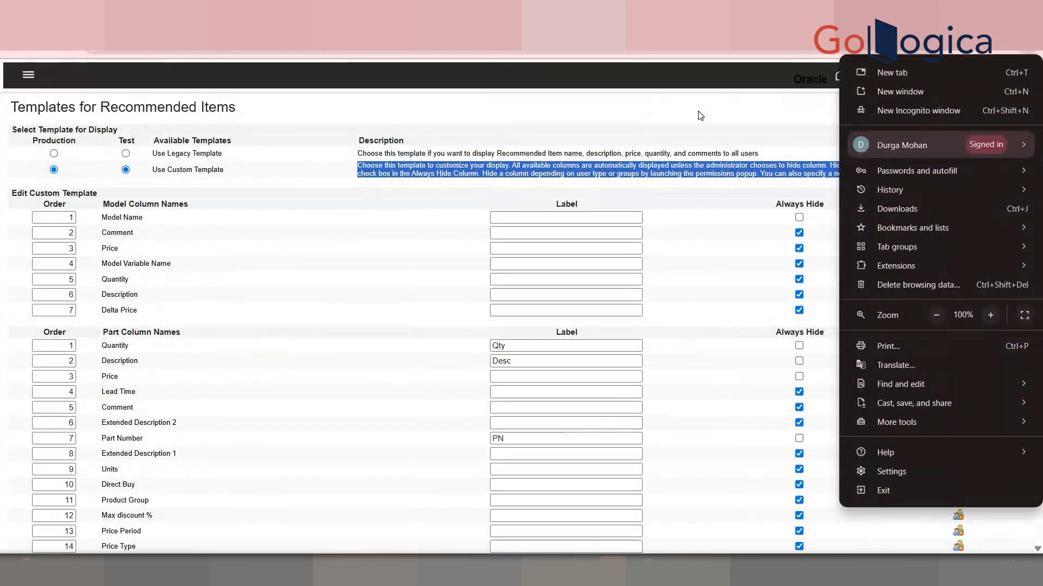
click(698, 114)
scroll(1041, 193, down, 3)
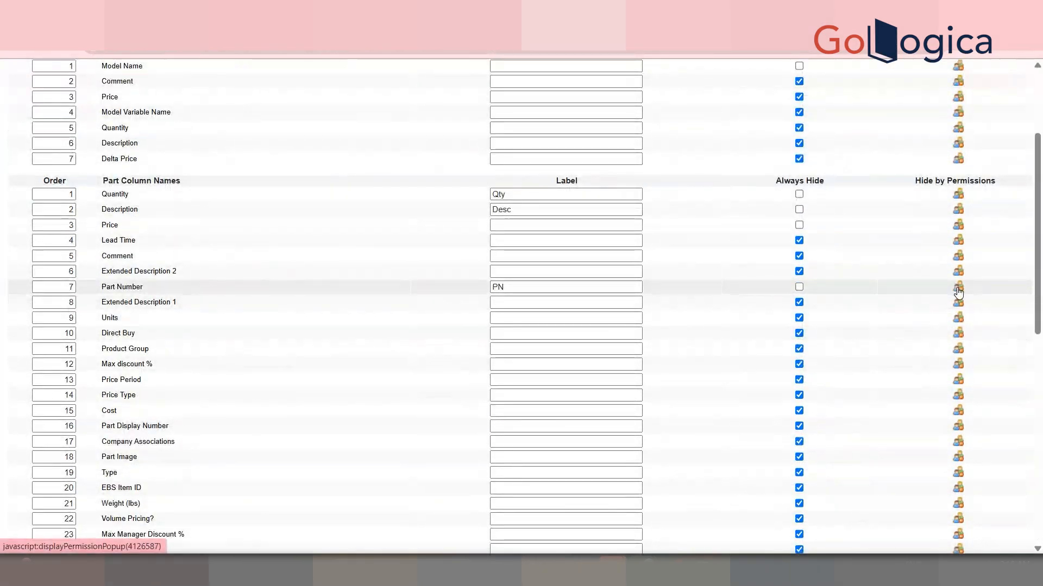
click(958, 304)
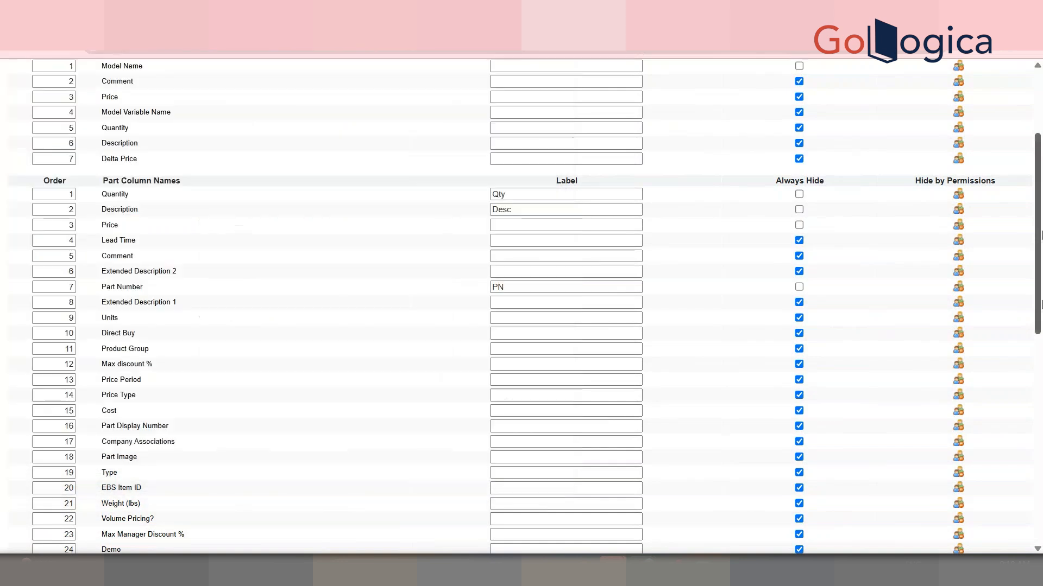
scroll(1012, 496, down, 10)
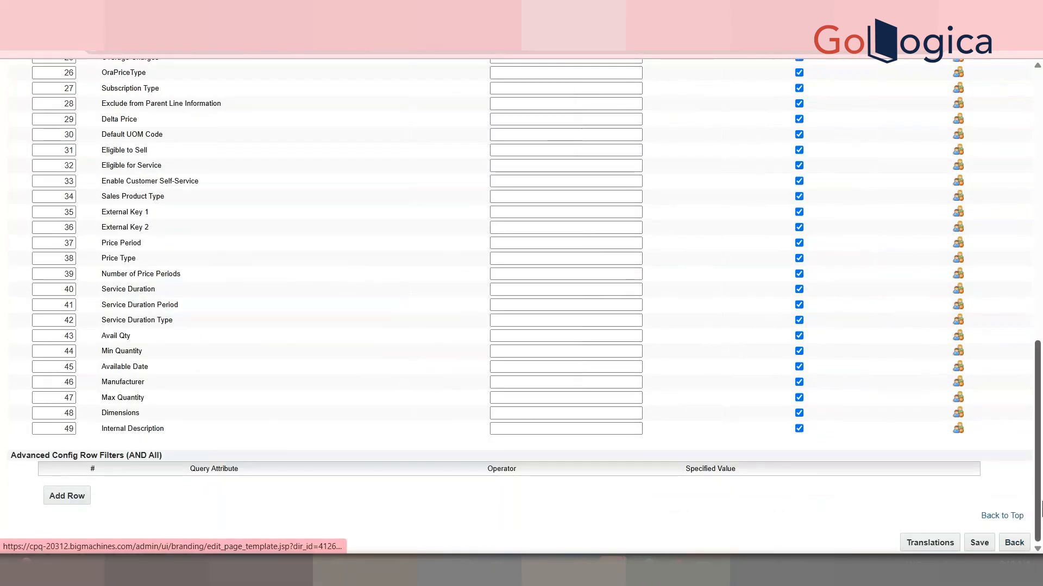
click(1013, 543)
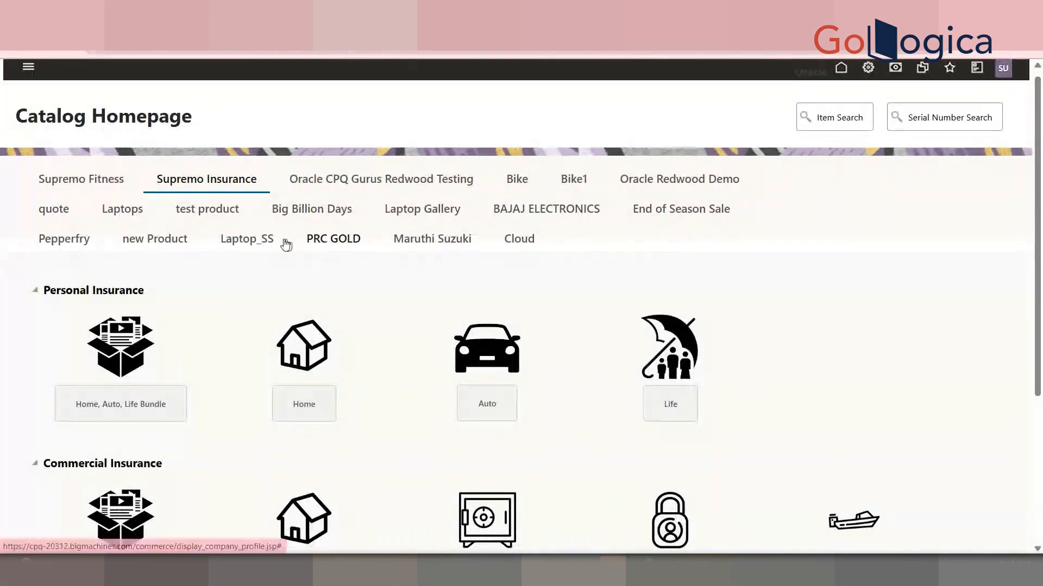
Browse the Model List and Product Line page templates and preview their default templates
click(332, 246)
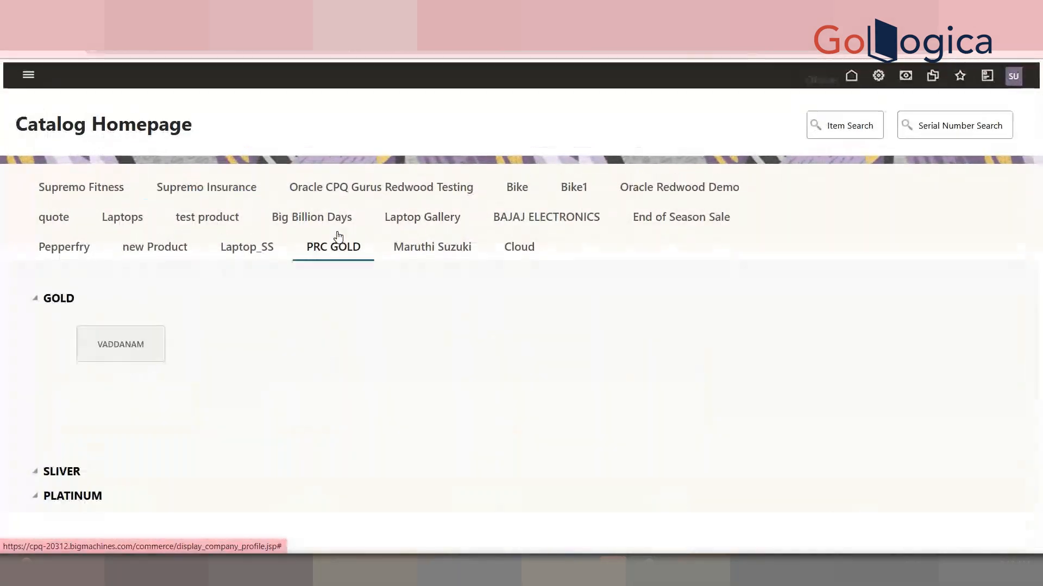
click(145, 341)
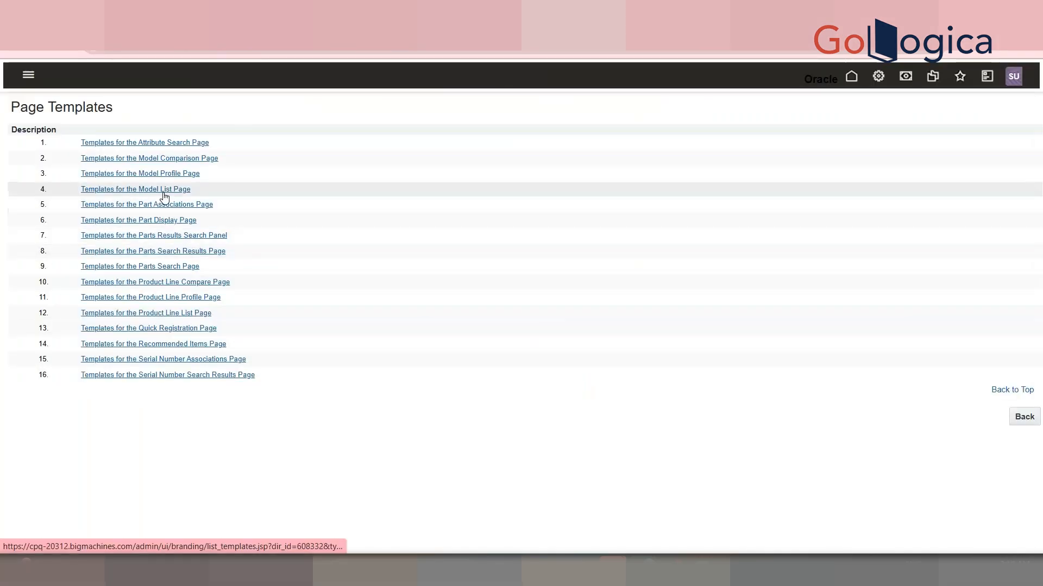
click(164, 194)
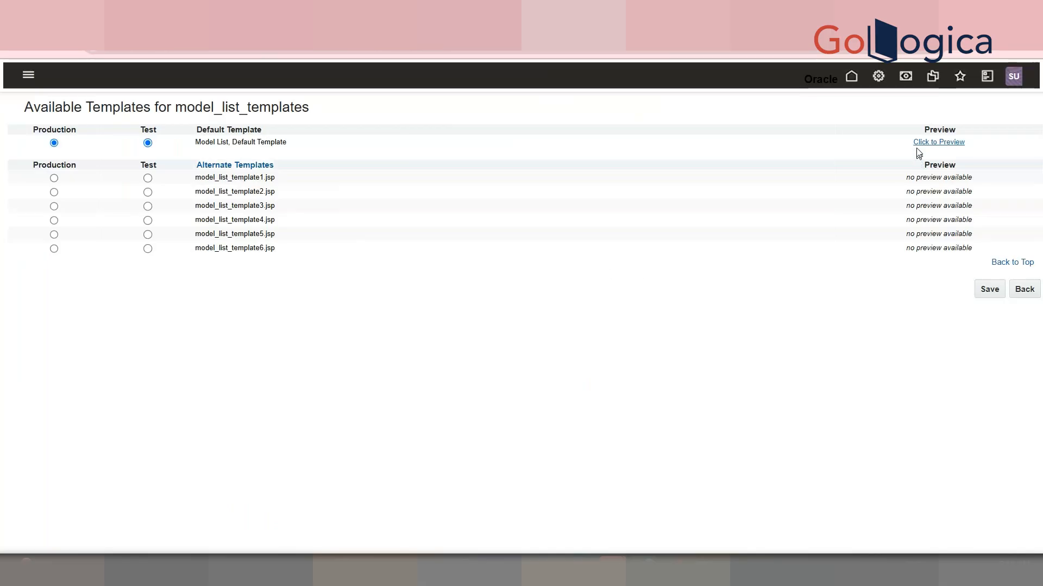
click(940, 142)
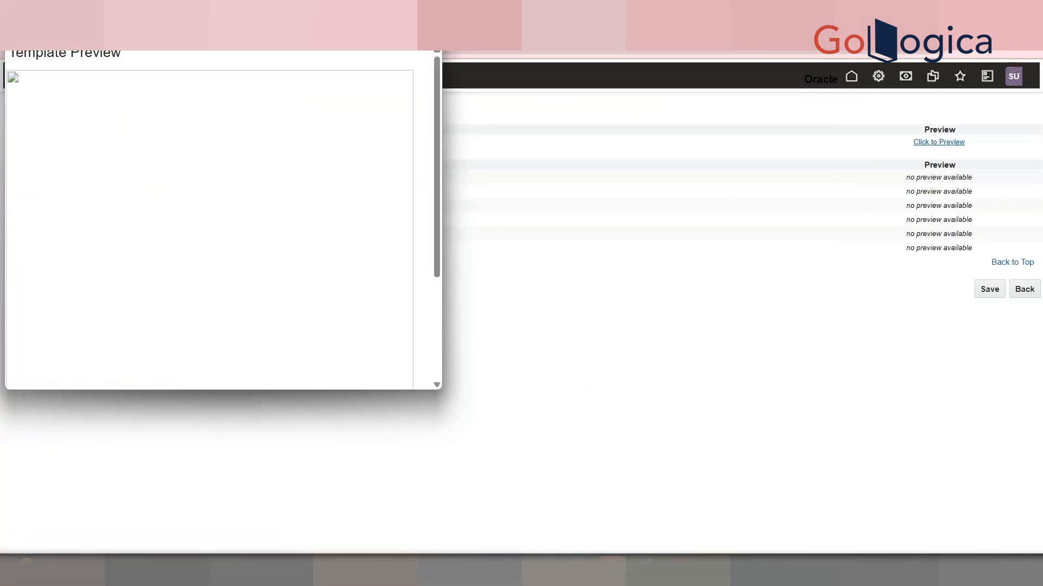
click(428, 15)
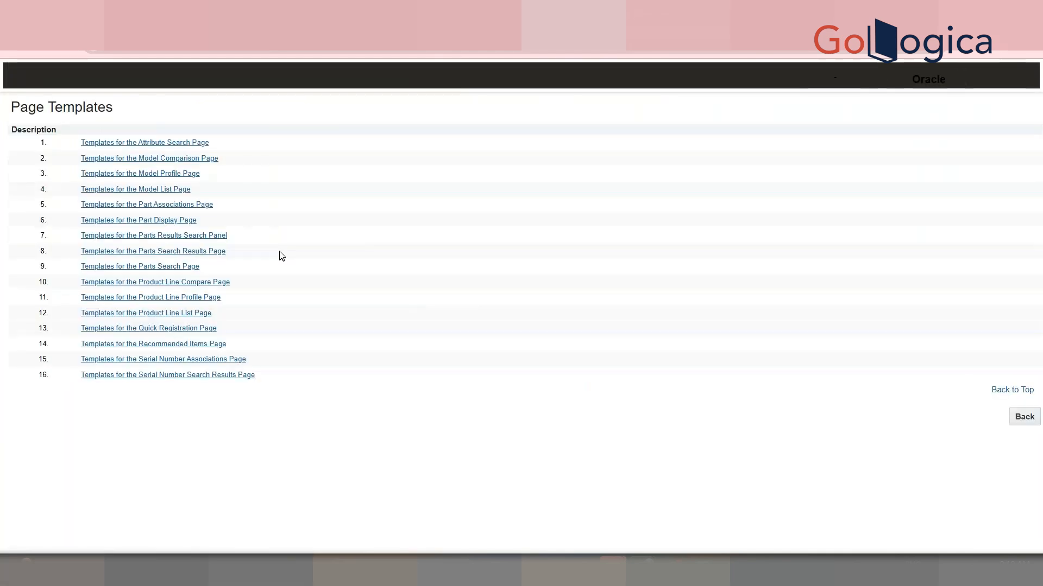
click(183, 299)
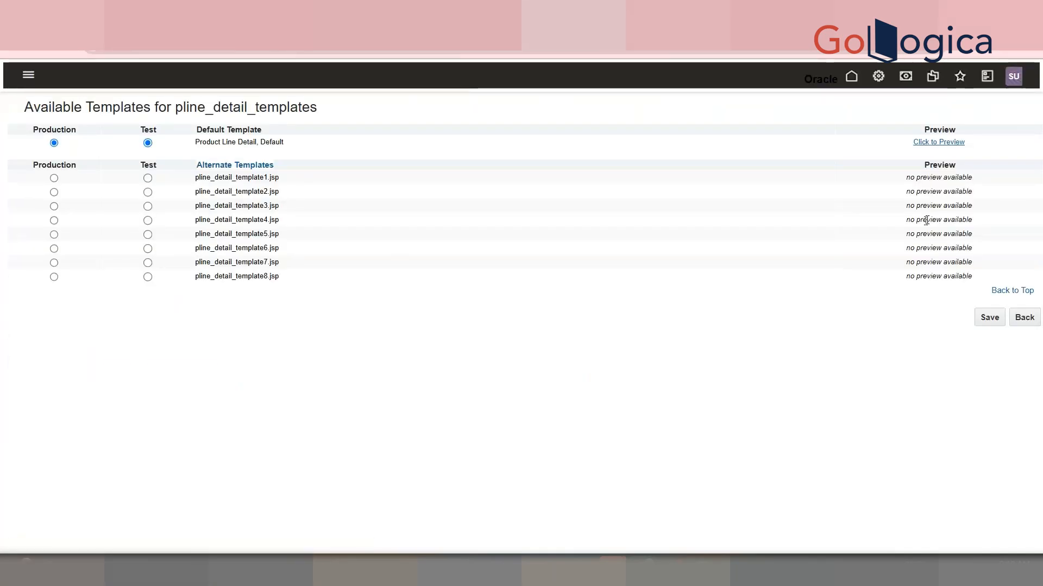
click(923, 142)
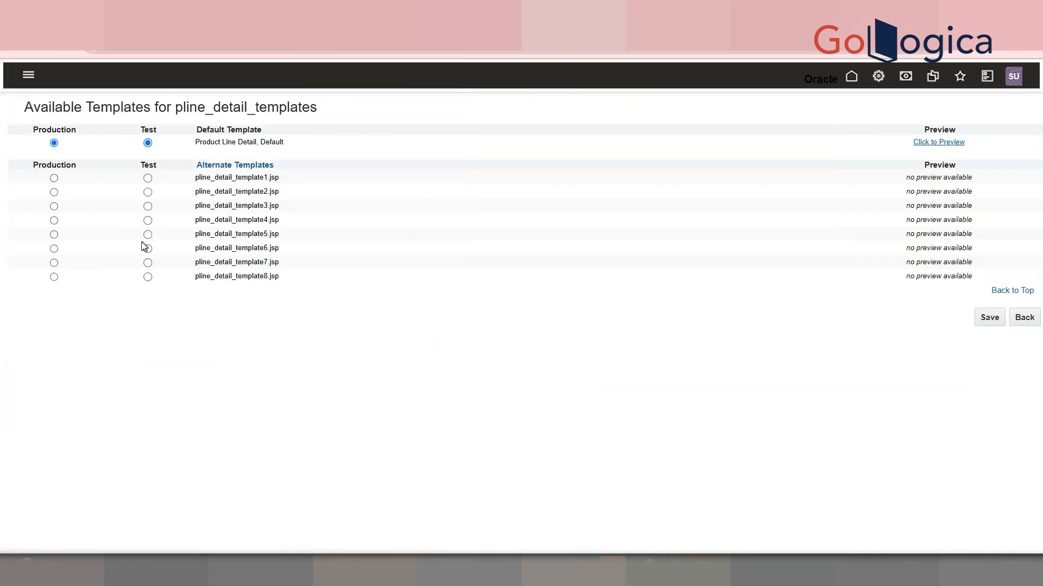
click(147, 235)
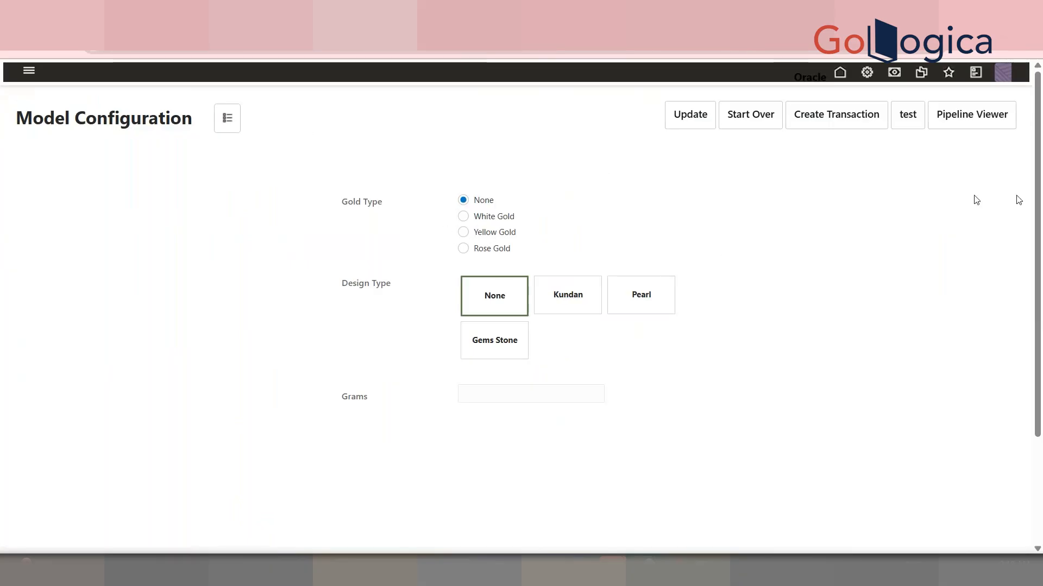
Examine the recommended parts table and price summary in the VADDANAM configuration
drag(1038, 228, 1041, 387)
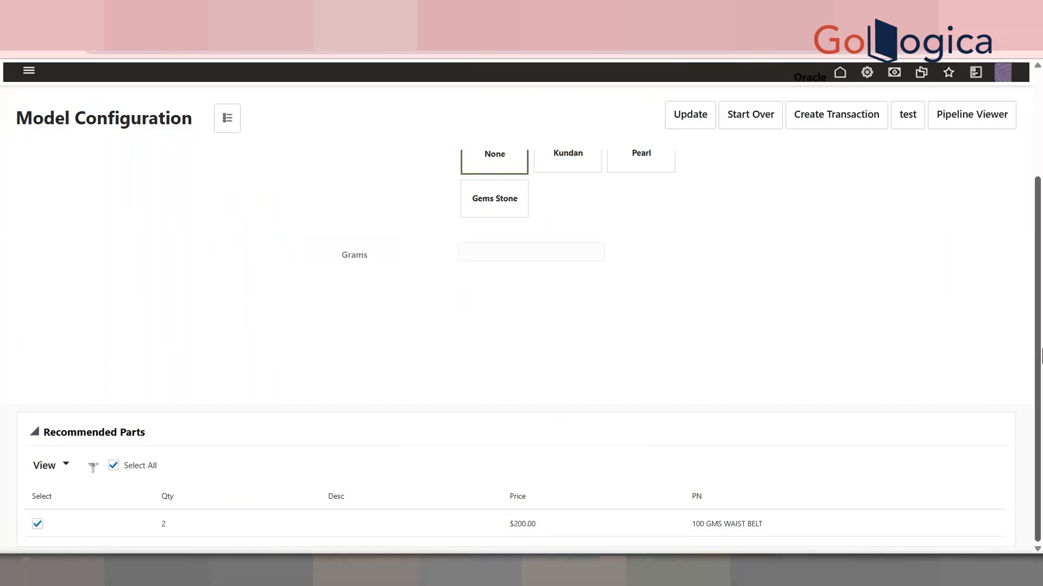
scroll(1039, 179, up, 2)
click(227, 118)
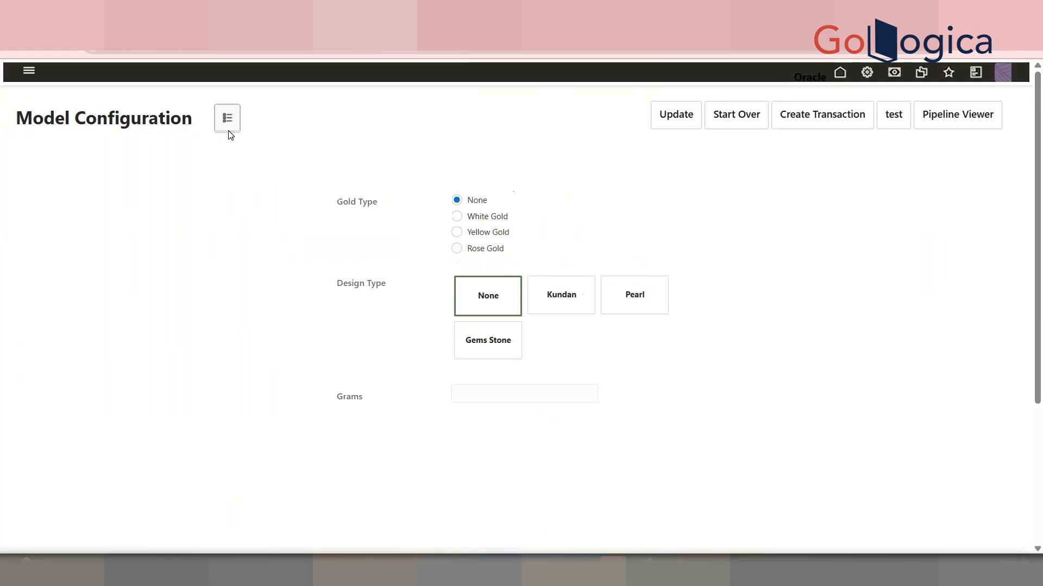
drag(826, 115, 896, 129)
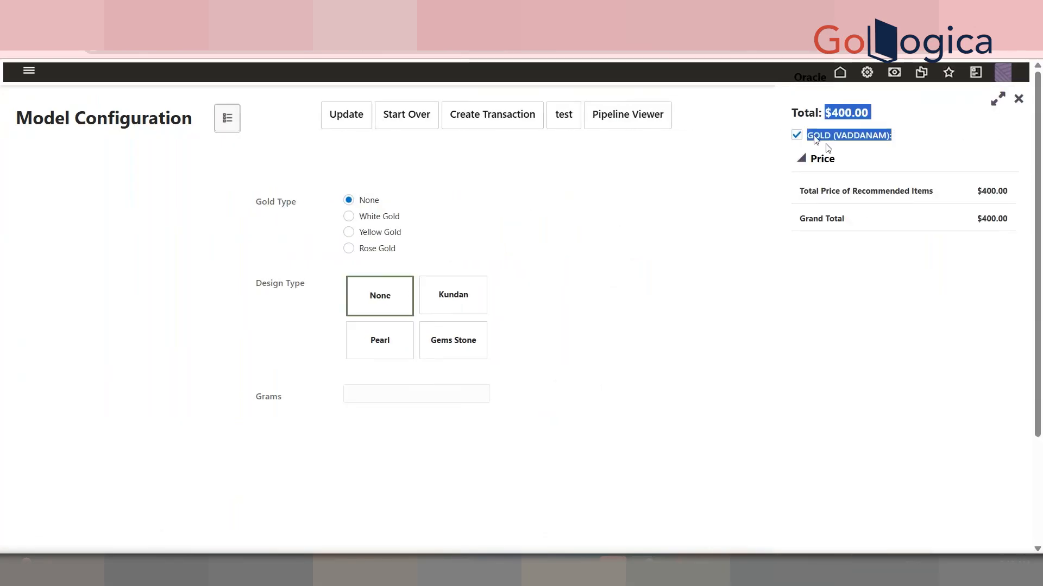
Open the VADDANAM recommended item rule through Catalog Definition quick links, mark it Mandatory, and save it
click(681, 12)
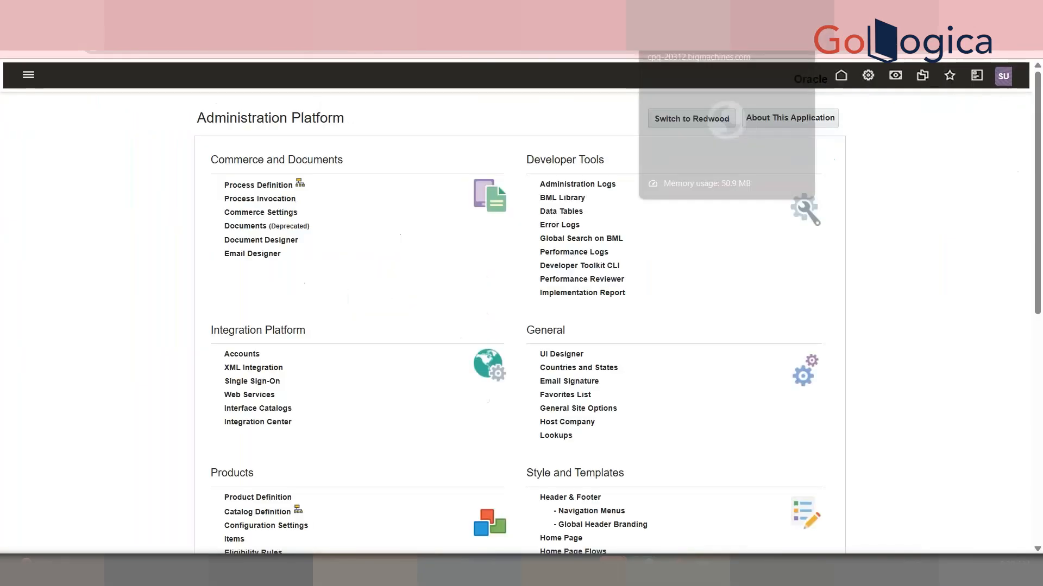
drag(1041, 223, 1041, 368)
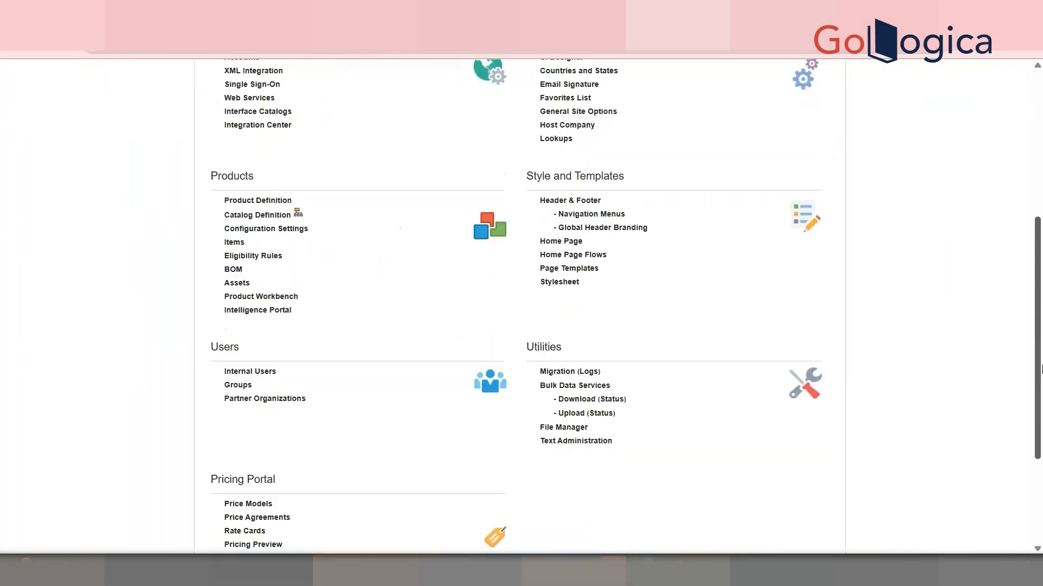
click(298, 215)
click(140, 146)
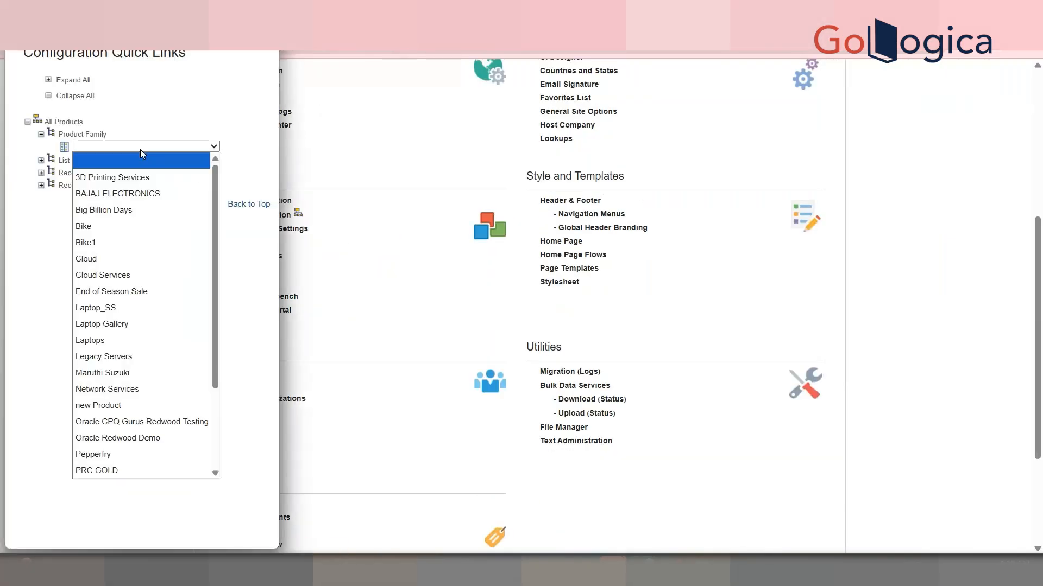
click(157, 470)
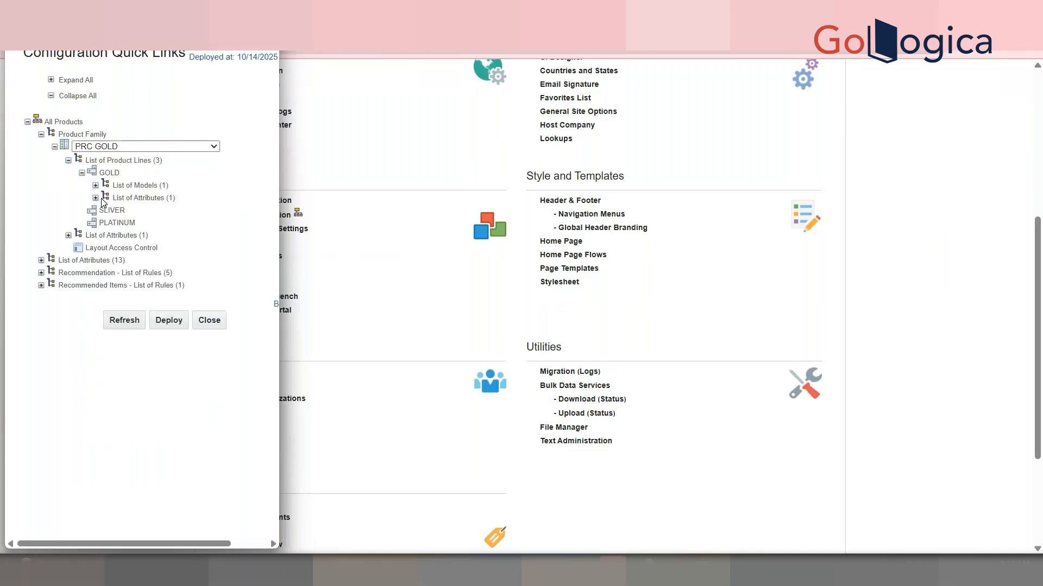
click(95, 186)
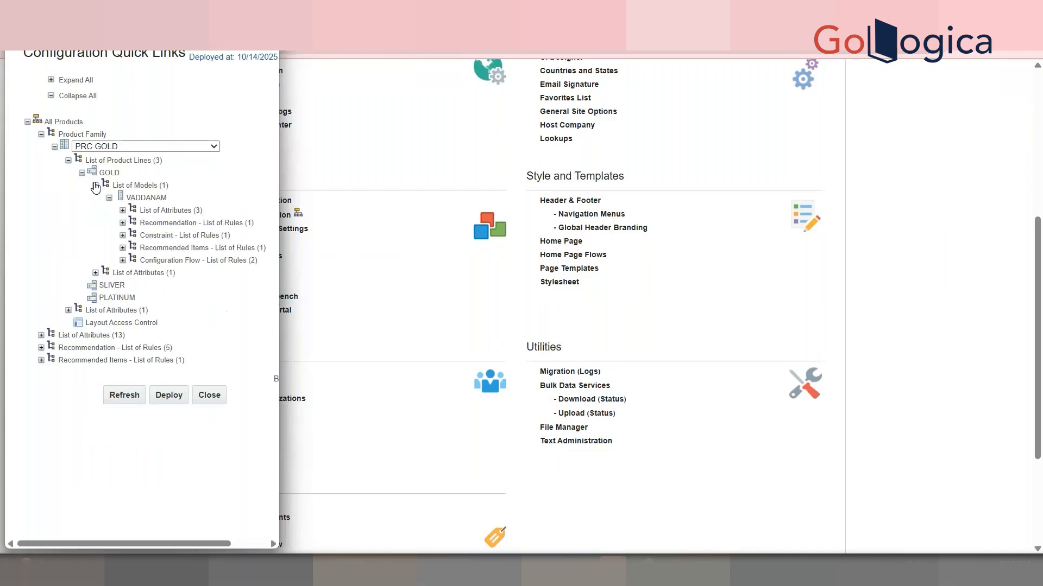
click(124, 249)
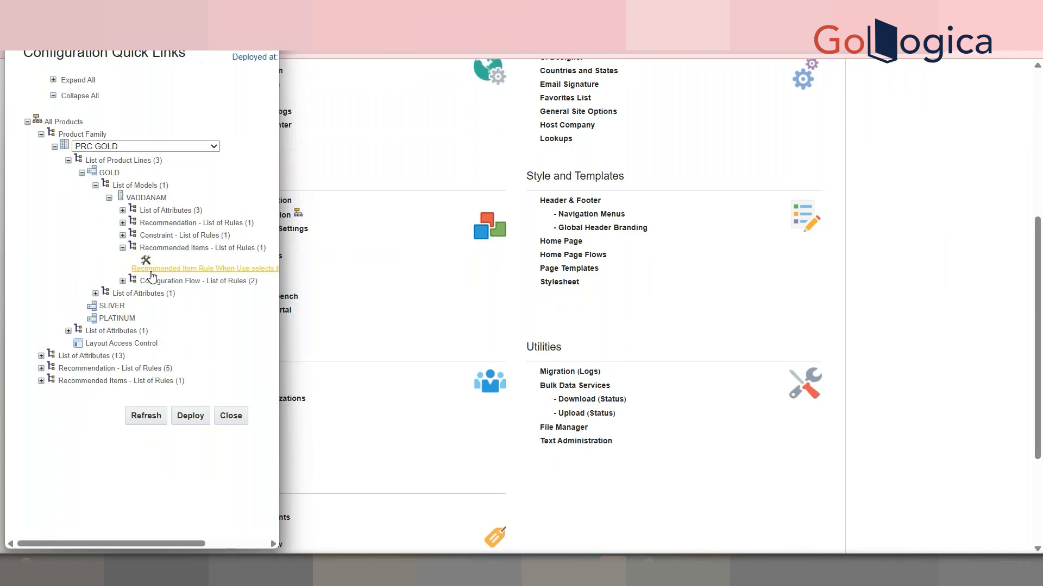
click(403, 158)
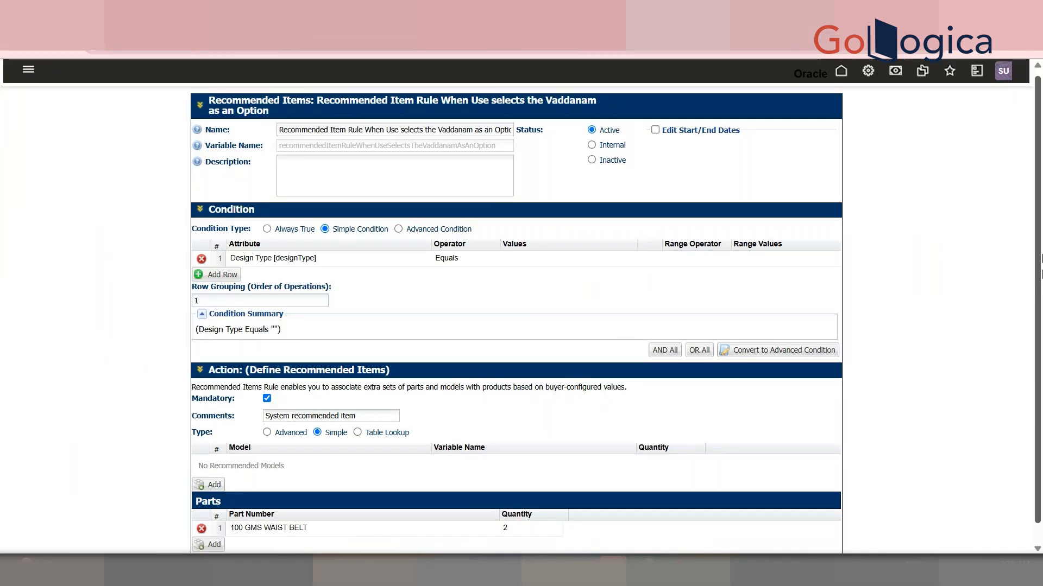
scroll(706, 435, down, 1)
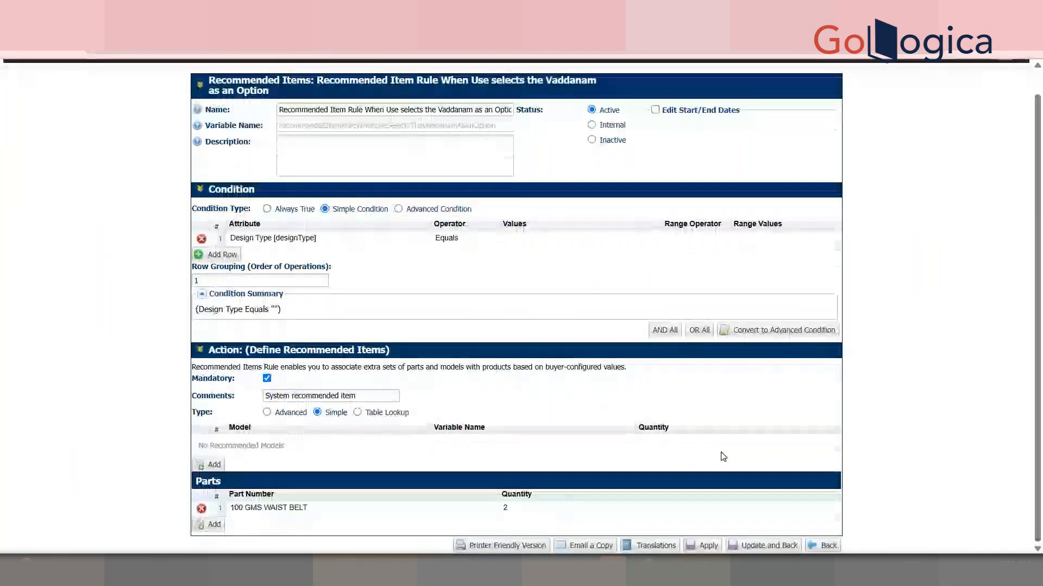
click(764, 545)
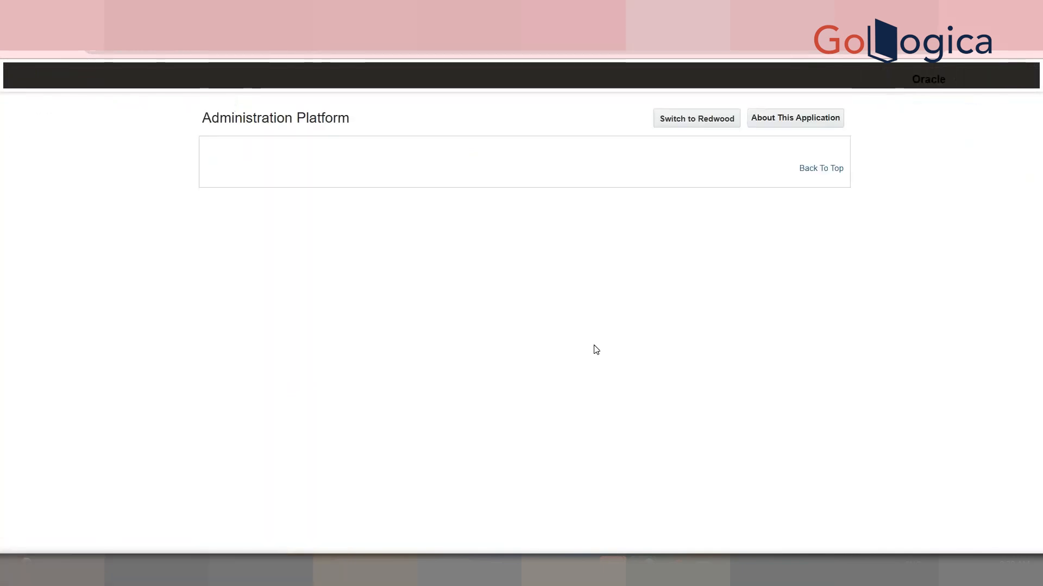
Refresh the PRC GOLD product family from Configuration Quick Links after locating the VADDANAM recommended item rule
scroll(298, 261, down, 4)
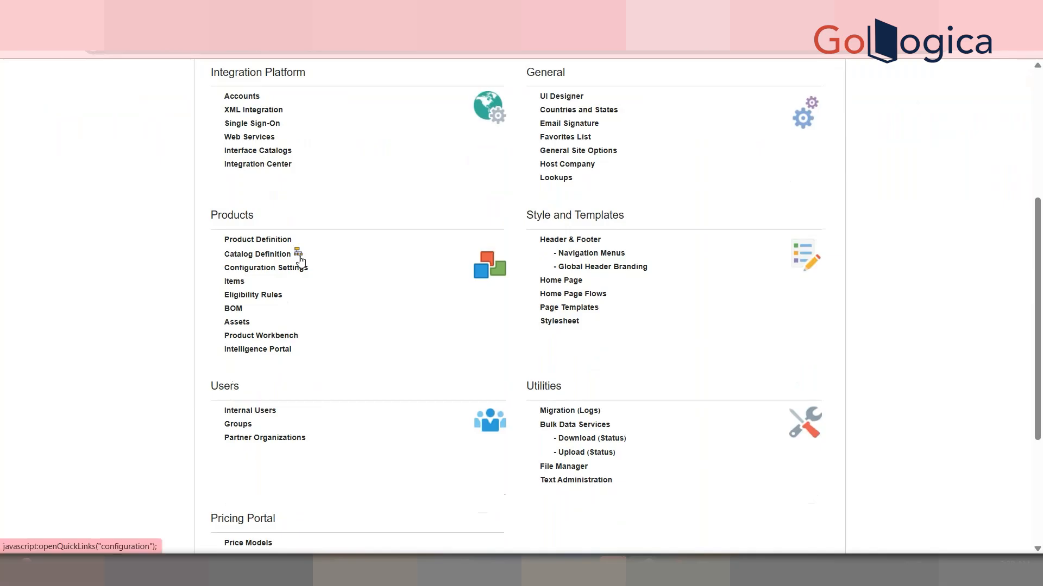
click(296, 267)
click(165, 145)
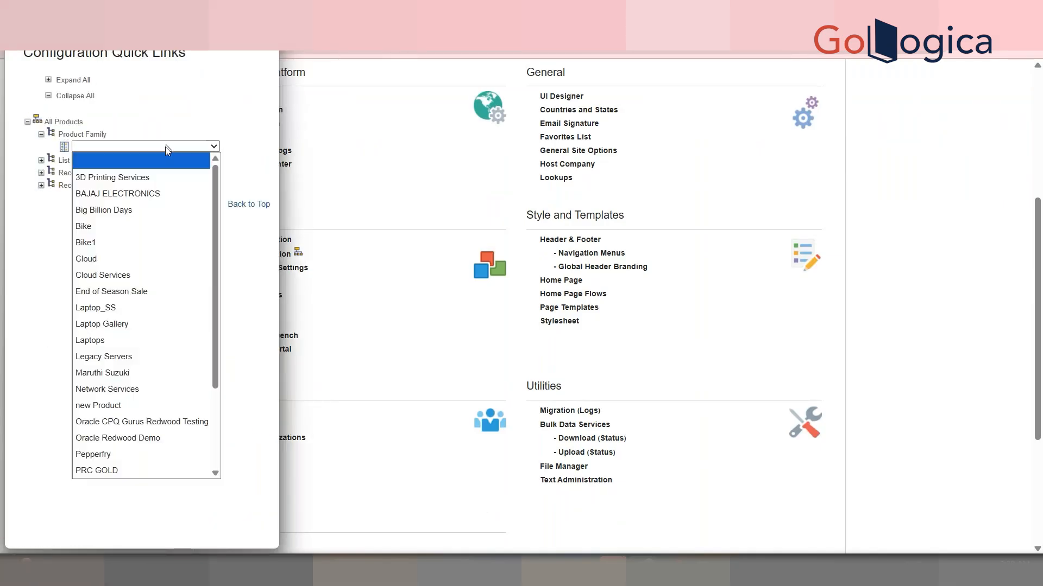
drag(212, 309, 216, 395)
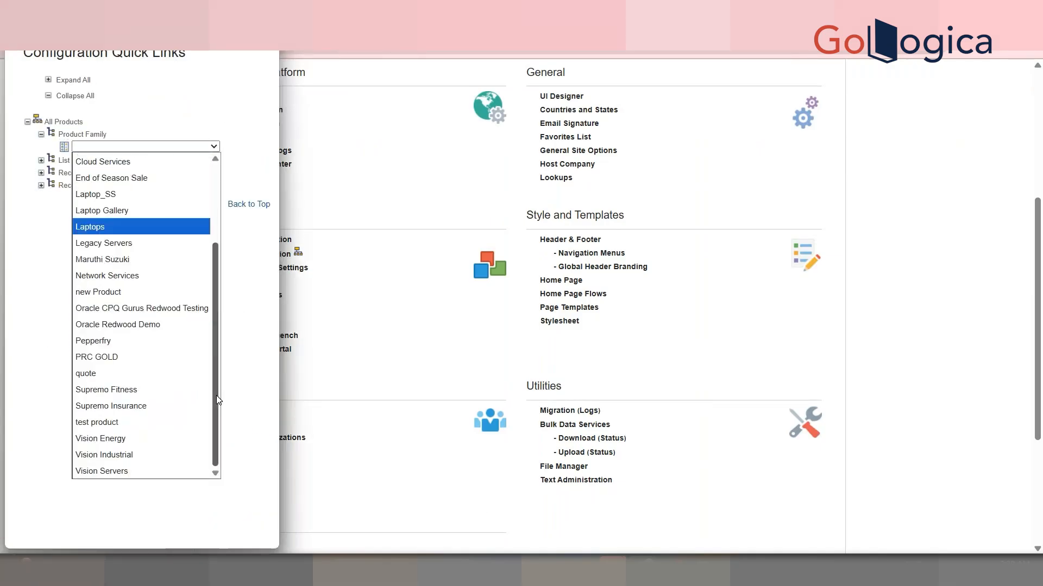
click(120, 361)
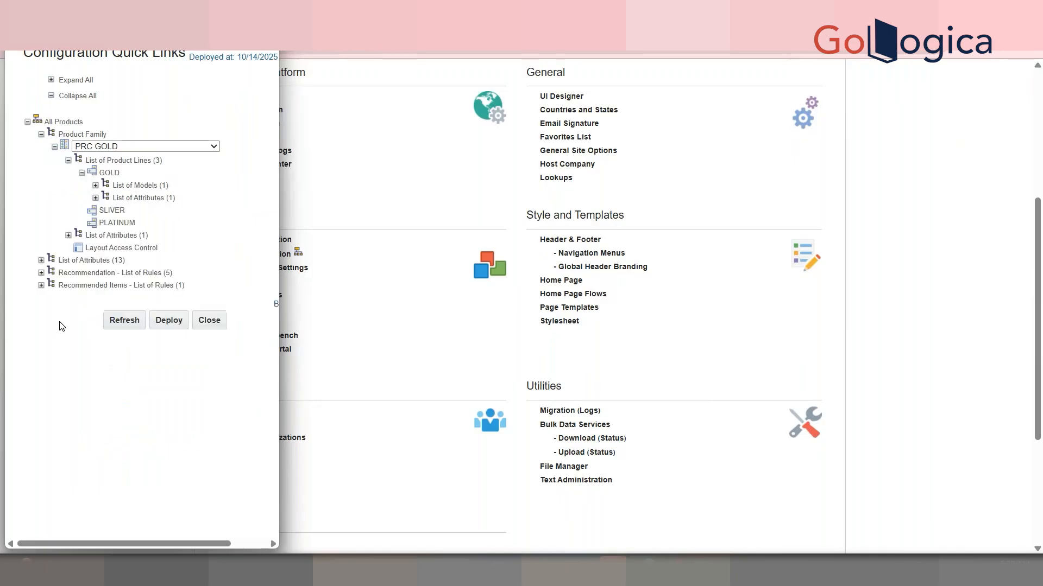
click(95, 186)
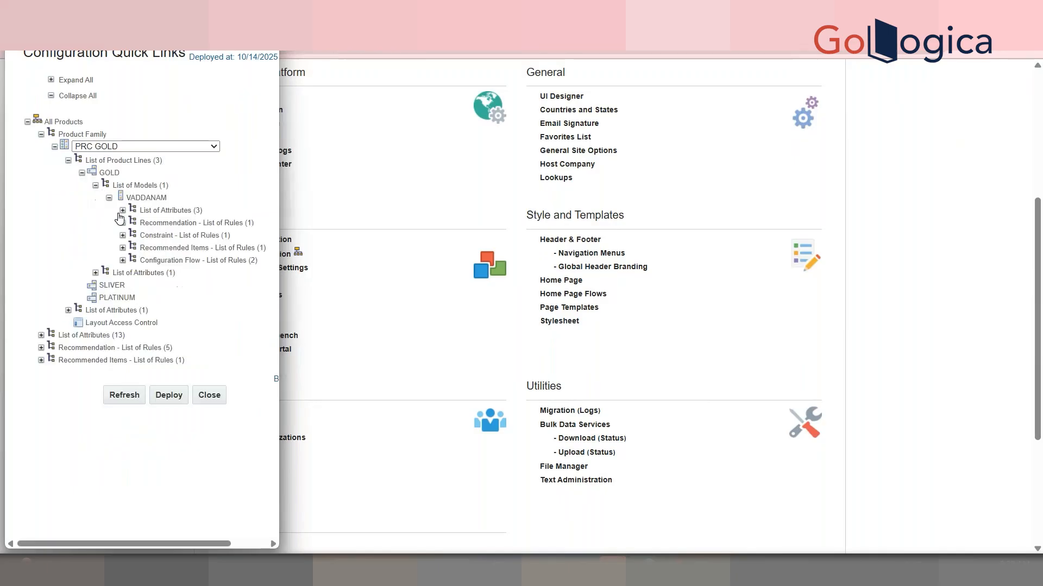
click(123, 248)
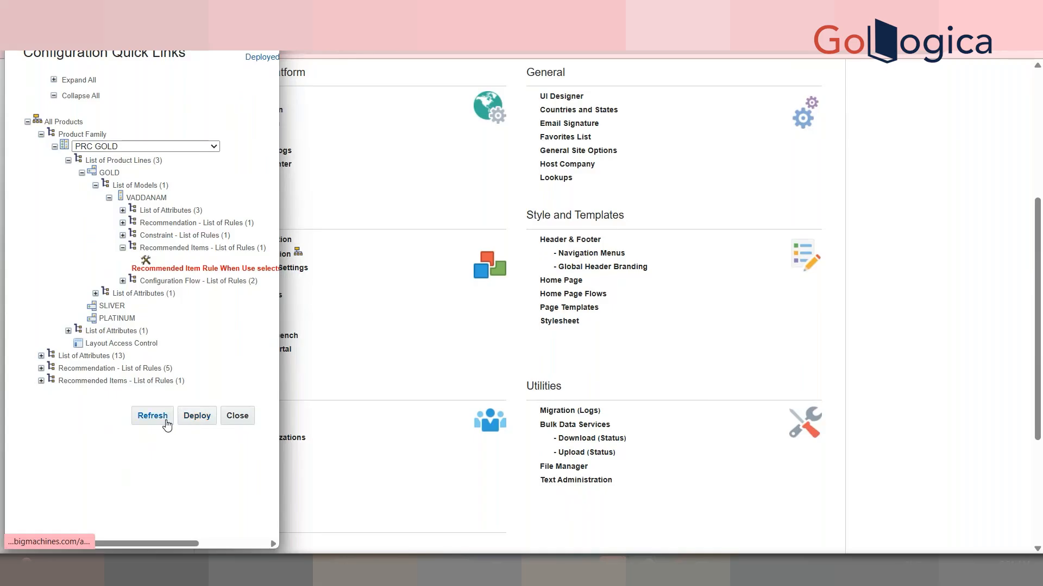
click(153, 416)
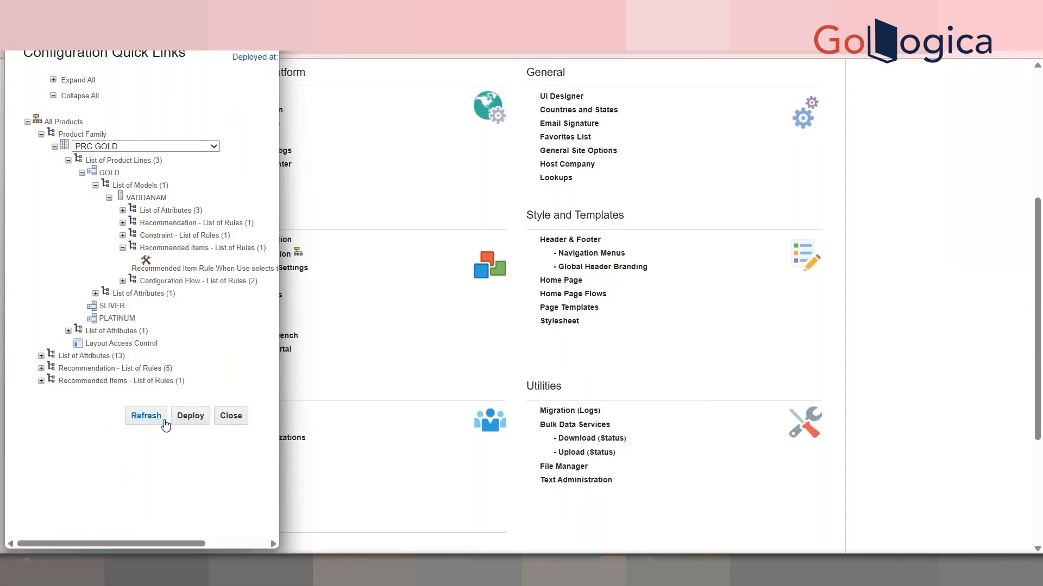
click(450, 194)
Start over the VADDANAM configuration and inspect its mandatory parts section and price summary
scroll(456, 153, down, 2)
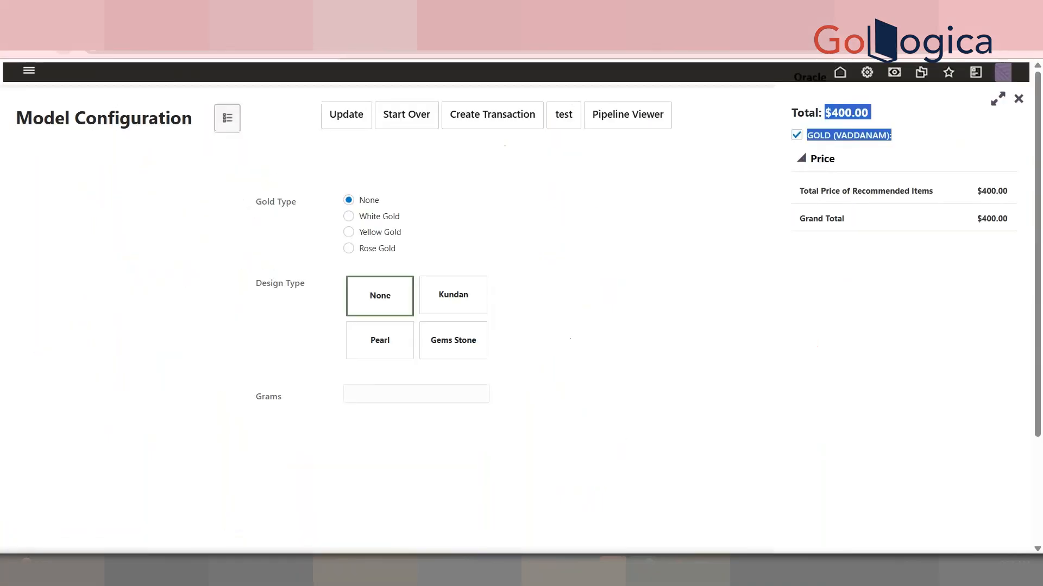
click(348, 118)
drag(1041, 208, 1042, 410)
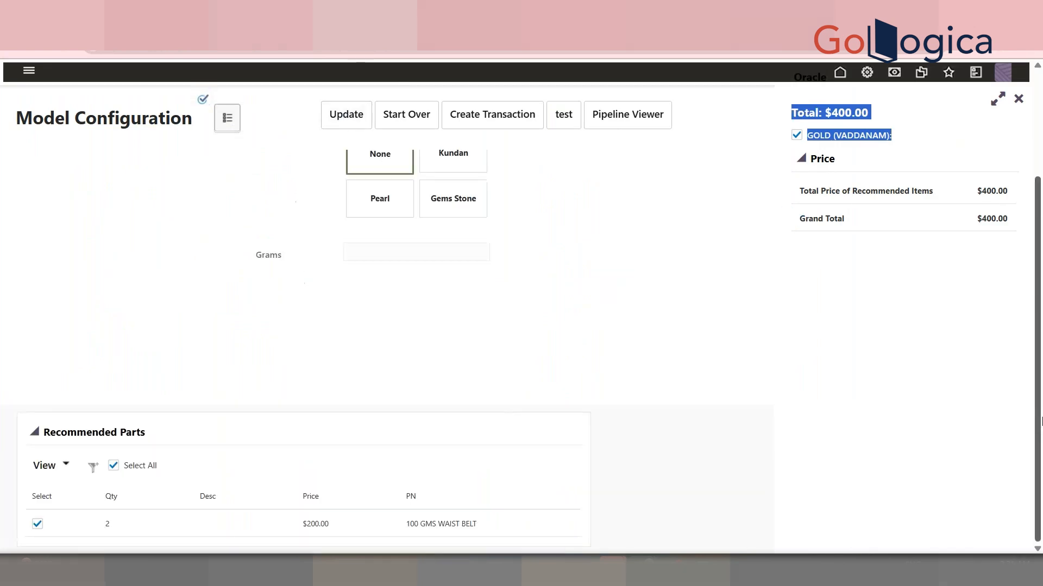
click(407, 115)
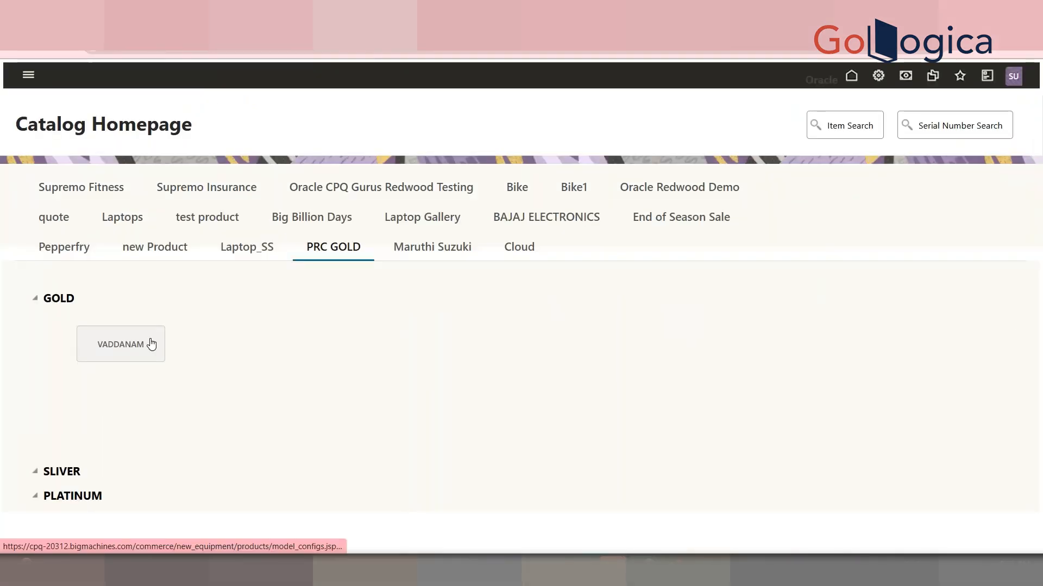
click(151, 344)
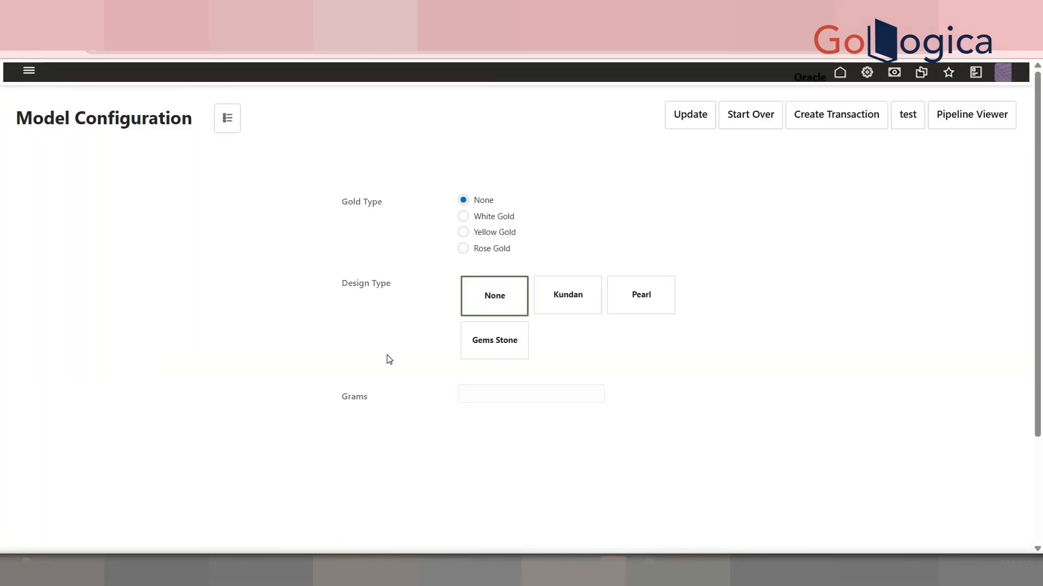
click(222, 120)
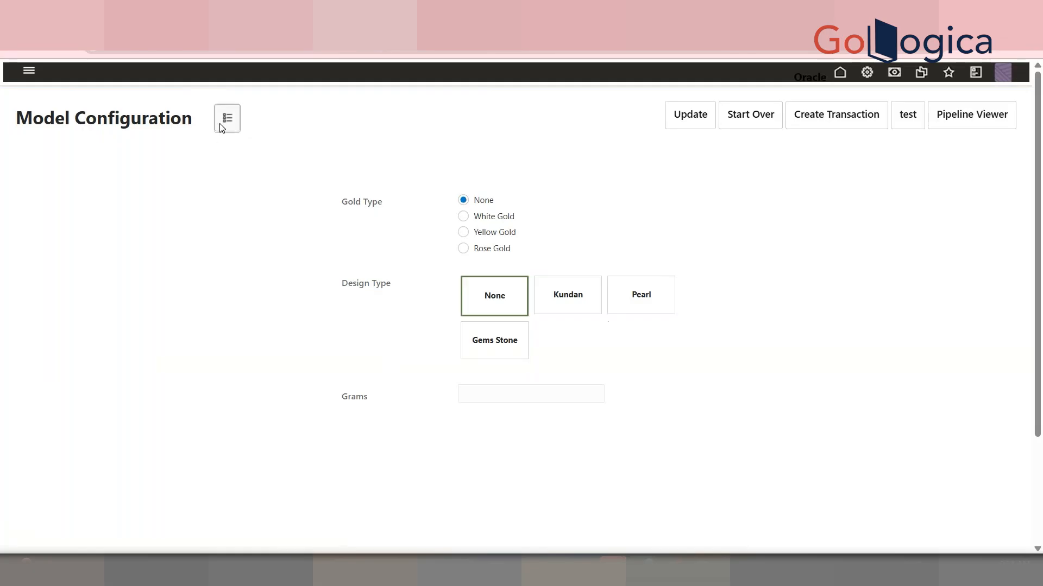
scroll(503, 418, down, 3)
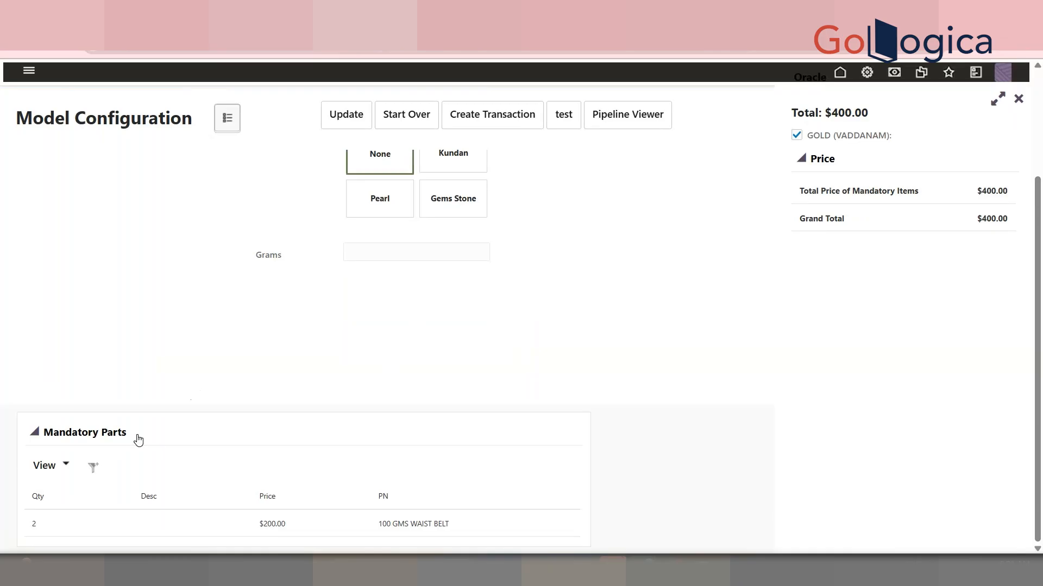
drag(139, 440, 44, 442)
click(44, 442)
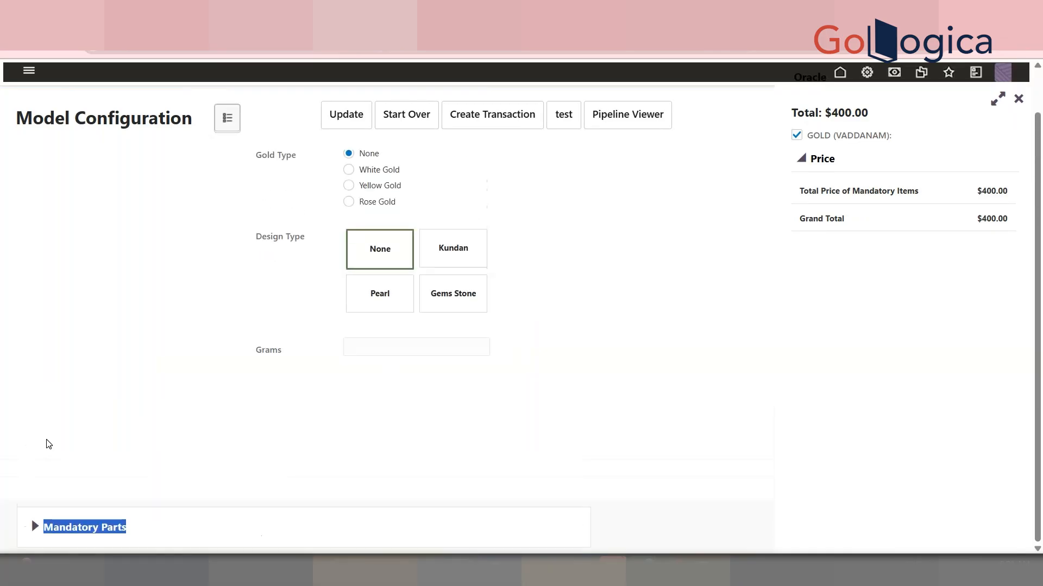
click(32, 535)
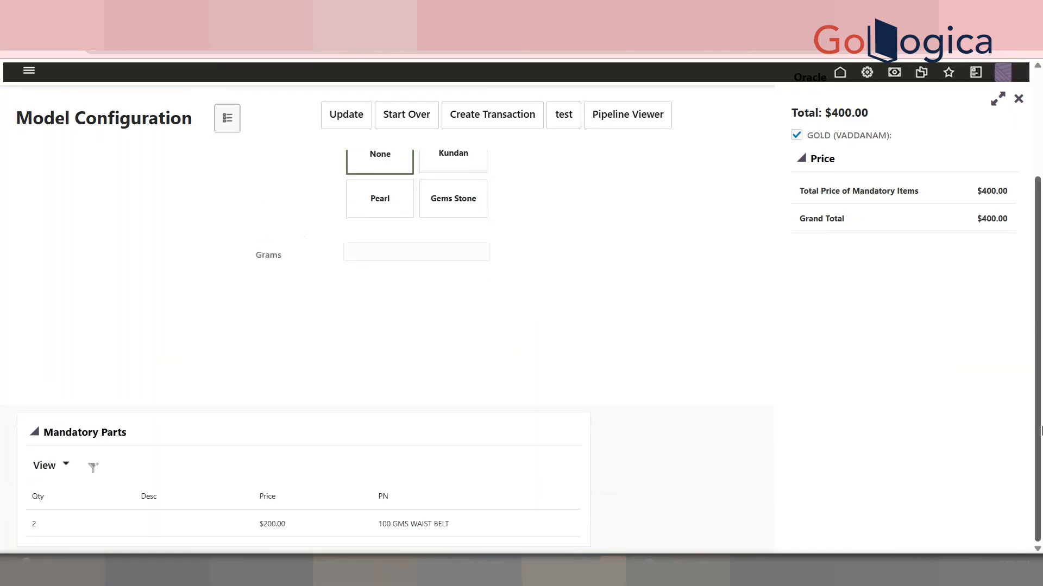
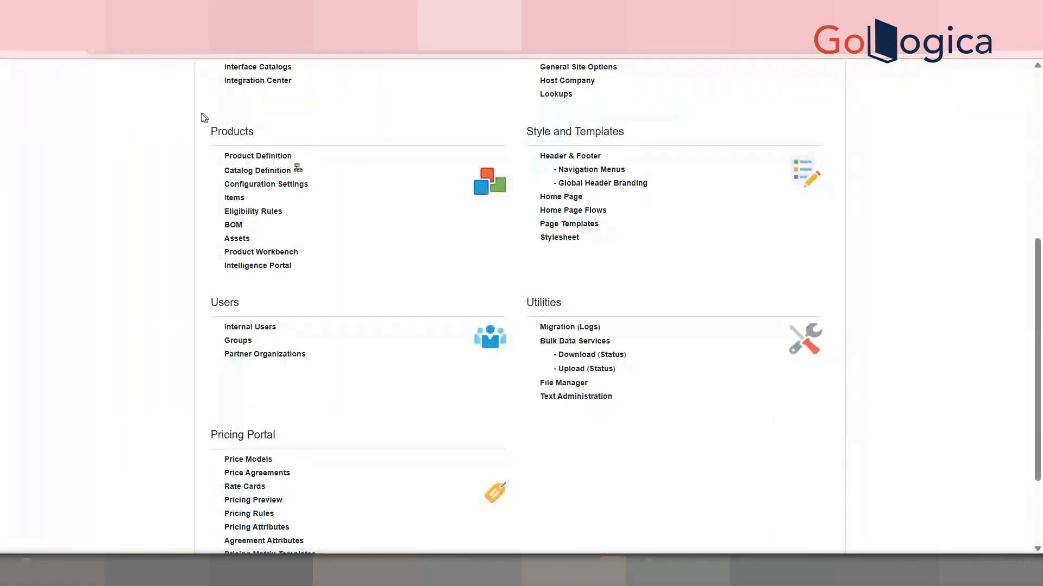
Navigate through the PRC GOLD product family and GOLD product line to open the VADDANAM recommended item rule
click(257, 172)
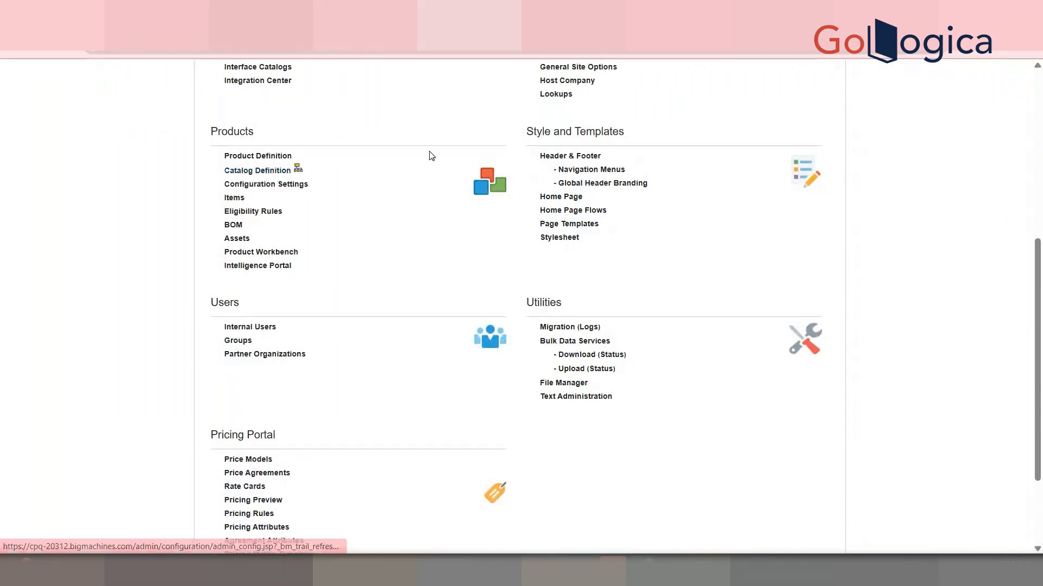
click(539, 147)
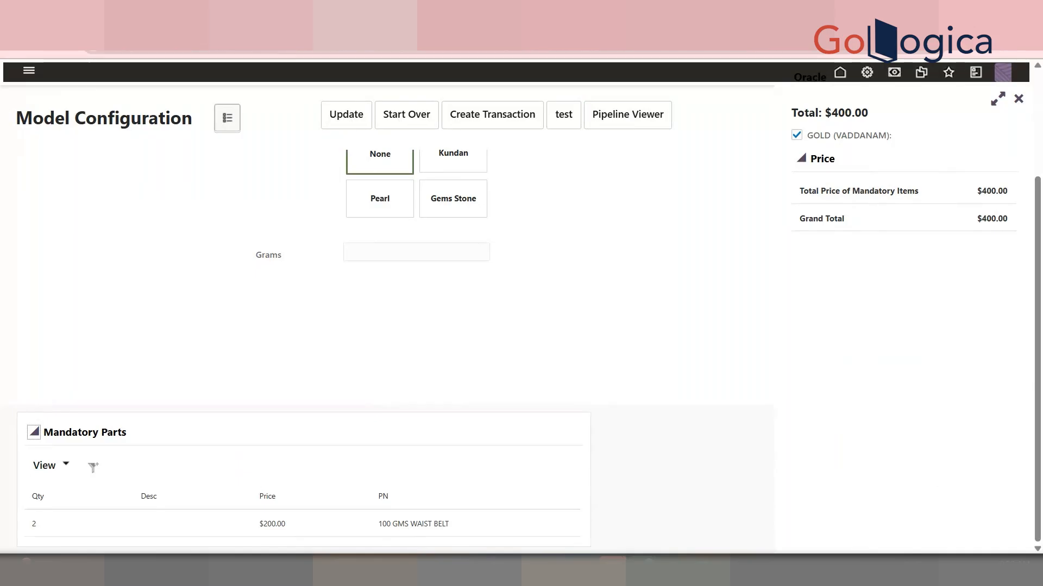
click(456, 11)
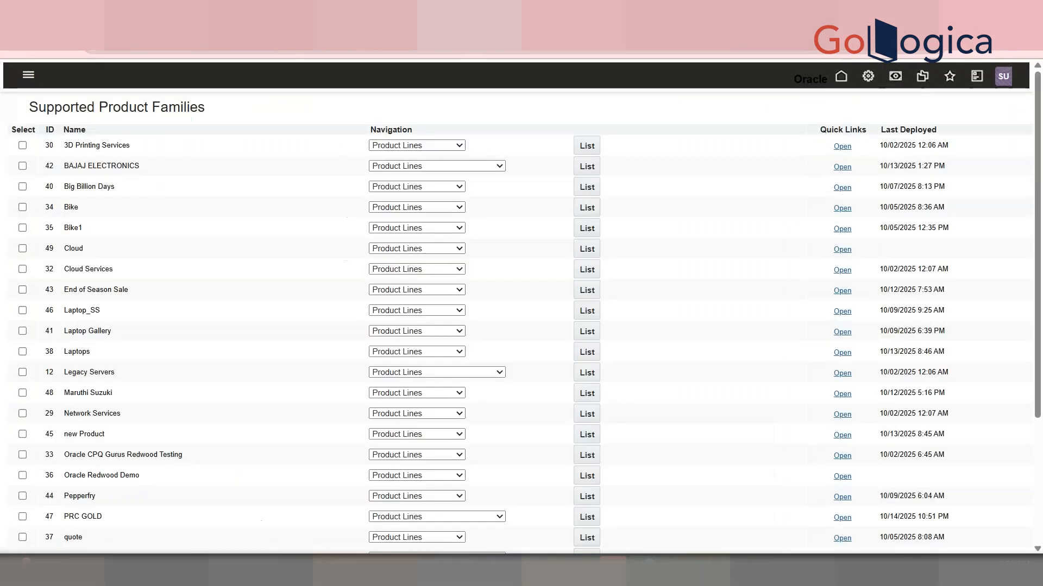
scroll(661, 398, down, 2)
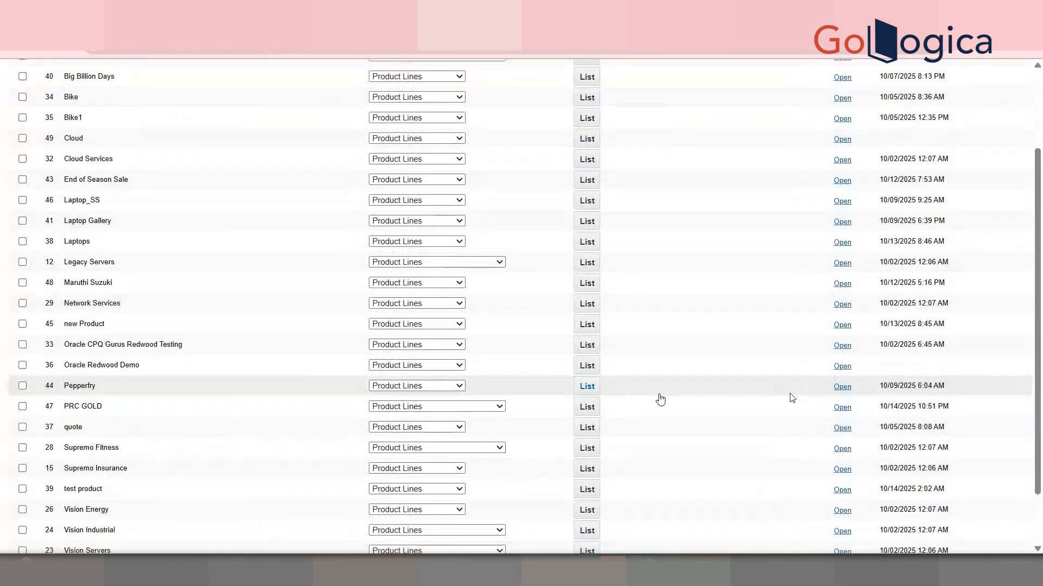
click(592, 408)
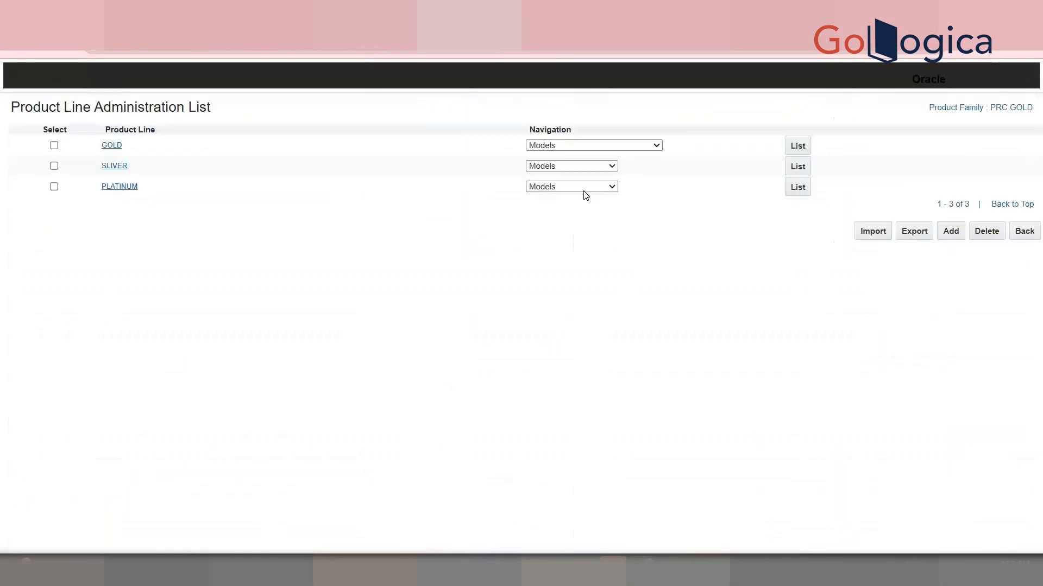
click(797, 146)
click(655, 144)
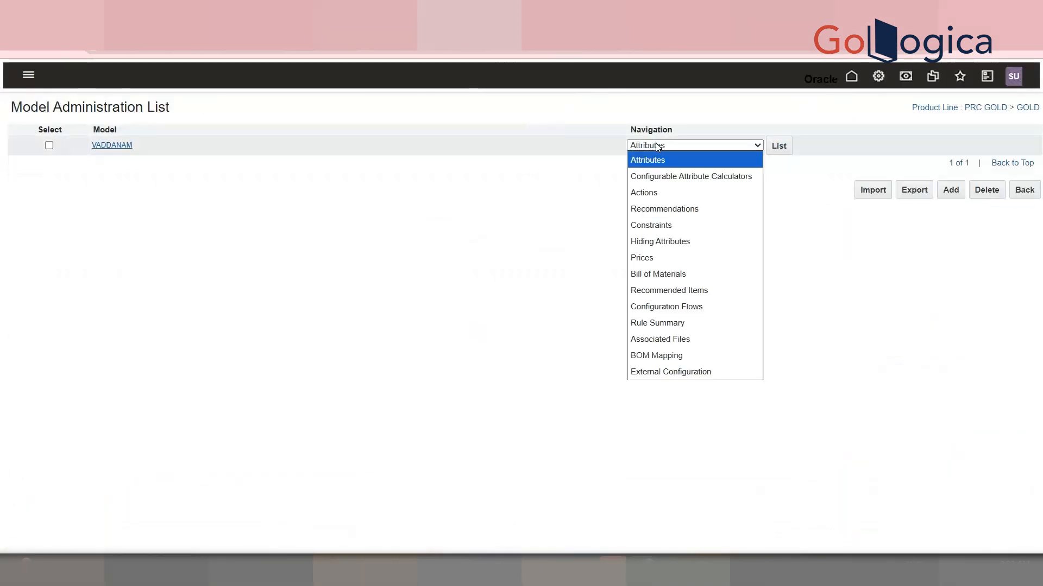
click(680, 289)
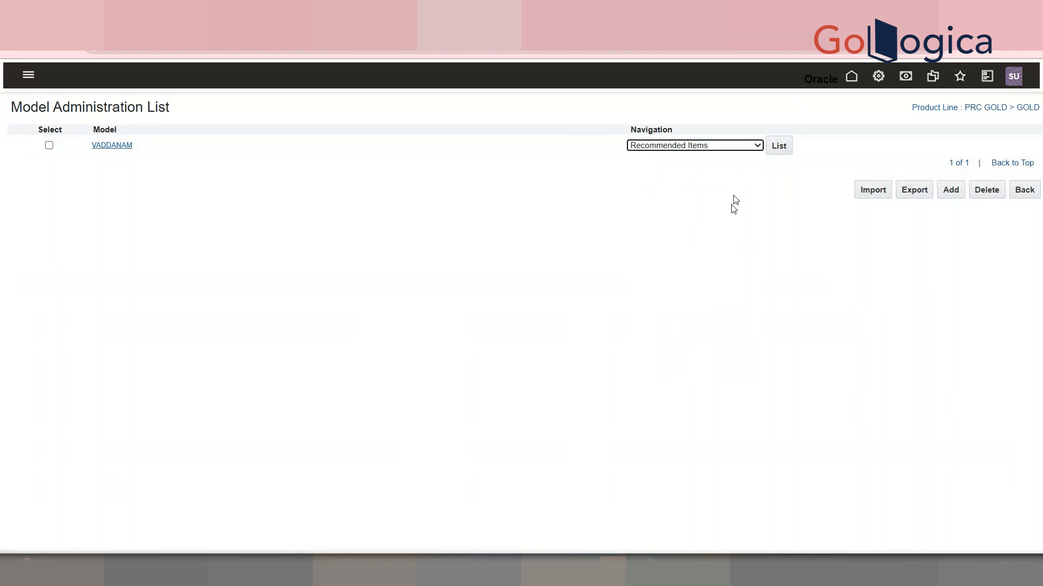
click(776, 144)
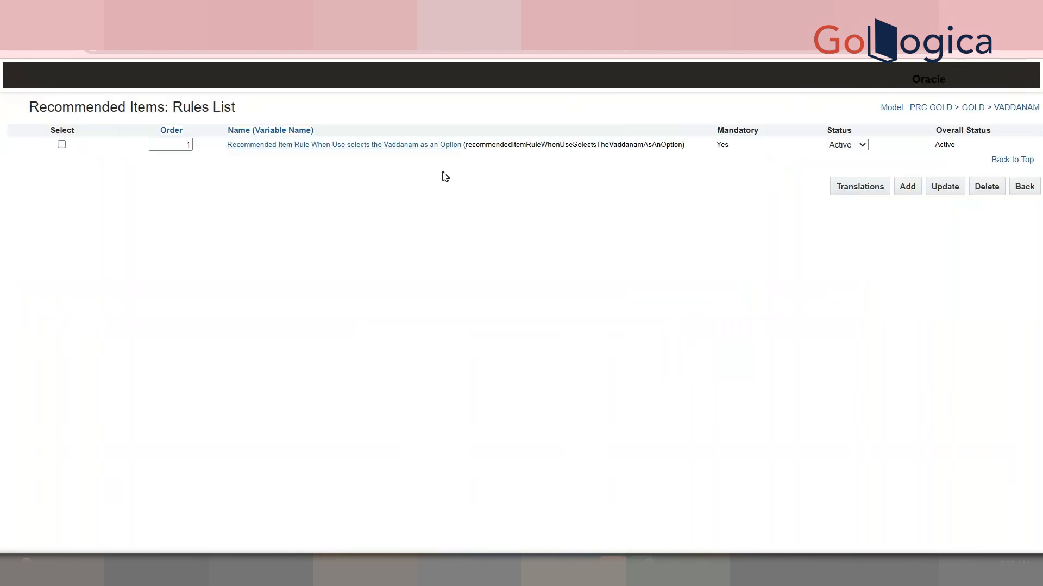
click(406, 145)
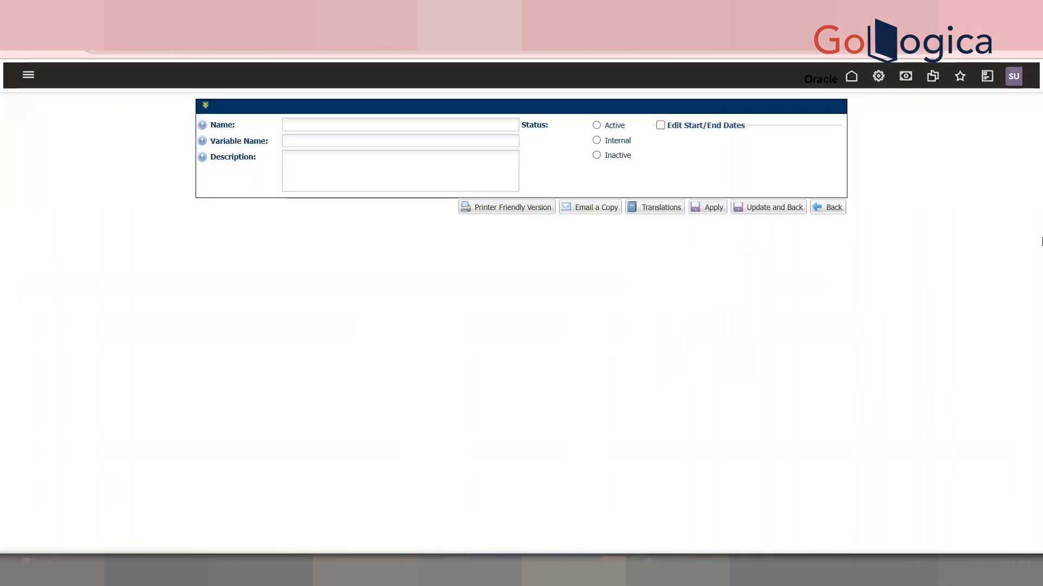
scroll(354, 462, down, 2)
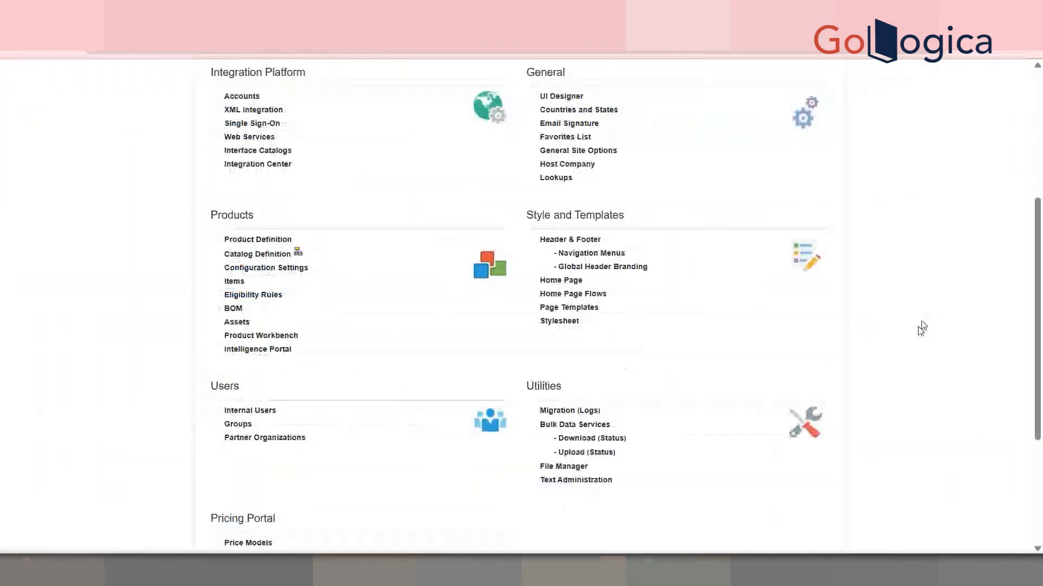
Search items for part number "100 GMS" and delete the 100 GMS WAIST BELT part
click(234, 281)
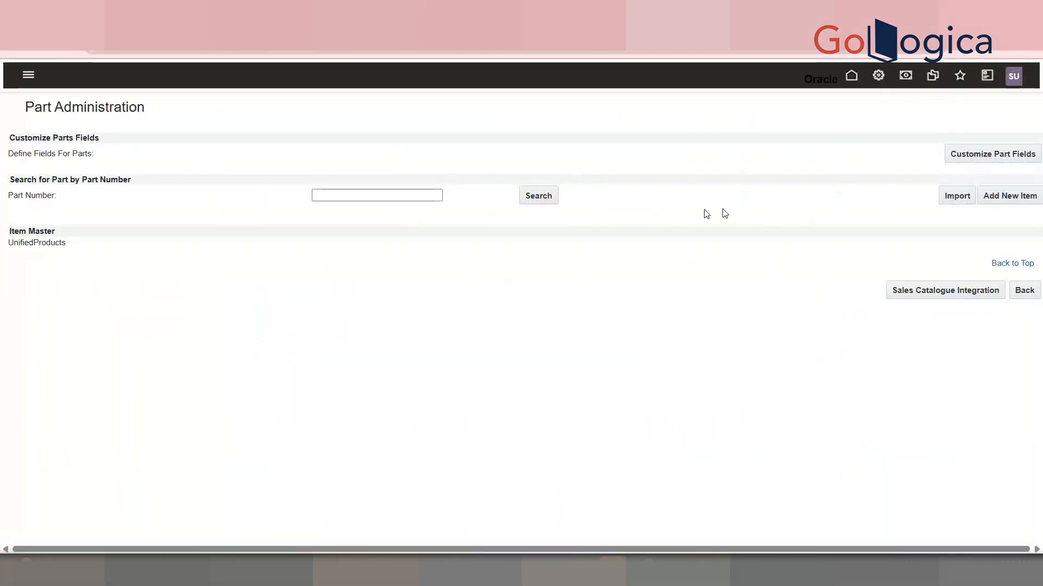
click(388, 195)
text(100 GMS)
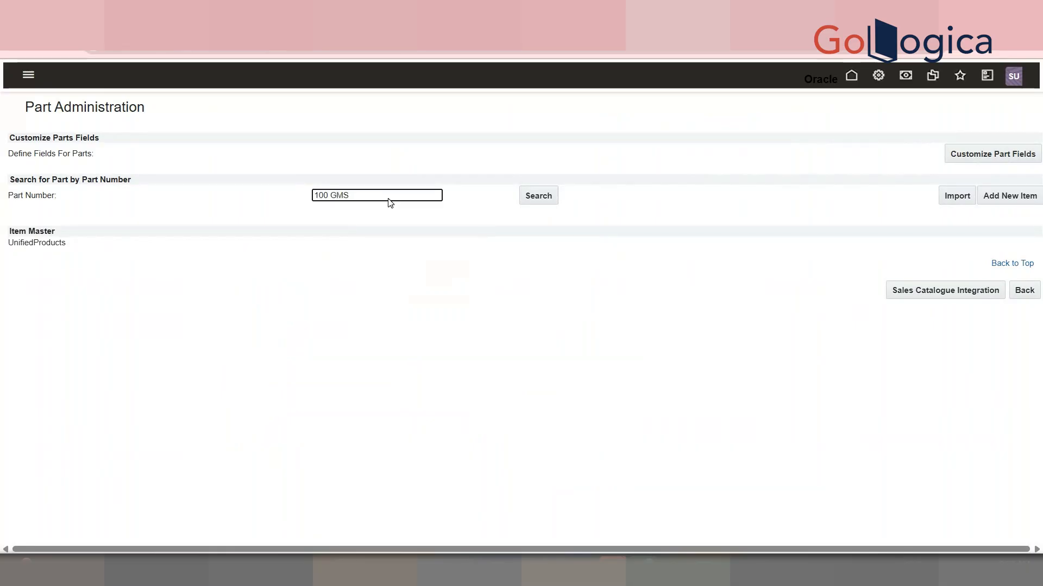
key(Return)
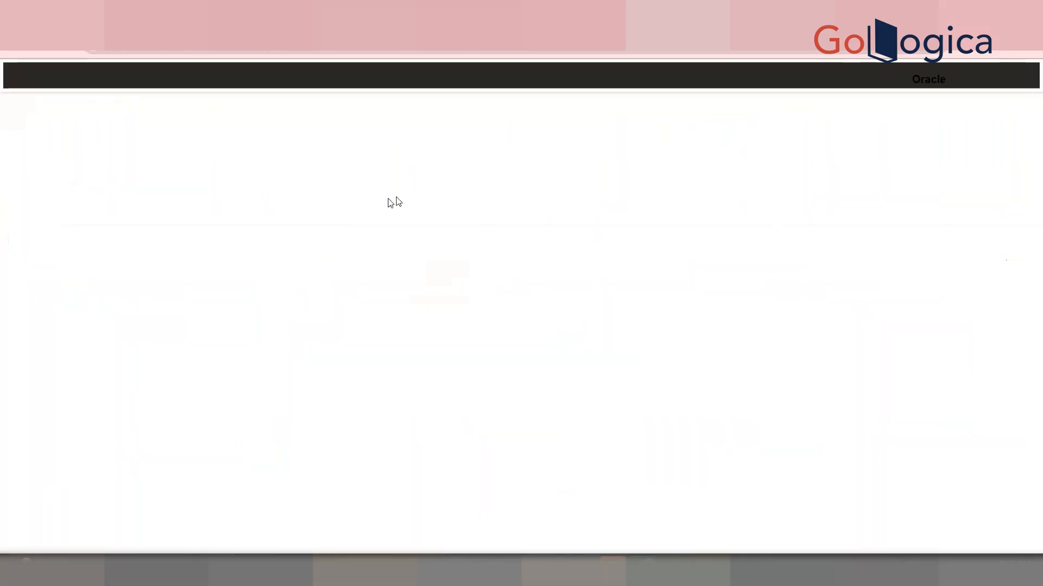
click(54, 143)
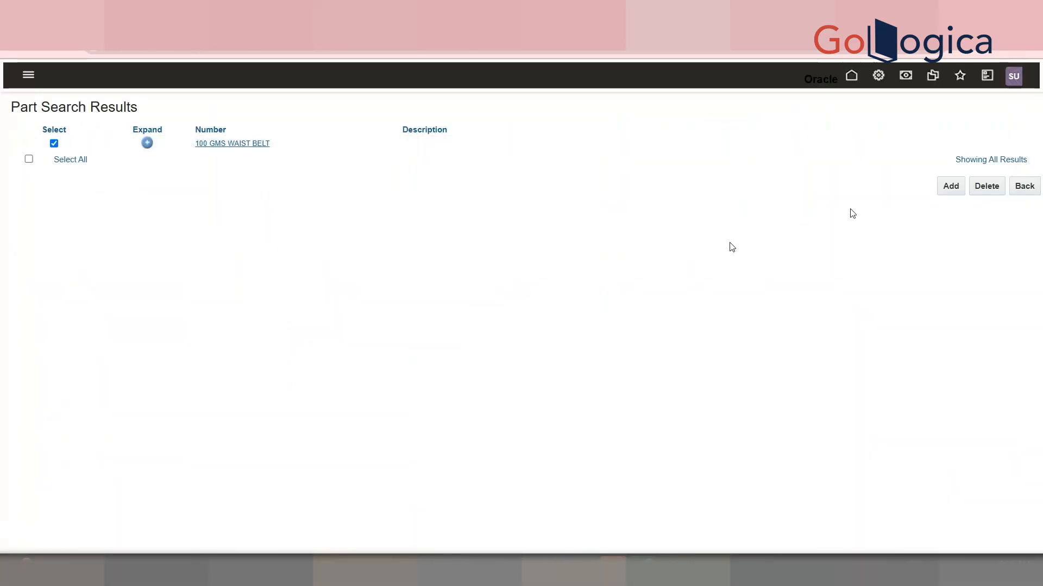
click(987, 186)
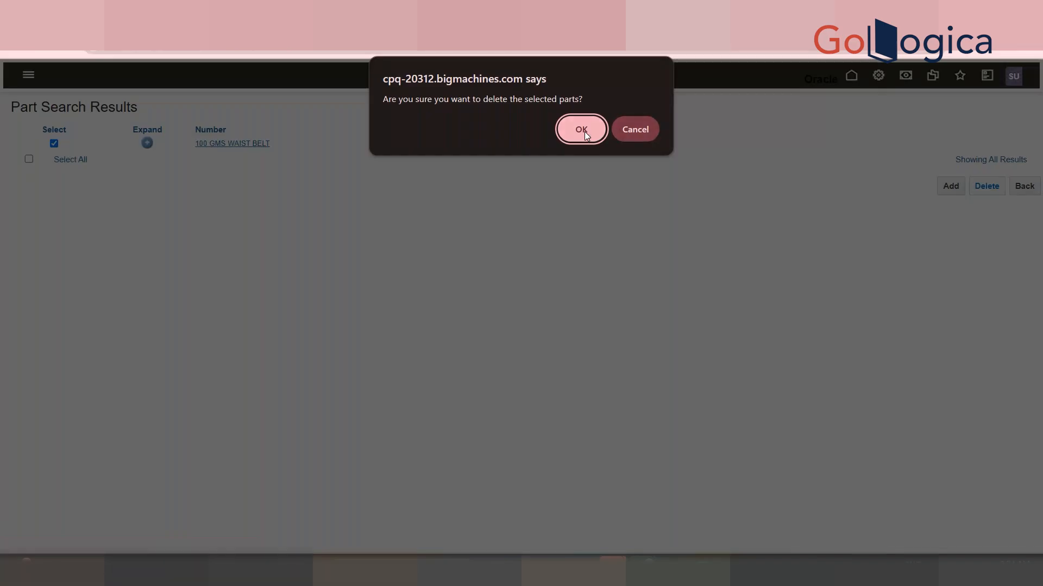
click(583, 130)
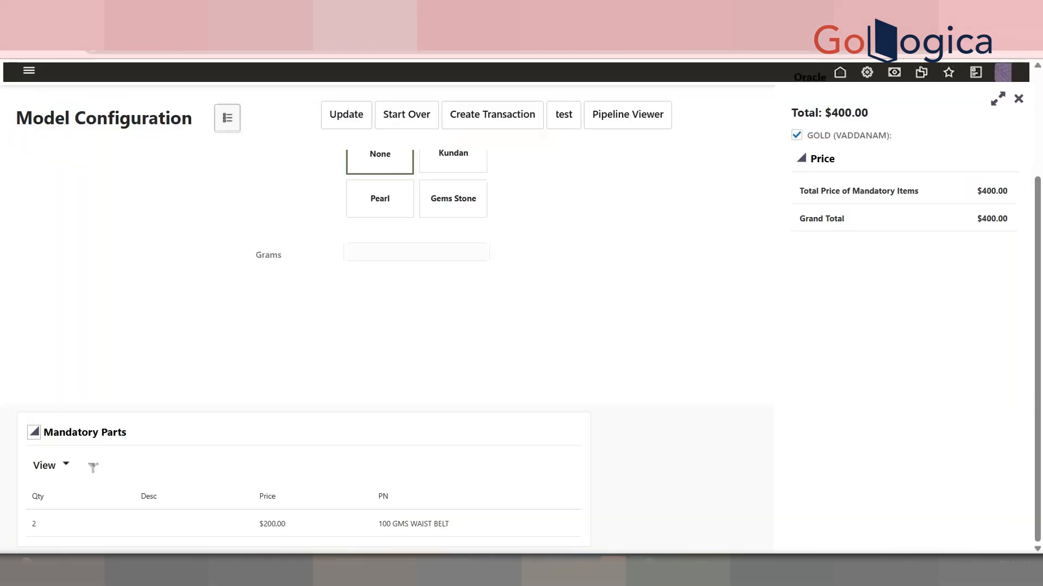
Relaunch the VADDANAM configuration from the catalog and inspect its mandatory parts section and price panel
click(407, 122)
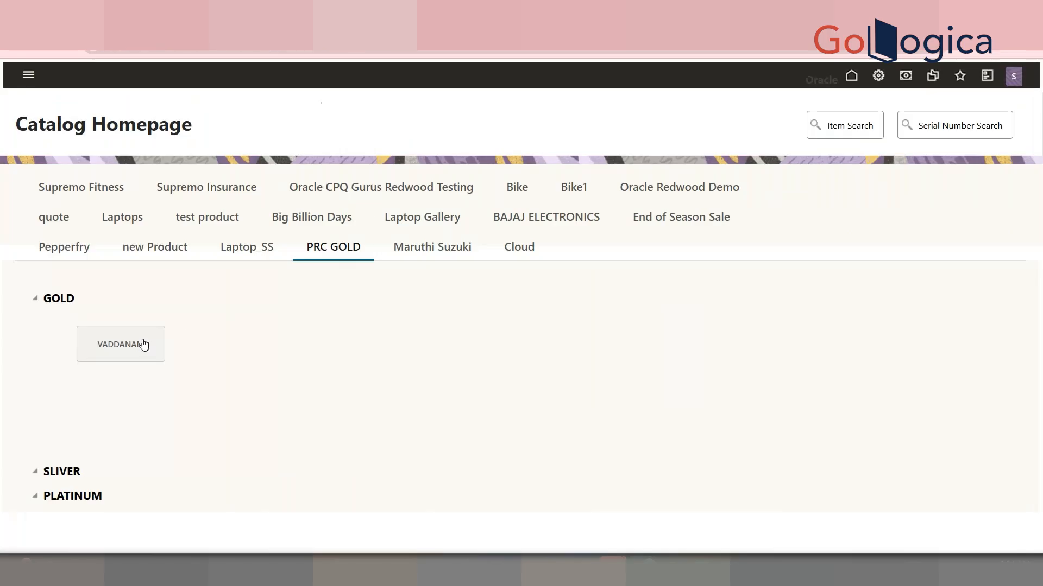
click(142, 344)
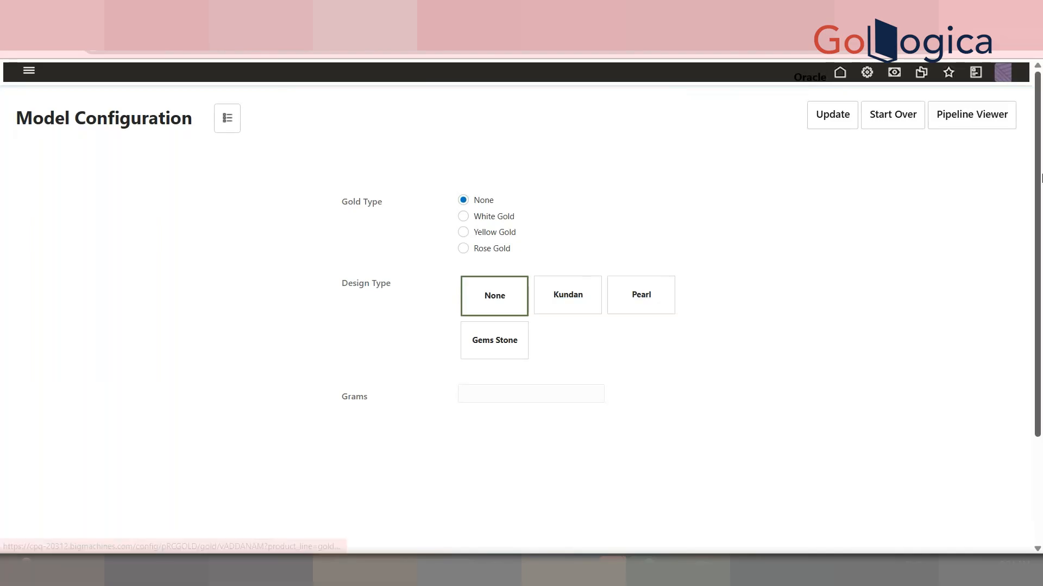
scroll(950, 323, down, 3)
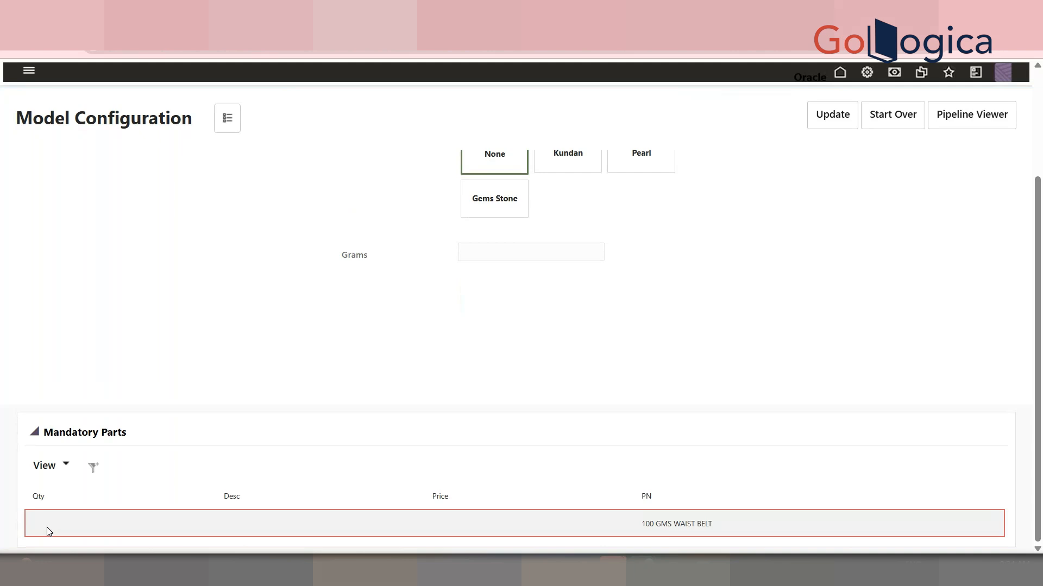
click(218, 129)
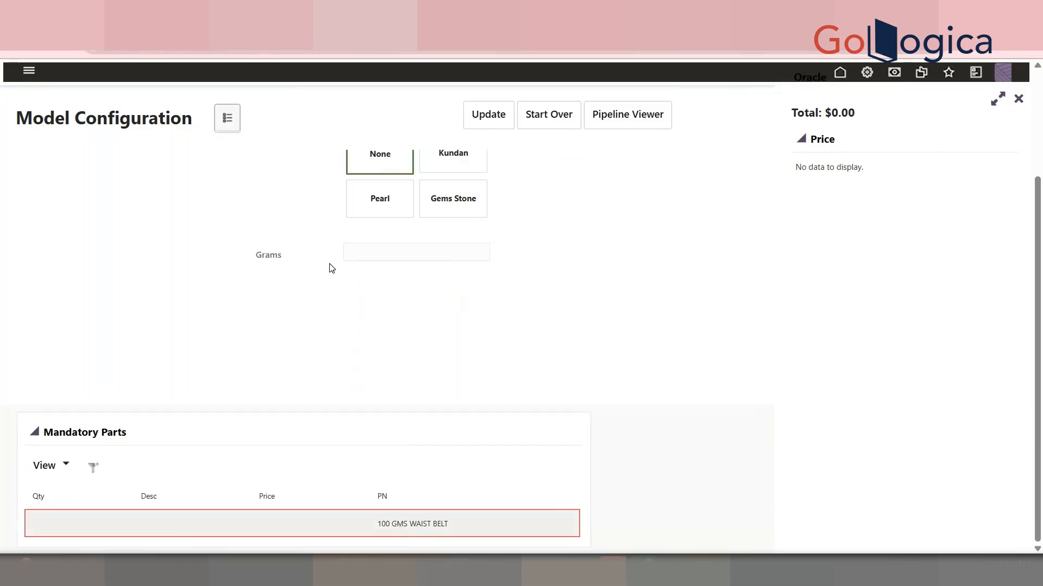
click(67, 49)
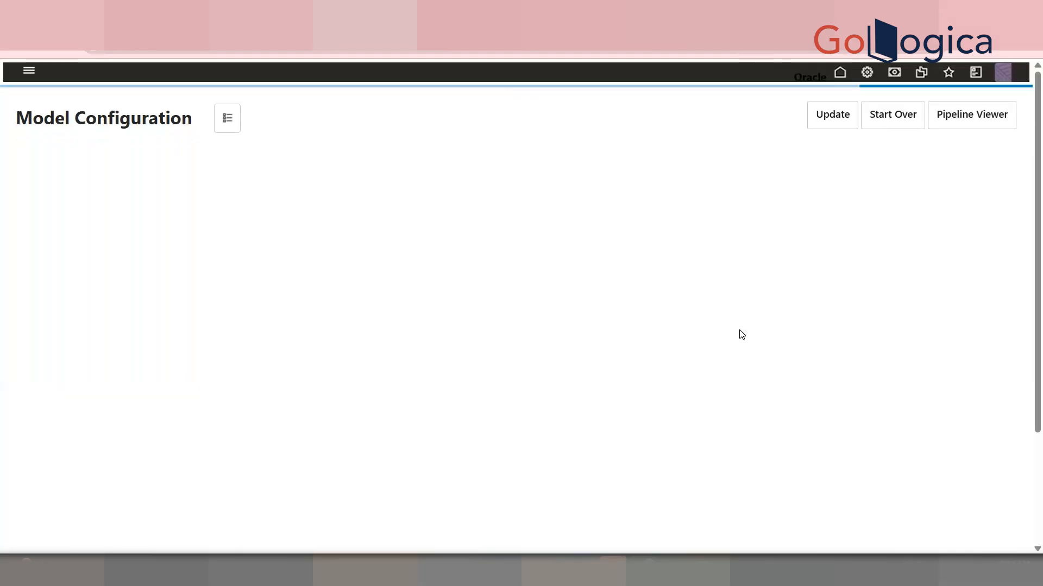
drag(1037, 290, 1038, 402)
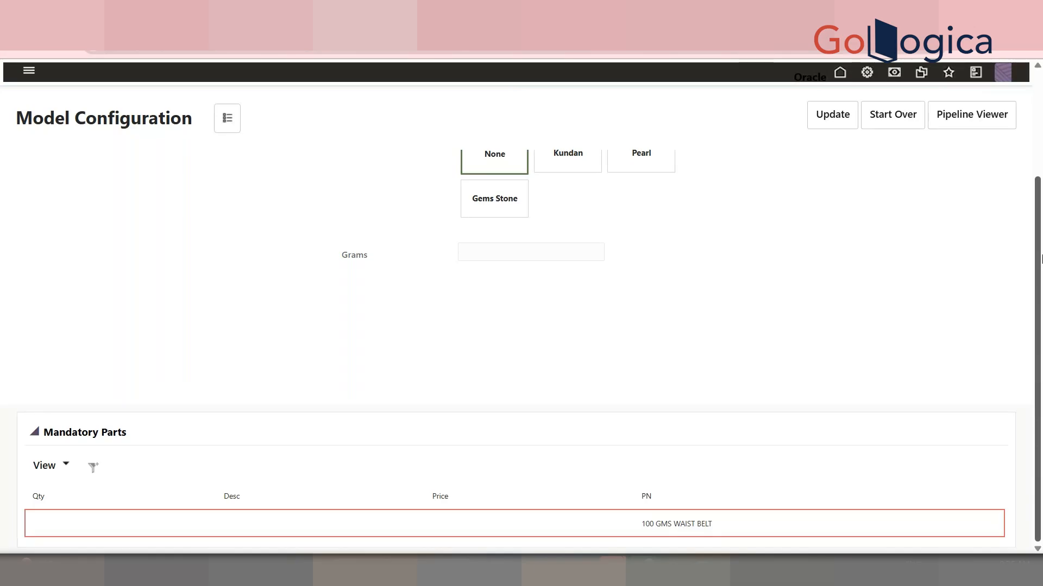
Begin a new part in the Part Editor and set its USD price to 200
scroll(1041, 259, up, 2)
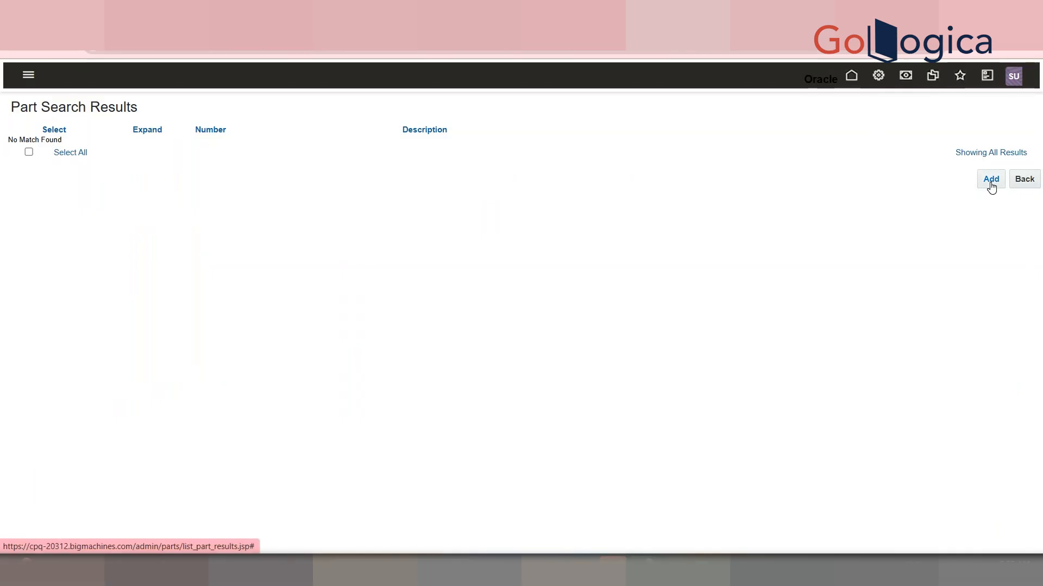
click(991, 180)
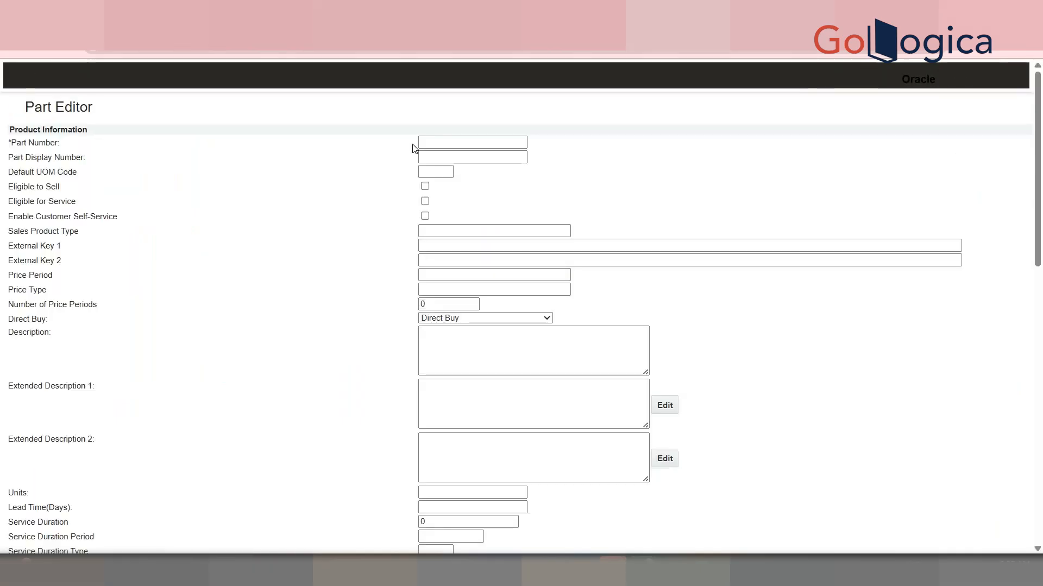
click(423, 142)
text(1)
click(509, 168)
scroll(1041, 355, down, 5)
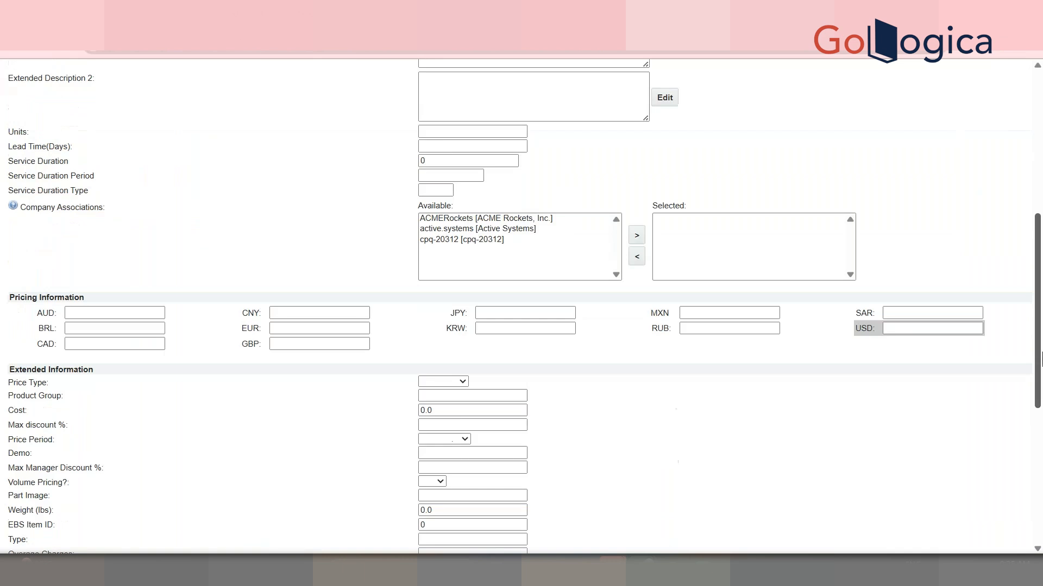
drag(1040, 358, 1041, 478)
drag(1041, 432, 1041, 309)
click(895, 328)
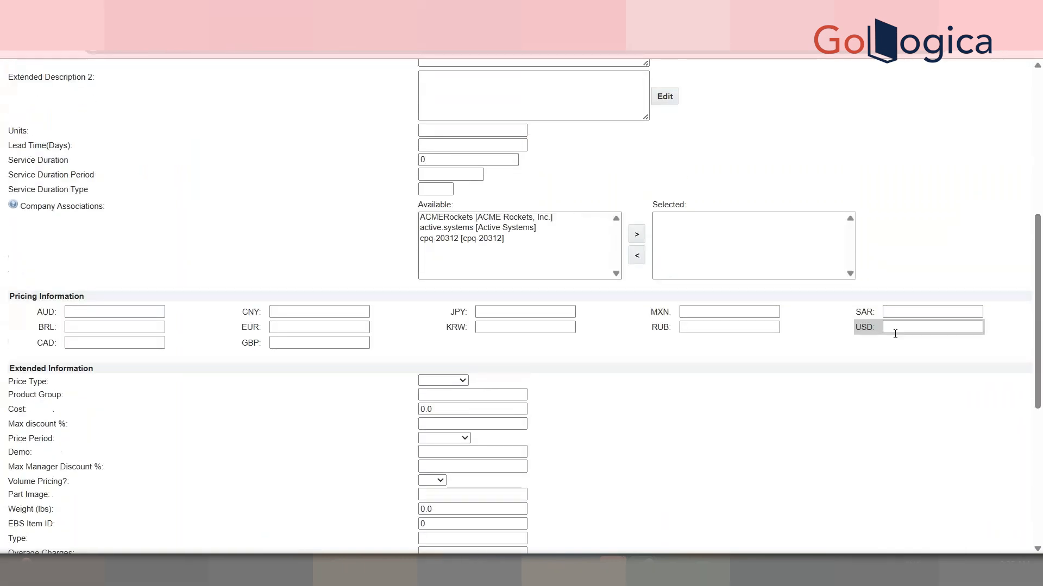
text(200)
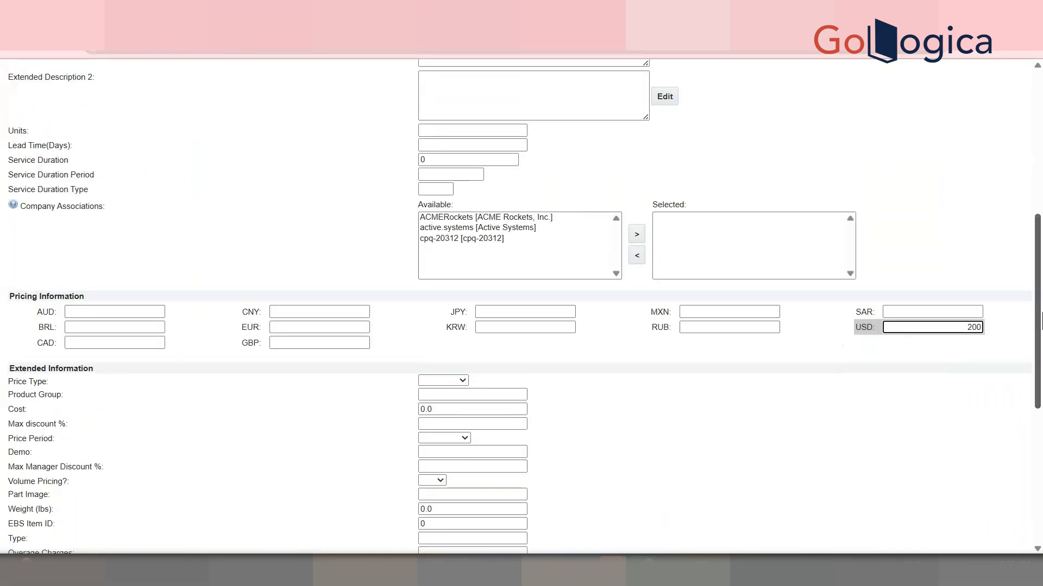
Leave the recommended item rule and return to the 100 GMS part search results
drag(1041, 322, 961, 477)
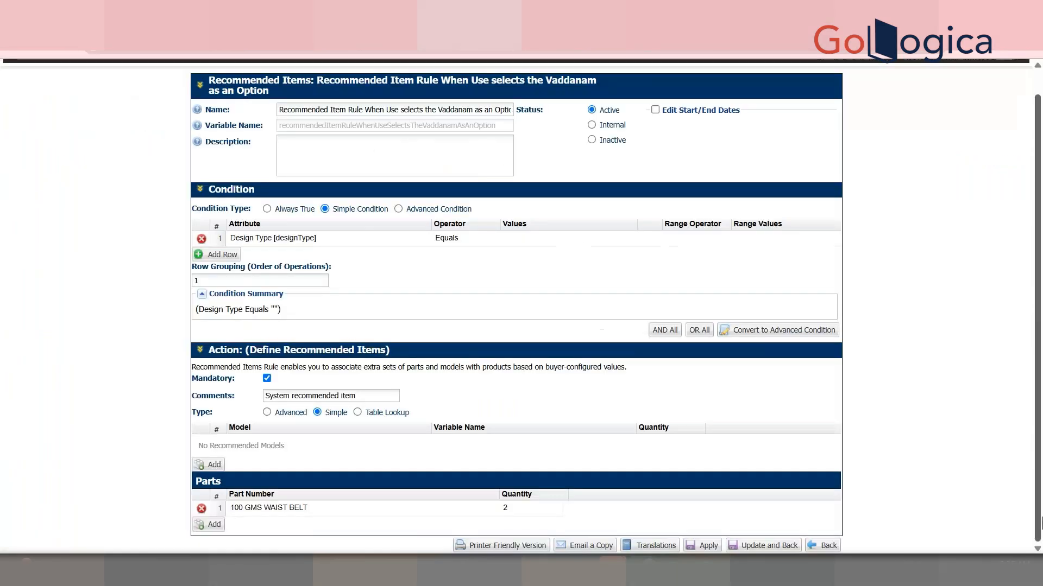
click(825, 545)
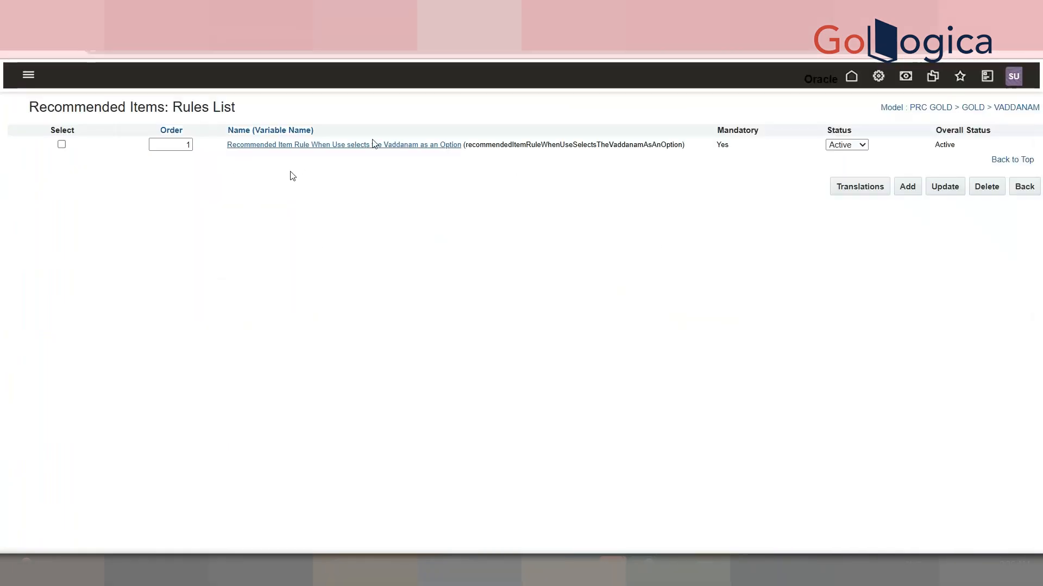
click(573, 10)
click(673, 9)
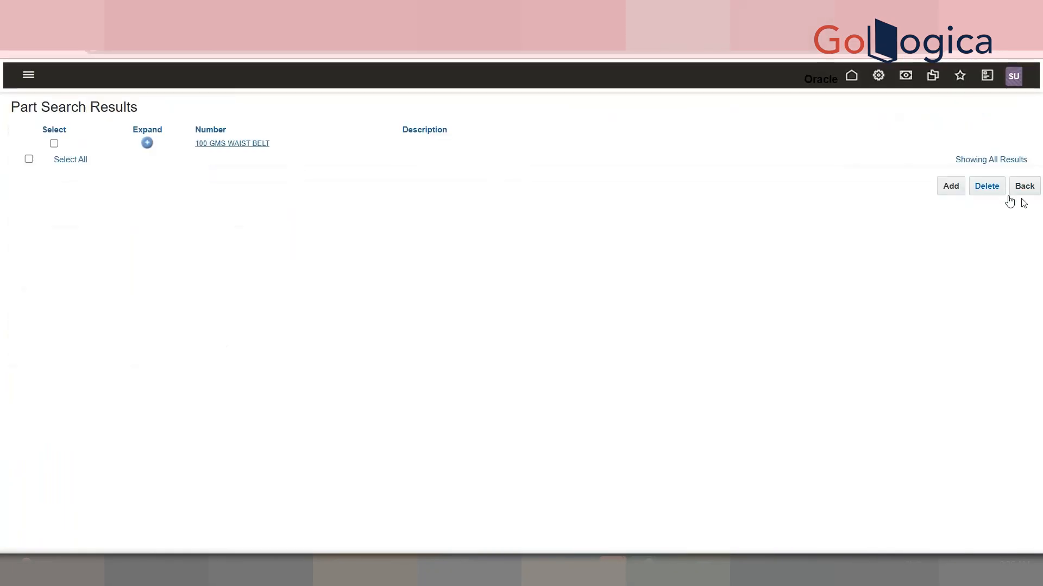
Add a new part with part number 60 GMS HARAM
click(950, 186)
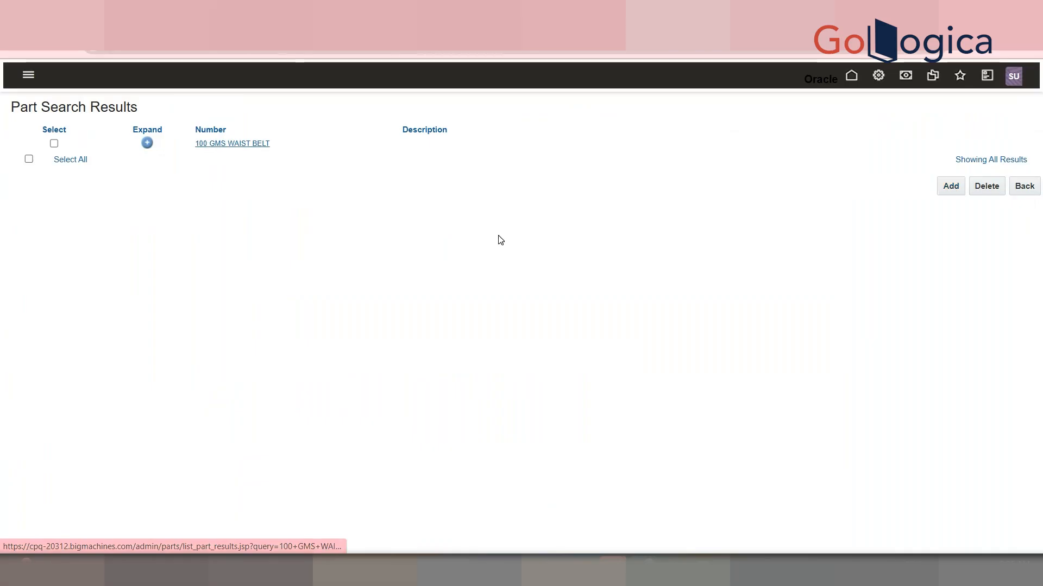
click(469, 142)
text(6)
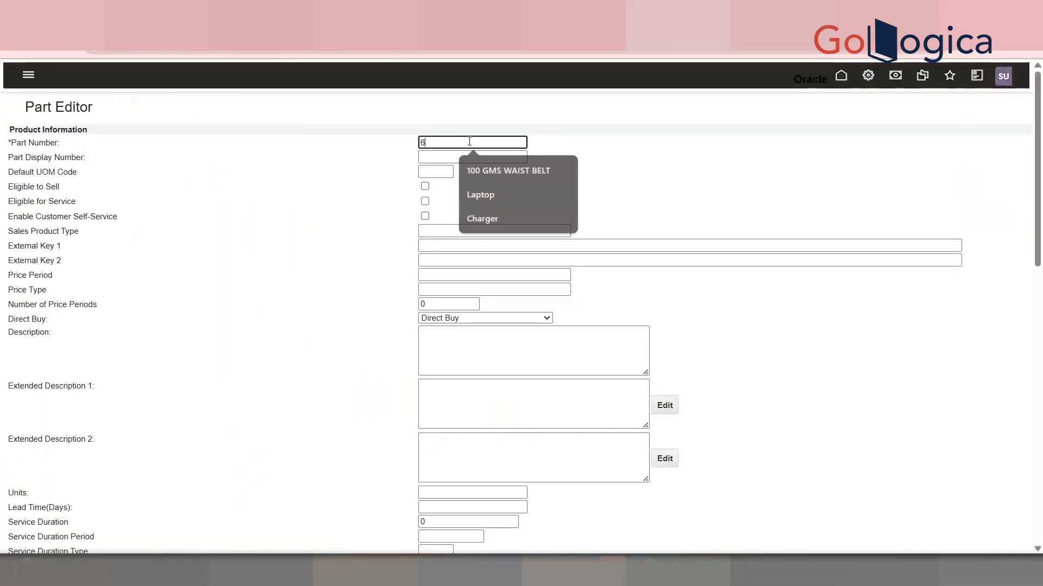
text(0 GMS HARAM)
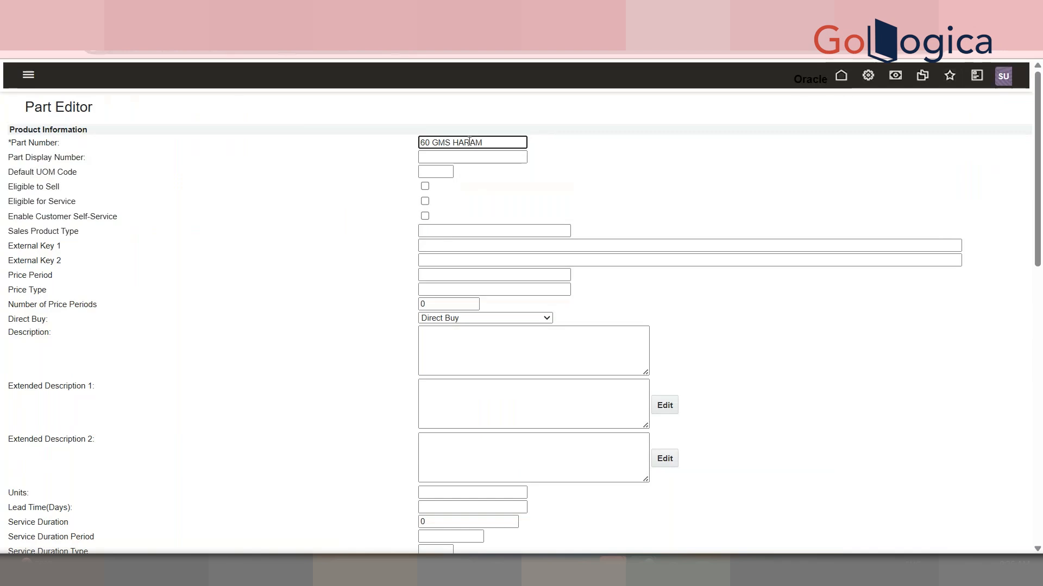
Add a new recommended item rule named "Recommended Items Rule To Pick Up Haram"
drag(1039, 179, 988, 459)
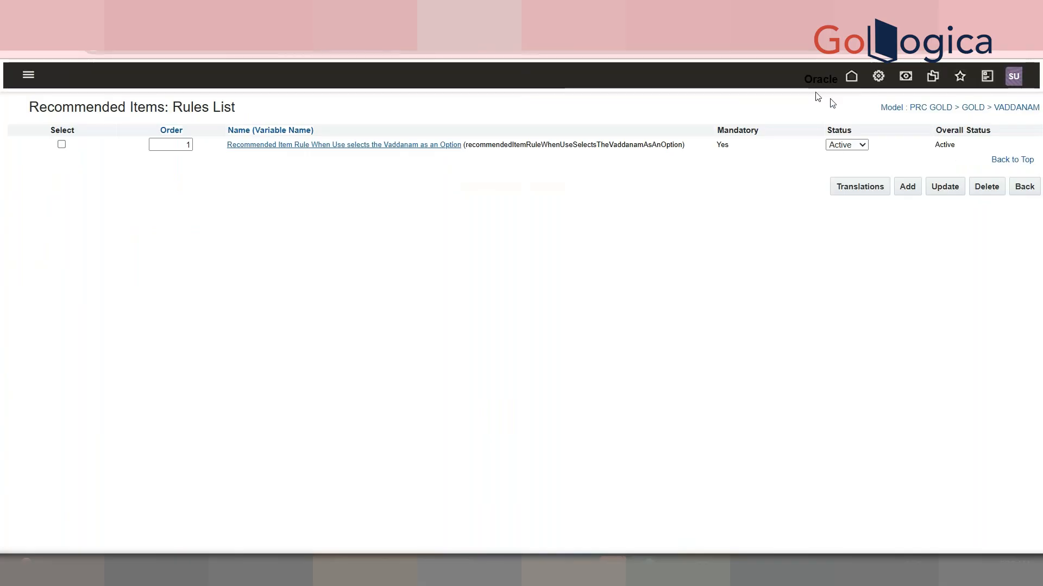
click(902, 185)
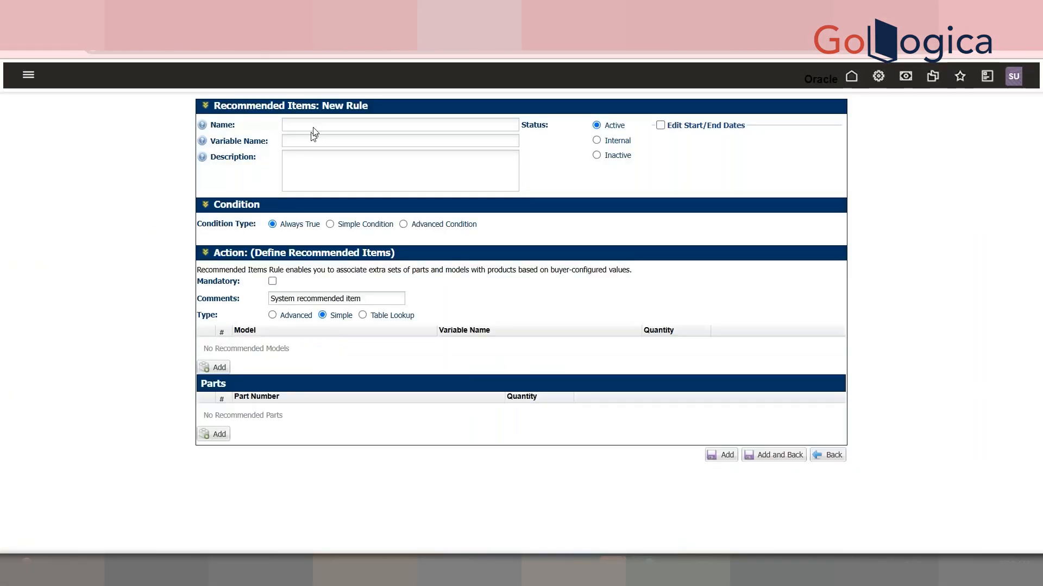
click(323, 123)
text(Rec)
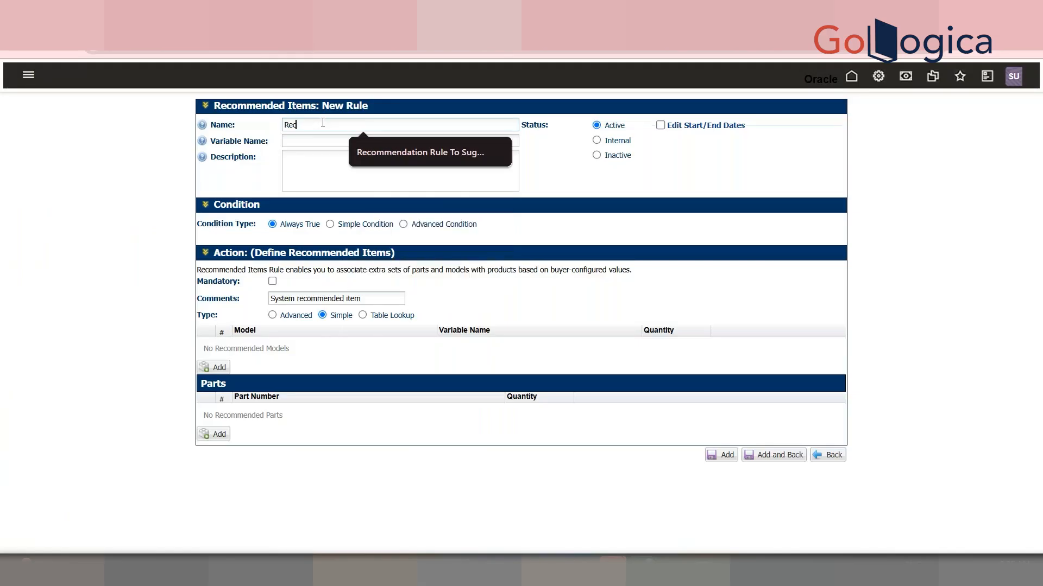
text(ommende)
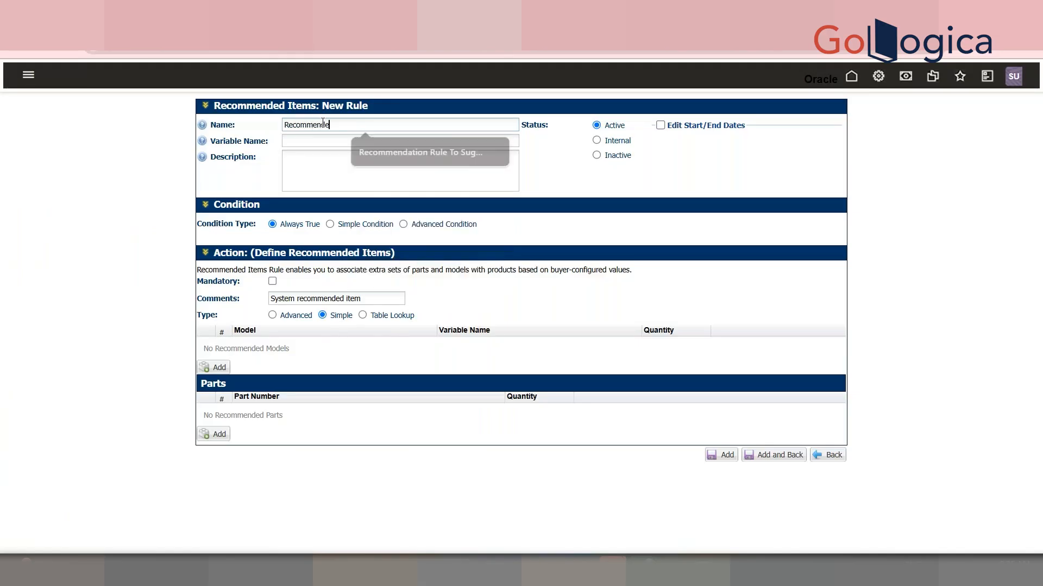
text(d Items R)
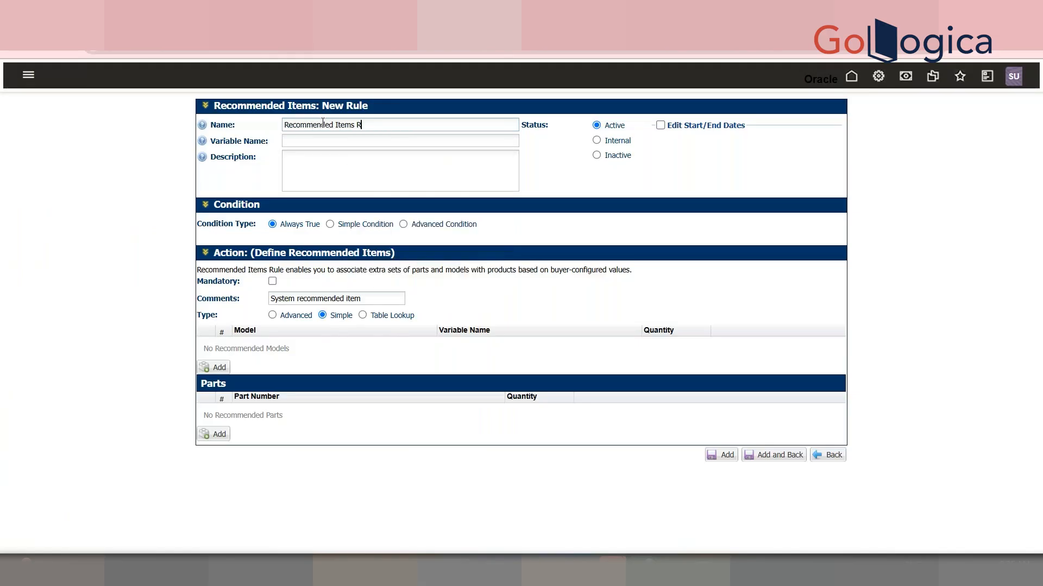
text(ule To Pick Up Hara)
text(m)
key(Tab)
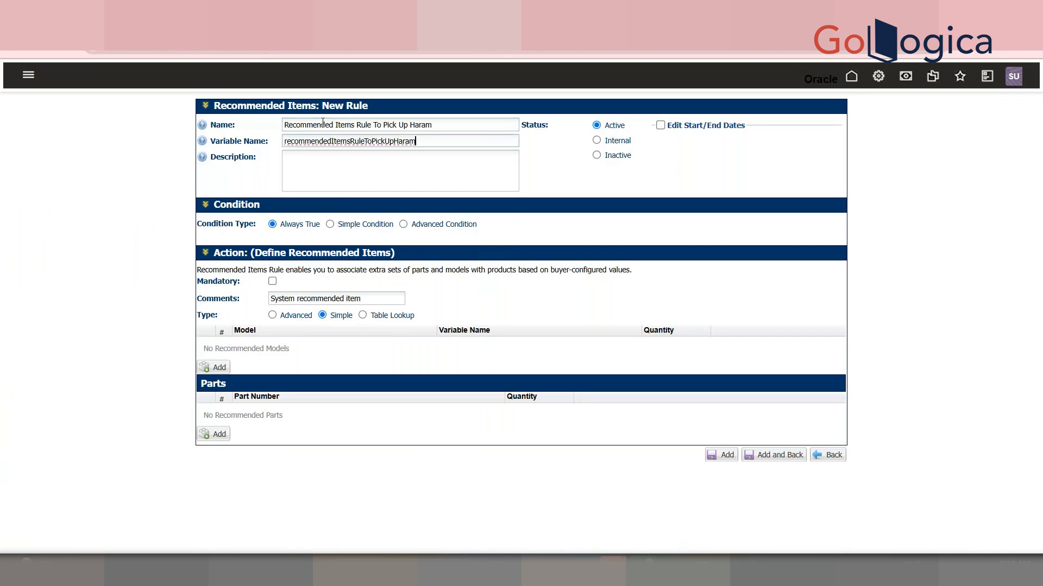
Switch the rule to a simple condition and add a row on the Design Type attribute
click(329, 225)
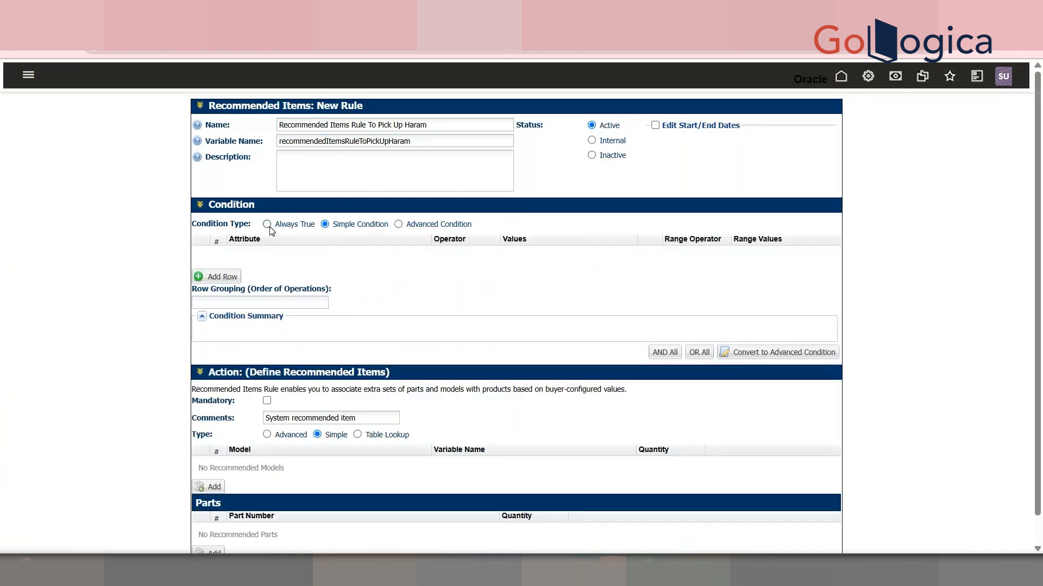
click(233, 276)
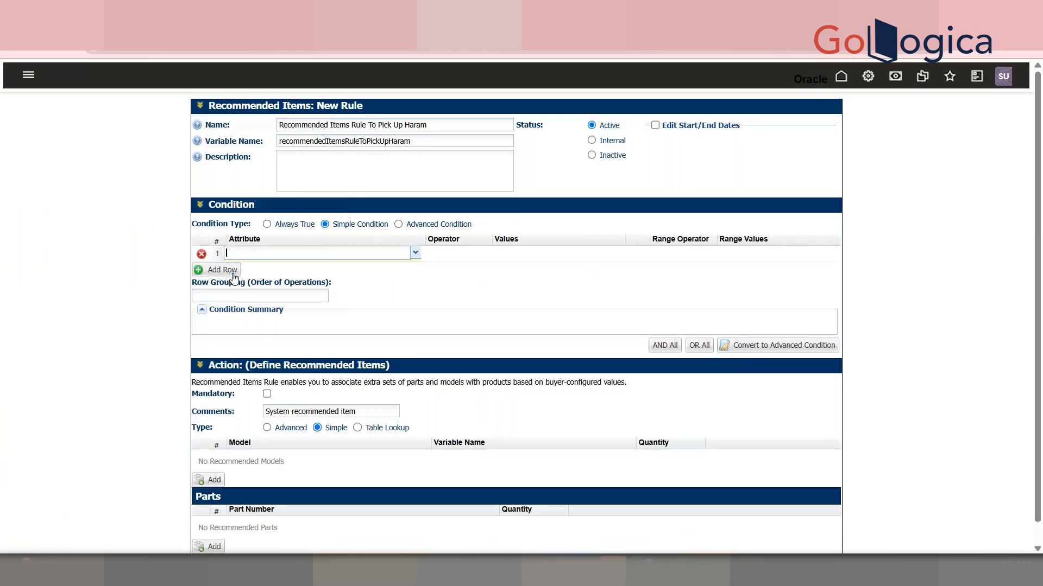
text(Des)
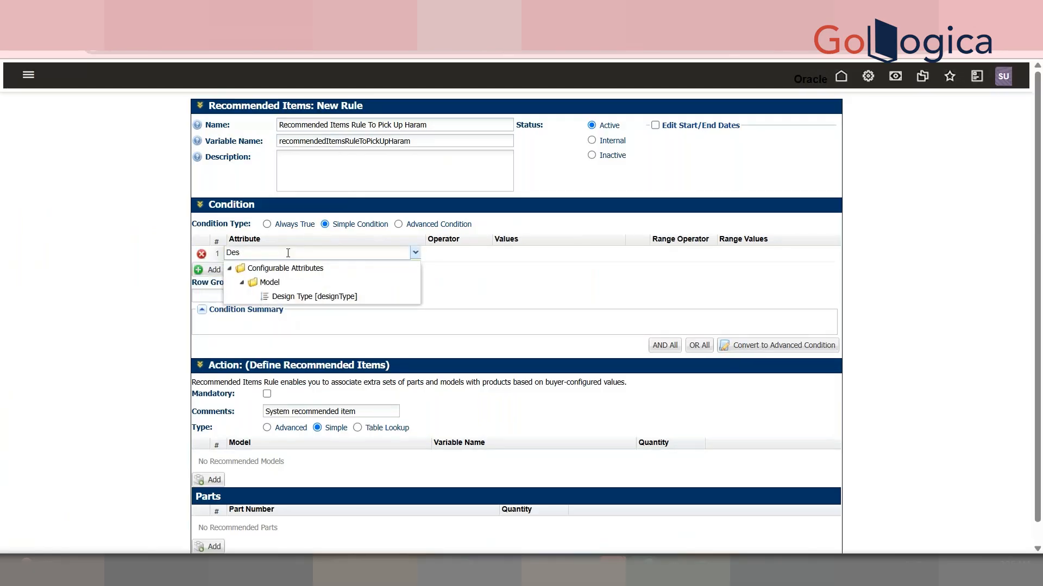
click(312, 297)
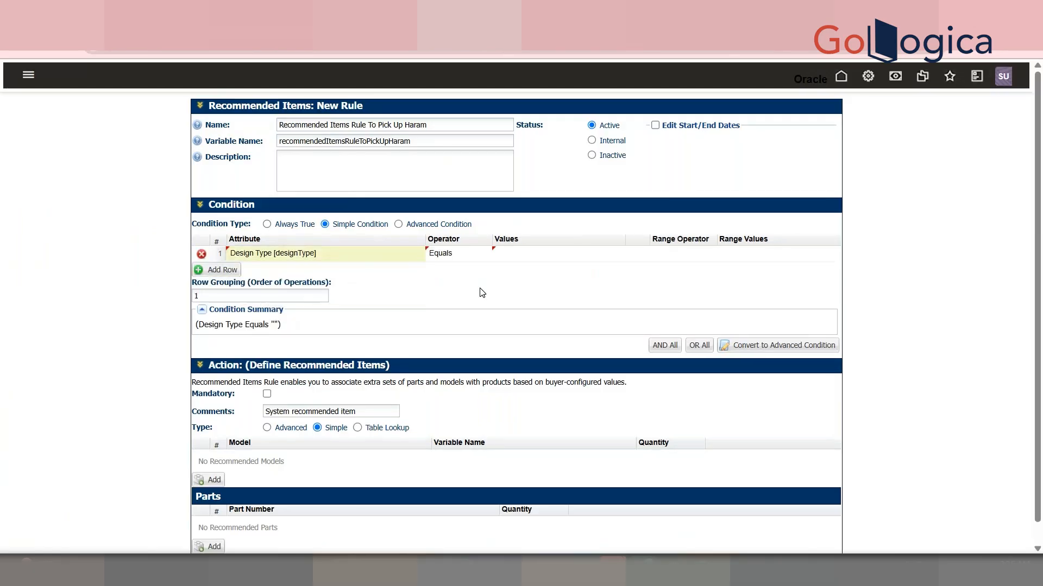
Add part 60 GMS HARAM as a recommended part and save the rule
scroll(380, 411, down, 1)
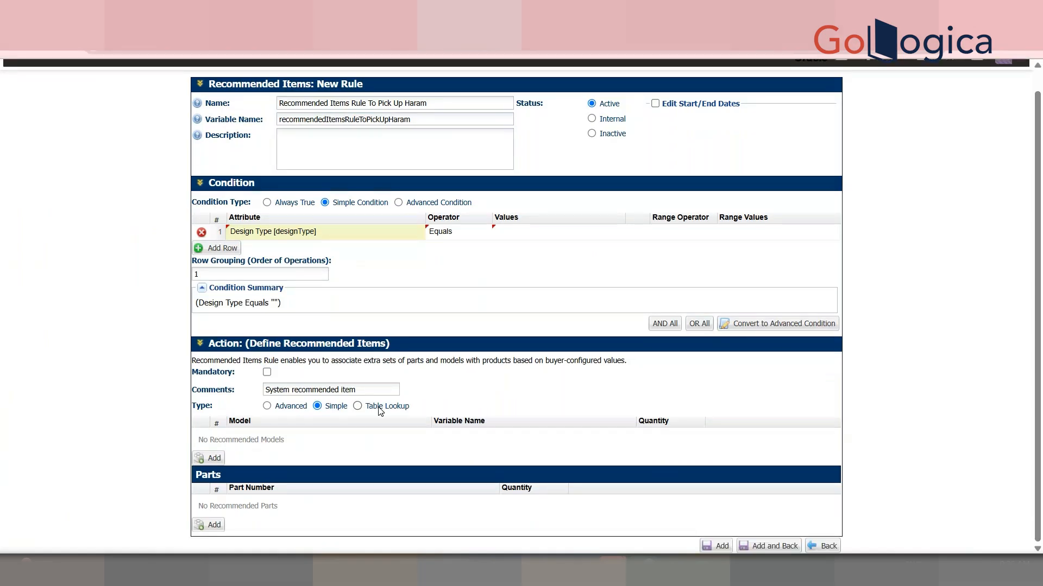
click(208, 525)
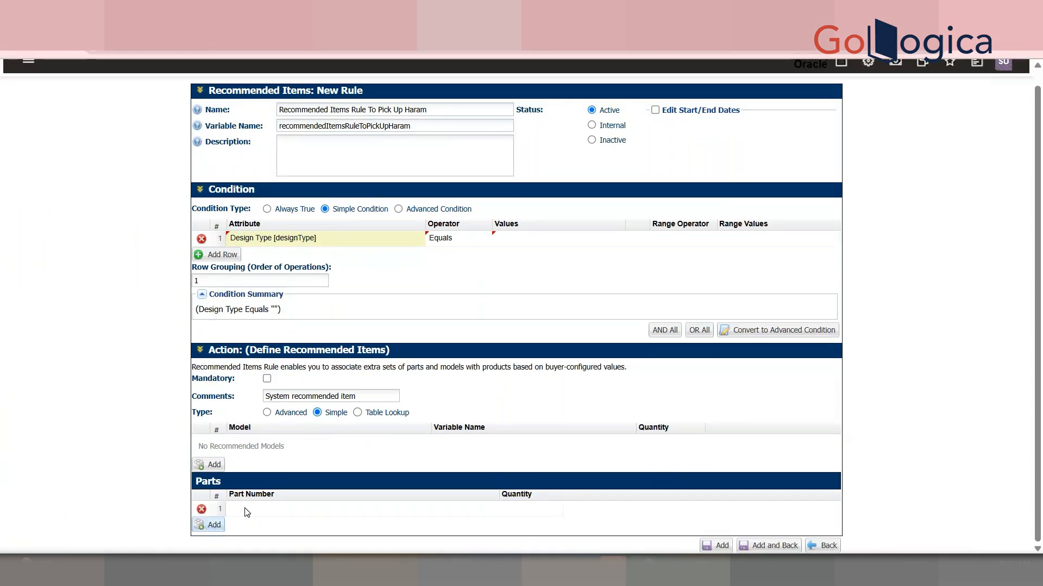
click(257, 513)
click(257, 513)
text(5)
text(0)
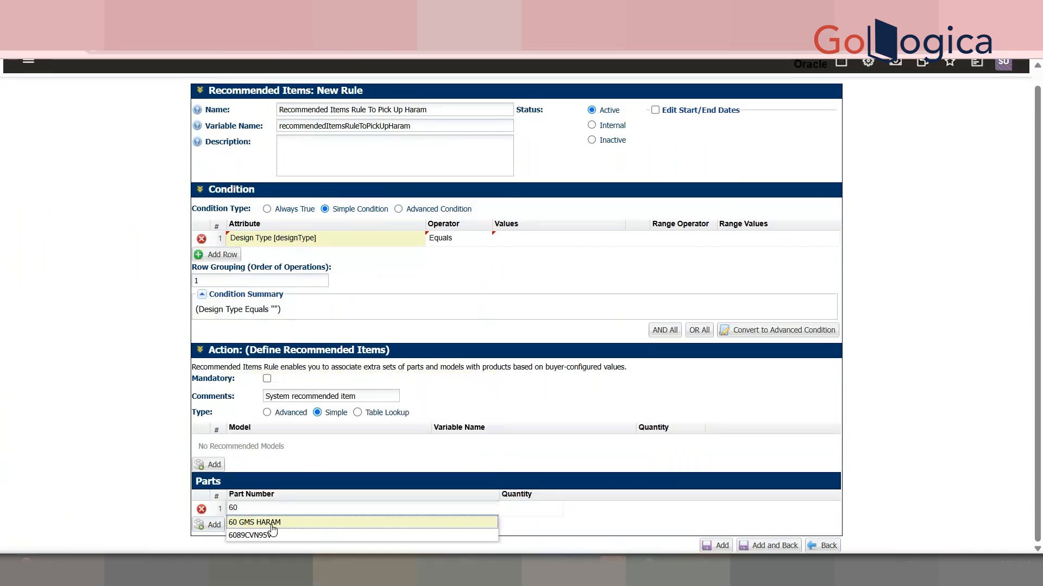
click(267, 526)
click(569, 510)
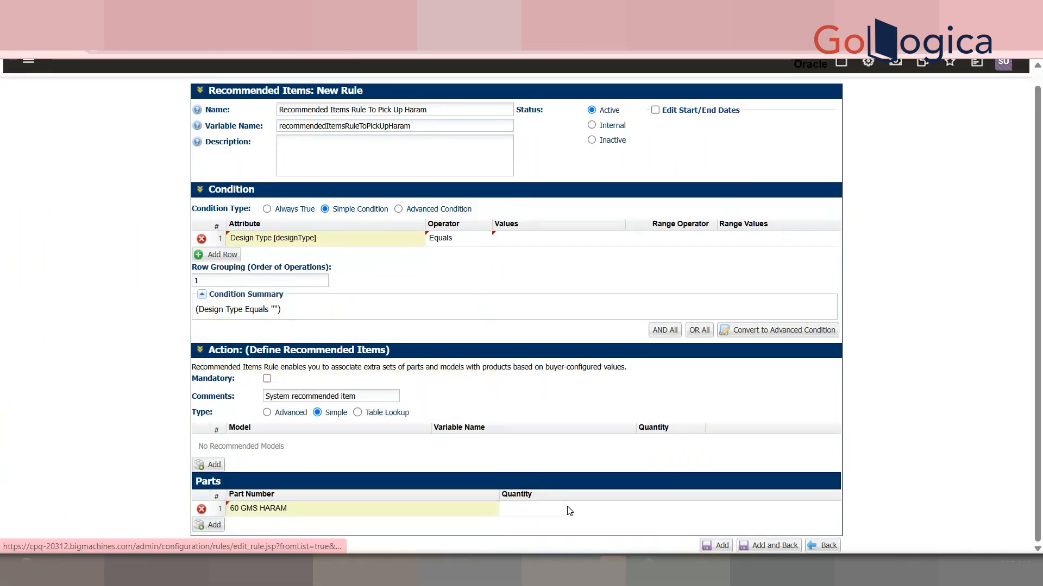
click(533, 509)
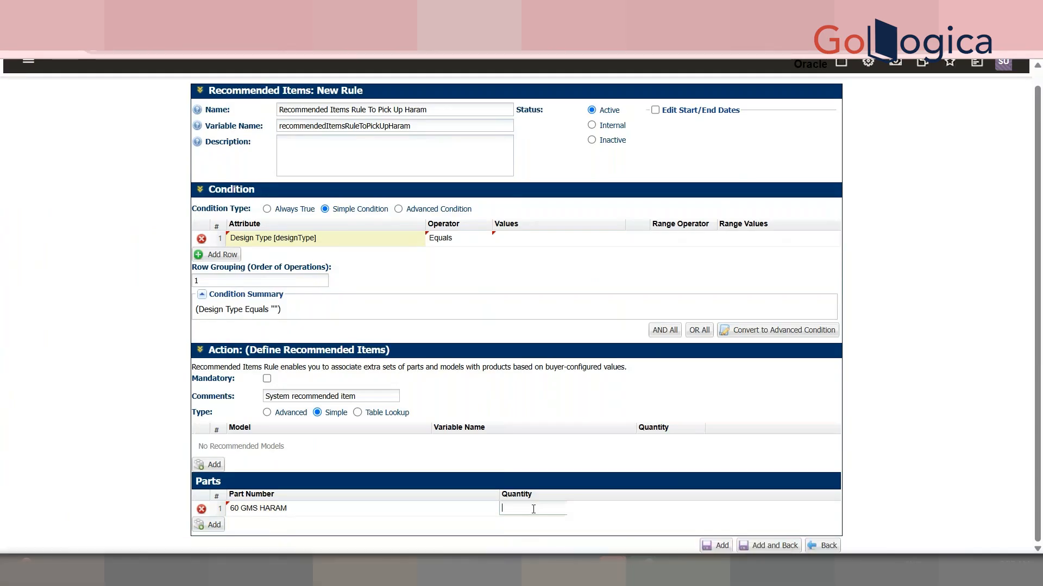
click(769, 547)
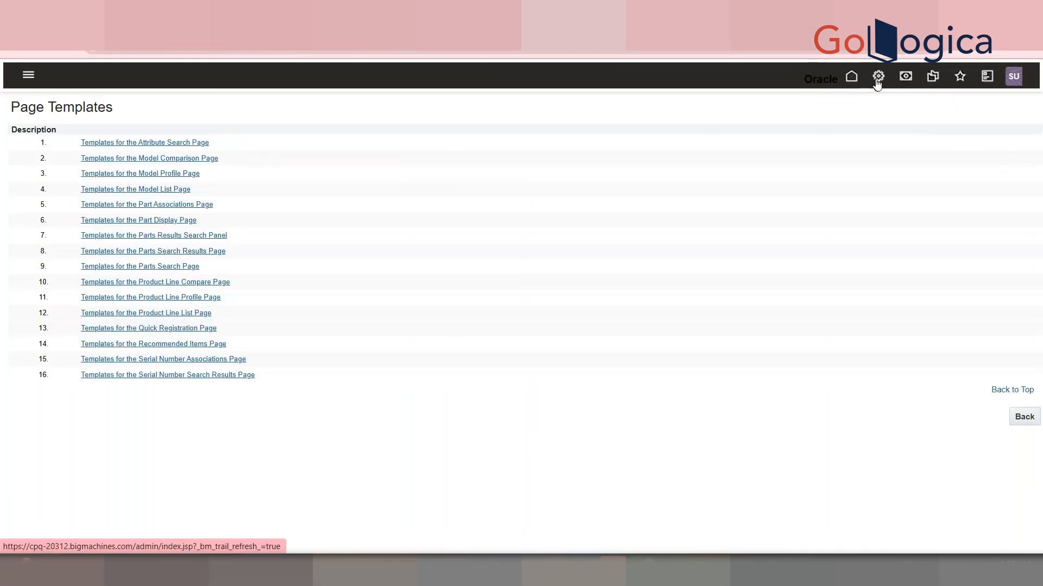
Open the configuration quick links for the PRC GOLD product family
click(879, 76)
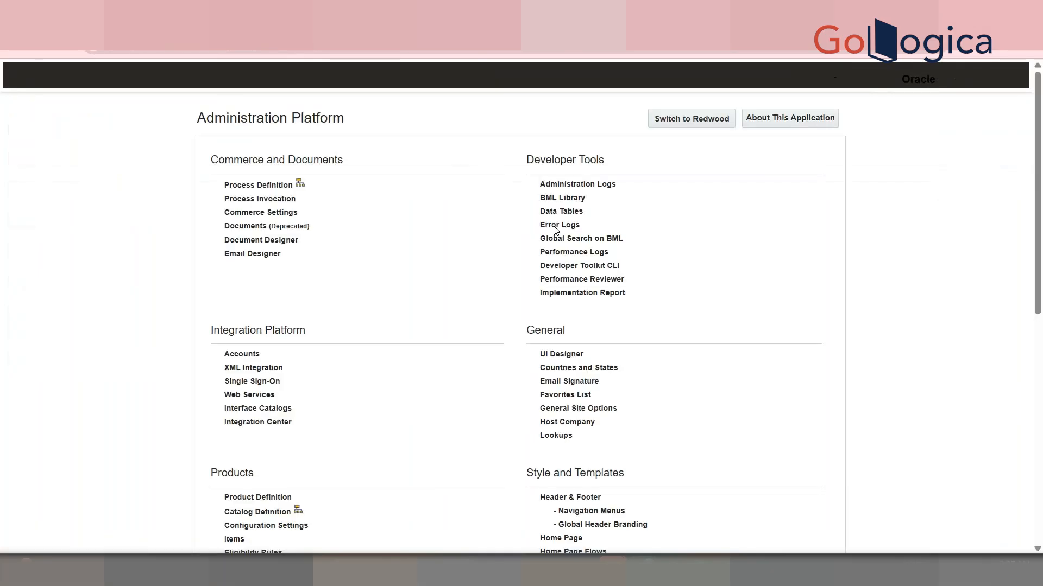
drag(1041, 300, 1041, 460)
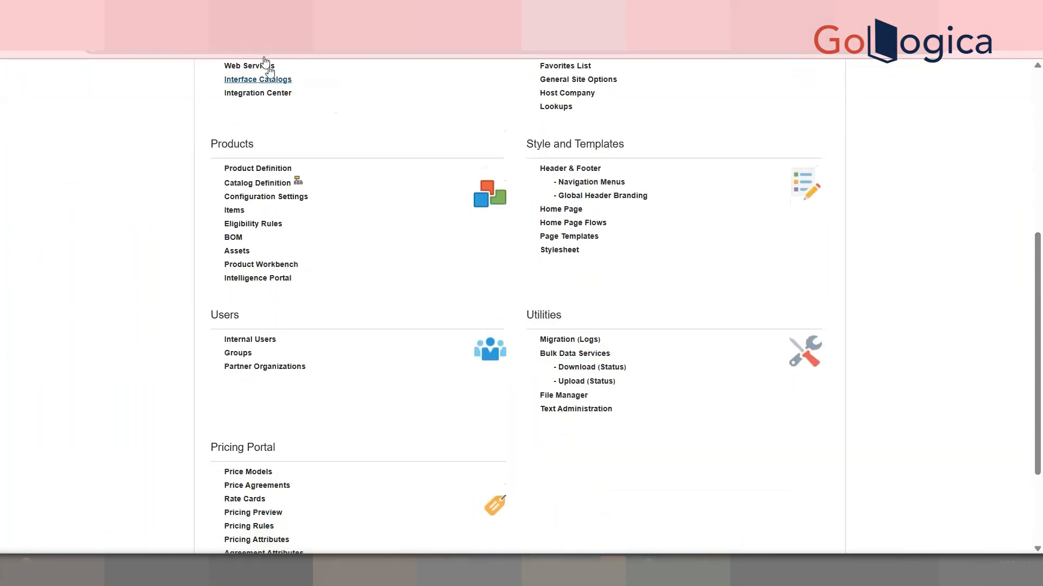
click(297, 180)
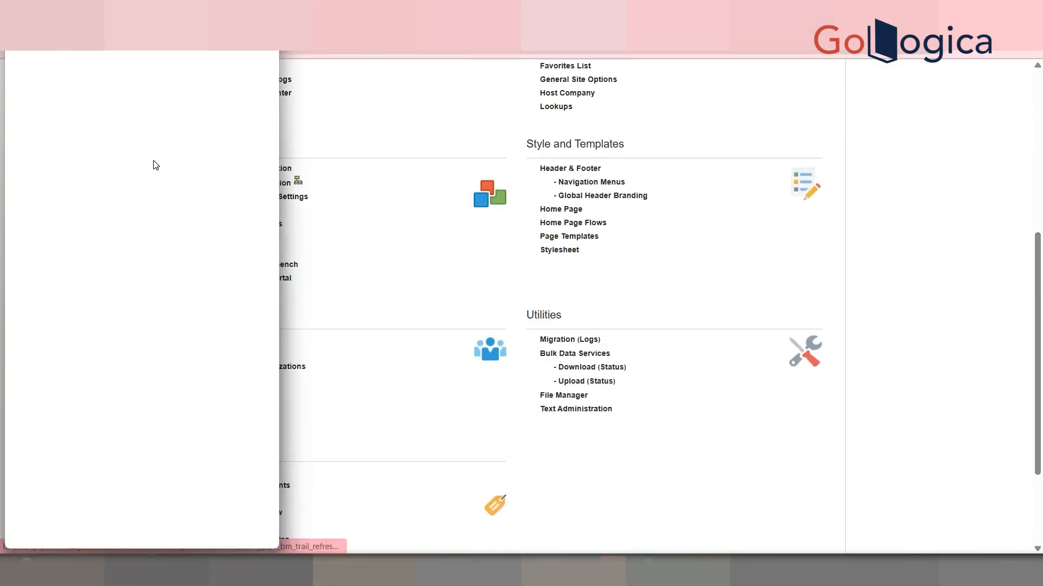
click(176, 146)
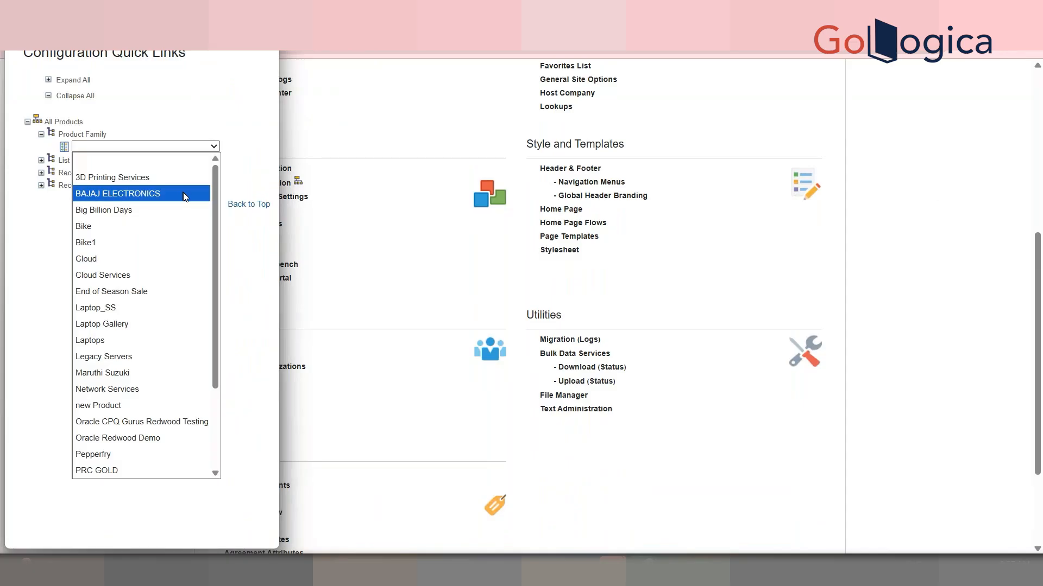
drag(213, 236, 213, 315)
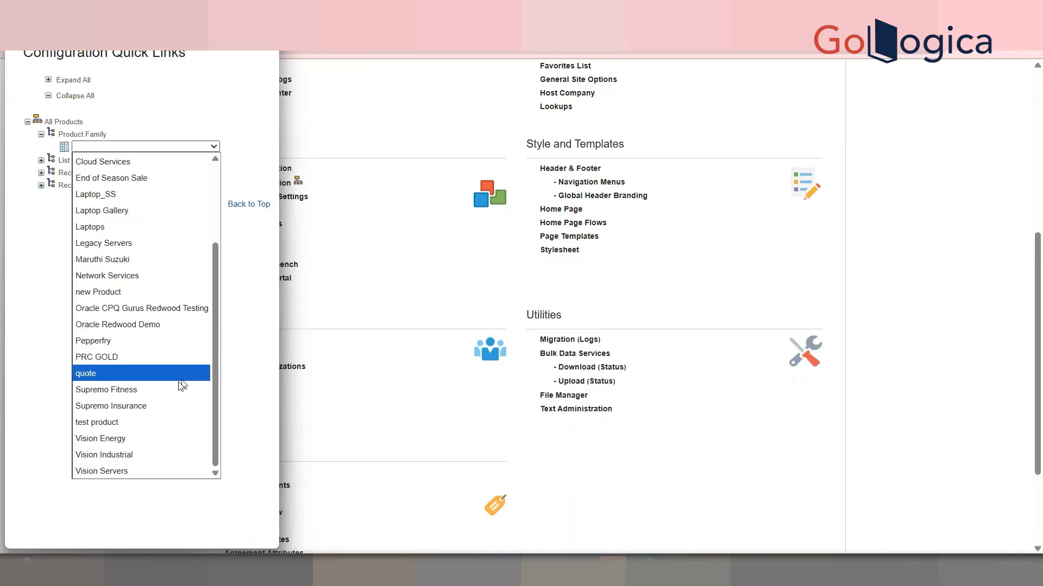
click(136, 357)
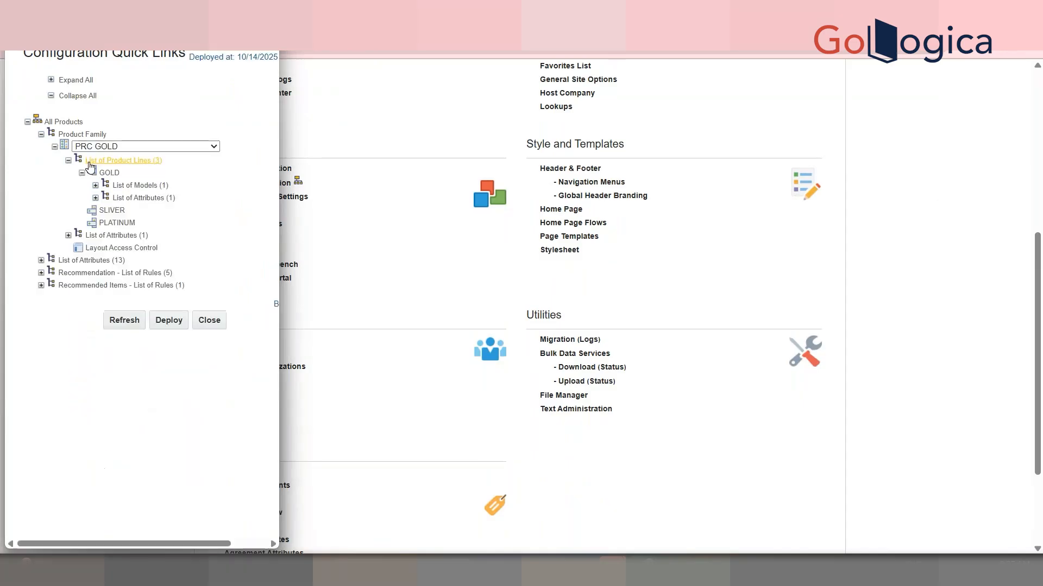
Expand the GOLD line's VADDANAM model rules and refresh the configuration
click(96, 198)
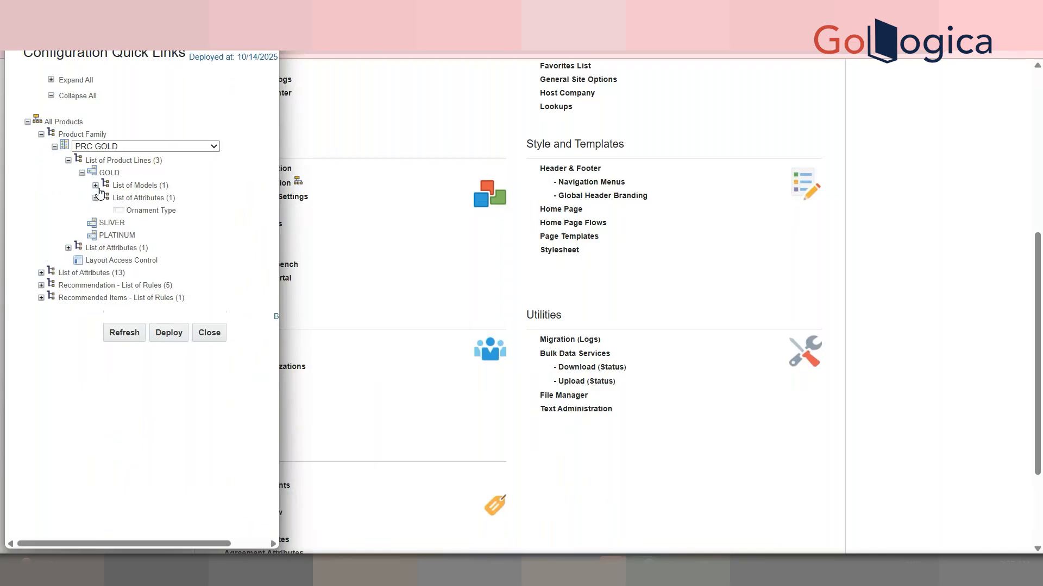
click(96, 186)
click(123, 248)
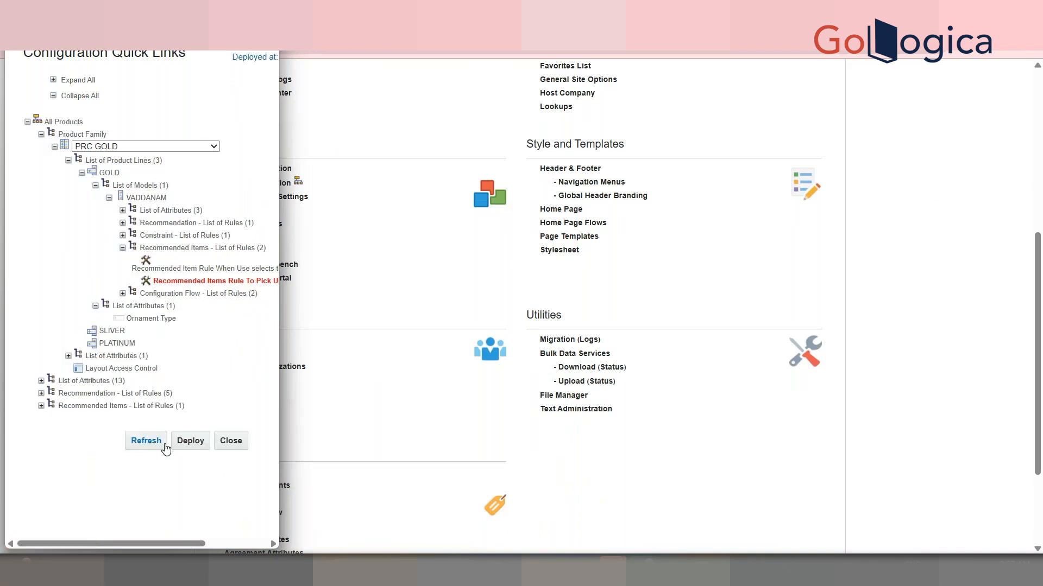
click(161, 446)
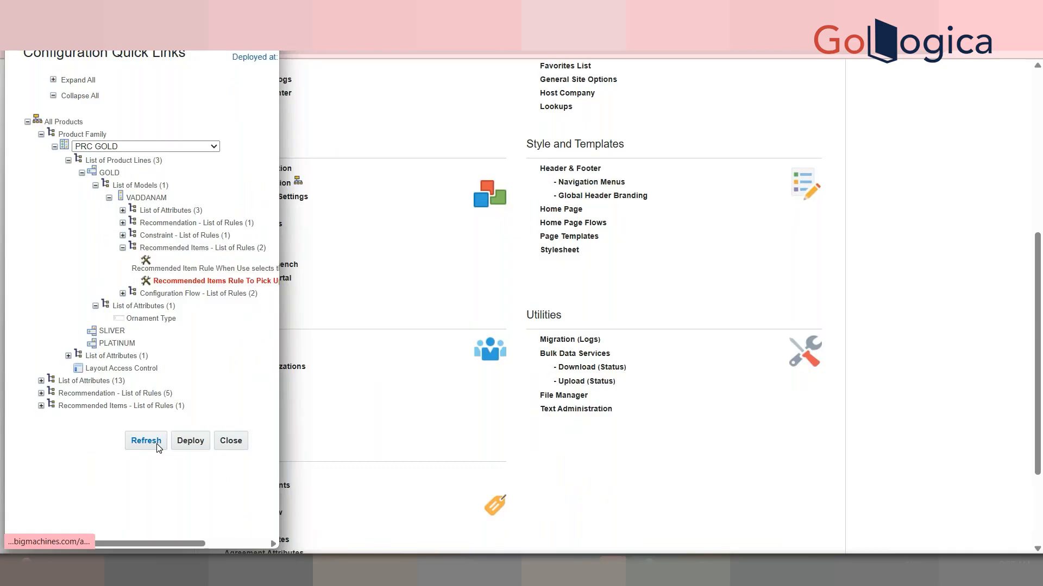
click(157, 447)
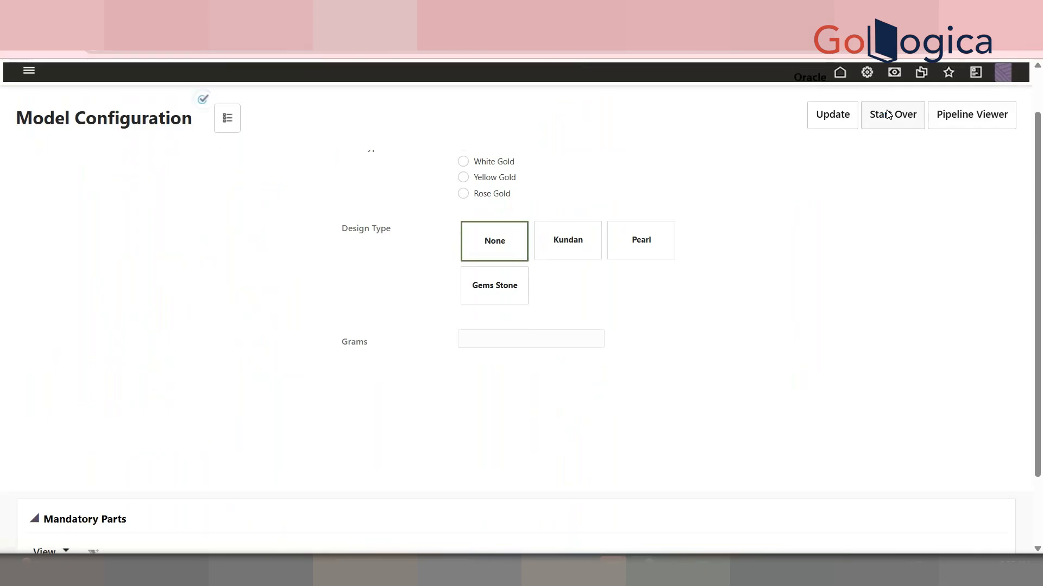
Start the VADDANAM configuration over and inspect the mandatory and recommended parts
click(889, 114)
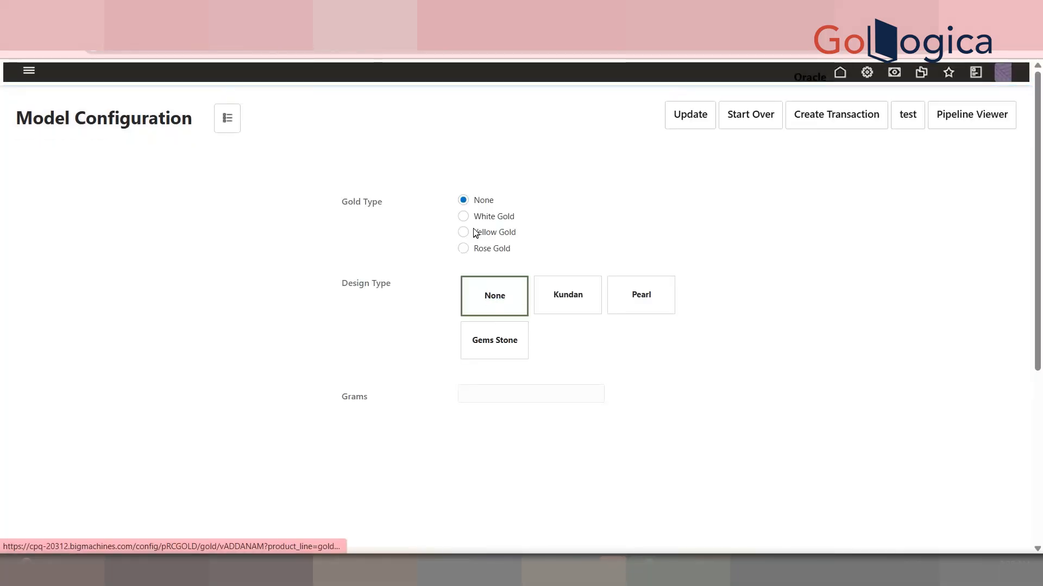
scroll(580, 307, down, 1)
scroll(565, 326, down, 4)
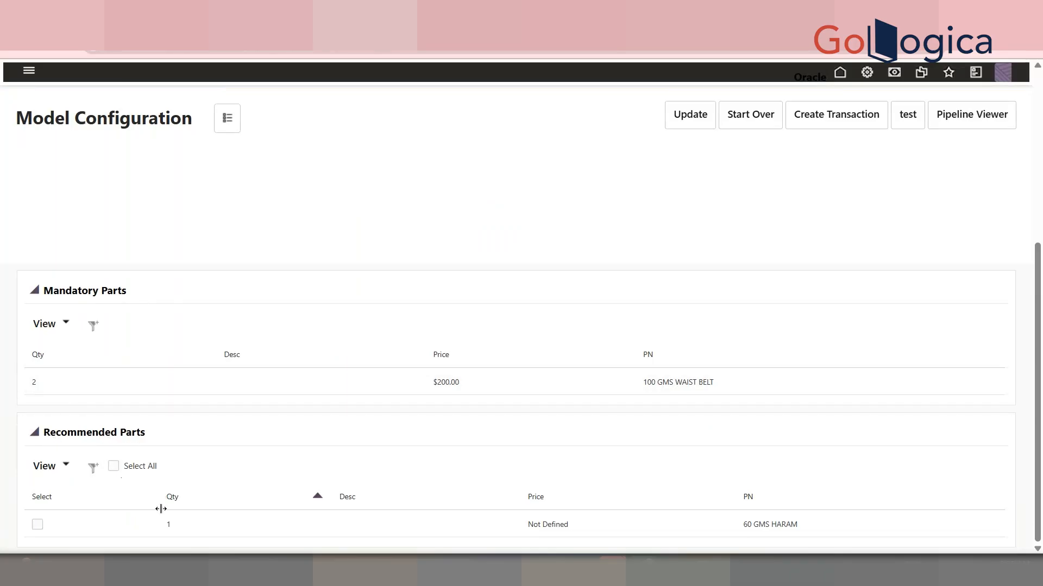
Open part 60 GMS HARAM in the Part Editor and set its USD price to 900
click(225, 118)
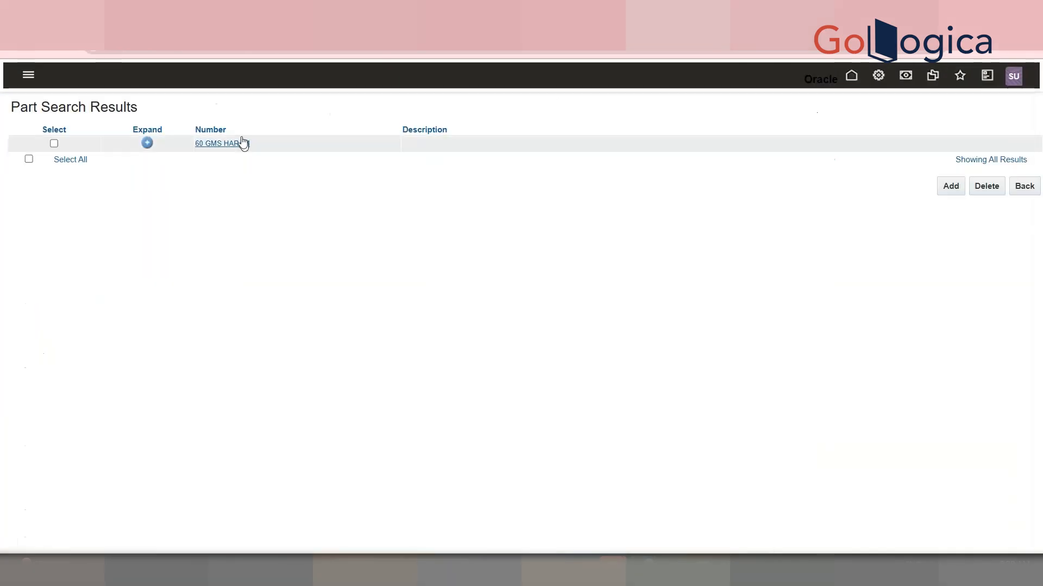
click(246, 144)
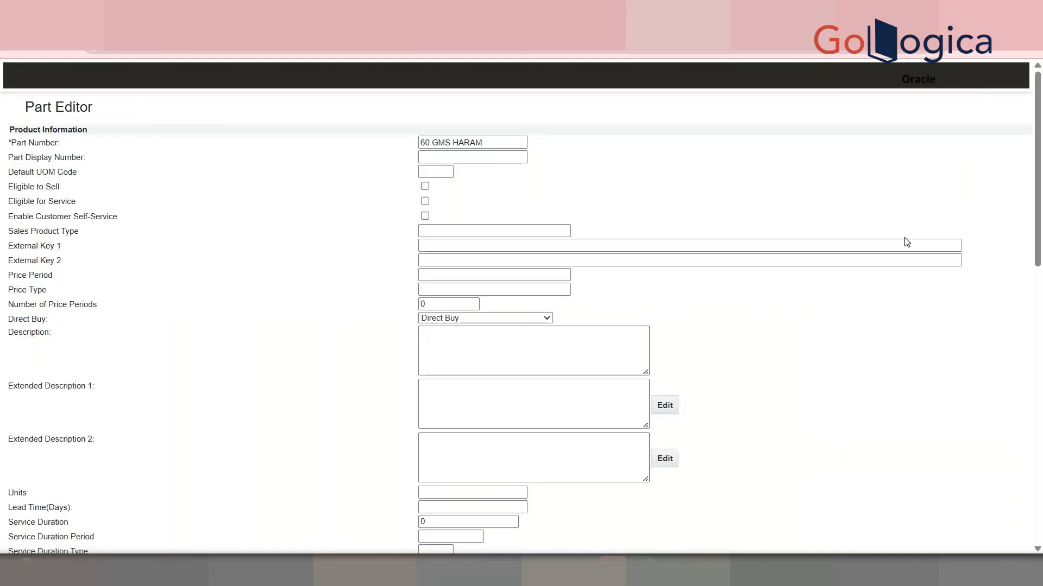
drag(1042, 211, 1042, 409)
click(899, 188)
text(900)
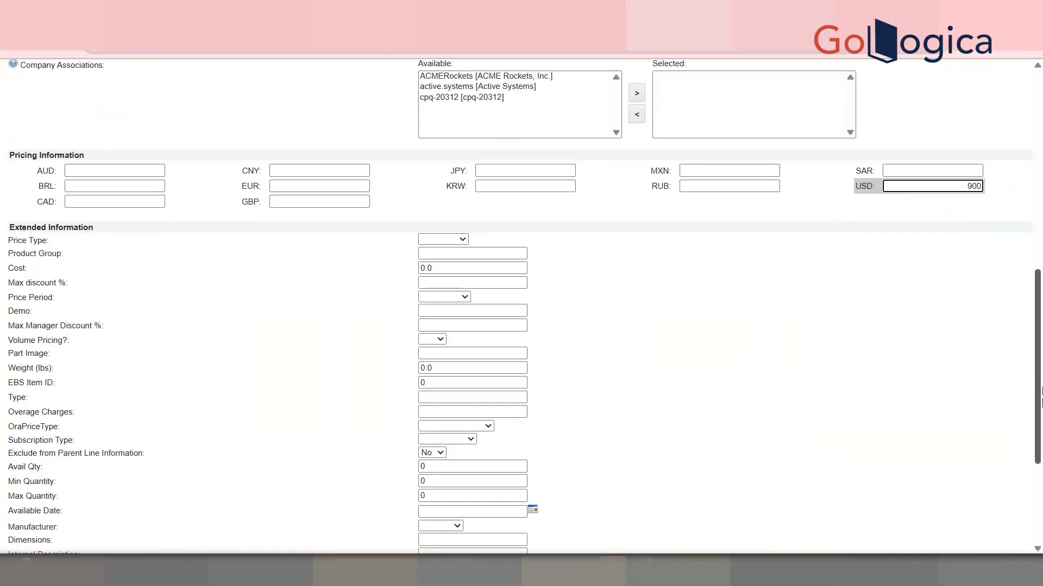
drag(1041, 312, 1041, 395)
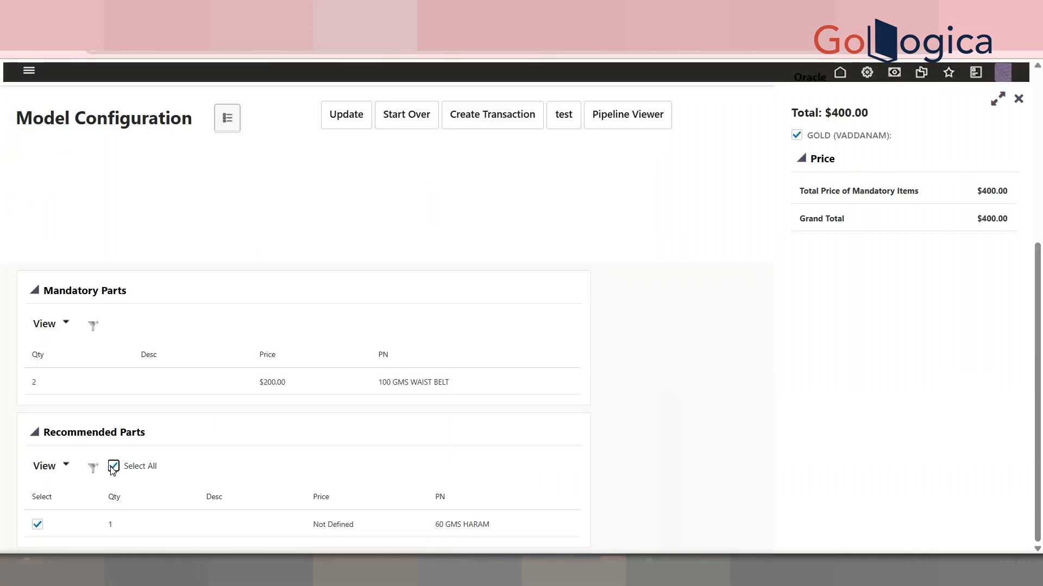
Update the configuration with the recommended 60 GMS HARAM part selected, then deselect it and update again
click(327, 112)
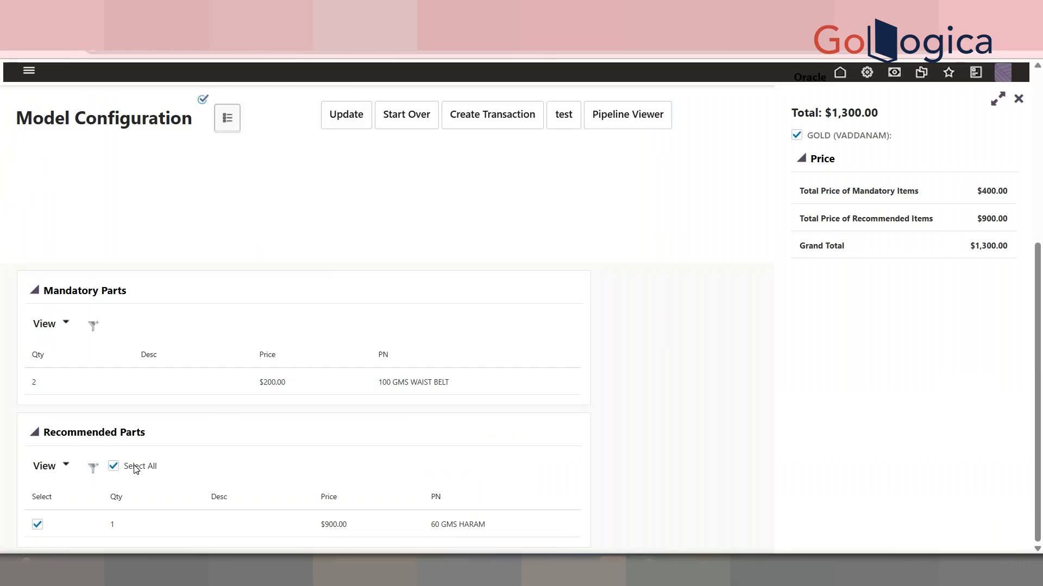
click(112, 466)
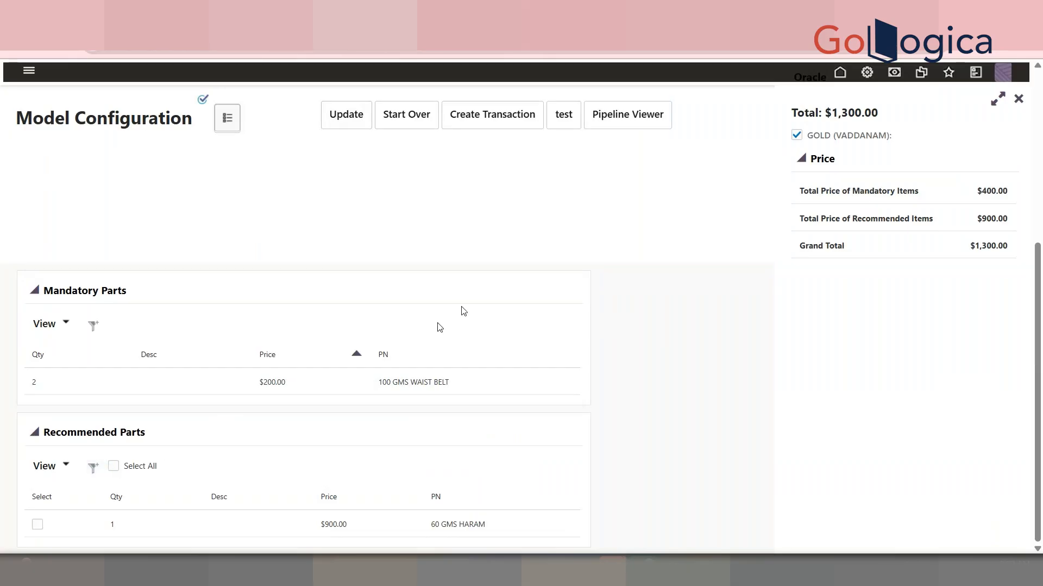
click(350, 112)
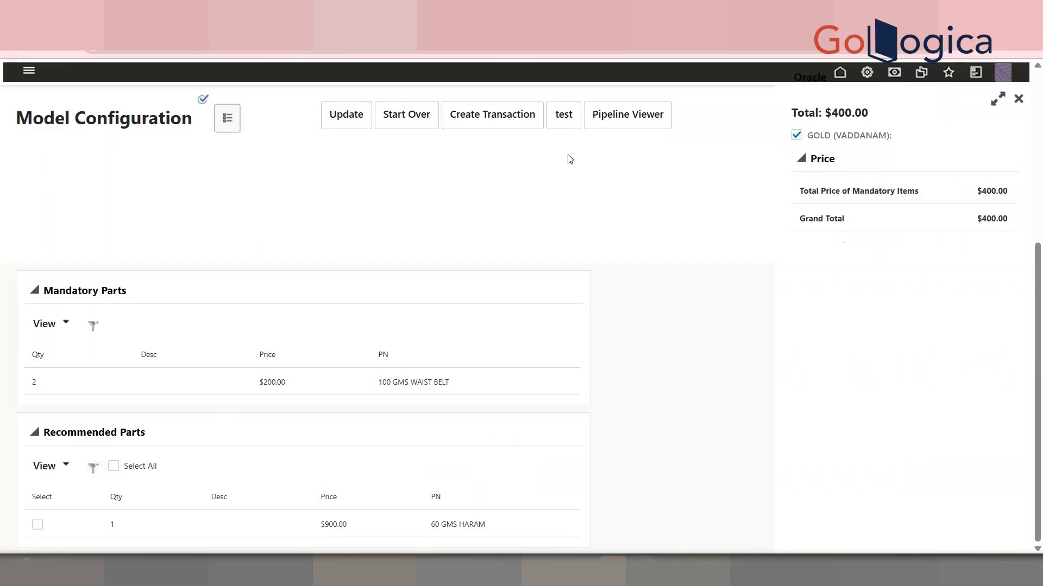
Try to create a transaction from the configuration
click(519, 115)
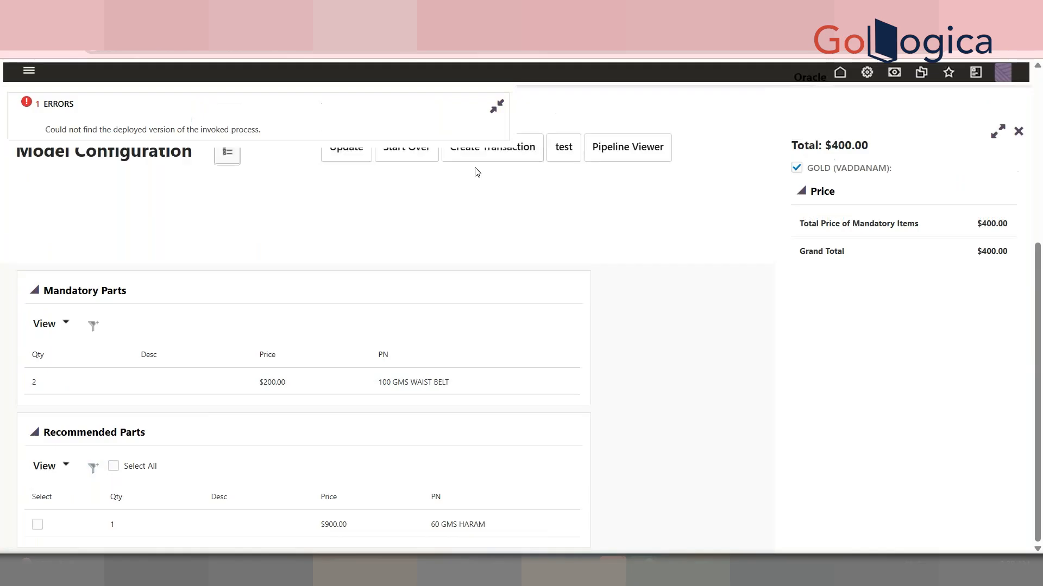
Select the error message about the deployed process, collapse the error panel, and review the configuration page
triple_click(197, 141)
drag(1037, 332, 1037, 178)
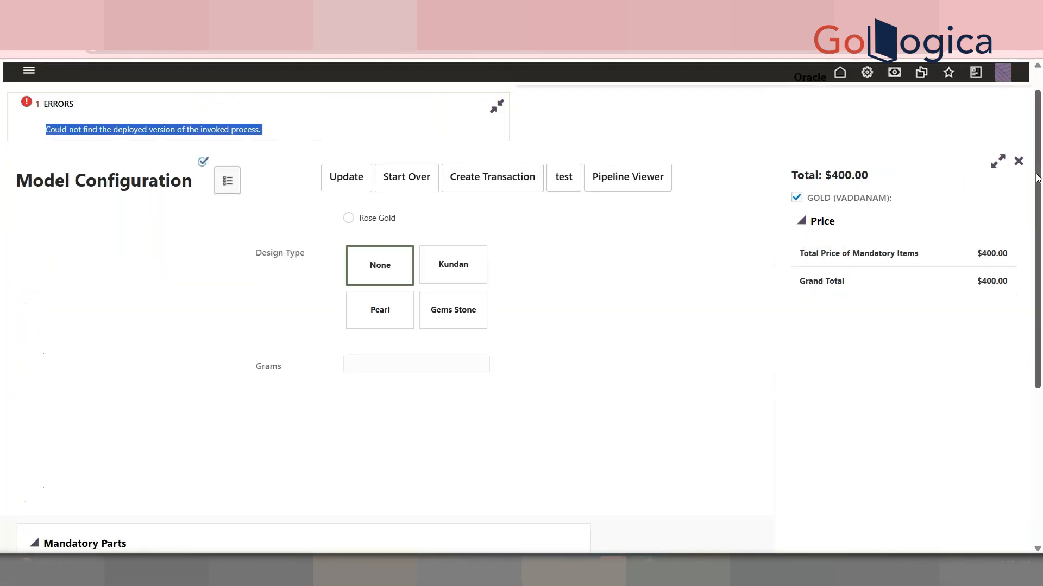
click(496, 107)
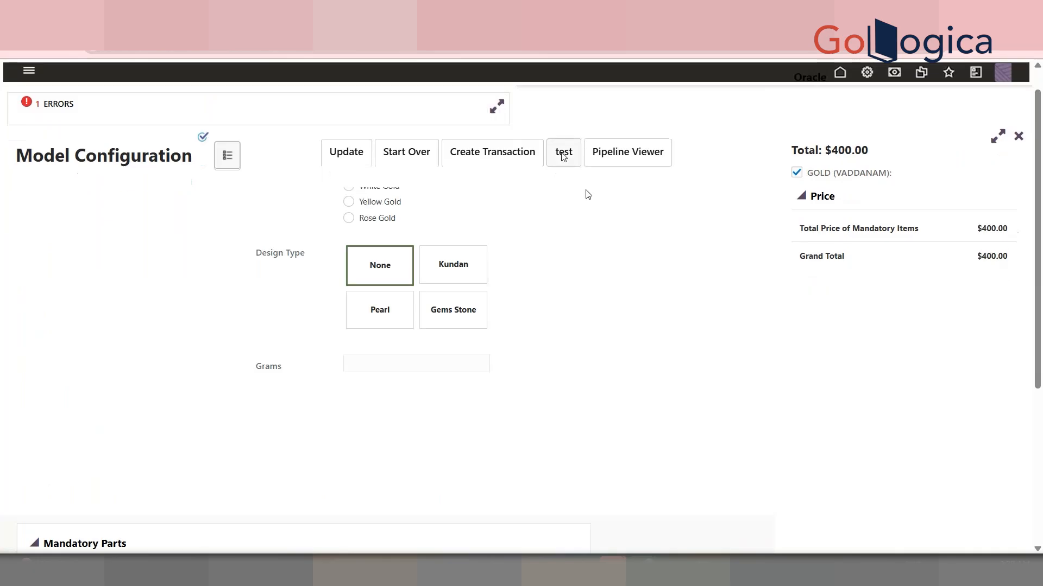
drag(1037, 287, 1040, 443)
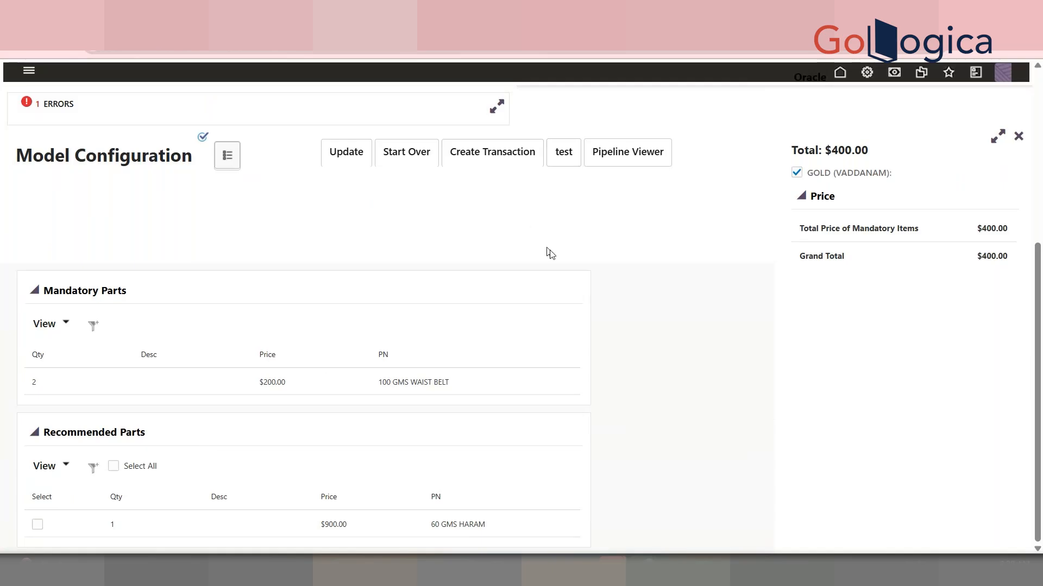
scroll(1041, 396, up, 5)
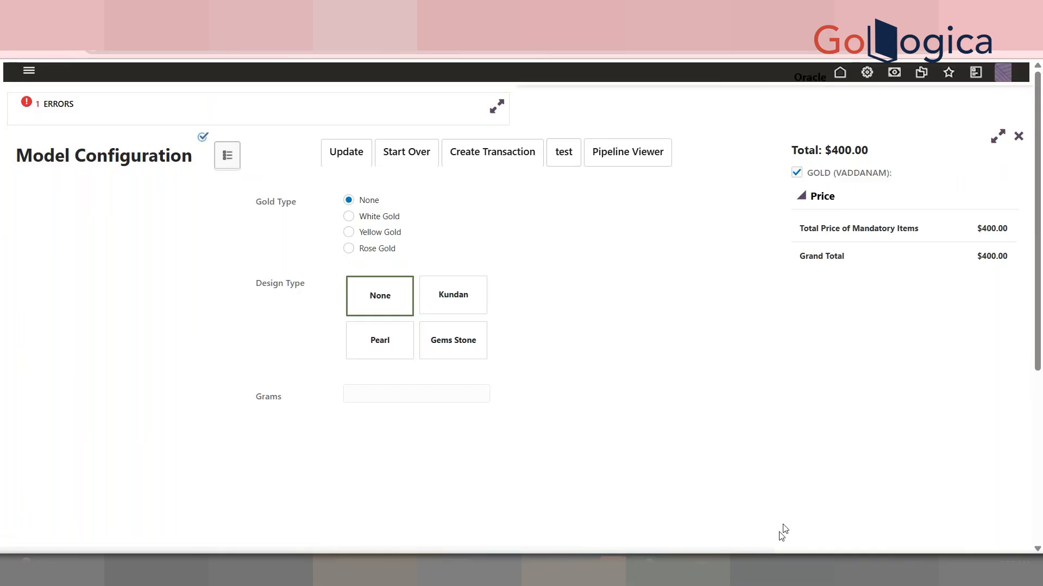
Switch to the Notepad note titled How to Display Images in The Home Page
mouse_move(732, 570)
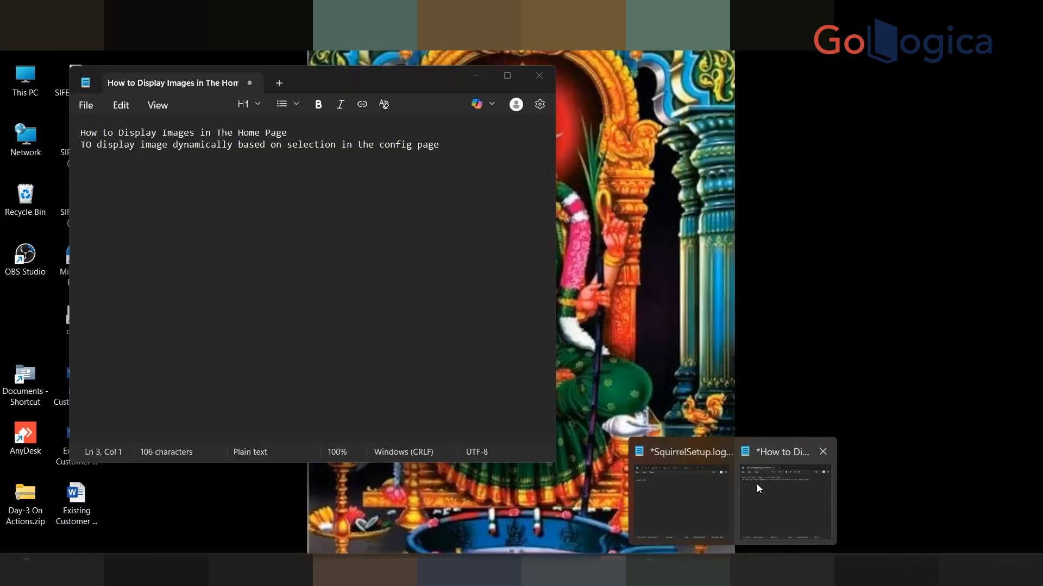
click(759, 485)
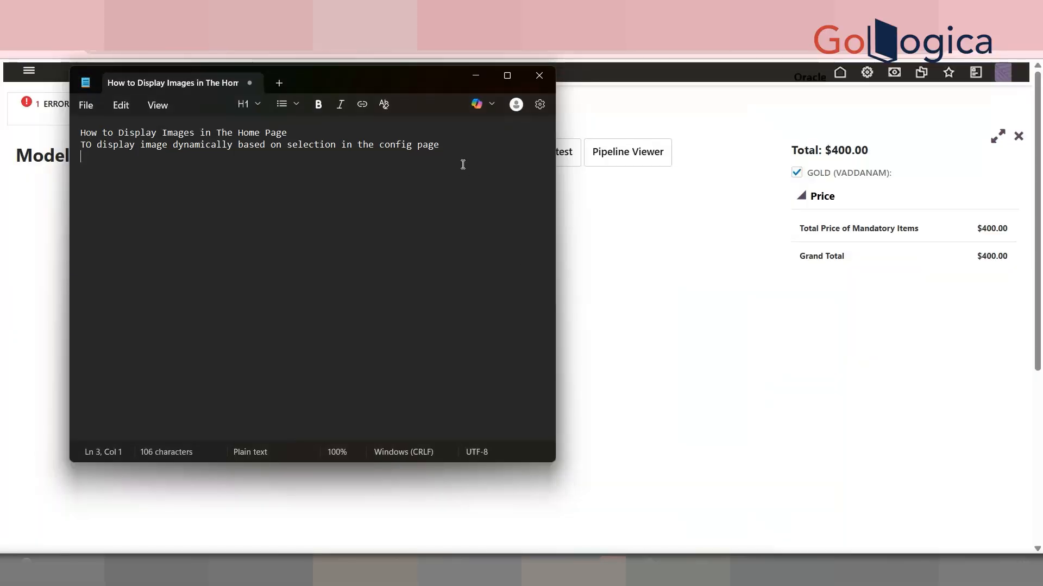